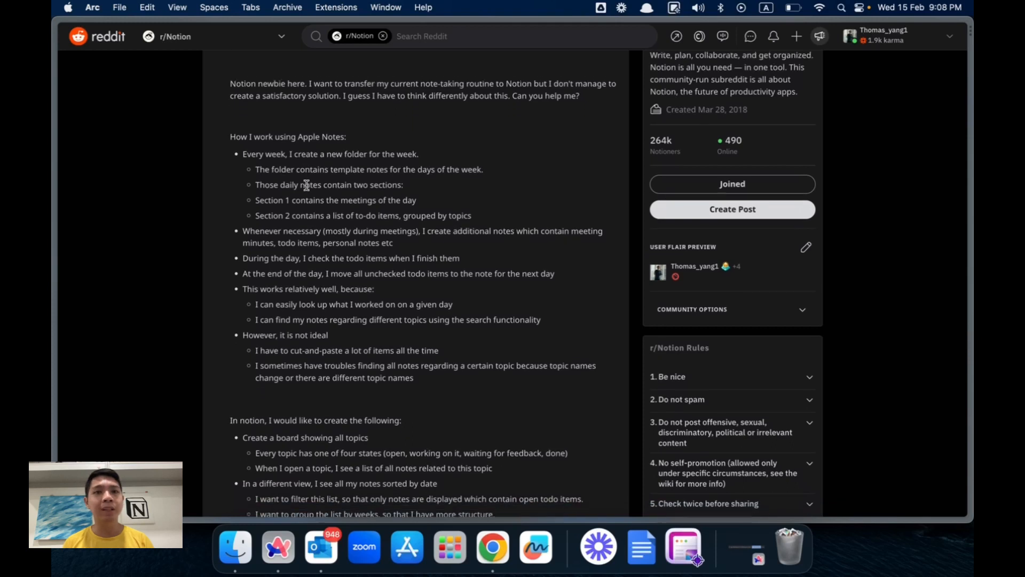
- Read the Reddit post's Apple Notes routine, its Notion requirements for topics and weekly grouping, and the problems listed
{"action": "scroll", "coordinate": [336, 165], "scroll_direction": "down", "scroll_amount": 5}
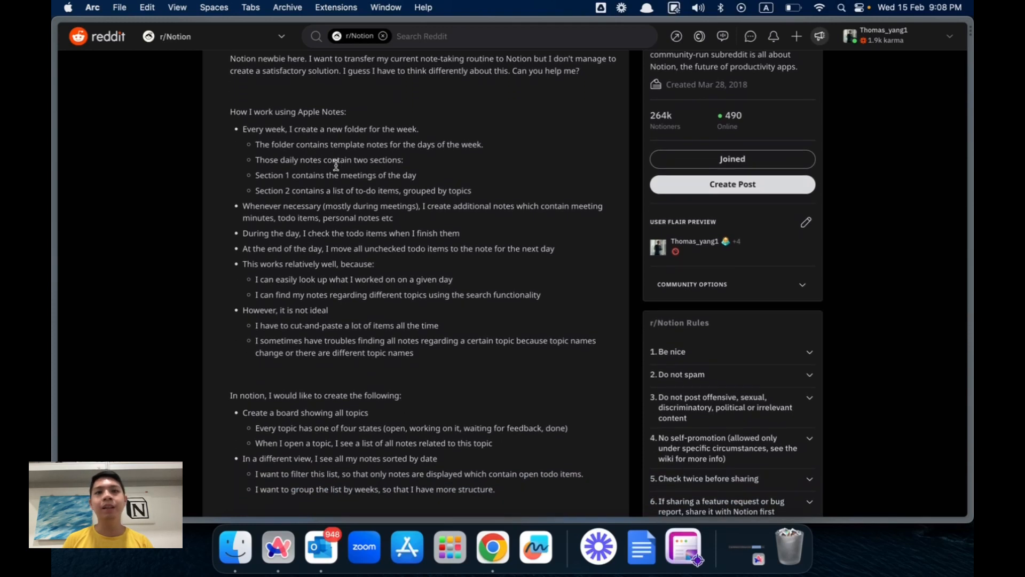
{"action": "scroll", "coordinate": [331, 182], "scroll_direction": "down", "scroll_amount": 15}
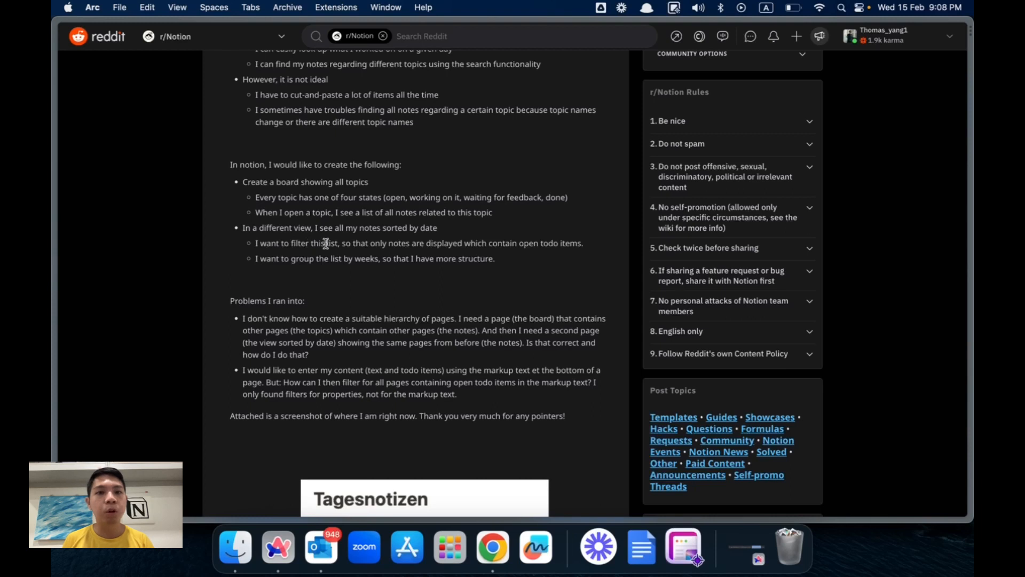
{"action": "double_click", "coordinate": [366, 263]}
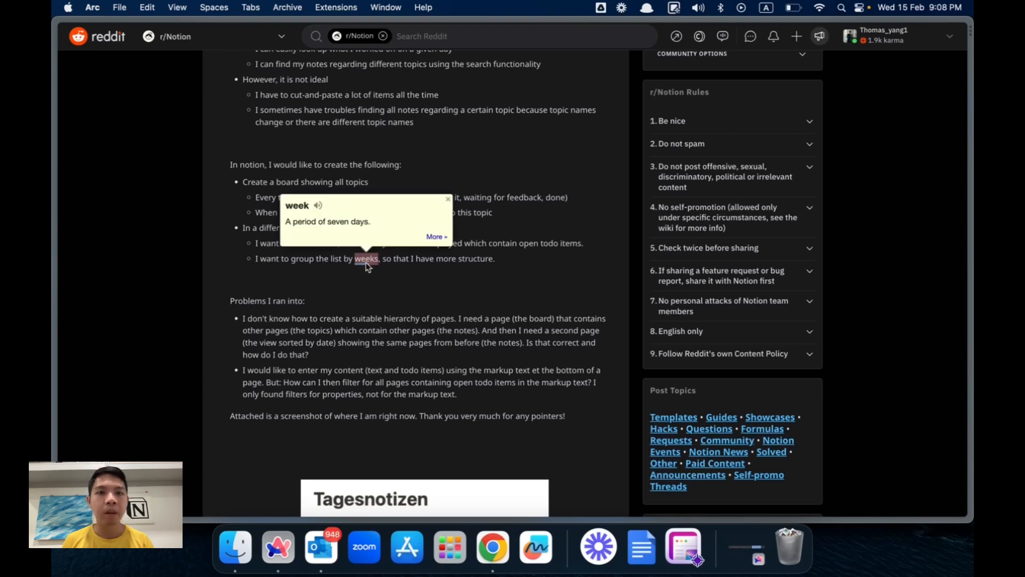
{"action": "left_click", "coordinate": [366, 263]}
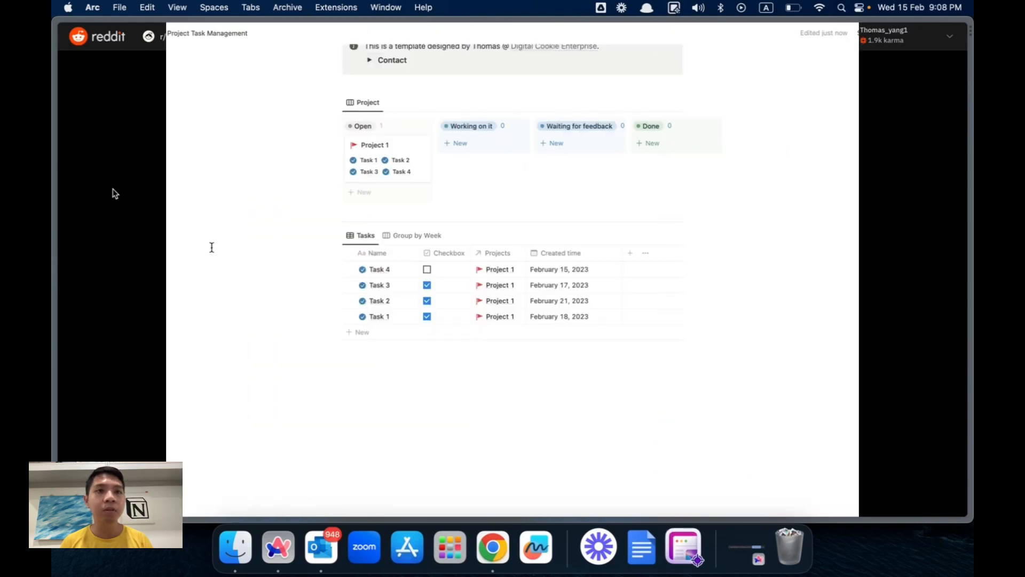
- Switch to the Notion Project Task Management page and examine the Project board's property and layout settings
{"action": "scroll", "coordinate": [212, 247], "scroll_direction": "down", "scroll_amount": 1}
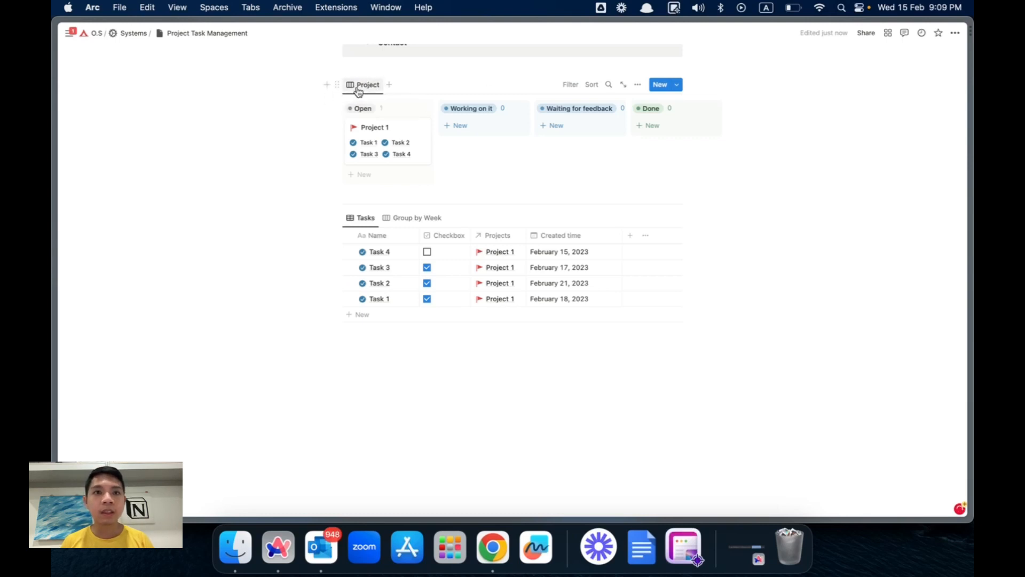
{"action": "left_click", "coordinate": [639, 85]}
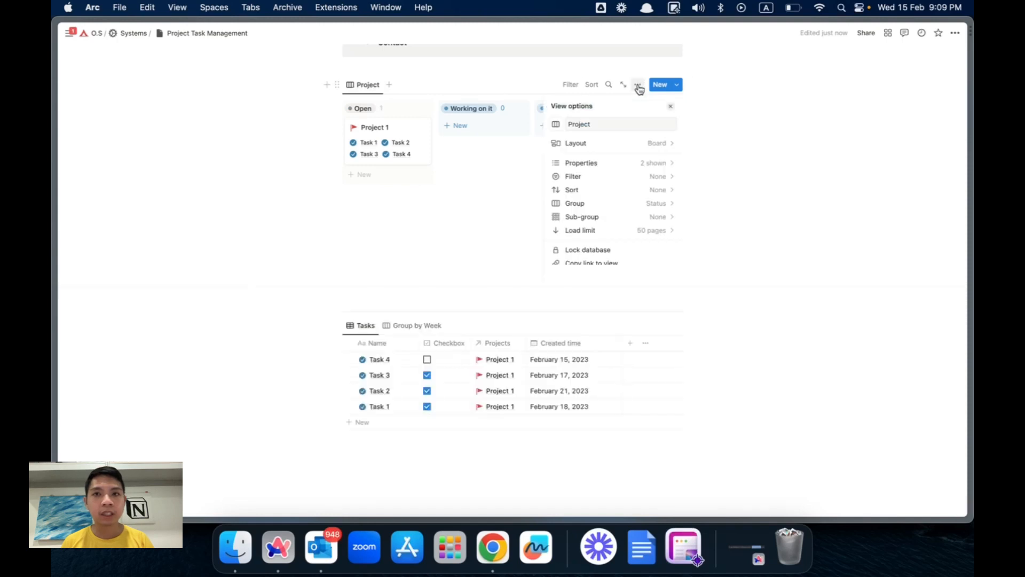
{"action": "left_click", "coordinate": [617, 162]}
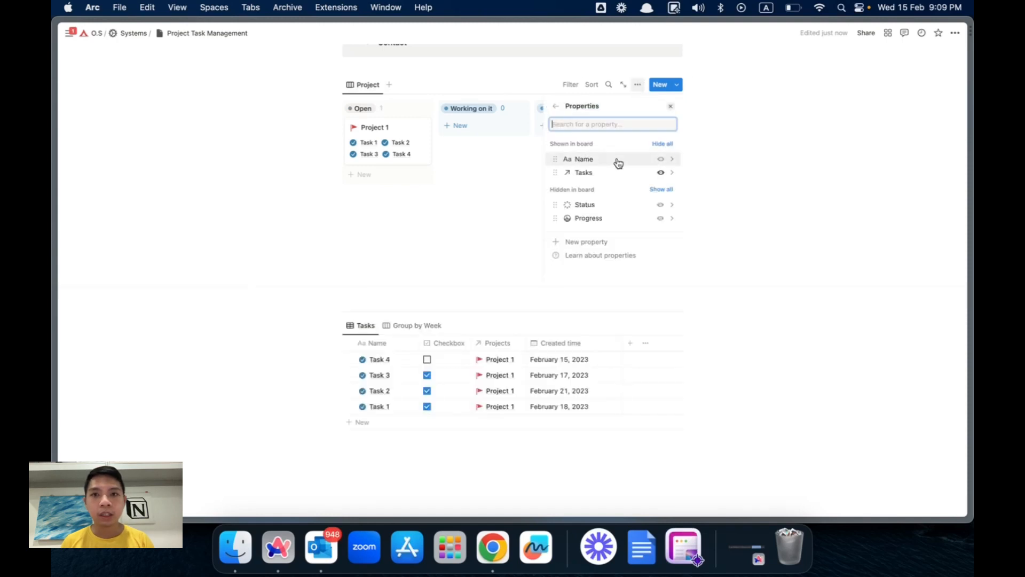
{"action": "left_click", "coordinate": [556, 107]}
{"action": "left_click", "coordinate": [568, 142]}
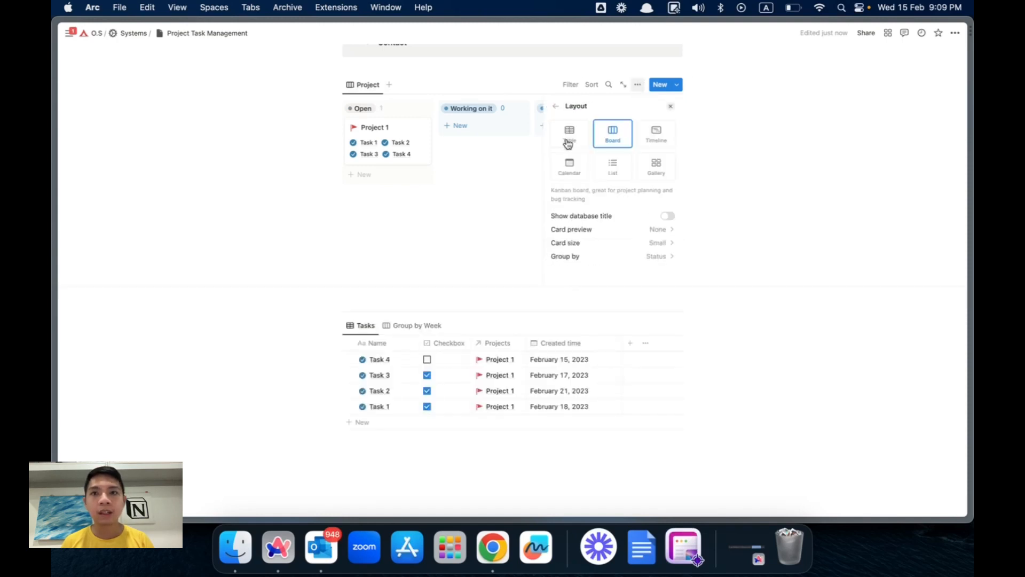
- Temporarily show the database title on the Project board, hide it again, and close the view options
{"action": "left_click", "coordinate": [668, 216]}
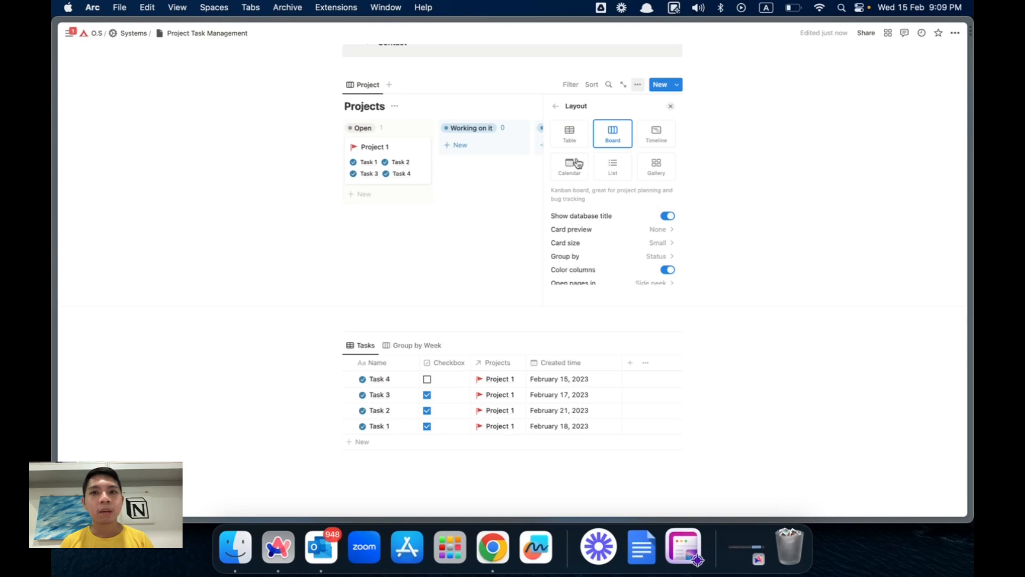
{"action": "left_click", "coordinate": [668, 216]}
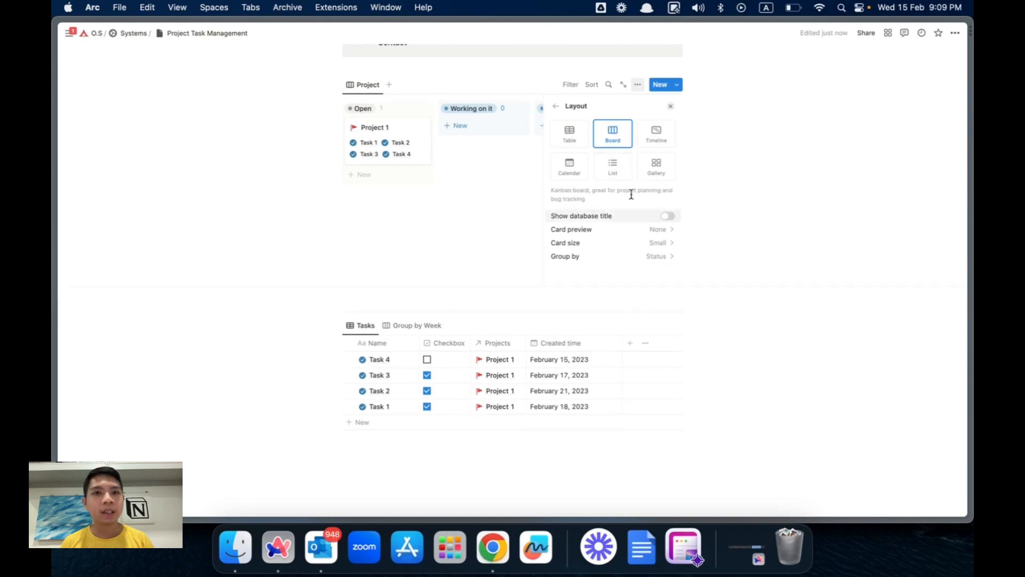
{"action": "left_click", "coordinate": [361, 85]}
{"action": "left_click", "coordinate": [367, 116]}
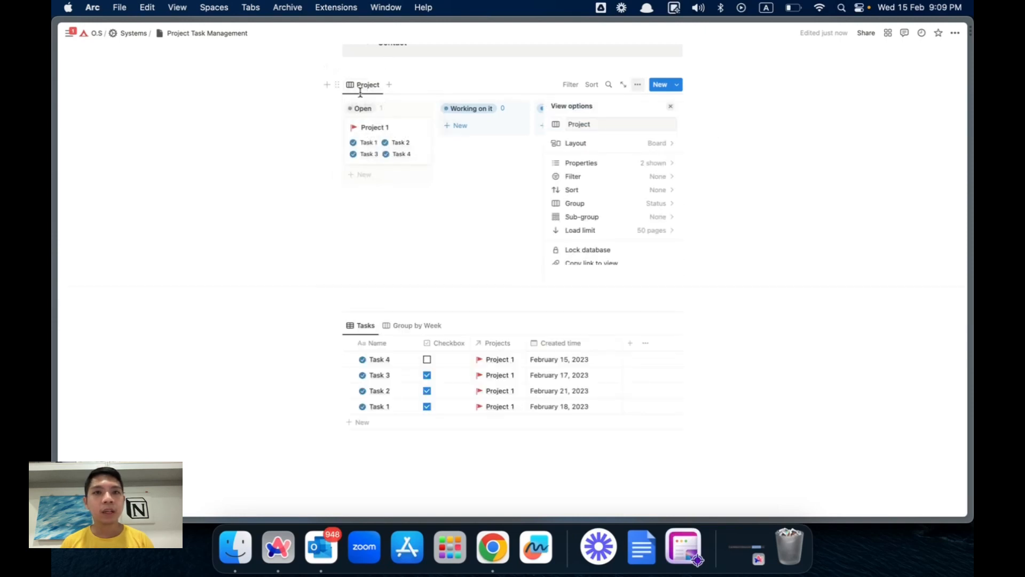
{"action": "left_click", "coordinate": [297, 87]}
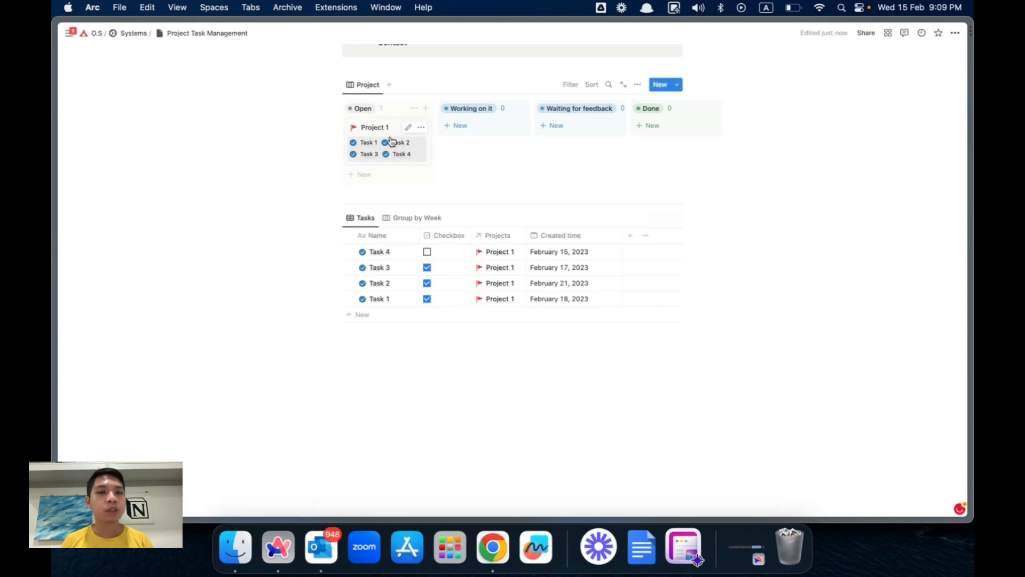
- Move the Projects column to the front of the Tasks table and check the date options for Task 4
{"action": "left_click_drag", "start_coordinate": [494, 235], "coordinate": [374, 235]}
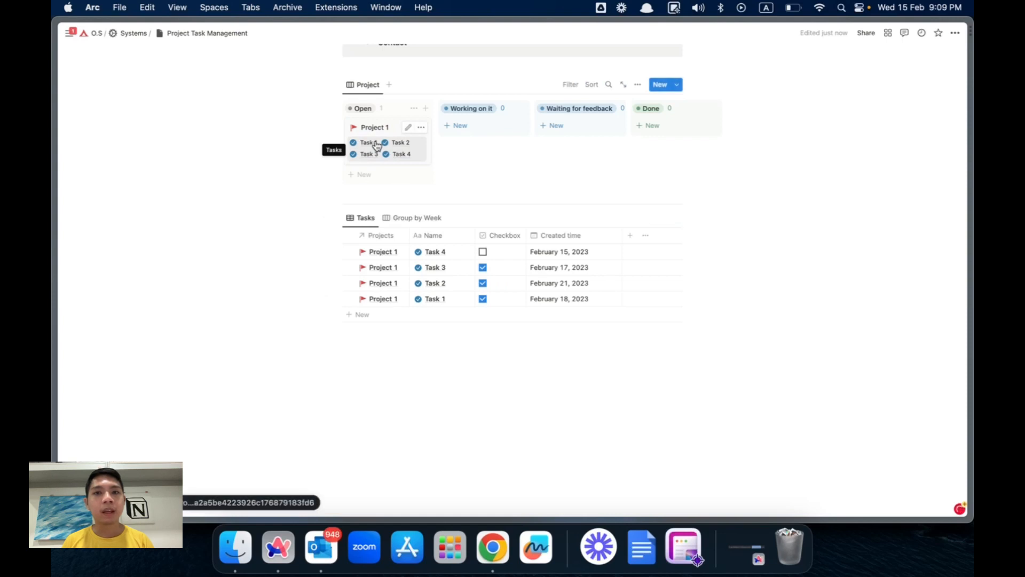
{"action": "left_click", "coordinate": [558, 254]}
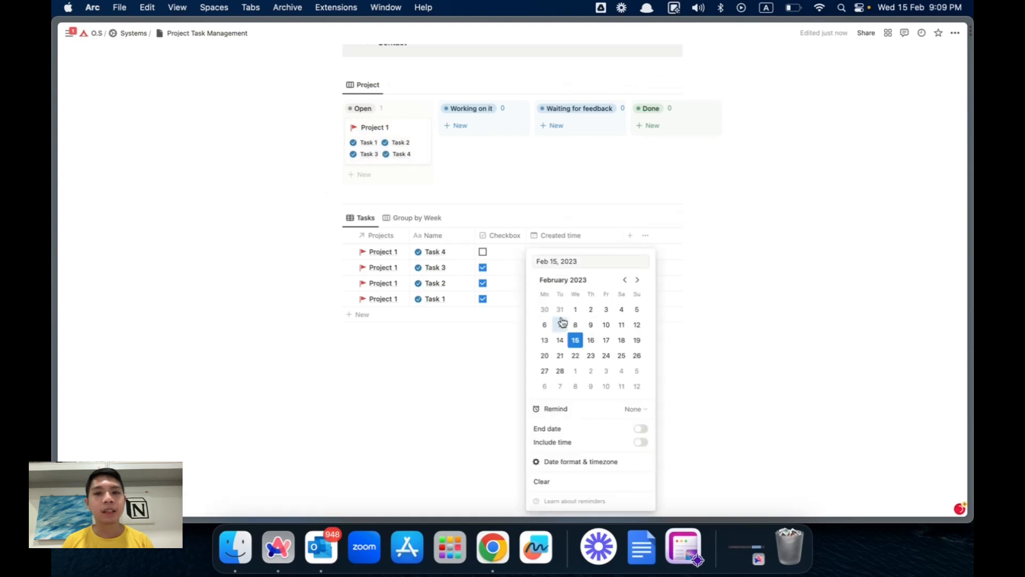
{"action": "left_click", "coordinate": [517, 302]}
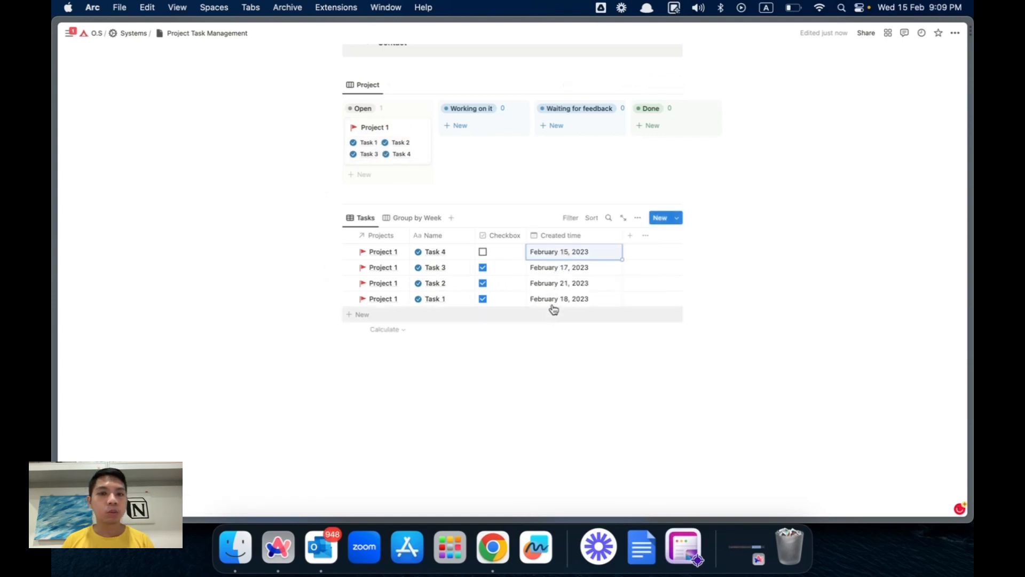
- Try out the checkboxes in the Tasks table, leaving Task 1 through Task 4 all checked
{"action": "left_click", "coordinate": [483, 252]}
{"action": "left_click", "coordinate": [483, 267]}
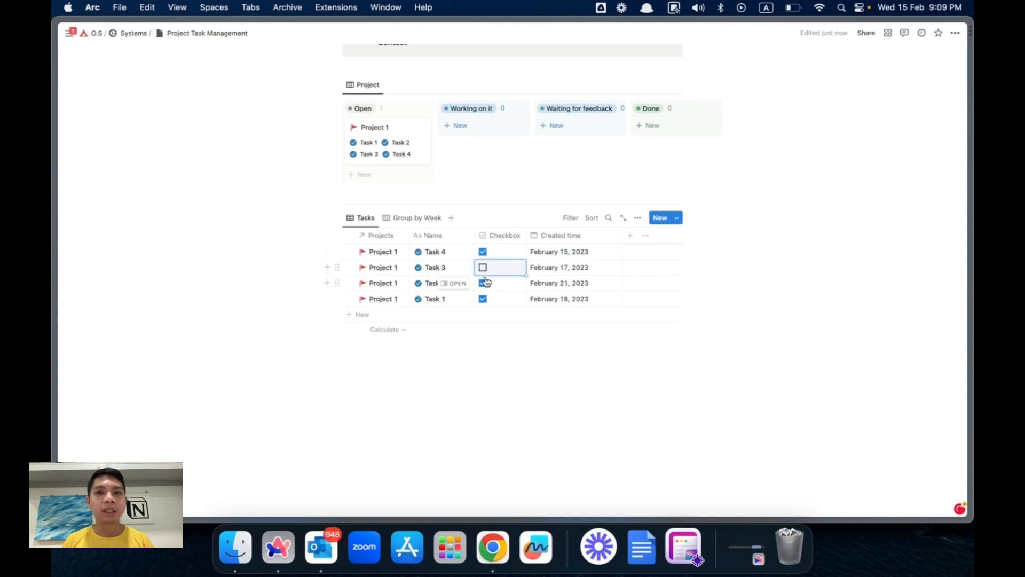
{"action": "left_click", "coordinate": [483, 282]}
{"action": "left_click", "coordinate": [483, 267]}
{"action": "left_click", "coordinate": [483, 252]}
{"action": "left_click", "coordinate": [484, 283]}
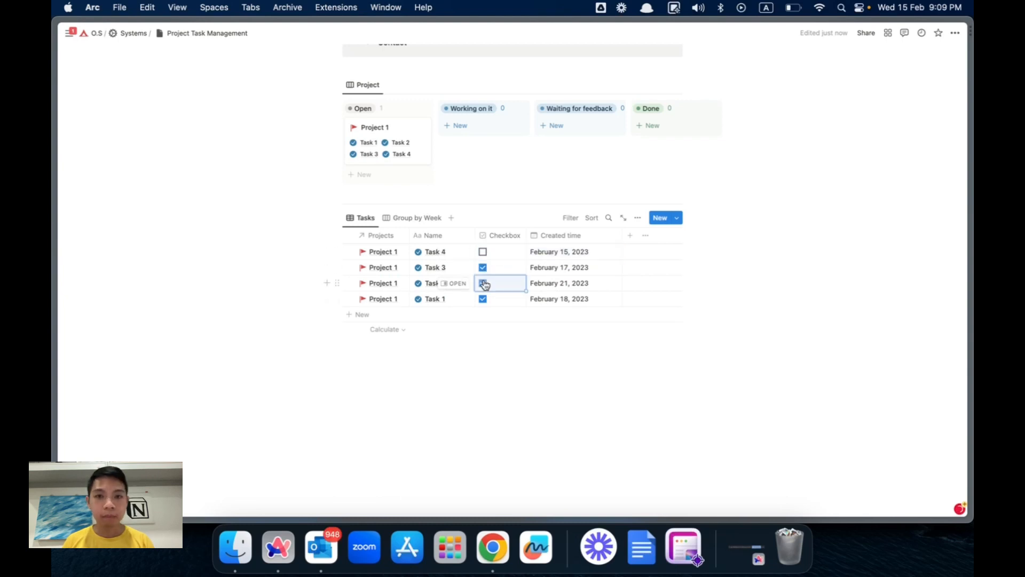
{"action": "left_click", "coordinate": [483, 252]}
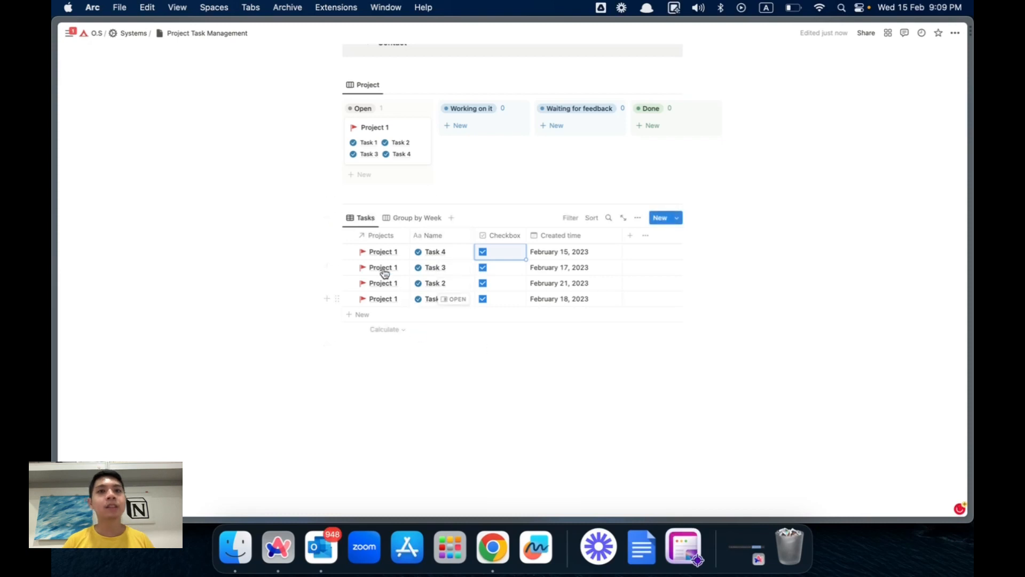
- Add a card named Project 2 to the Open column of the Project board
{"action": "scroll", "coordinate": [384, 272], "scroll_direction": "up", "scroll_amount": 2}
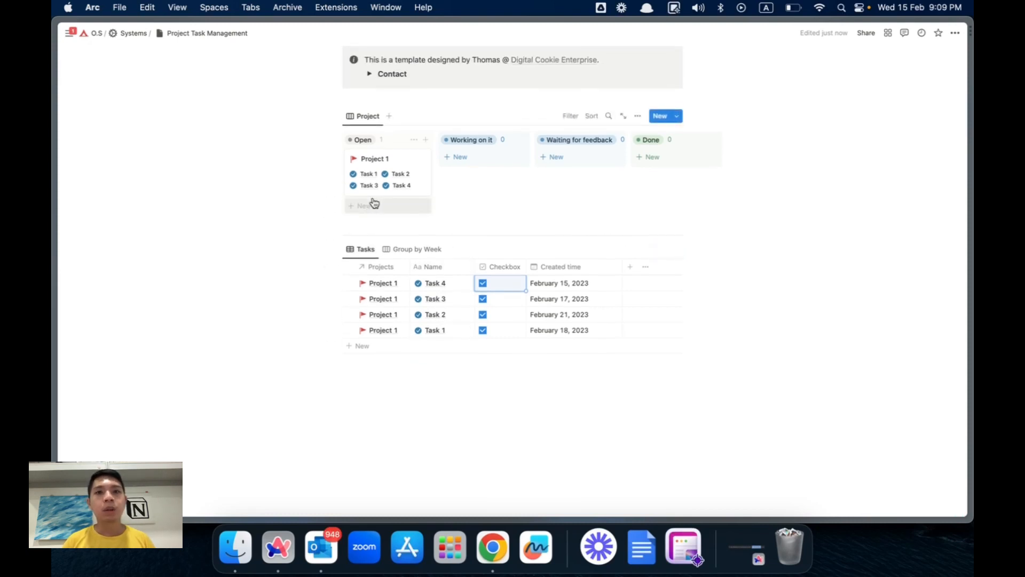
{"action": "left_click", "coordinate": [373, 205]}
{"action": "key", "text": "super+a"}
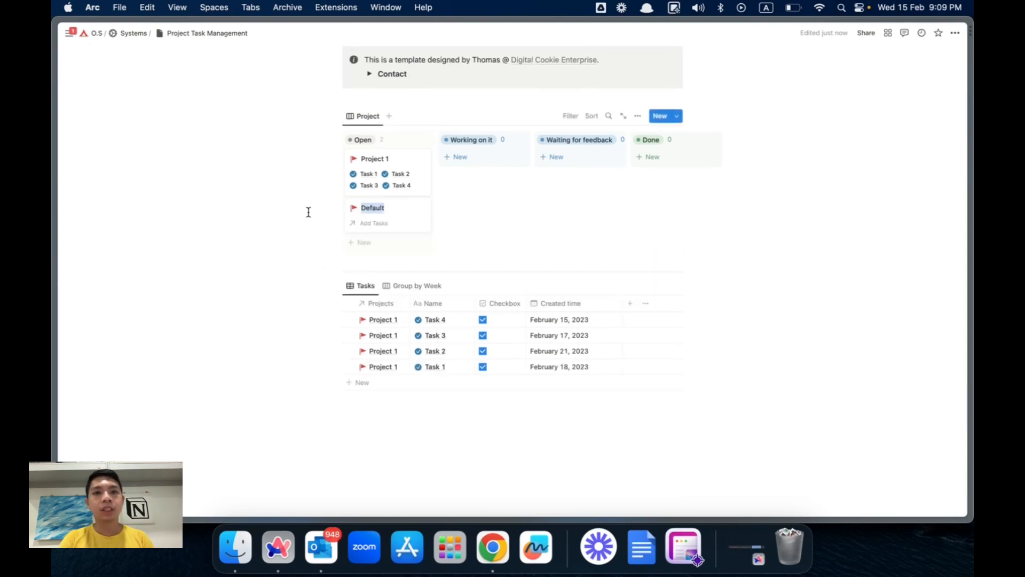
{"action": "type", "text": "Project 2"}
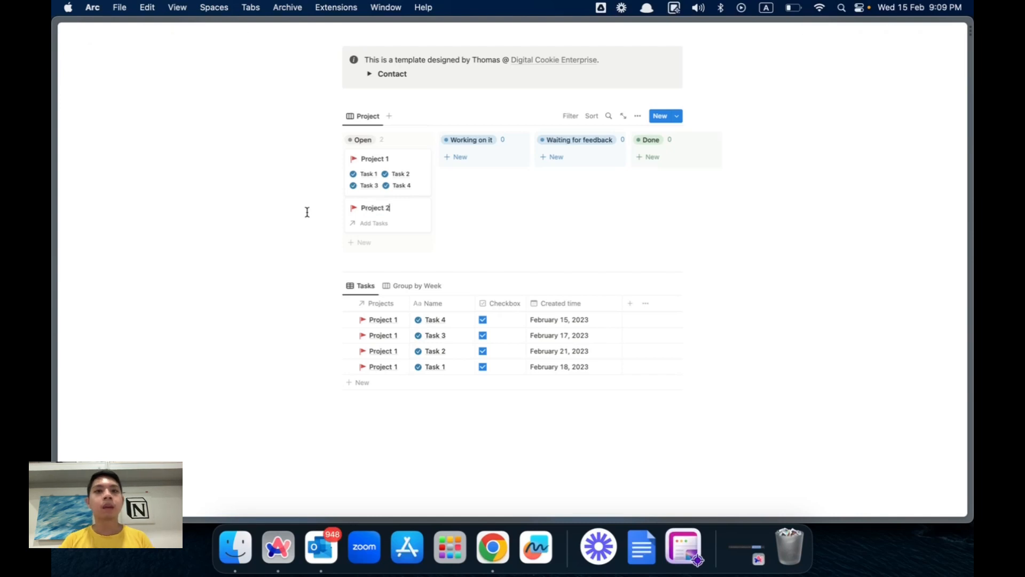
{"action": "left_click", "coordinate": [279, 207]}
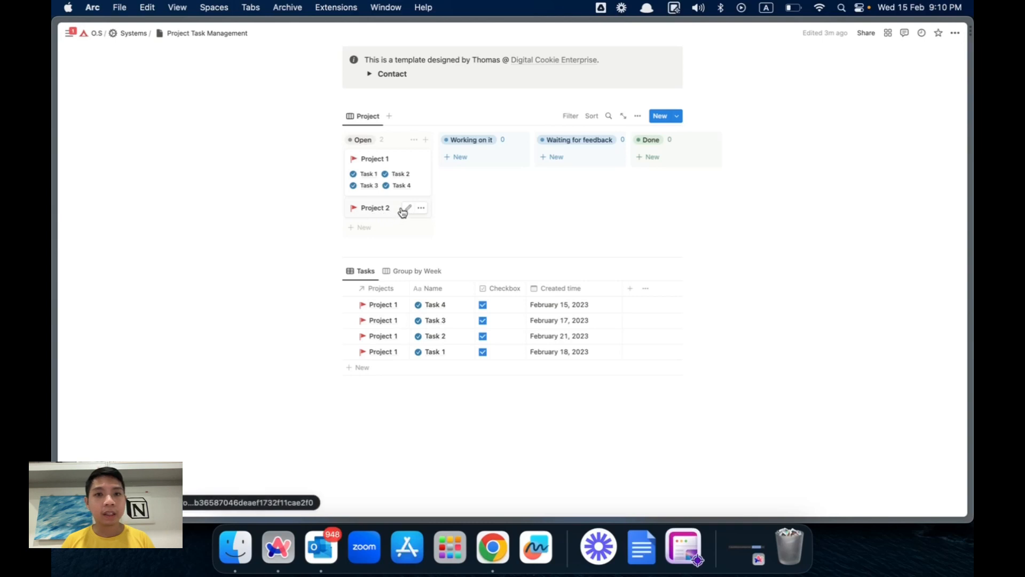
- Create a new task named Task 5 in the Tasks relation of the Project 2 card
{"action": "left_click", "coordinate": [407, 208]}
{"action": "left_click", "coordinate": [376, 223]}
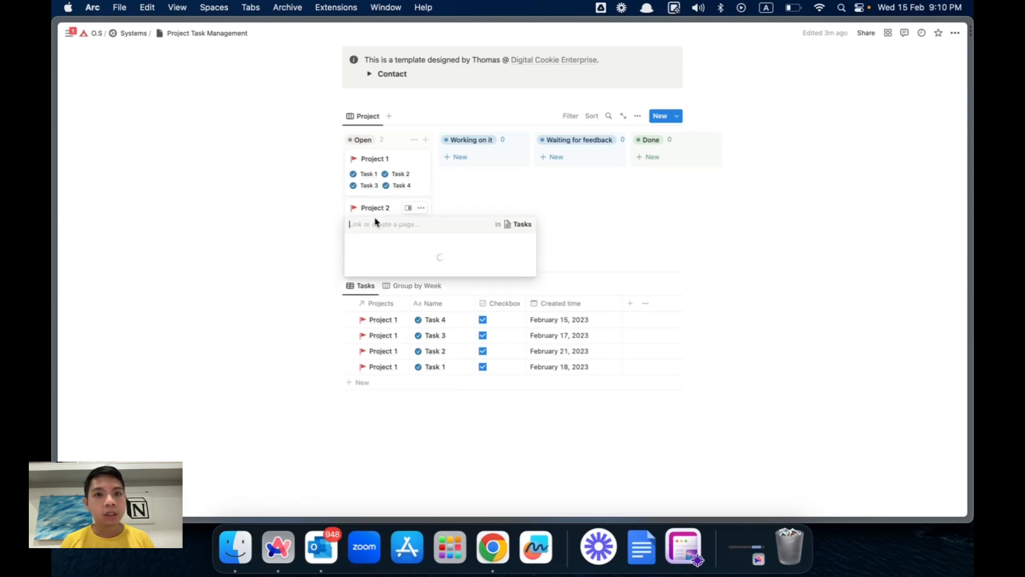
{"action": "type", "text": "Task 5"}
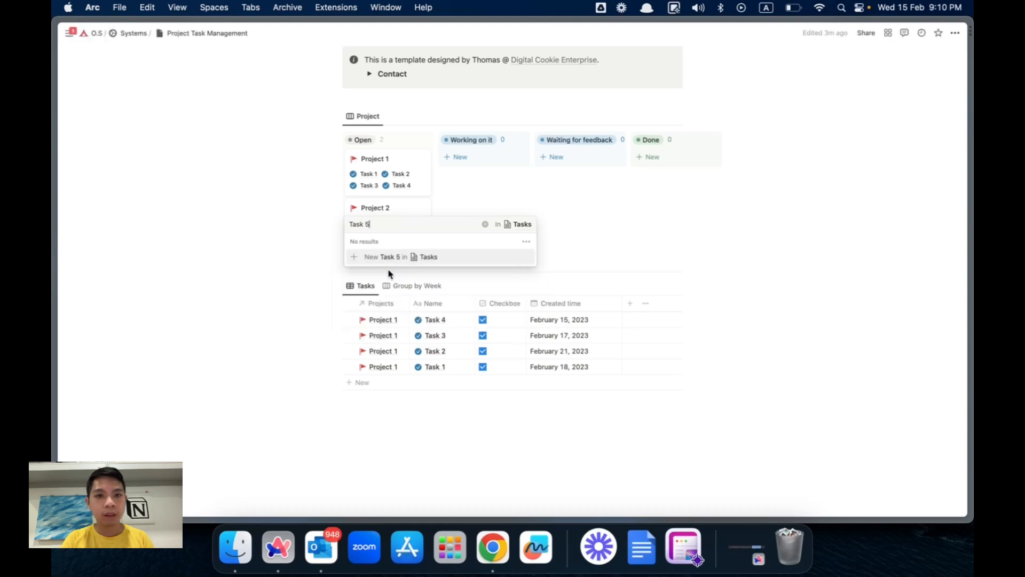
{"action": "left_click", "coordinate": [382, 261]}
{"action": "left_click", "coordinate": [323, 261]}
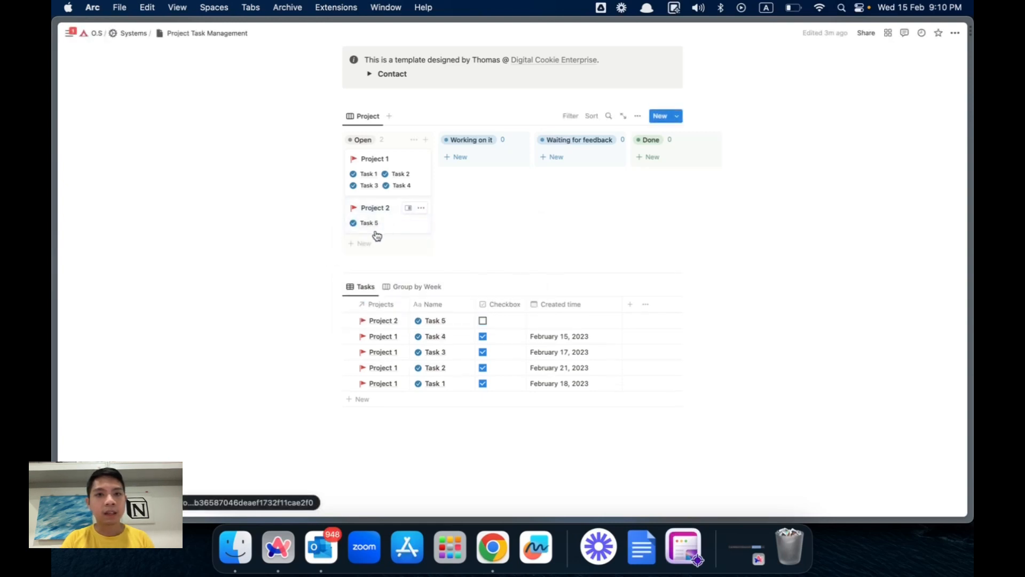
- Open the Project 2 page and set its status to Working on it
{"action": "left_click", "coordinate": [401, 227]}
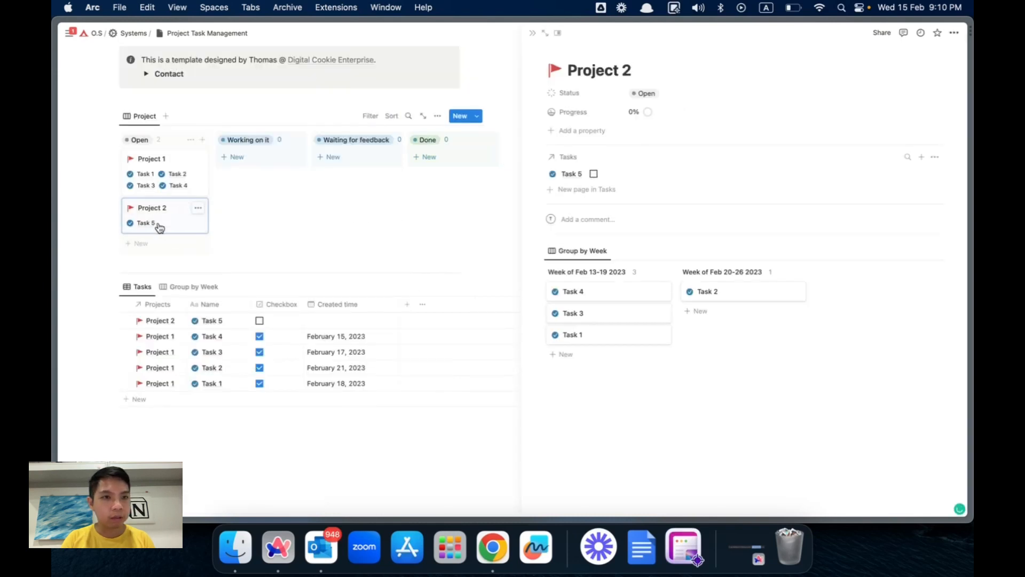
{"action": "left_click", "coordinate": [532, 33]}
{"action": "left_click", "coordinate": [403, 222]}
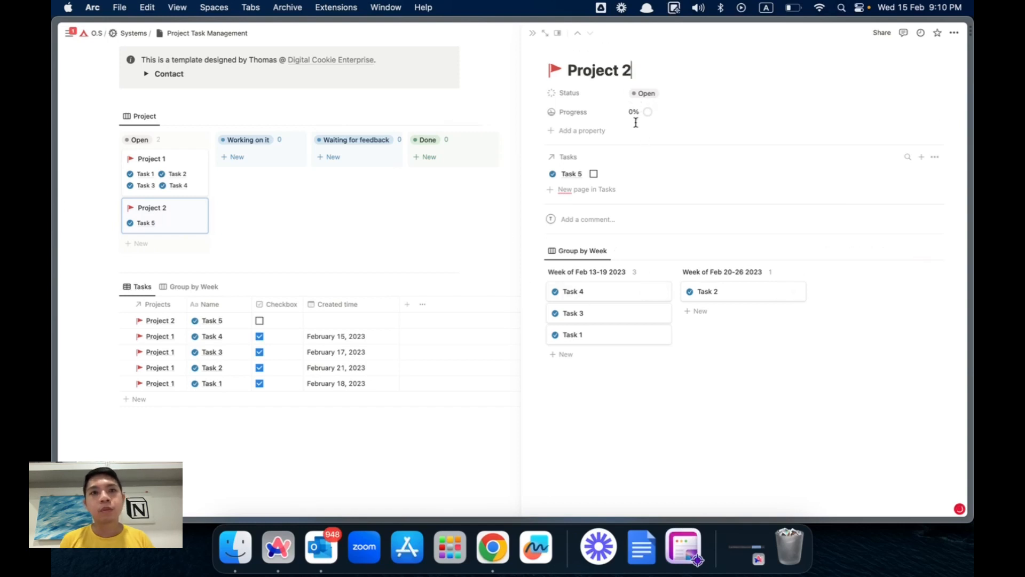
{"action": "left_click", "coordinate": [661, 94]}
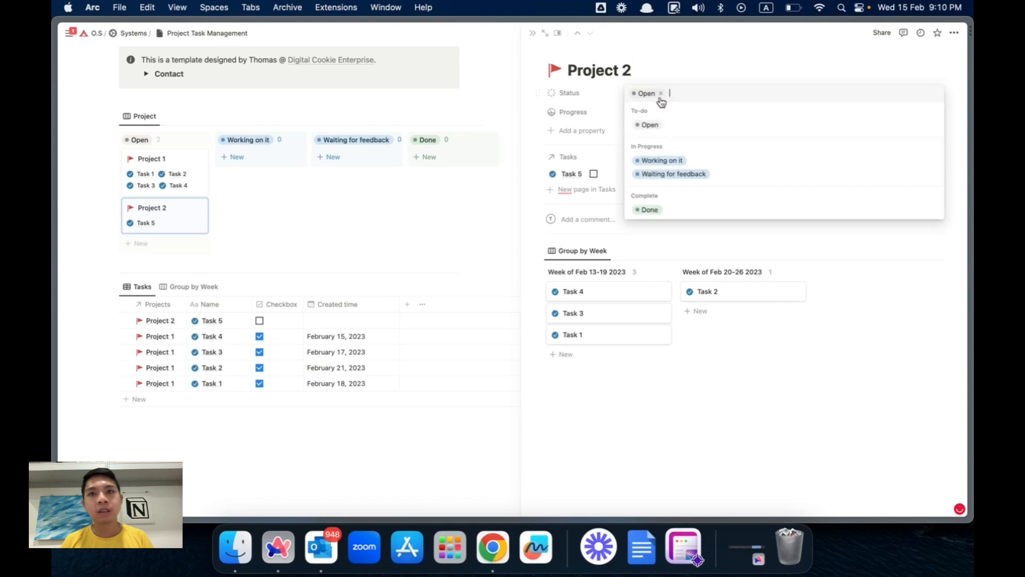
{"action": "left_click", "coordinate": [653, 159]}
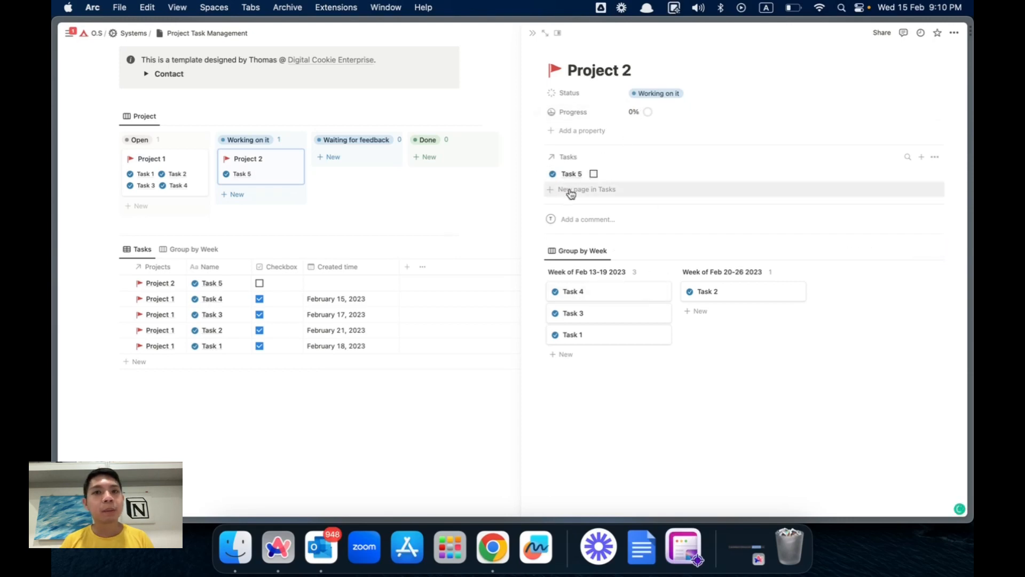
- Check off Task 5 on the Project 2 page and add Task 6, Task 7 and Task 8 to its tasks
{"action": "left_click", "coordinate": [594, 174]}
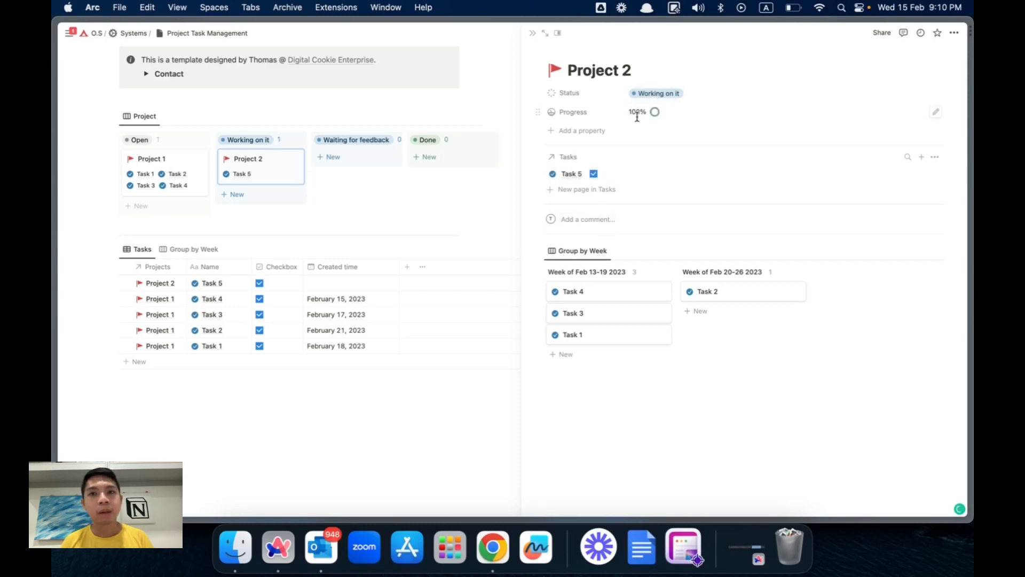
{"action": "left_click", "coordinate": [567, 189]}
{"action": "type", "text": "Task 6"}
{"action": "key", "text": "Return"}
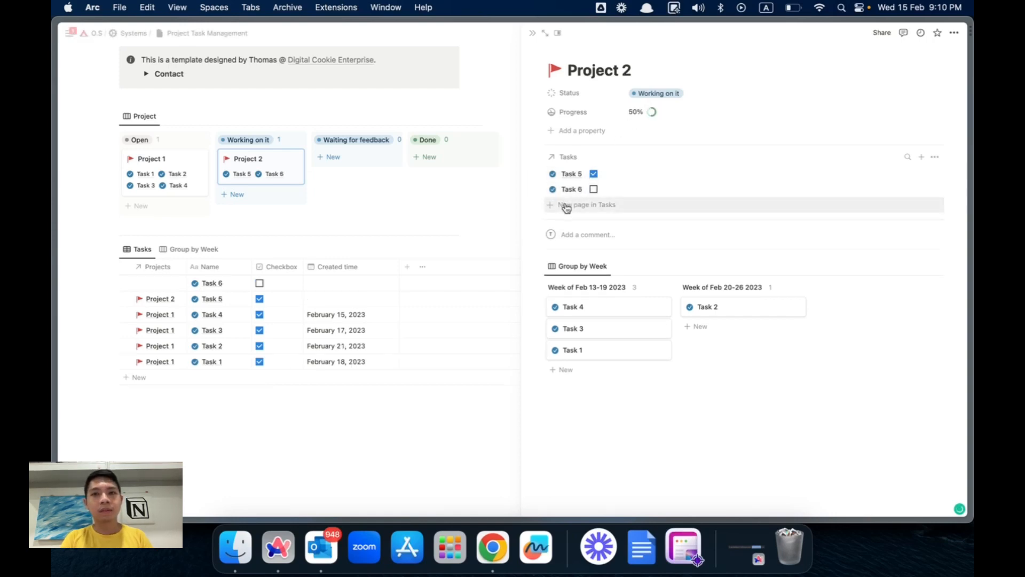
{"action": "type", "text": "Task 7"}
{"action": "key", "text": "Return"}
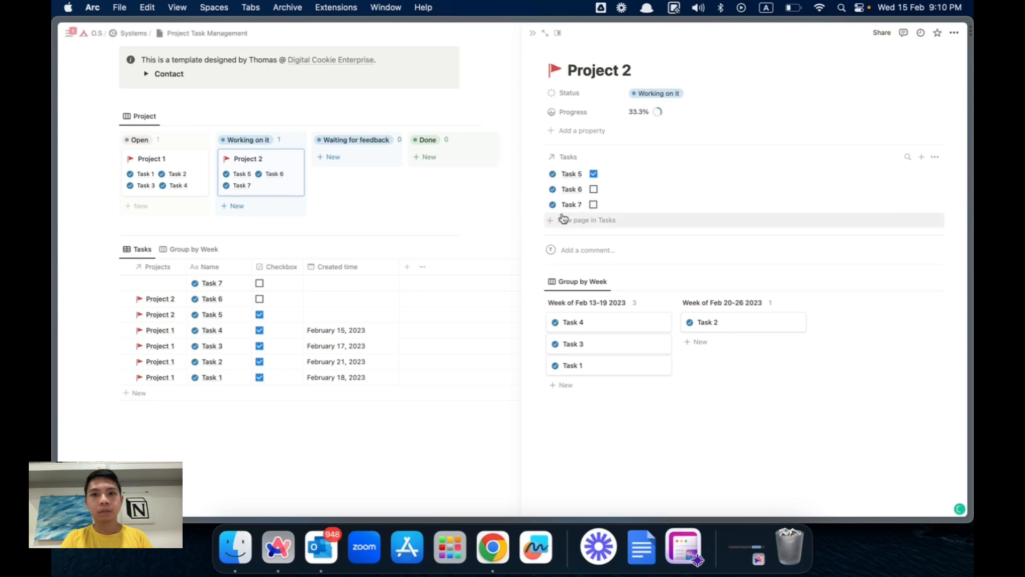
{"action": "type", "text": "Task 8"}
- Check off Task 6, Task 7 and Task 8 in Project 2's task list
{"action": "left_click", "coordinate": [594, 205]}
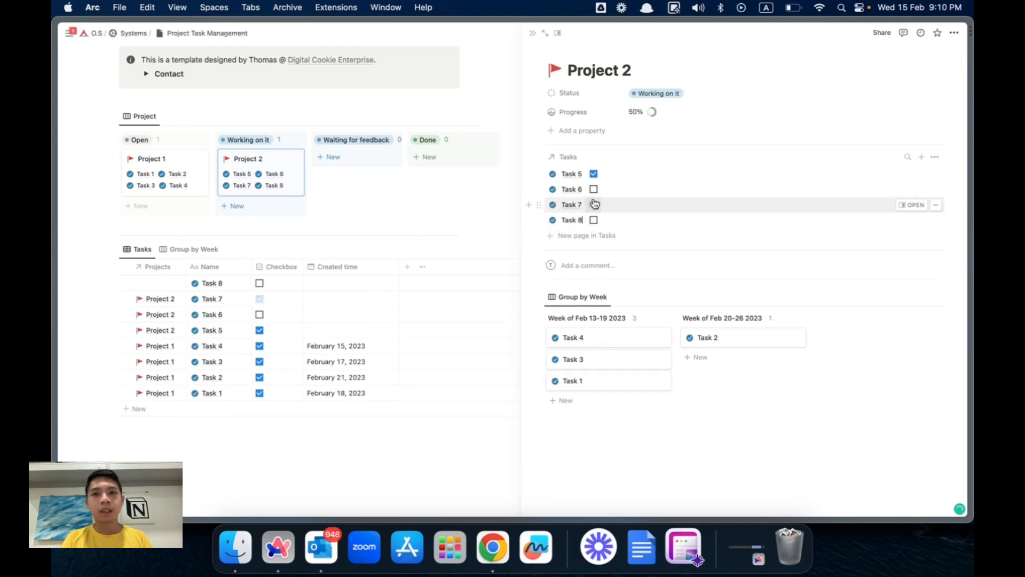
{"action": "left_click", "coordinate": [593, 189]}
{"action": "left_click", "coordinate": [593, 219]}
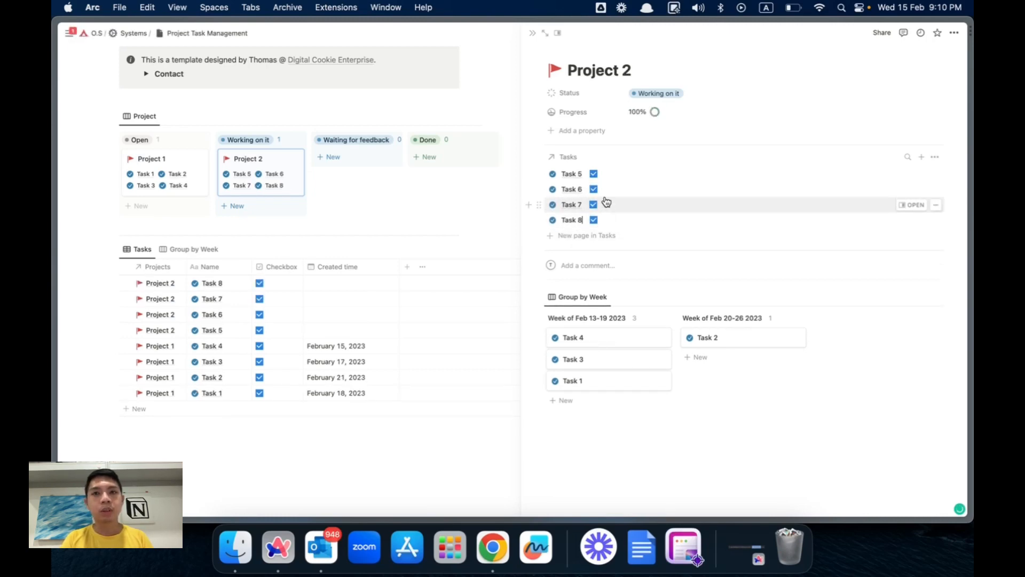
{"action": "left_click", "coordinate": [603, 204]}
{"action": "key", "text": "super+["}
{"action": "left_click", "coordinate": [606, 206]}
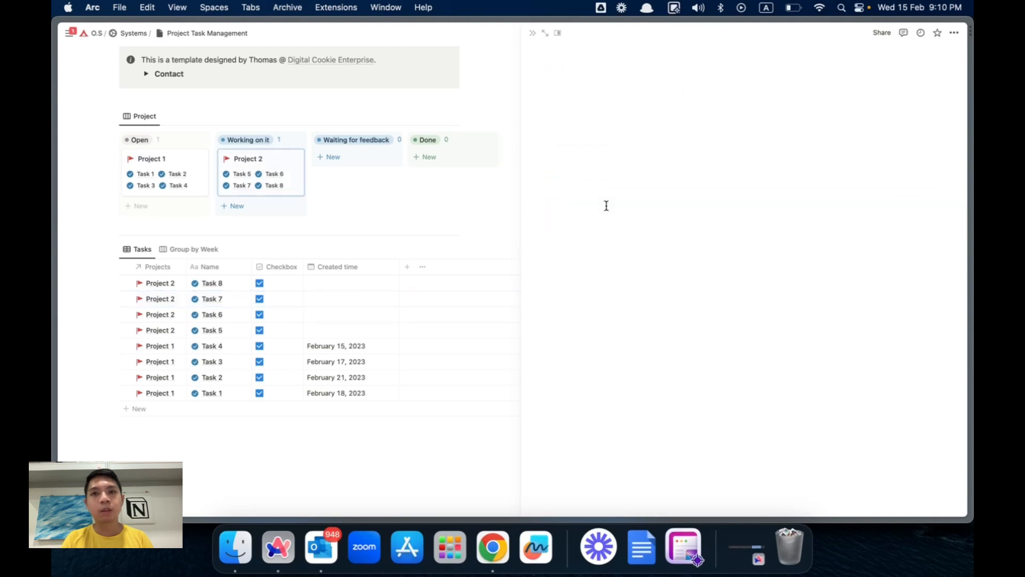
{"action": "key", "text": "super+["}
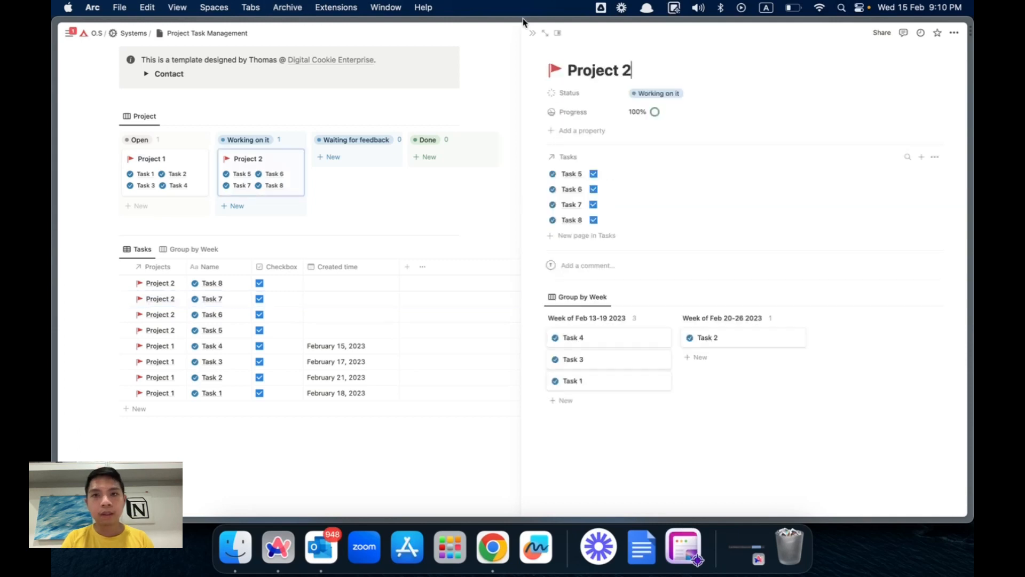
- Uncheck Task 7 in Project 2's task list and show the Created time property in its Tasks relation
{"action": "left_click", "coordinate": [596, 205]}
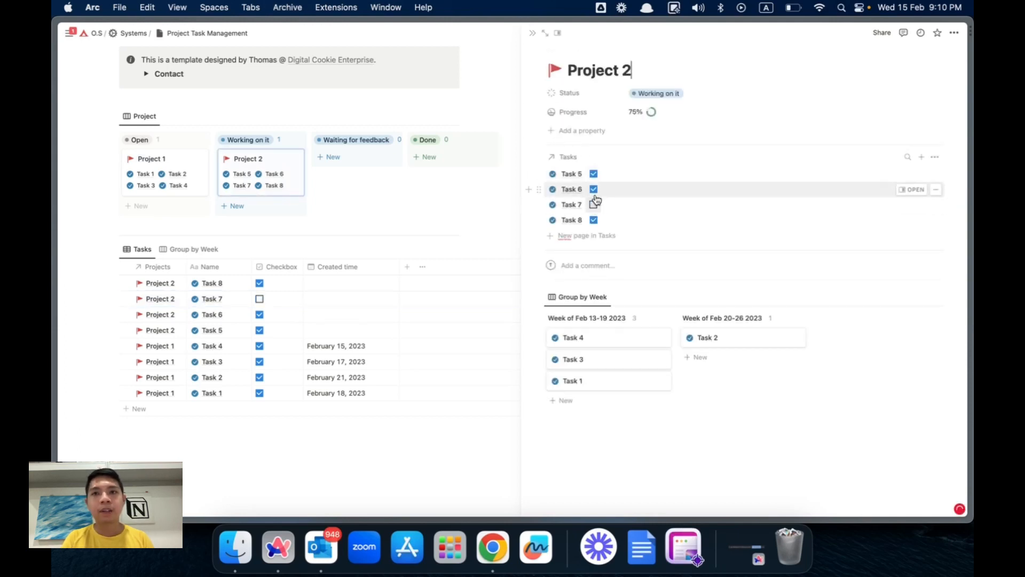
{"action": "left_click", "coordinate": [935, 156]}
{"action": "left_click", "coordinate": [947, 222]}
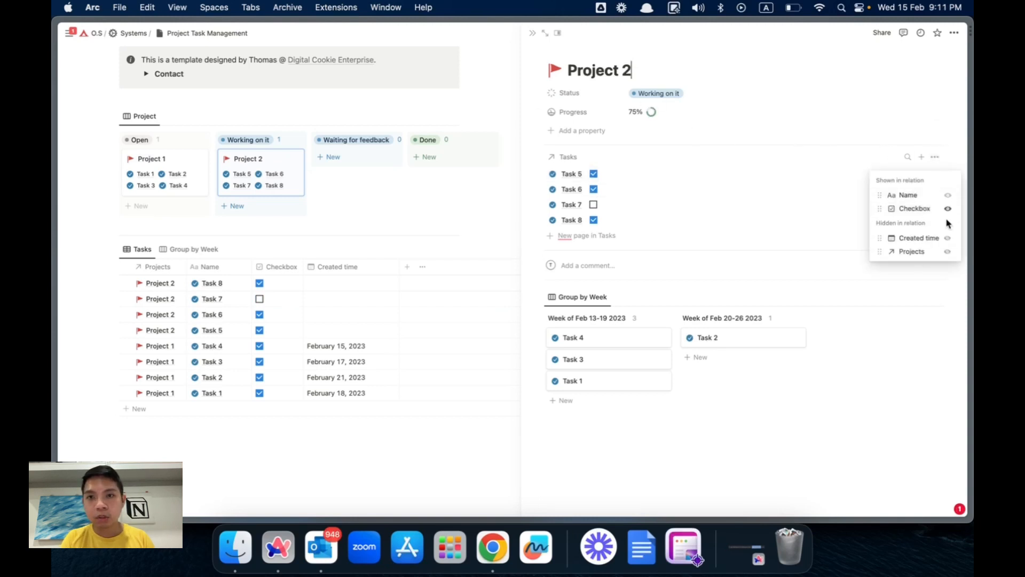
{"action": "left_click", "coordinate": [948, 238]}
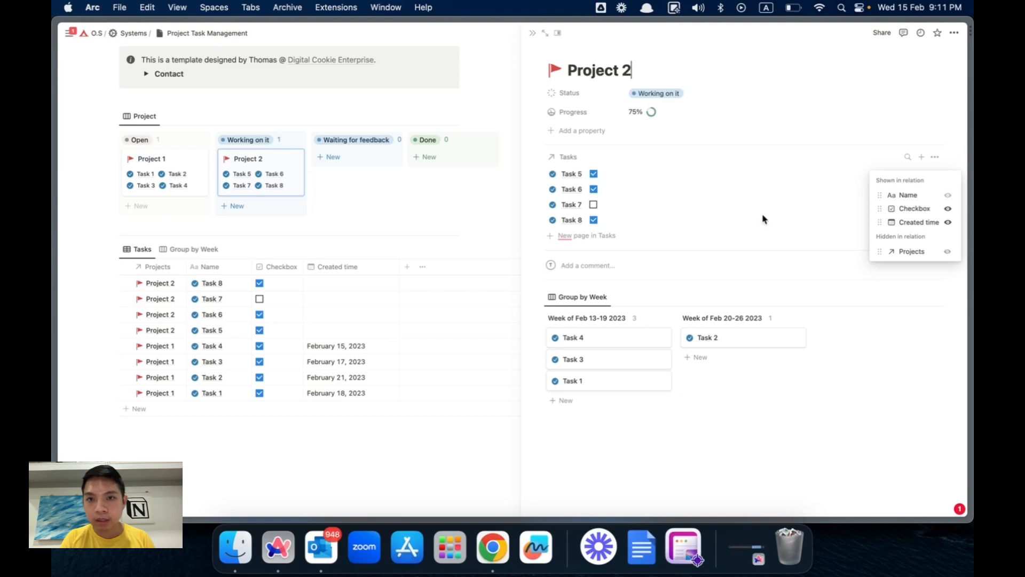
{"action": "left_click", "coordinate": [744, 211]}
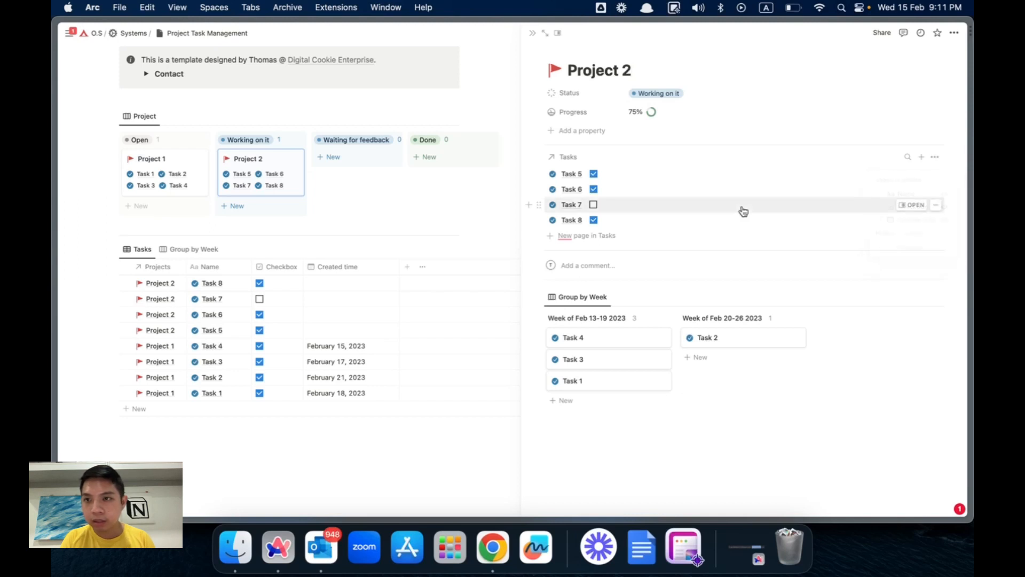
- Set the Created time of Task 5 to February 15, 2023 and return to the Project 2 page
{"action": "left_click", "coordinate": [660, 174]}
{"action": "left_click", "coordinate": [636, 129]}
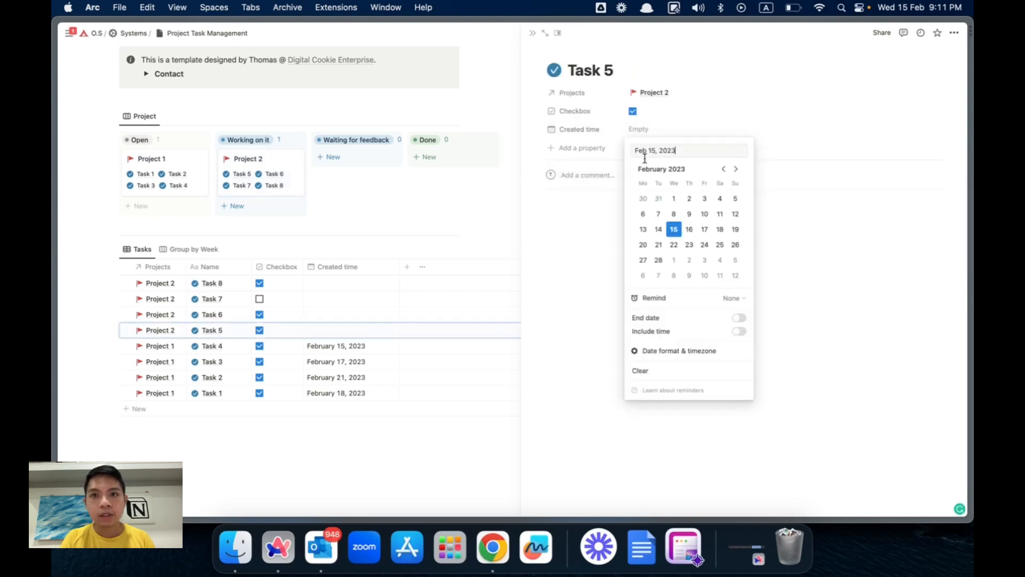
{"action": "left_click", "coordinate": [673, 229]}
{"action": "left_click", "coordinate": [600, 195]}
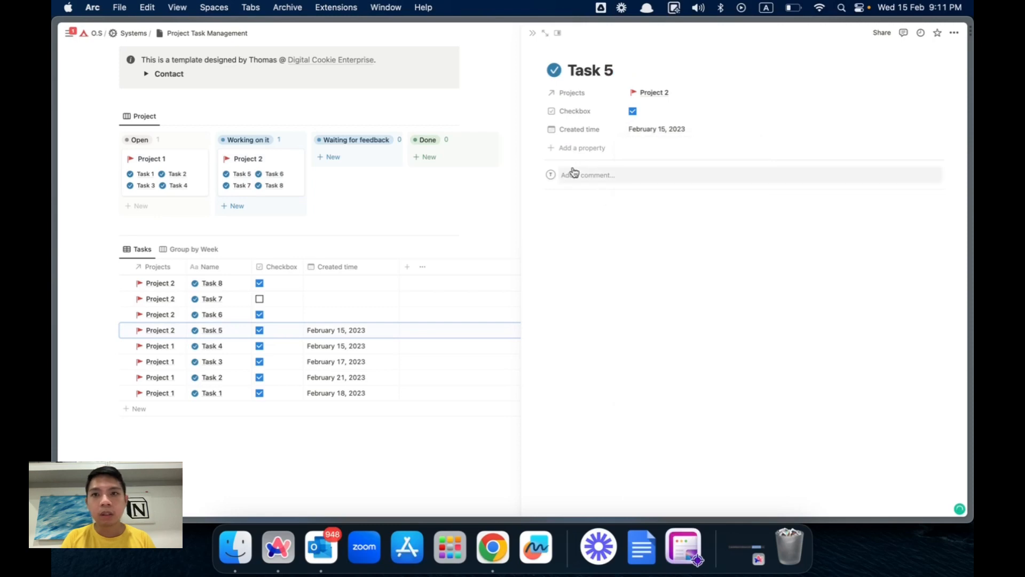
{"action": "key", "text": "super+["}
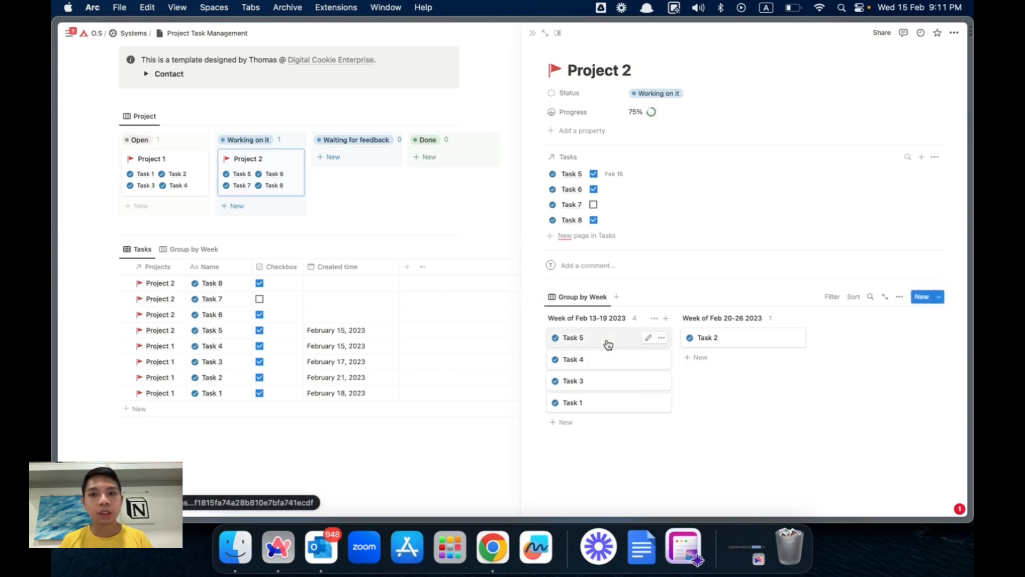
- Filter Project 2's Group by Week board to Projects containing Project 2, save the filter for everyone and collapse the filter bar
{"action": "mouse_move", "coordinate": [609, 345]}
{"action": "left_mouse_down"}
{"action": "mouse_move", "coordinate": [693, 348]}
{"action": "mouse_move", "coordinate": [619, 342]}
{"action": "left_mouse_up"}
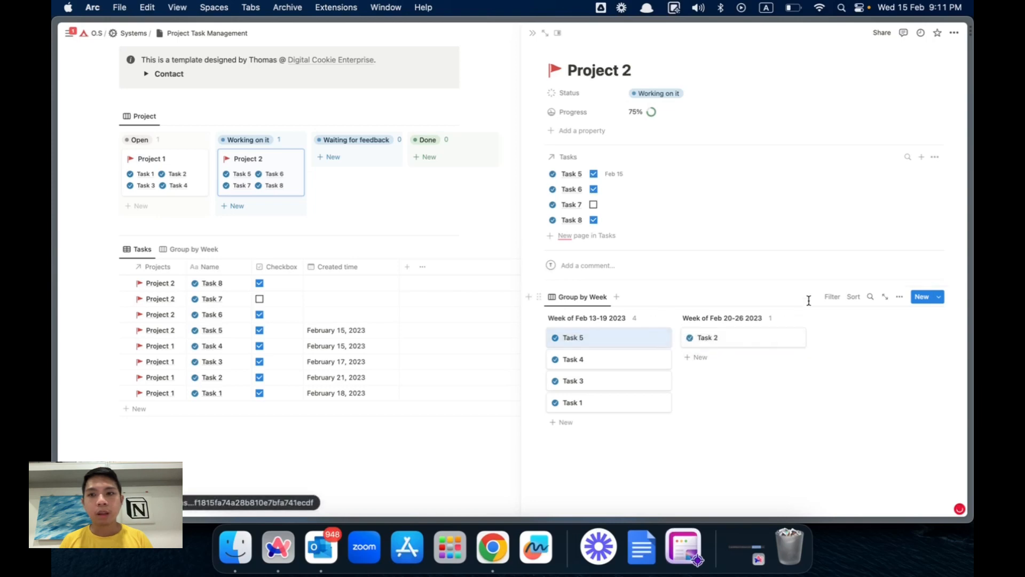
{"action": "left_click", "coordinate": [833, 296]}
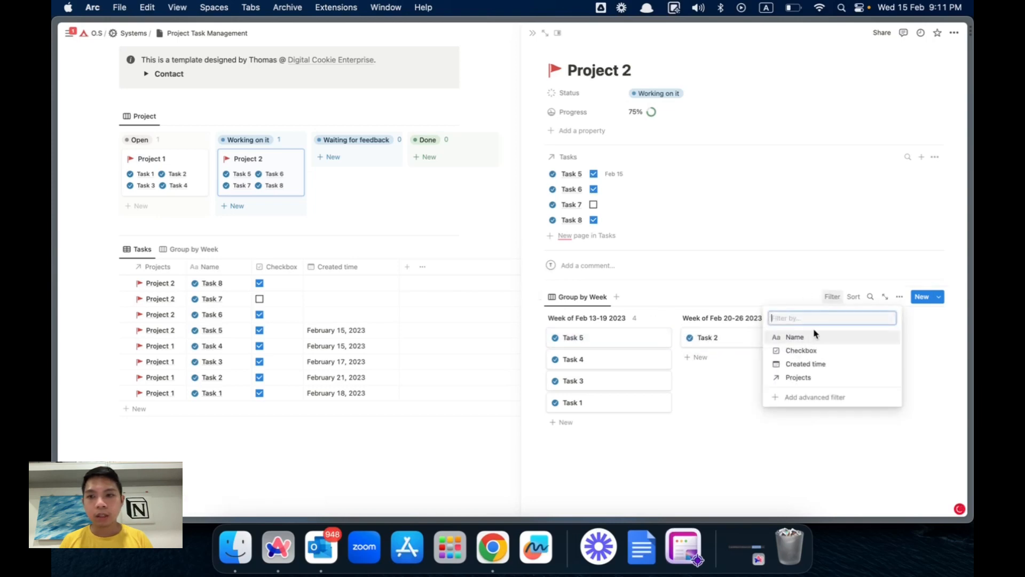
{"action": "left_click", "coordinate": [800, 376]}
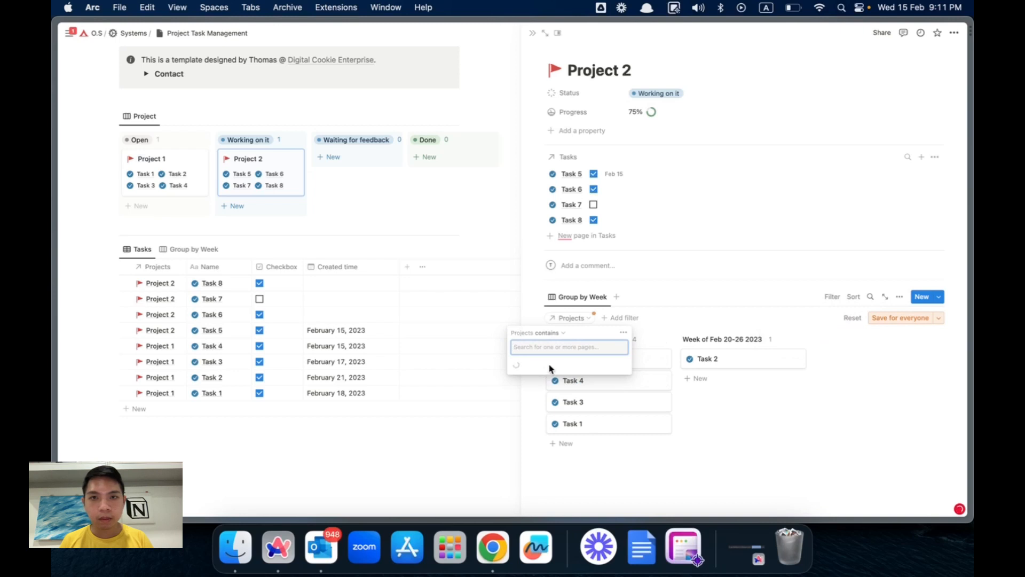
{"action": "left_click", "coordinate": [549, 394]}
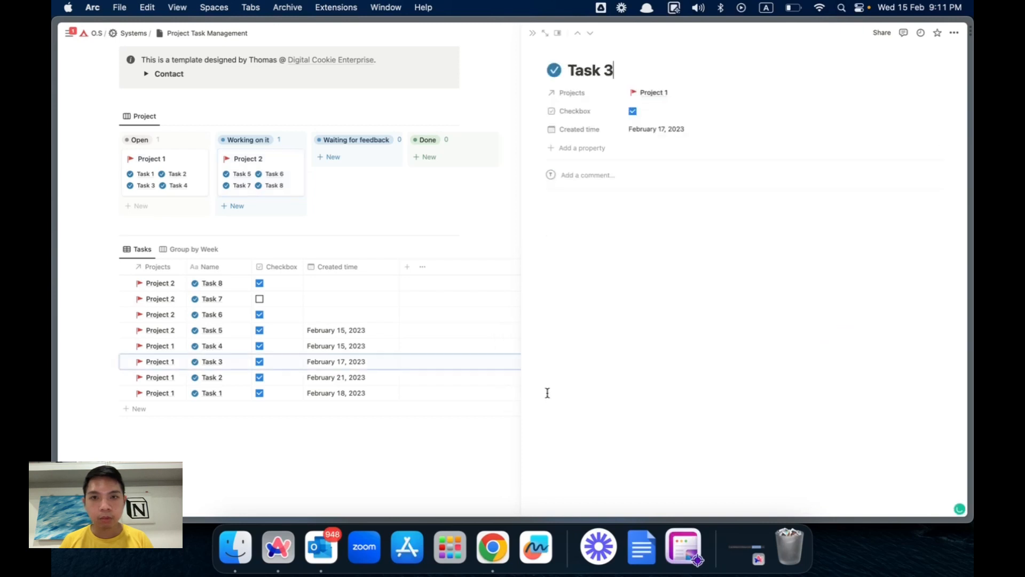
{"action": "key", "text": "super+bracketleft"}
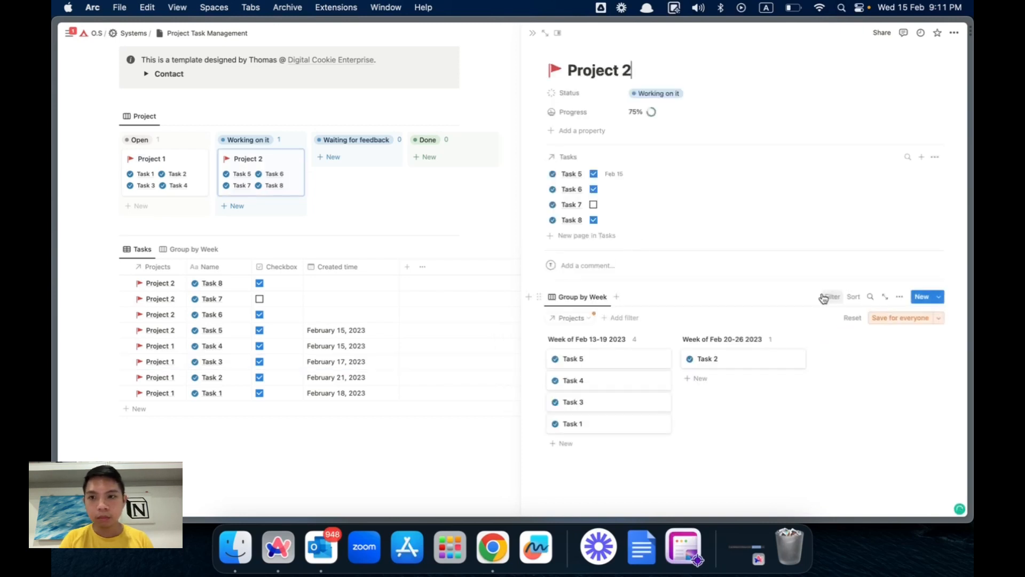
{"action": "left_click", "coordinate": [832, 298]}
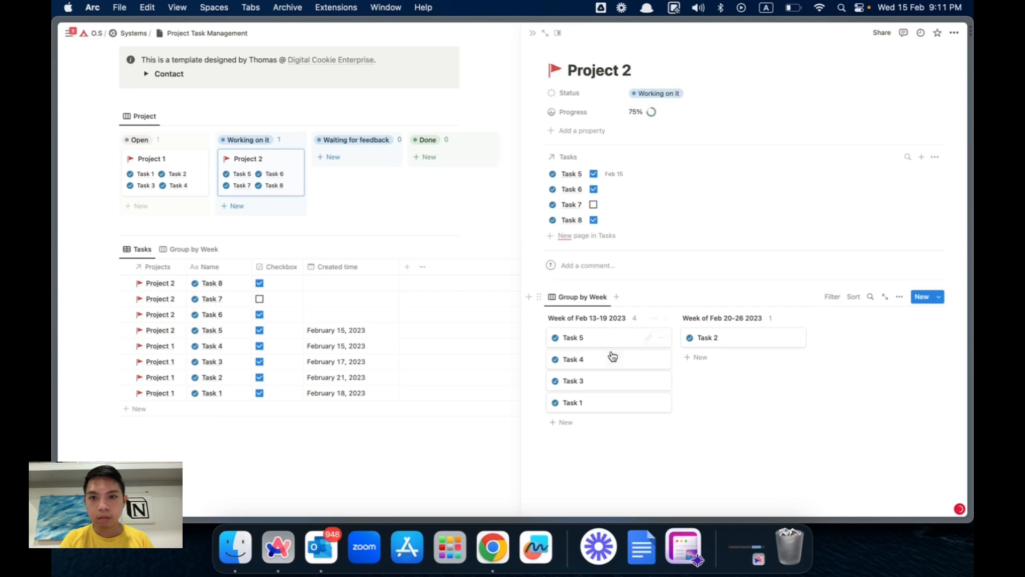
{"action": "left_click", "coordinate": [840, 300]}
{"action": "left_click", "coordinate": [565, 320]}
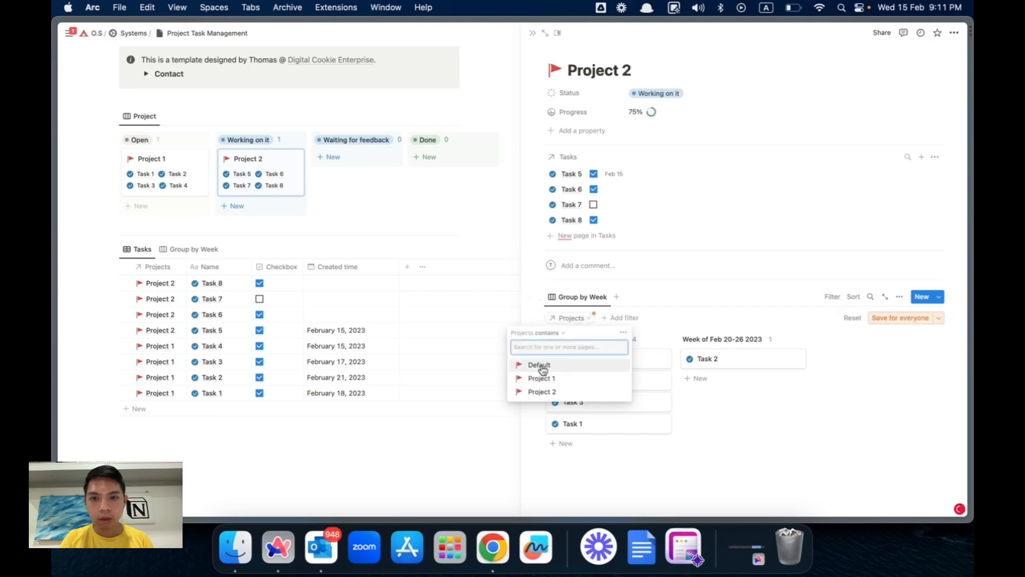
{"action": "left_click", "coordinate": [541, 392]}
{"action": "left_click", "coordinate": [897, 321]}
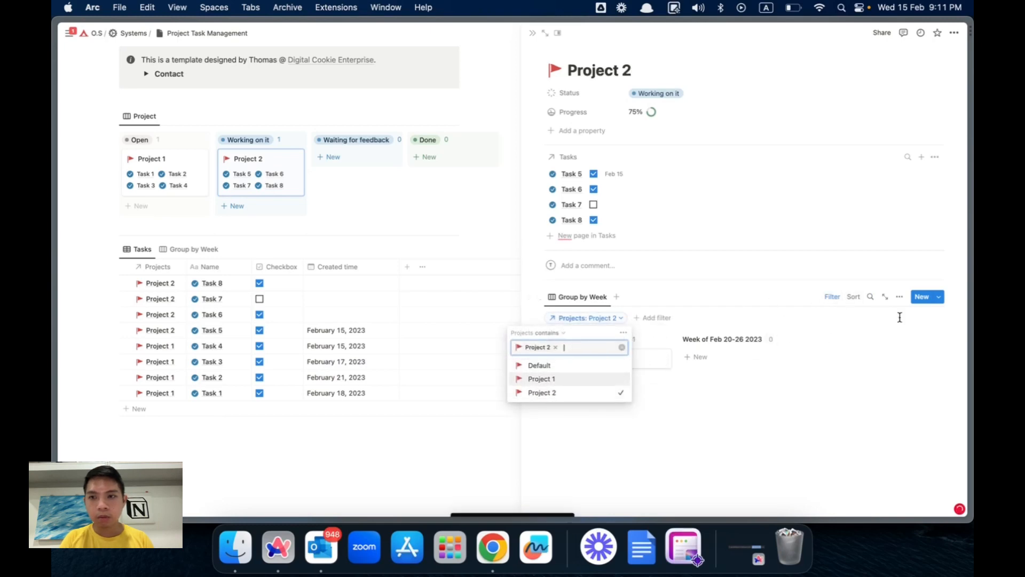
{"action": "left_click", "coordinate": [838, 297]}
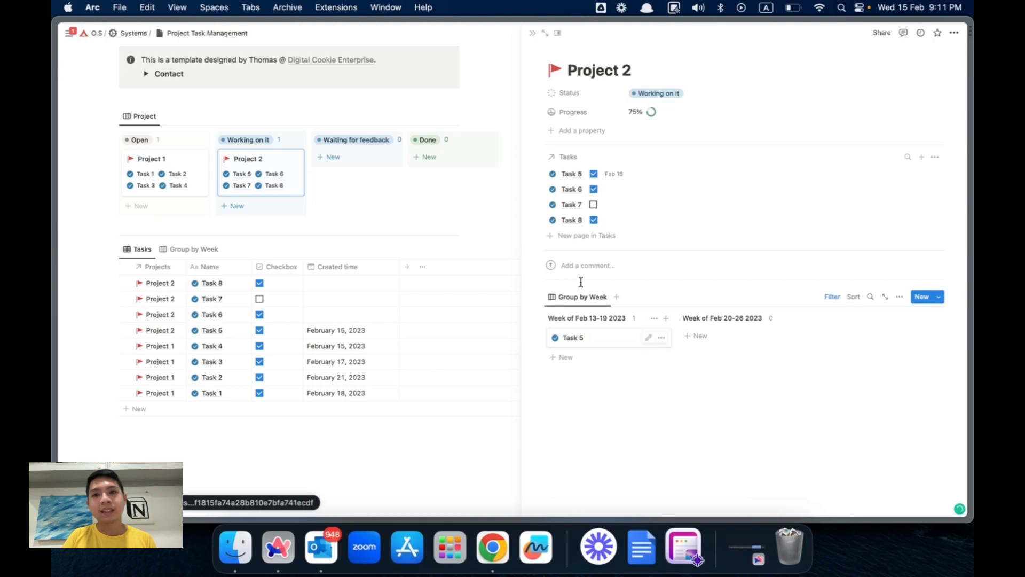
- Set the Created time of Task 6 to February 24, 2023 and return to the Project 2 page
{"action": "left_click", "coordinate": [619, 191]}
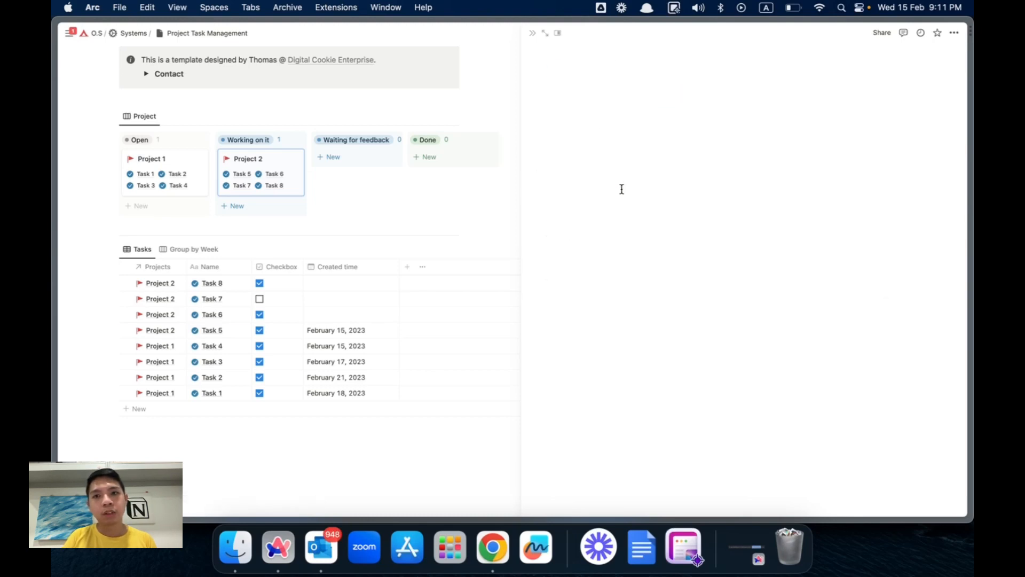
{"action": "left_click", "coordinate": [640, 131]}
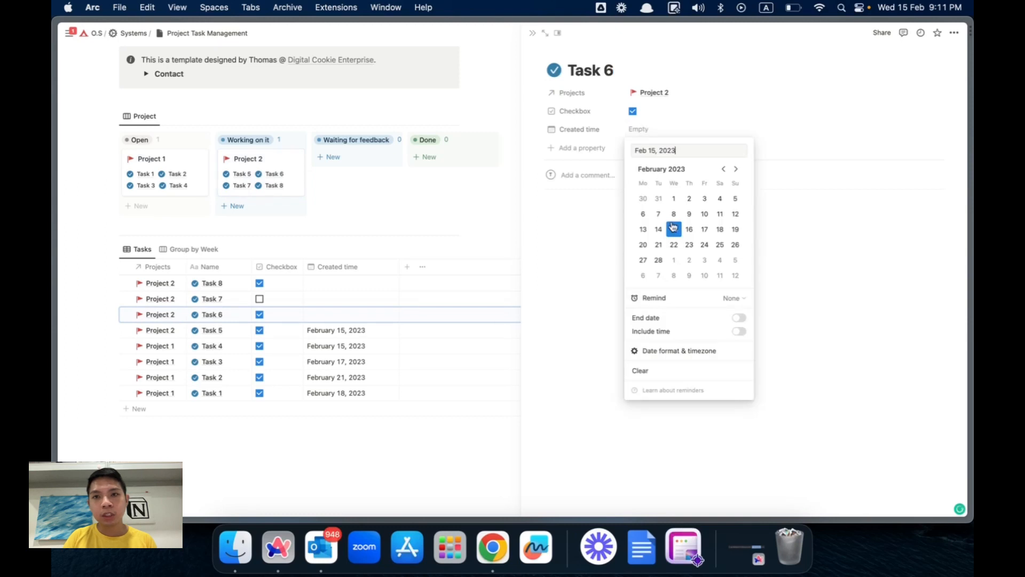
{"action": "left_click", "coordinate": [705, 244]}
{"action": "left_click", "coordinate": [831, 252]}
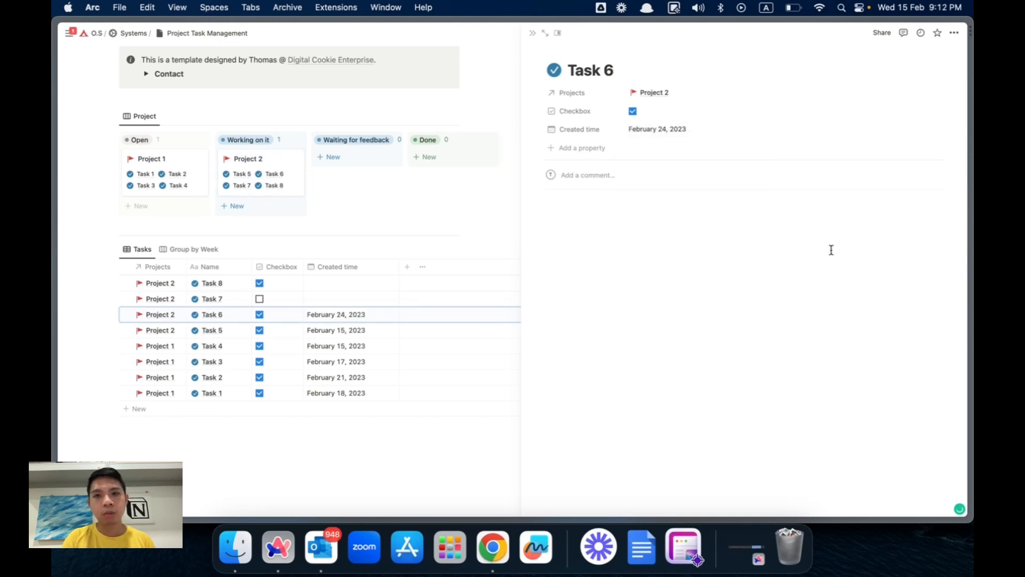
{"action": "key", "text": "super+bracketleft"}
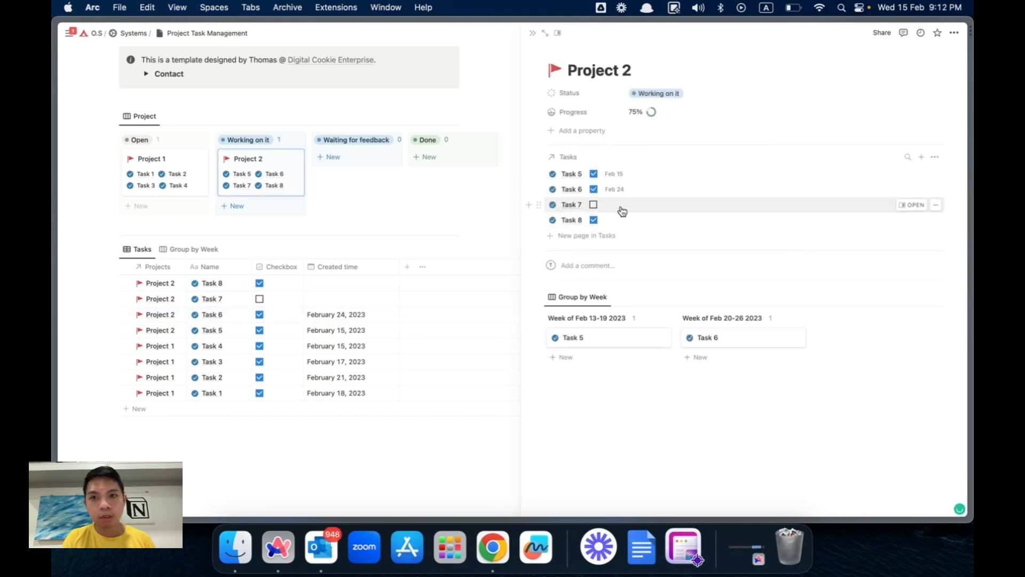
- Set the Created time of Task 7 to February 28, 2023 and return to the Project 2 page
{"action": "right_click", "coordinate": [622, 210]}
{"action": "left_click", "coordinate": [610, 209]}
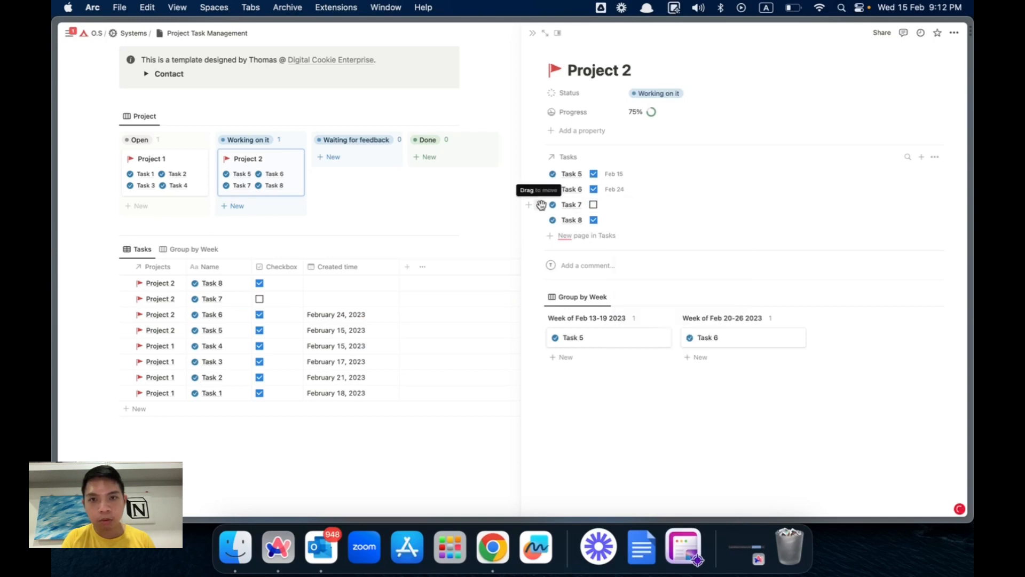
{"action": "left_click", "coordinate": [571, 205]}
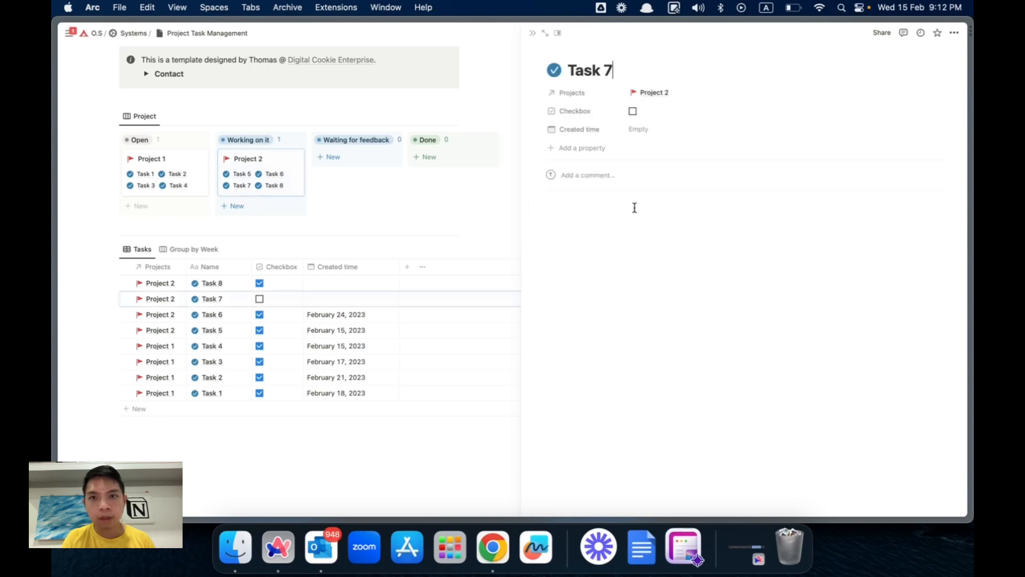
{"action": "left_click", "coordinate": [656, 133]}
{"action": "left_click", "coordinate": [659, 260]}
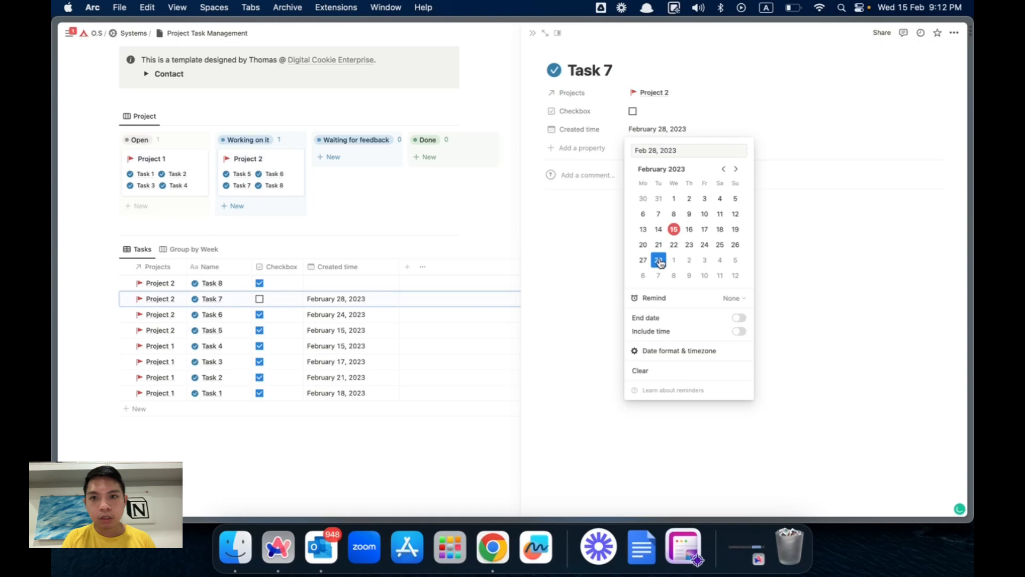
{"action": "left_click", "coordinate": [605, 225]}
{"action": "key", "text": "super+bracketleft"}
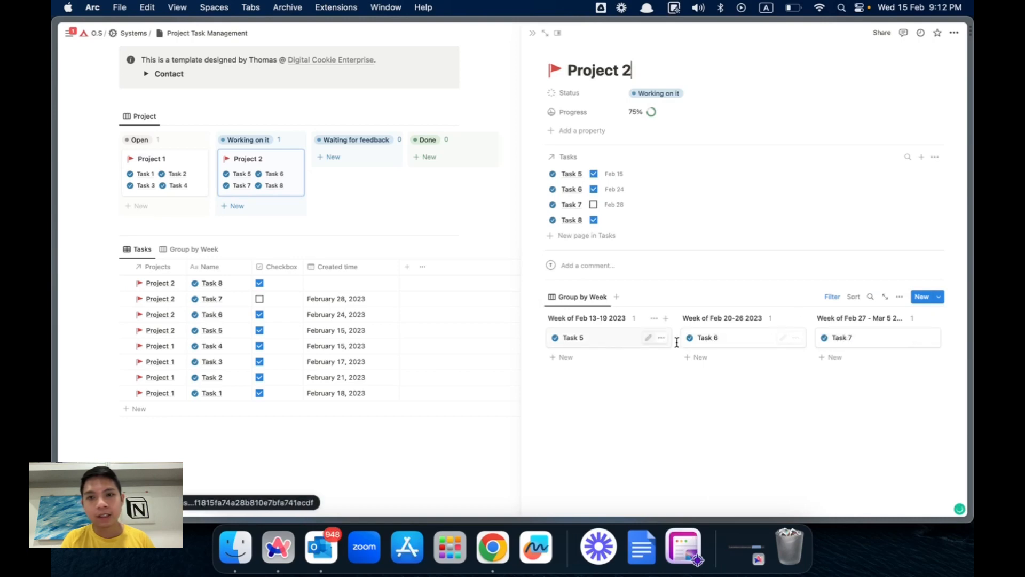
- Show the Checkbox property on the cards of Project 2's Group by Week board
{"action": "left_click", "coordinate": [900, 296]}
{"action": "left_click", "coordinate": [861, 372]}
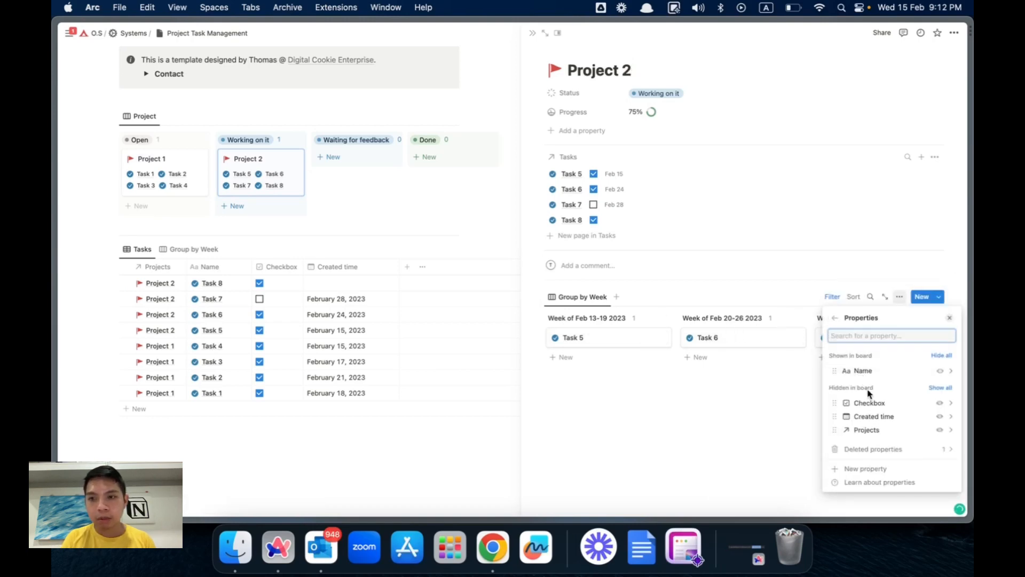
{"action": "left_click", "coordinate": [940, 403]}
{"action": "key", "text": "Escape"}
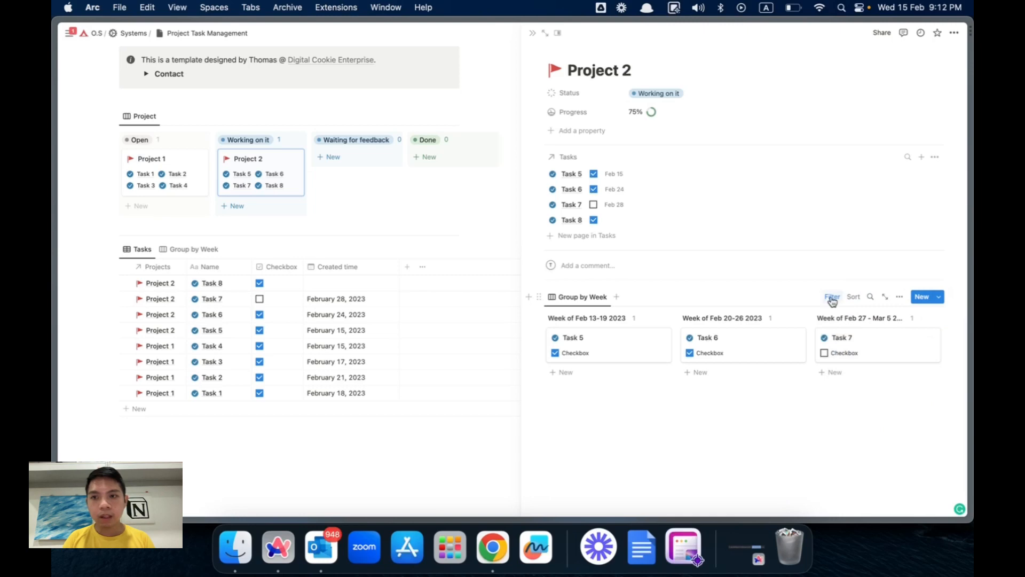
- Add a Checkbox is Unchecked filter to the Group by Week board and save it for everyone
{"action": "left_click", "coordinate": [833, 297]}
{"action": "left_click", "coordinate": [655, 320]}
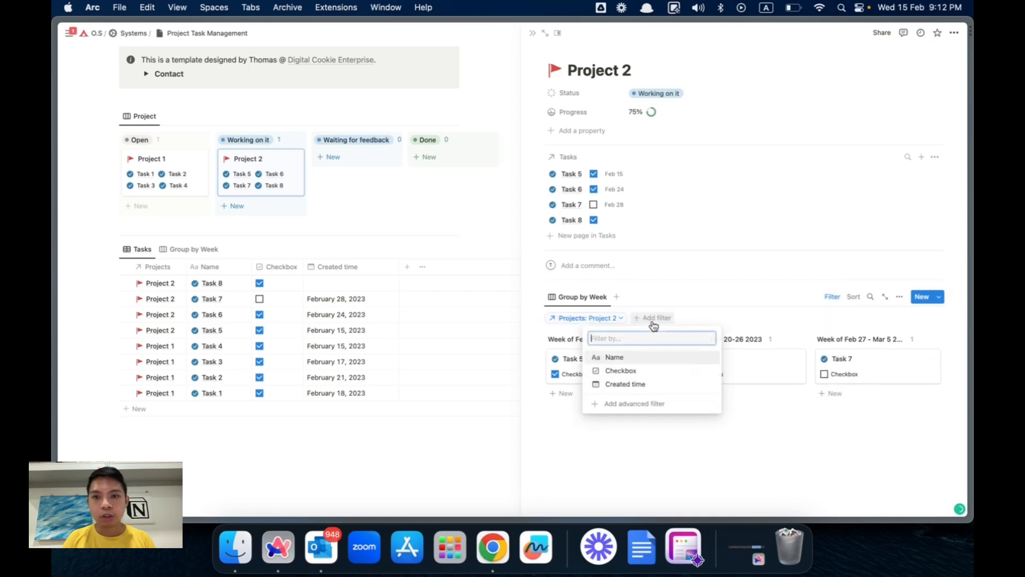
{"action": "left_click", "coordinate": [640, 370]}
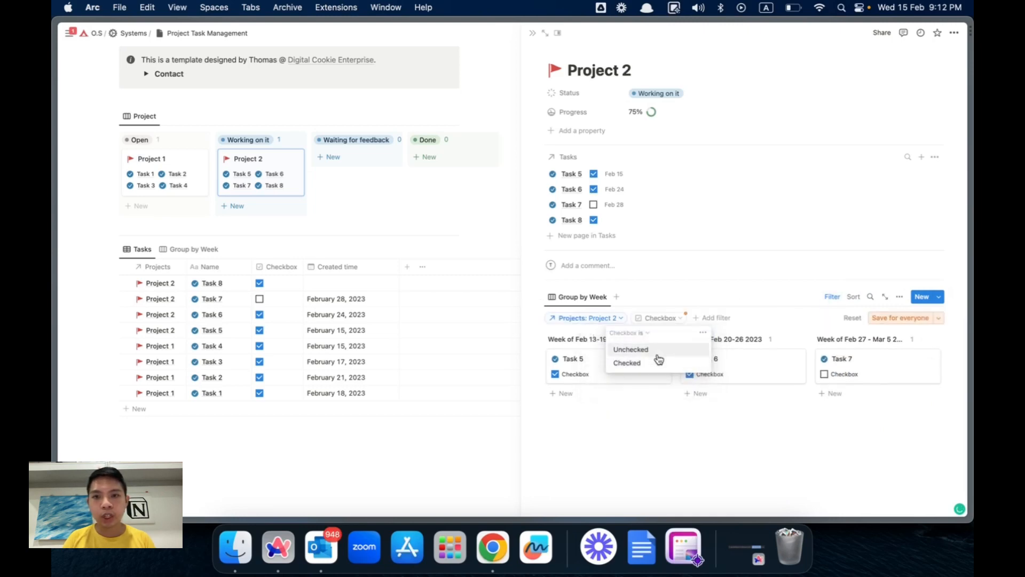
{"action": "left_click", "coordinate": [658, 353]}
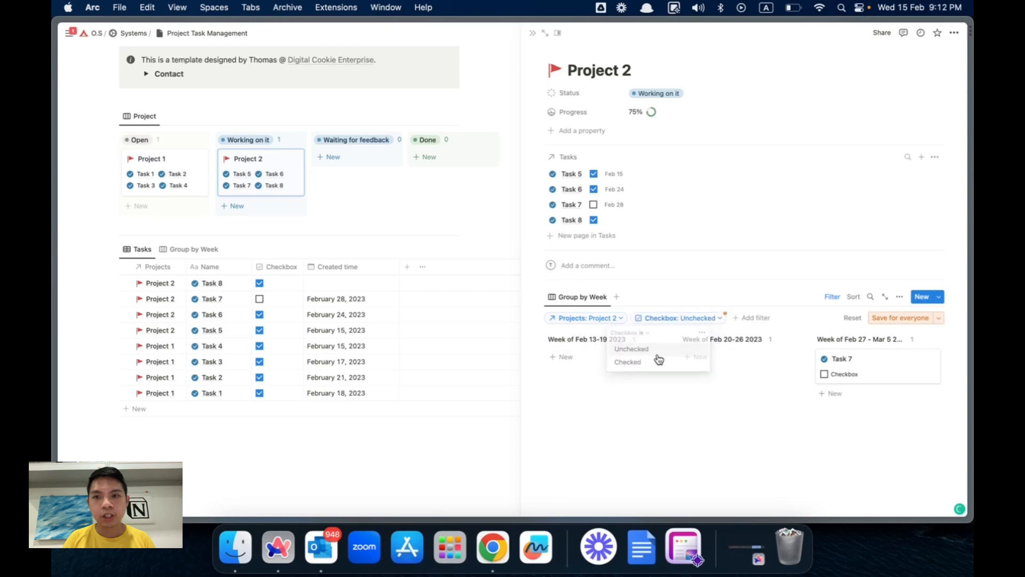
{"action": "left_click", "coordinate": [893, 323]}
- Uncheck Task 6 and Task 5 in Project 2's task list and collapse the Group by Week board's filter bar
{"action": "left_click", "coordinate": [593, 189]}
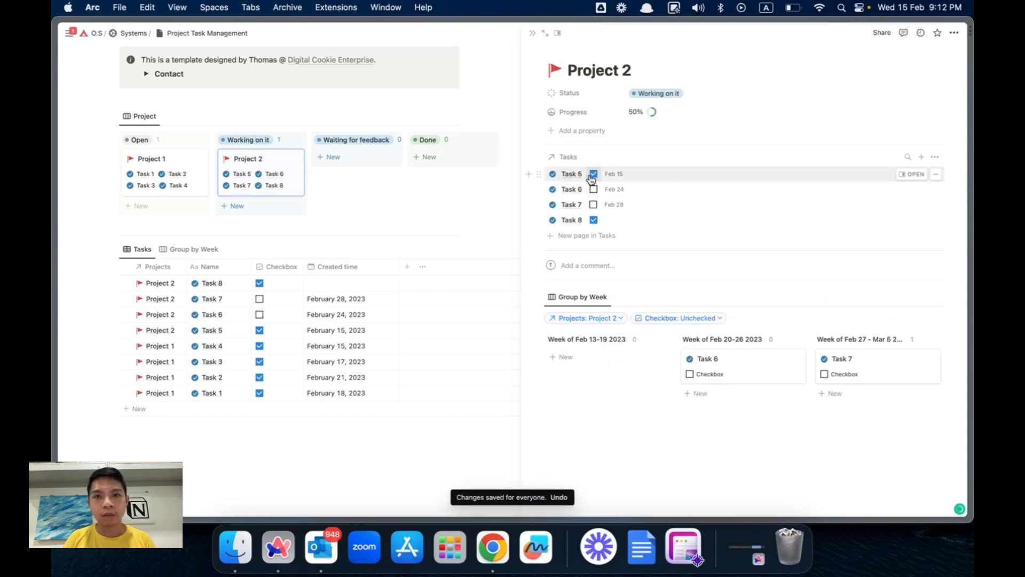
{"action": "left_click", "coordinate": [594, 173]}
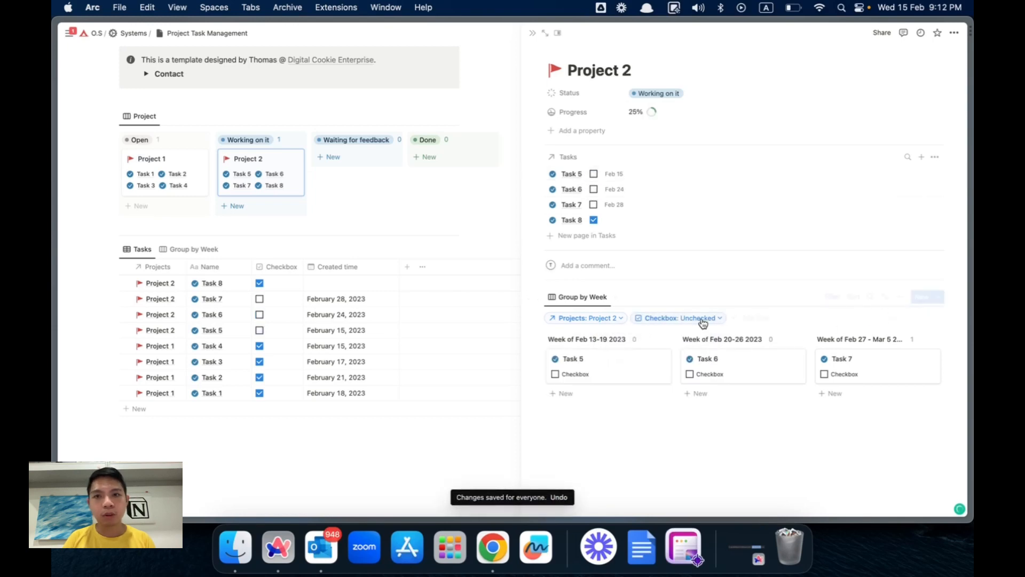
{"action": "left_click", "coordinate": [831, 297]}
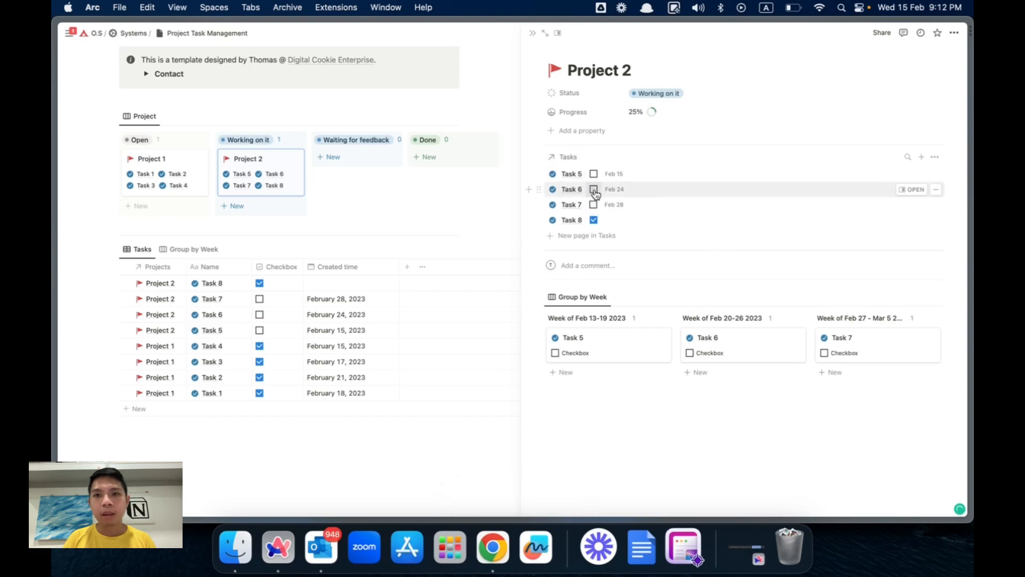
- Check off Task 6, Task 7 and Task 5 in Project 2's task list
{"action": "left_click", "coordinate": [593, 189]}
{"action": "left_click", "coordinate": [593, 204]}
{"action": "left_click", "coordinate": [594, 174]}
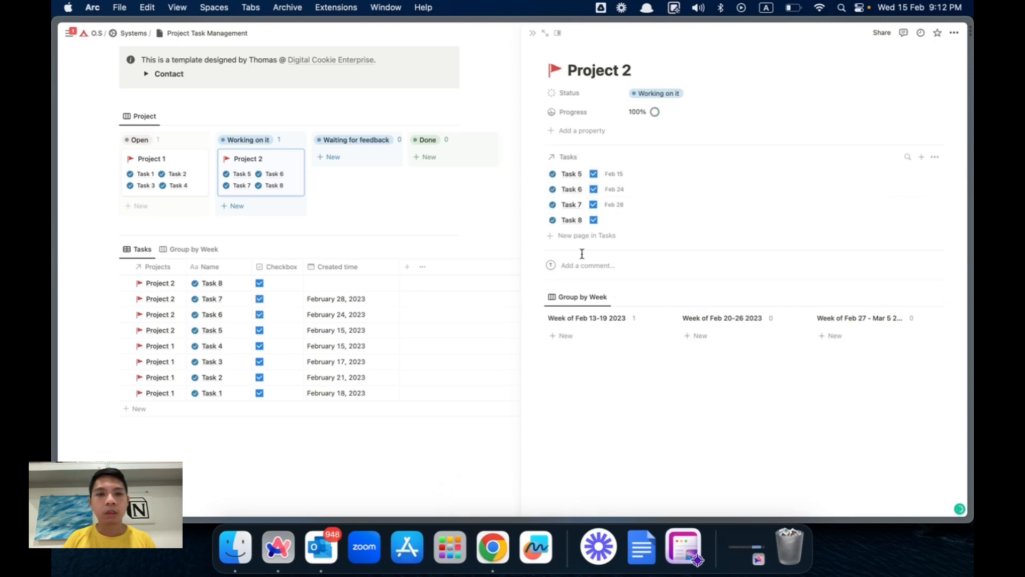
- Close the Project 2 side page and return to the full Project Task Management page
{"action": "left_click", "coordinate": [531, 34]}
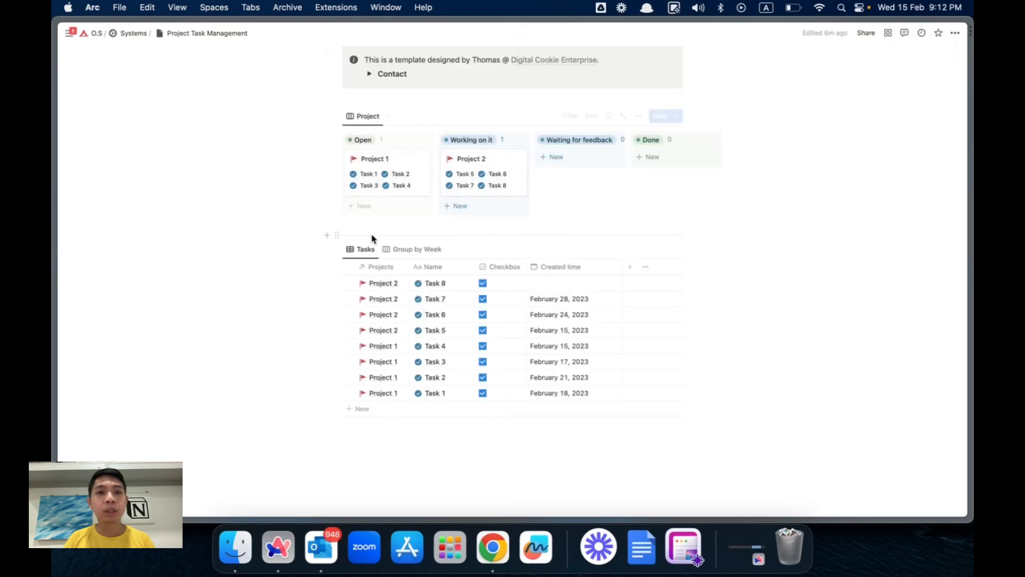
{"action": "scroll", "coordinate": [371, 235], "scroll_direction": "up", "scroll_amount": 2}
{"action": "scroll", "coordinate": [339, 406], "scroll_direction": "down", "scroll_amount": 4}
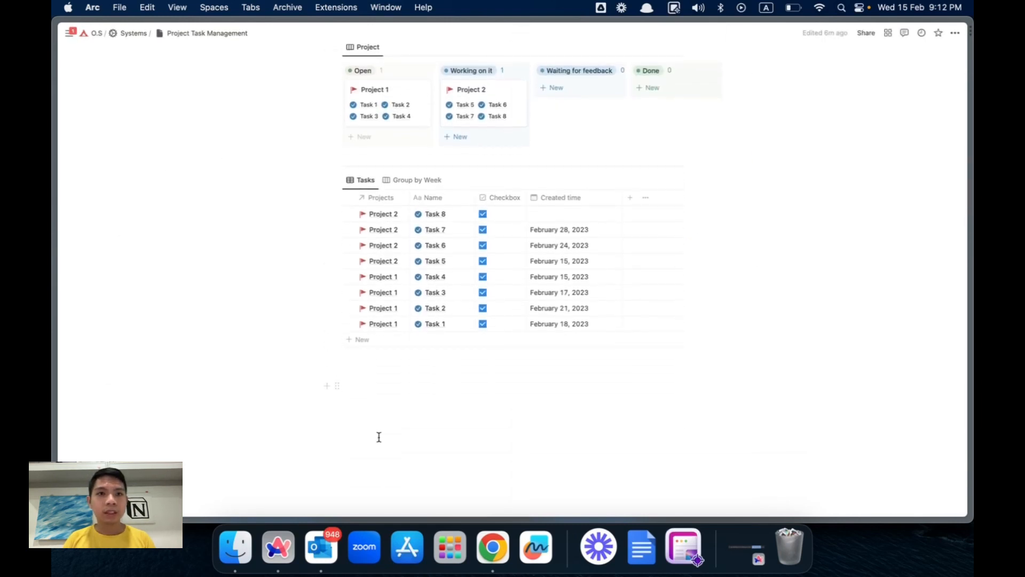
{"action": "scroll", "coordinate": [379, 437], "scroll_direction": "up", "scroll_amount": 2}
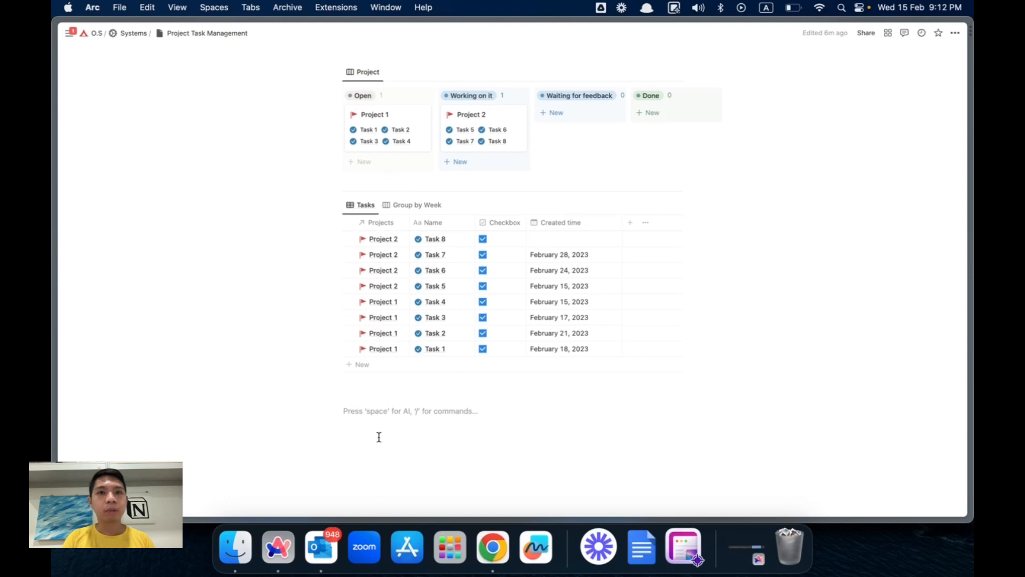
{"action": "key", "text": "BackSpace"}
{"action": "scroll", "coordinate": [379, 426], "scroll_direction": "down", "scroll_amount": 1}
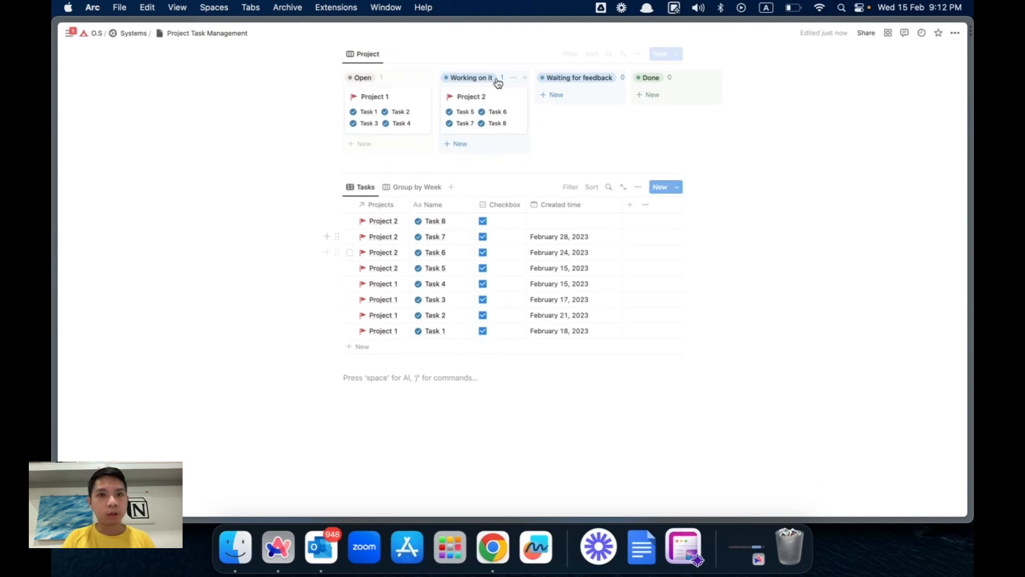
{"action": "type", "text": "/"}
{"action": "scroll", "coordinate": [435, 263], "scroll_direction": "down", "scroll_amount": 8}
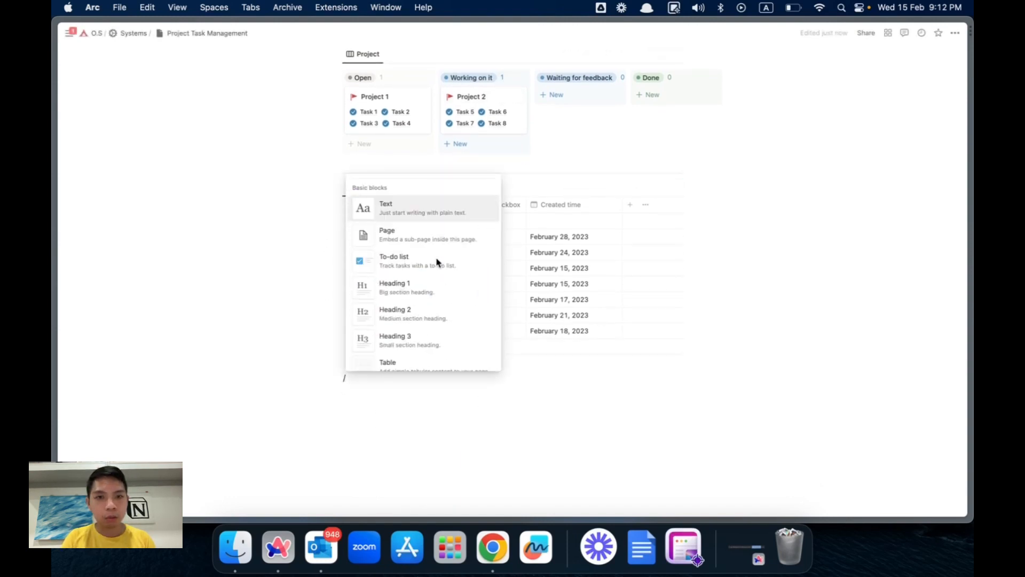
{"action": "left_click", "coordinate": [233, 234]}
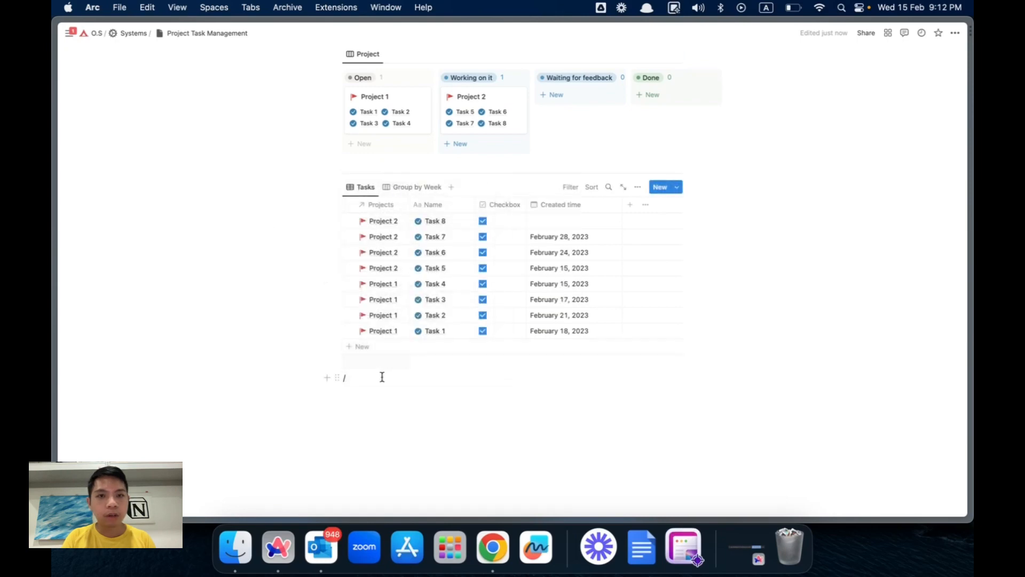
{"action": "left_click", "coordinate": [383, 377]}
{"action": "key", "text": "BackSpace"}
- Insert an inline database below the Tasks table and title it Projects
{"action": "key", "text": "Return"}
{"action": "type", "text": "/database"}
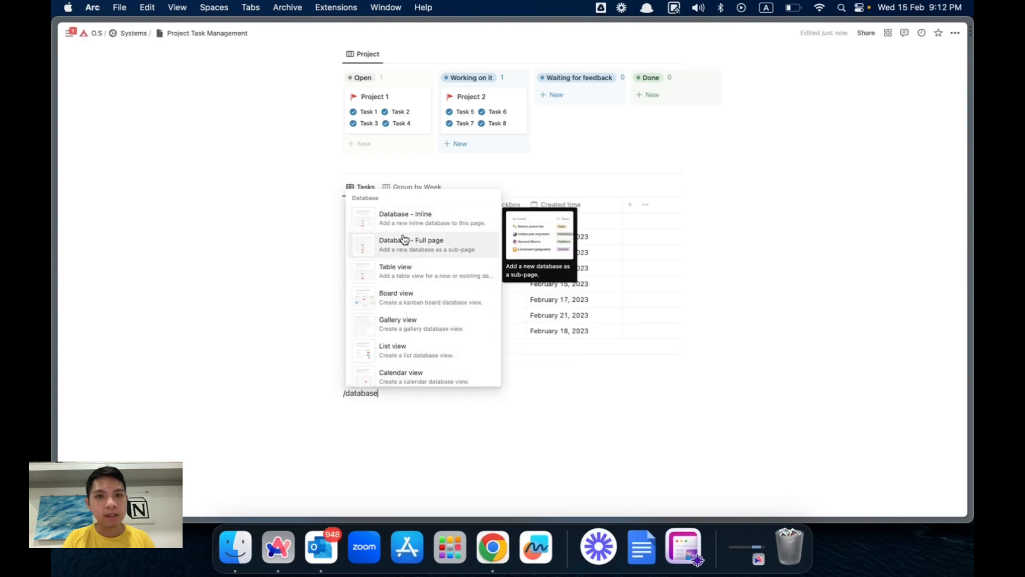
{"action": "left_click", "coordinate": [401, 219]}
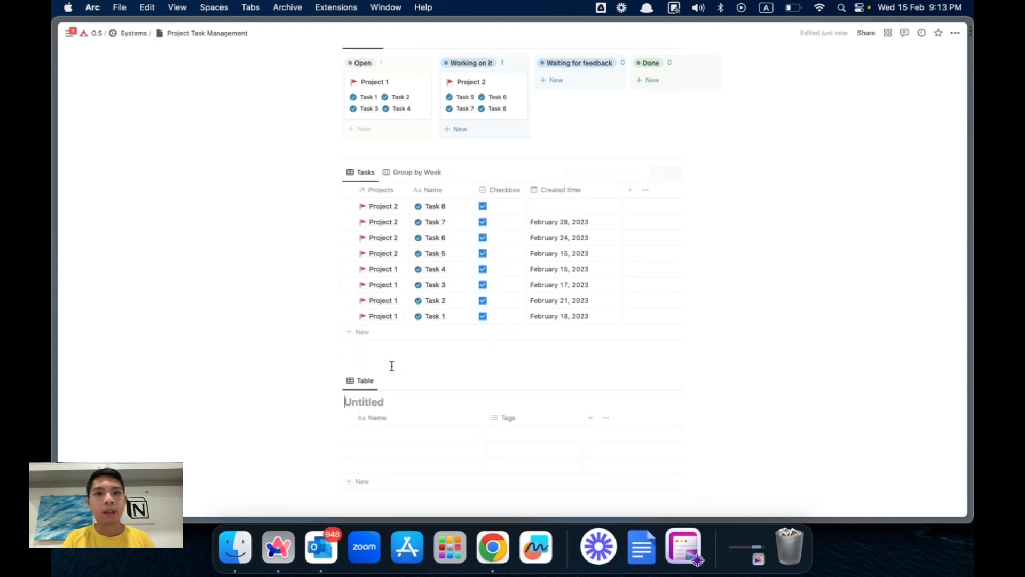
{"action": "type", "text": "Projects"}
{"action": "scroll", "coordinate": [399, 403], "scroll_direction": "down", "scroll_amount": 1}
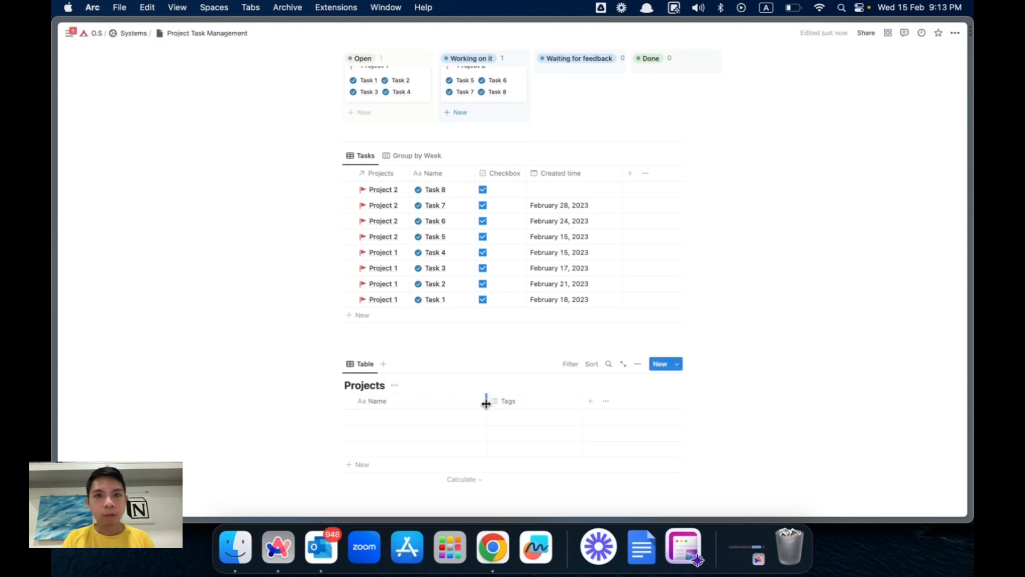
- Narrow the Name column of the new Projects table
{"action": "left_click_drag", "start_coordinate": [485, 401], "coordinate": [428, 404]}
{"action": "scroll", "coordinate": [332, 378], "scroll_direction": "up", "scroll_amount": 3}
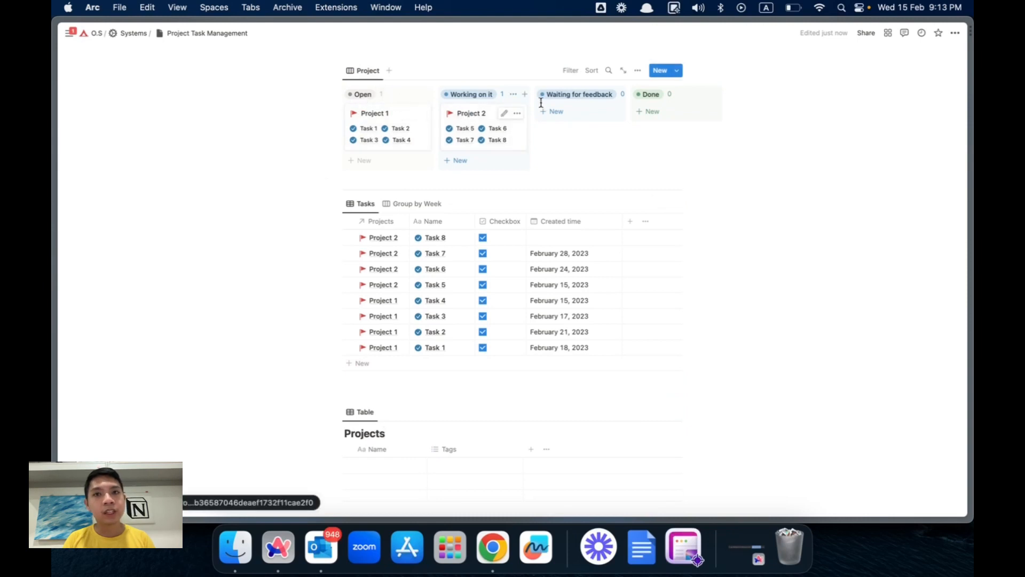
{"action": "scroll", "coordinate": [613, 156], "scroll_direction": "down", "scroll_amount": 1}
{"action": "scroll", "coordinate": [595, 154], "scroll_direction": "down", "scroll_amount": 2}
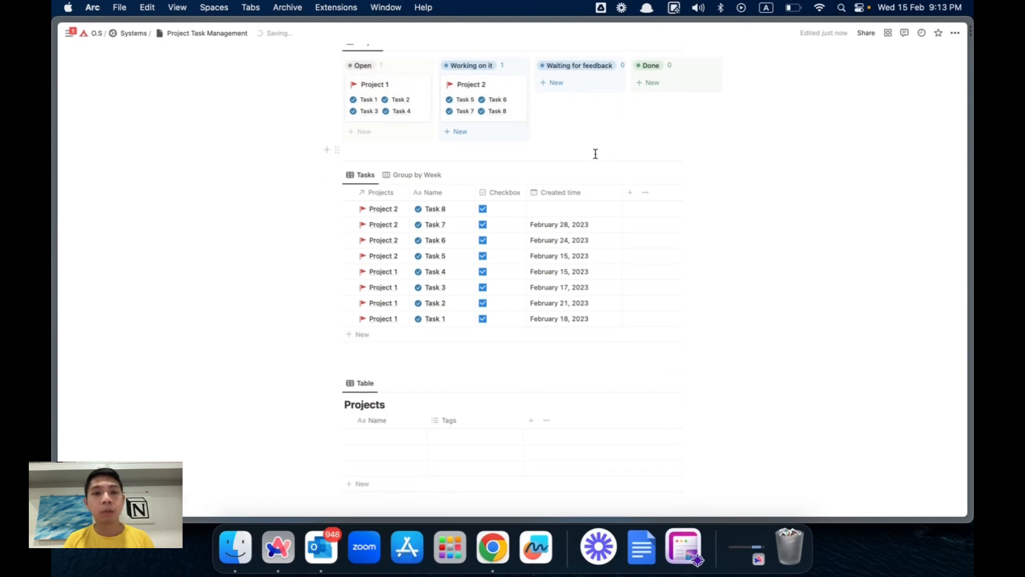
{"action": "scroll", "coordinate": [570, 149], "scroll_direction": "up", "scroll_amount": 2}
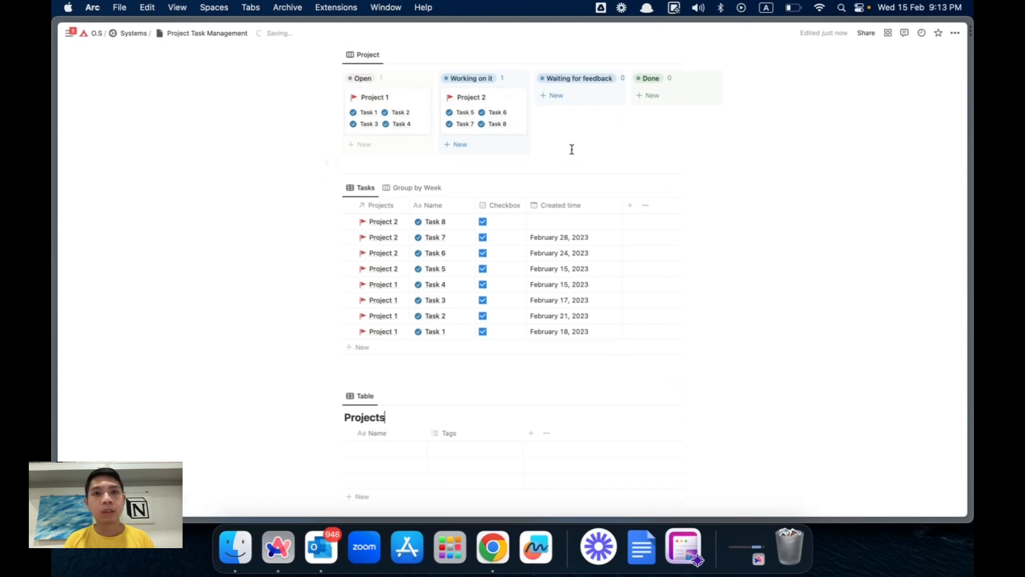
- Change the Projects table's Tags property to the Status type and rename it Status
{"action": "left_click", "coordinate": [444, 433]}
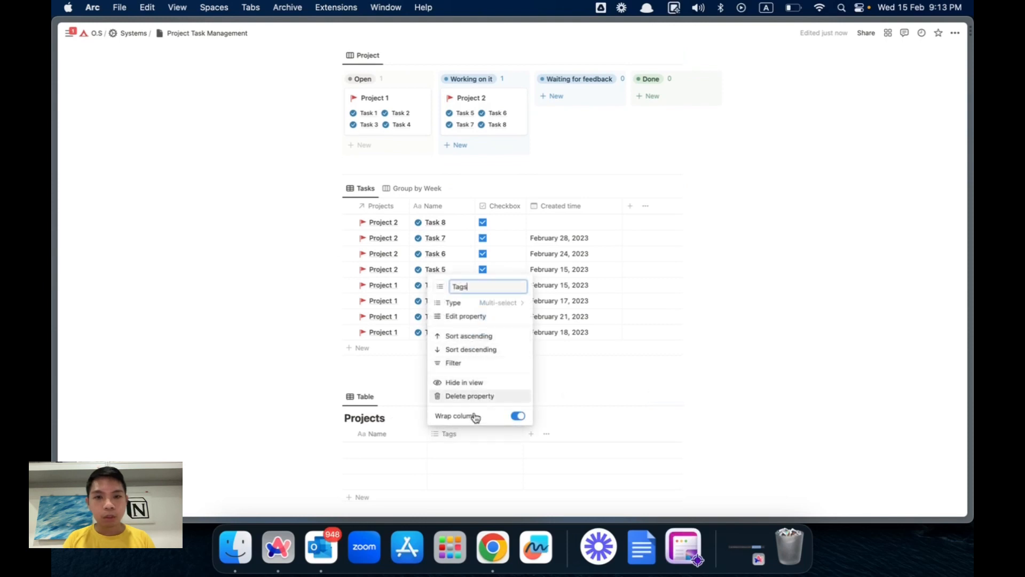
{"action": "left_click", "coordinate": [455, 433]}
{"action": "left_click", "coordinate": [453, 434]}
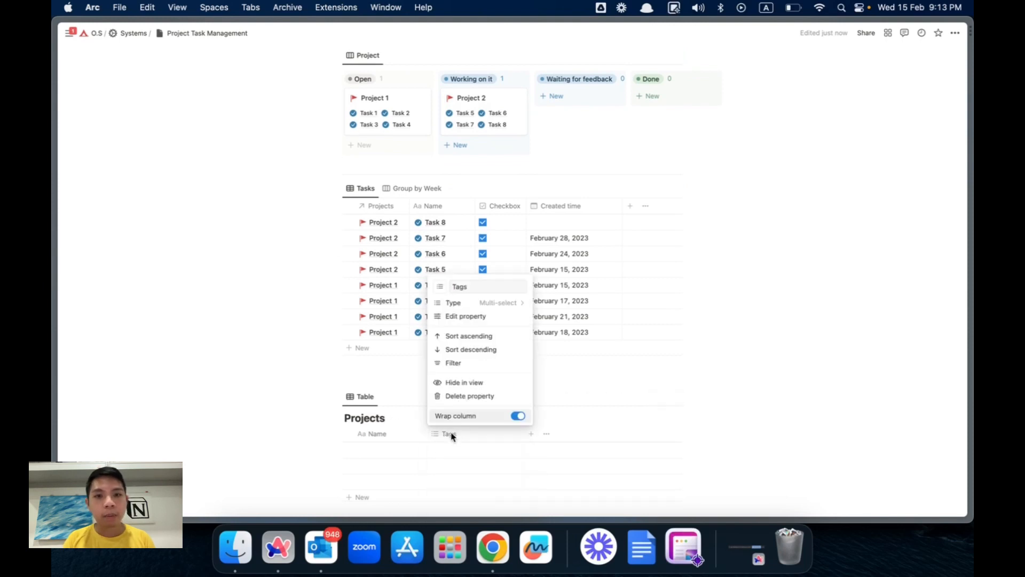
{"action": "left_click", "coordinate": [527, 444]}
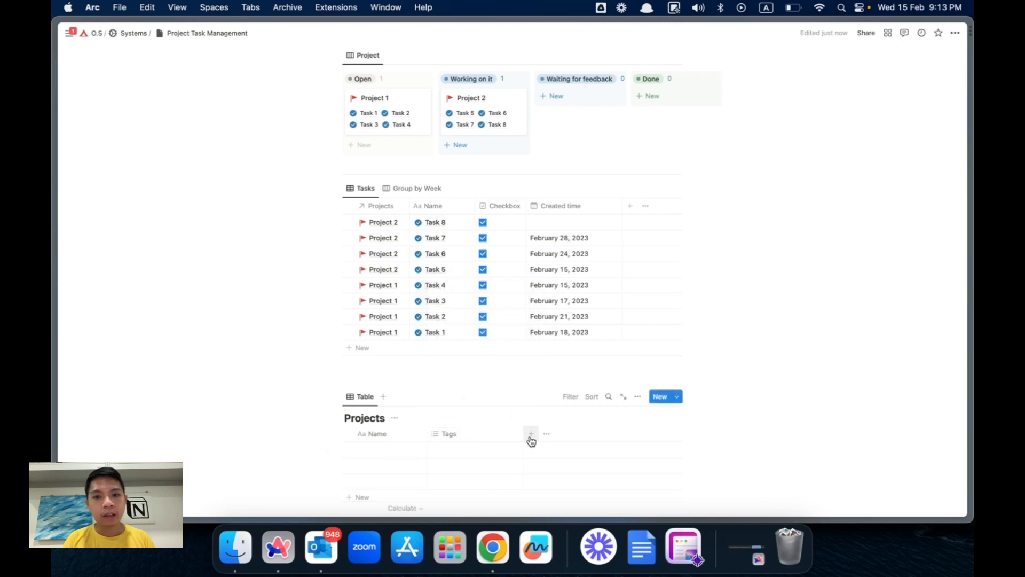
{"action": "left_click", "coordinate": [514, 438]}
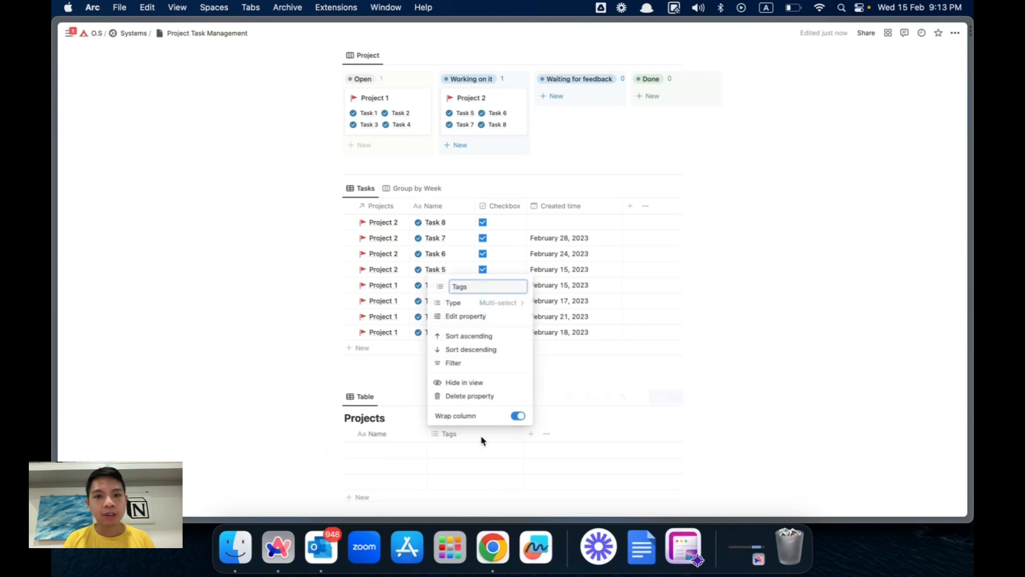
{"action": "left_click", "coordinate": [455, 302]}
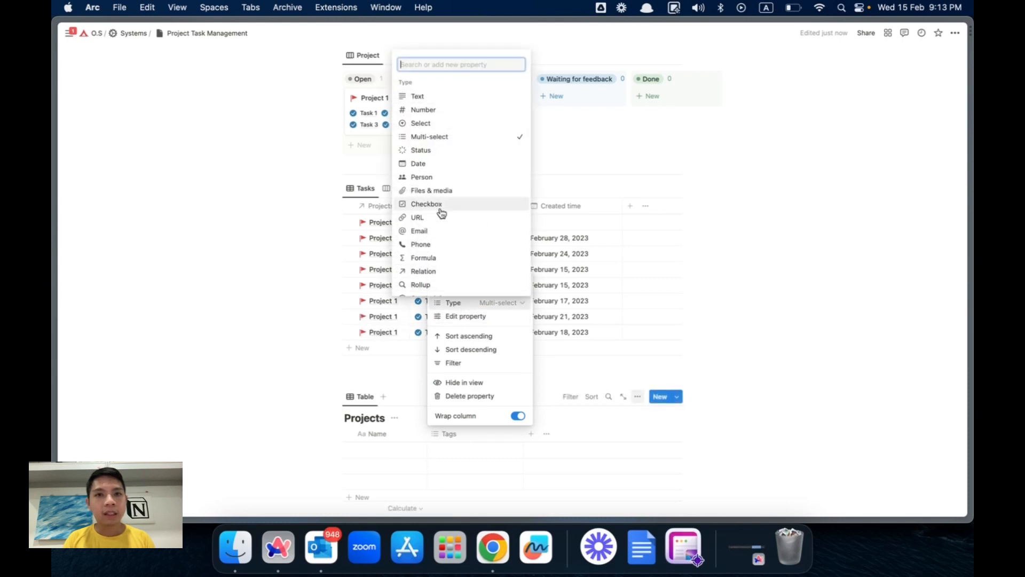
{"action": "left_click", "coordinate": [430, 153]}
{"action": "scroll", "coordinate": [435, 388], "scroll_direction": "down", "scroll_amount": 1}
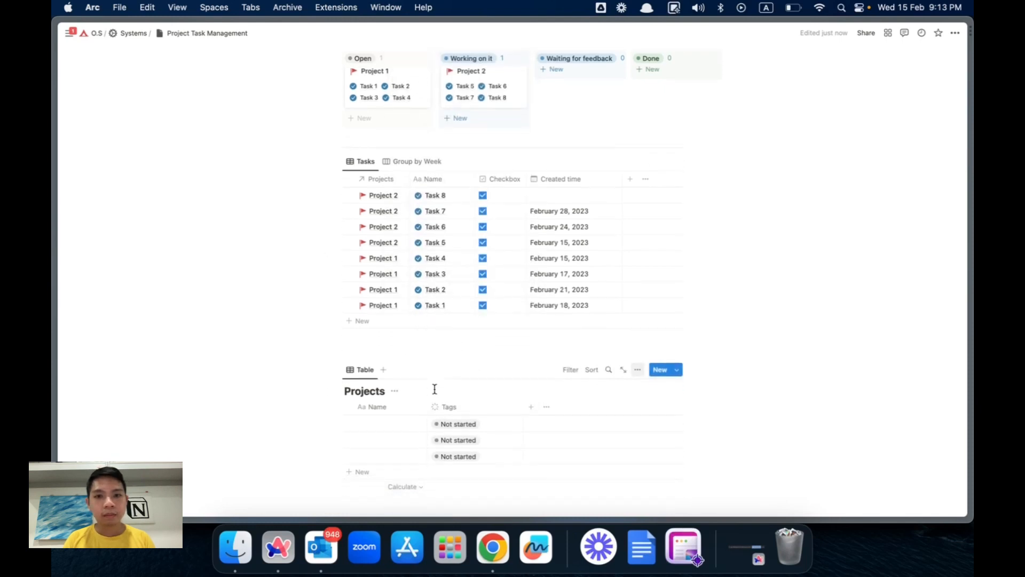
{"action": "left_click", "coordinate": [443, 407]}
{"action": "type", "text": "St"}
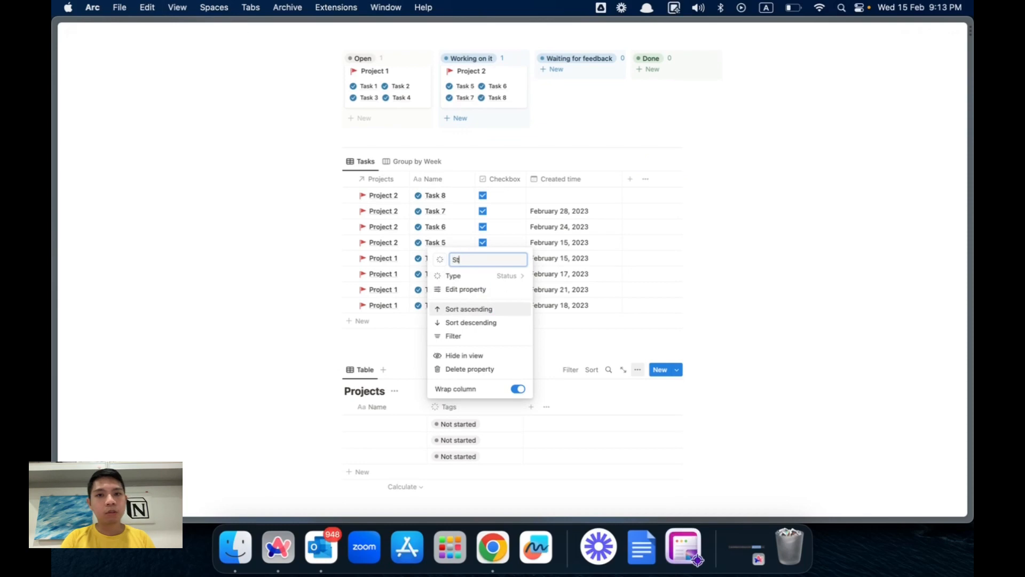
- Sort the Projects table by Status in ascending order and save the sort for everyone
{"action": "left_click", "coordinate": [469, 309]}
{"action": "scroll", "coordinate": [469, 315], "scroll_direction": "down", "scroll_amount": 5}
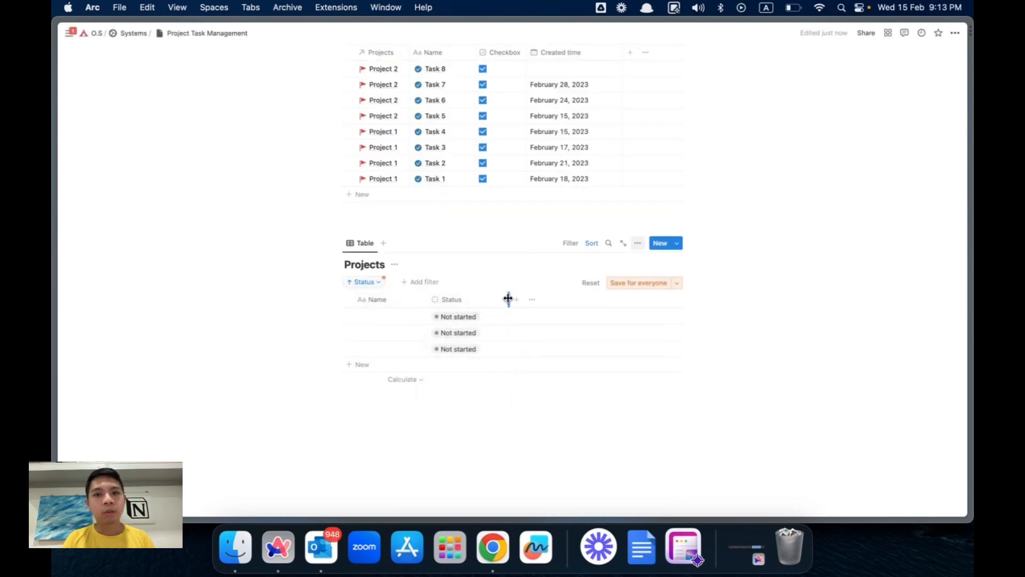
{"action": "left_click", "coordinate": [493, 335]}
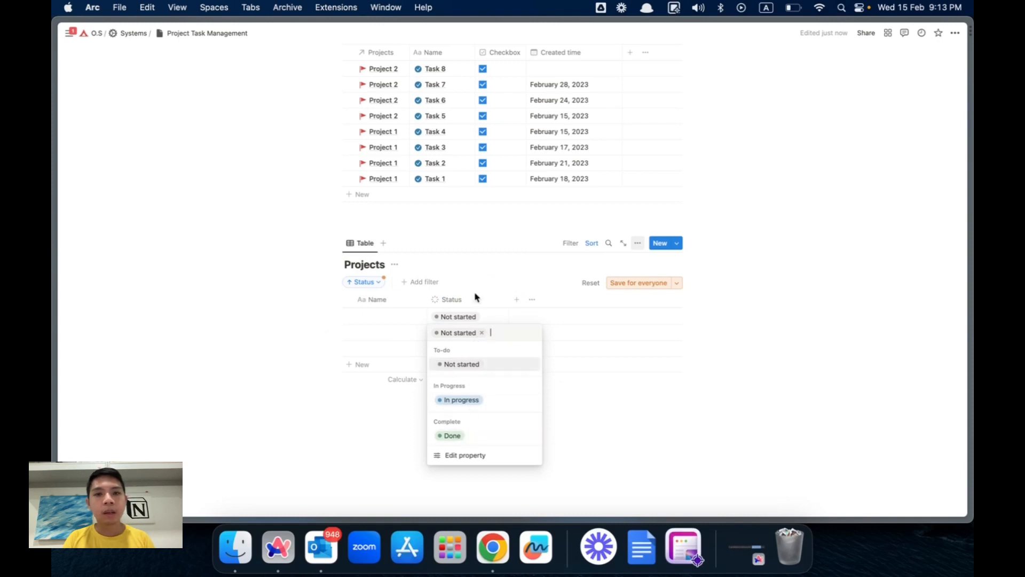
{"action": "key", "text": "Escape"}
{"action": "left_click", "coordinate": [625, 283]}
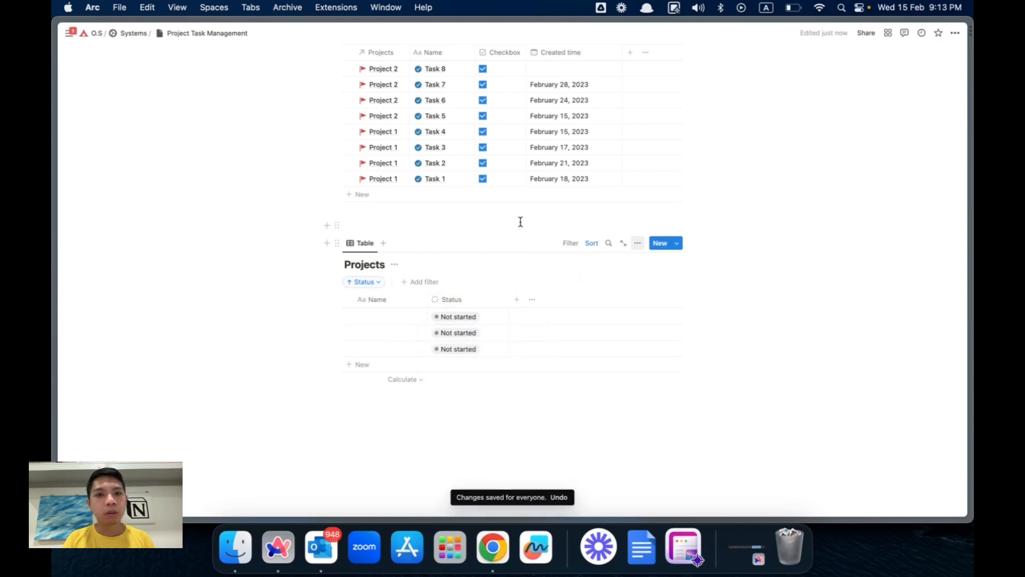
- Open the first row of the Projects table and rename the Status property's Not started option to Open
{"action": "scroll", "coordinate": [520, 221], "scroll_direction": "up", "scroll_amount": 2}
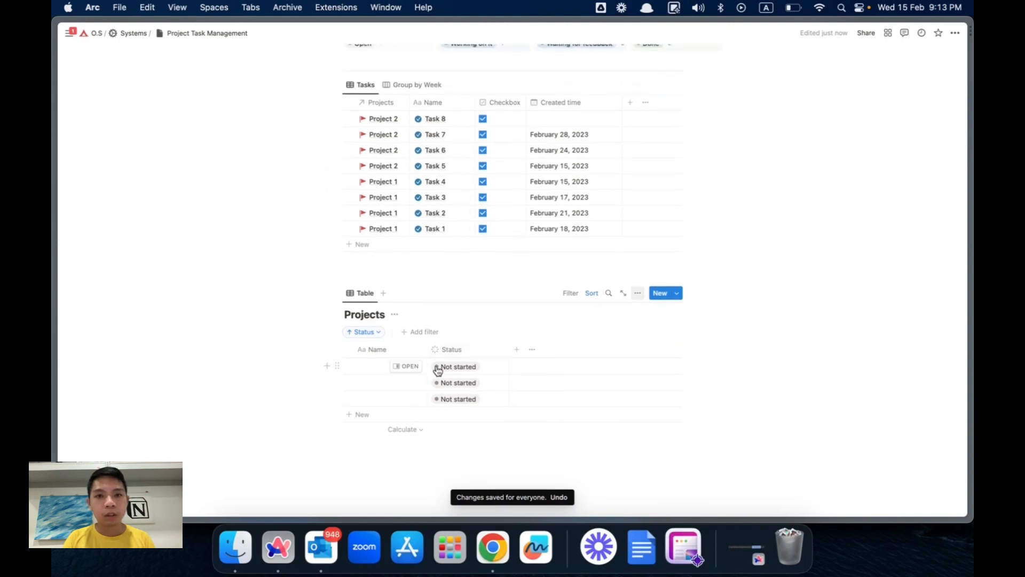
{"action": "left_click", "coordinate": [409, 366]}
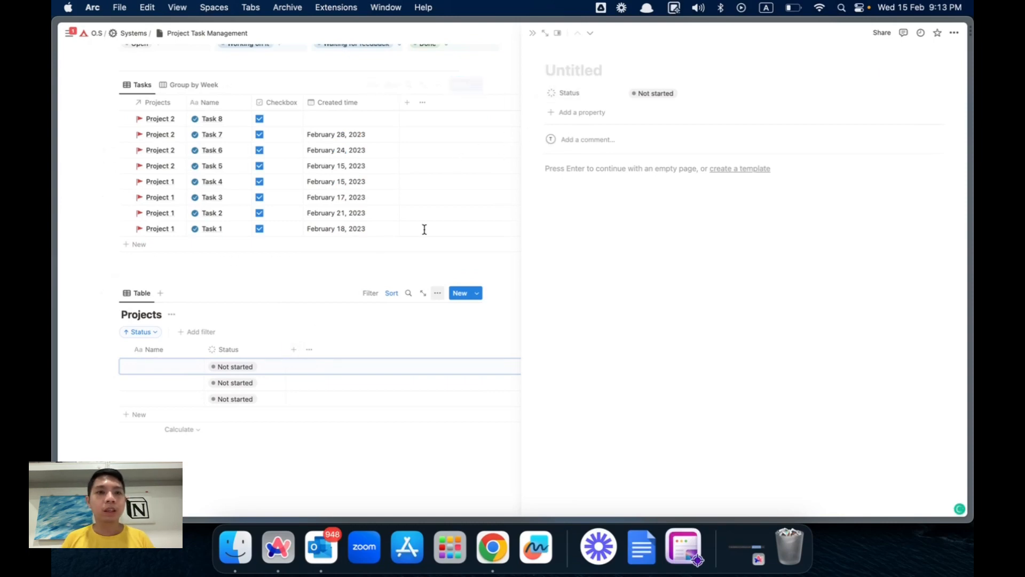
{"action": "left_click", "coordinate": [570, 96]}
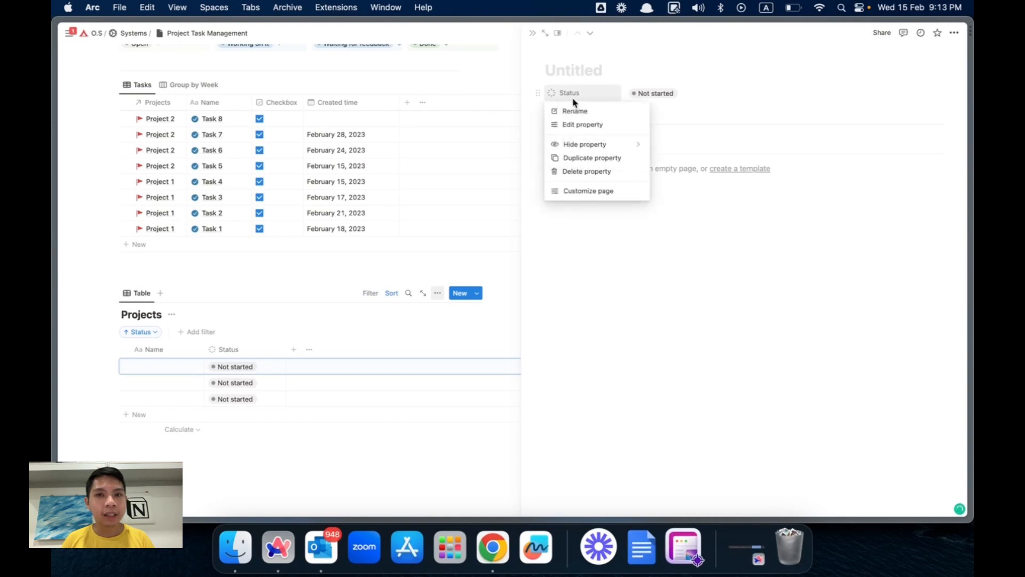
{"action": "left_click", "coordinate": [574, 129]}
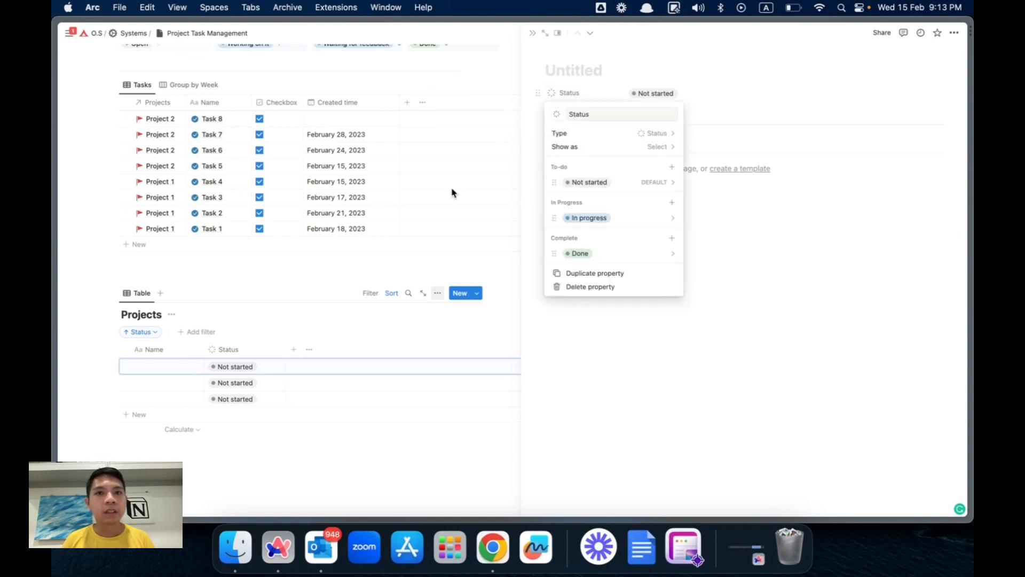
{"action": "left_click", "coordinate": [606, 183]}
{"action": "type", "text": "Open"}
{"action": "key", "text": "Return"}
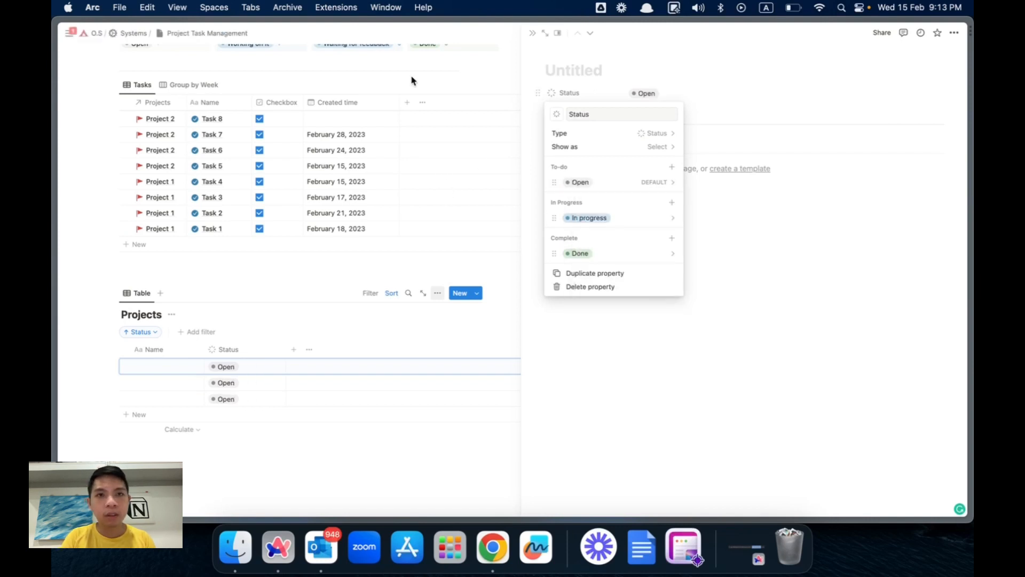
{"action": "left_click", "coordinate": [407, 84]}
- Rename the Status property's In progress option to Working on it
{"action": "scroll", "coordinate": [408, 80], "scroll_direction": "up", "scroll_amount": 1}
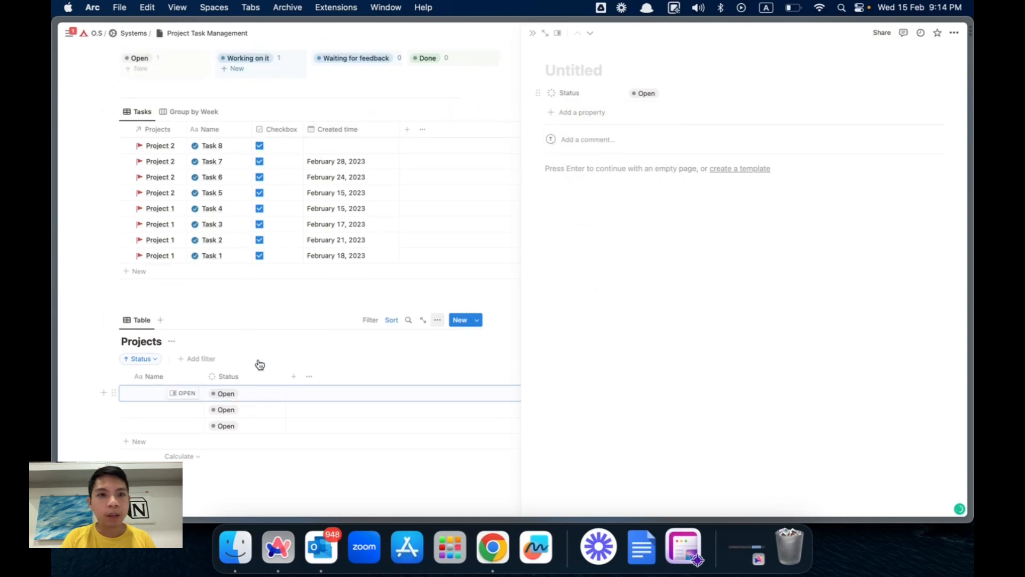
{"action": "left_click", "coordinate": [568, 93]}
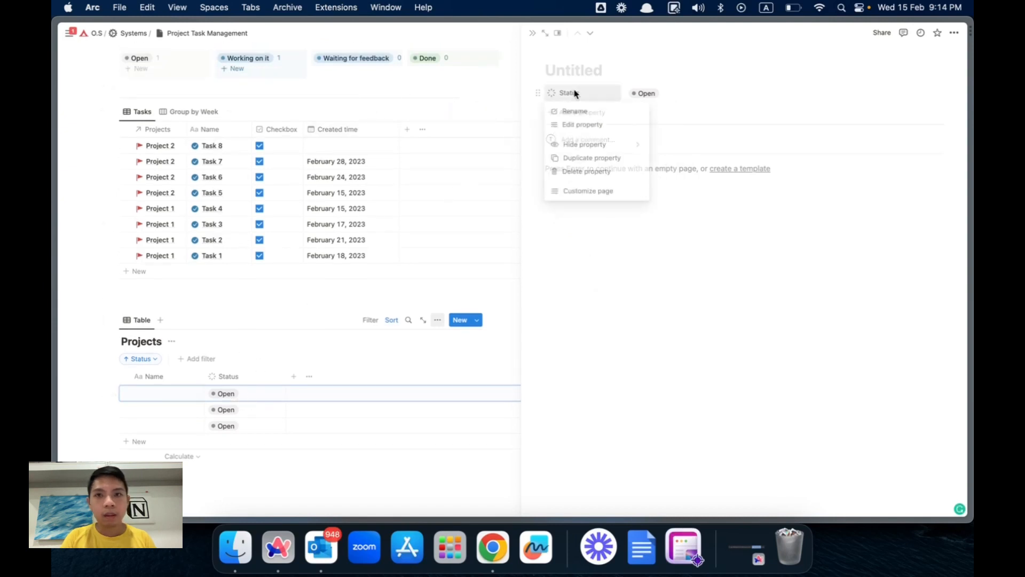
{"action": "left_click", "coordinate": [580, 128]}
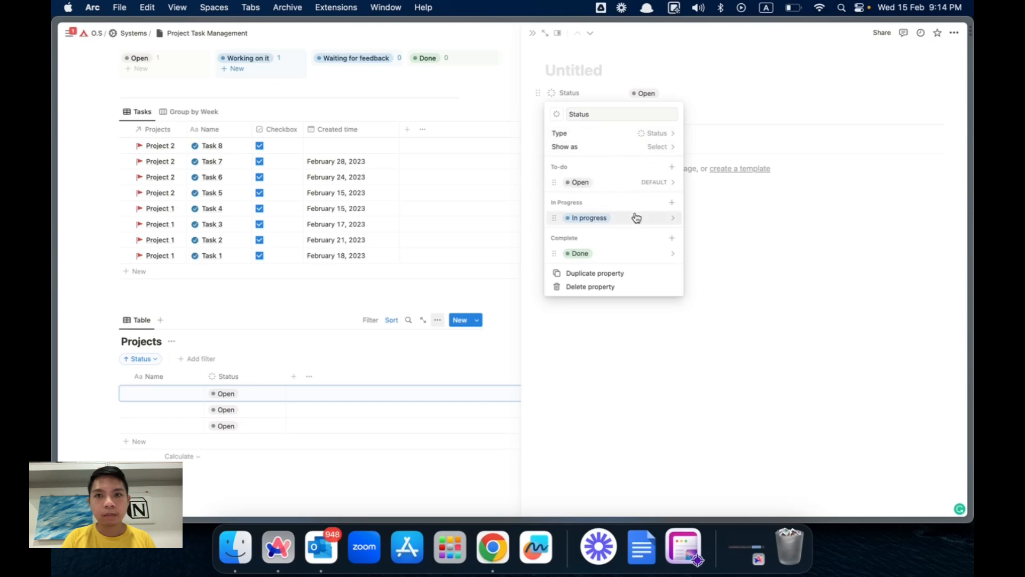
{"action": "left_click", "coordinate": [592, 218]}
{"action": "type", "text": "Waiti"}
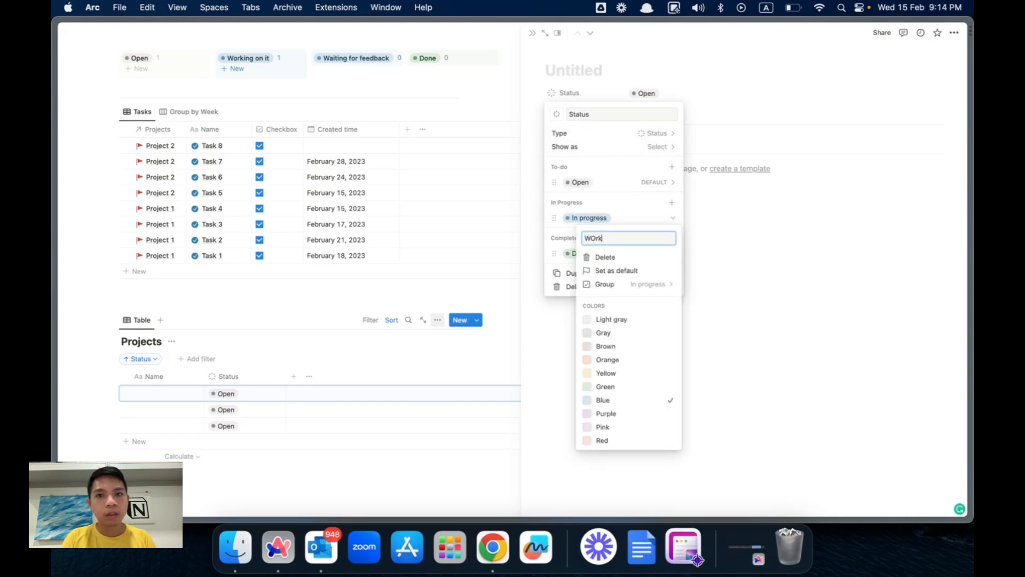
{"action": "key", "text": "Return"}
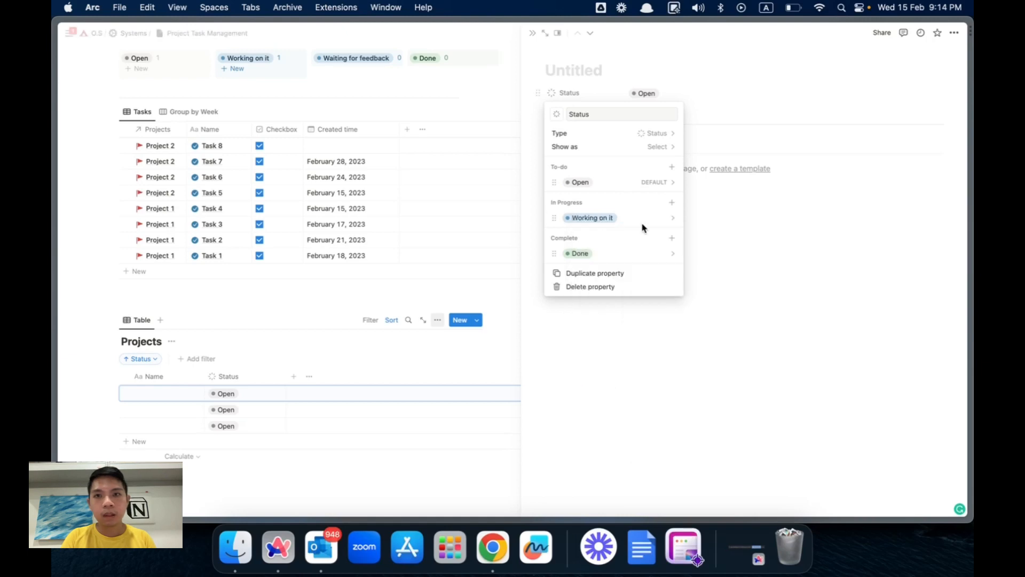
- Add a Waiting for feedback option to the In Progress group of the Status property
{"action": "left_click", "coordinate": [673, 203]}
{"action": "type", "text": "Waiting for feedback"}
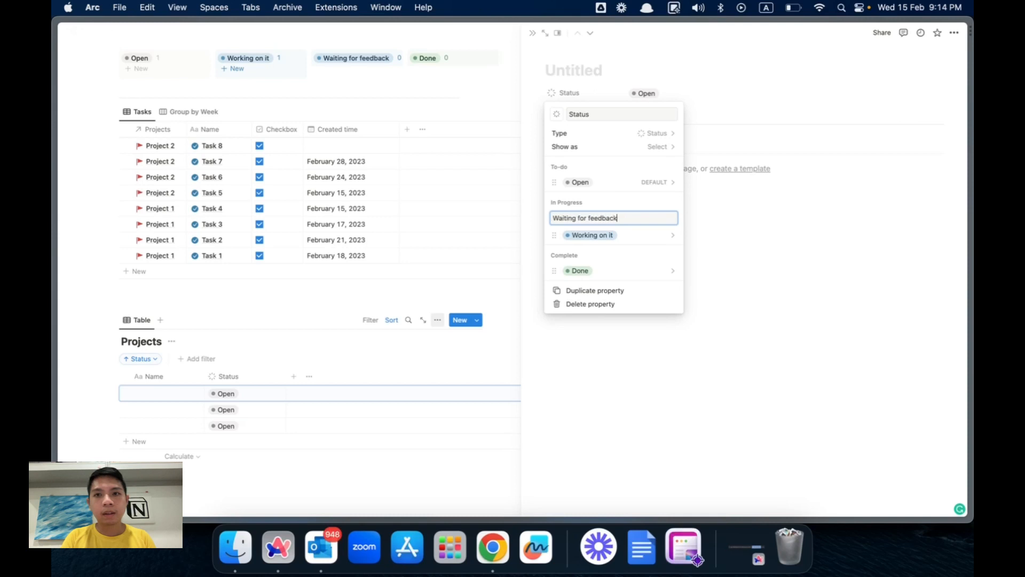
{"action": "key", "text": "Return"}
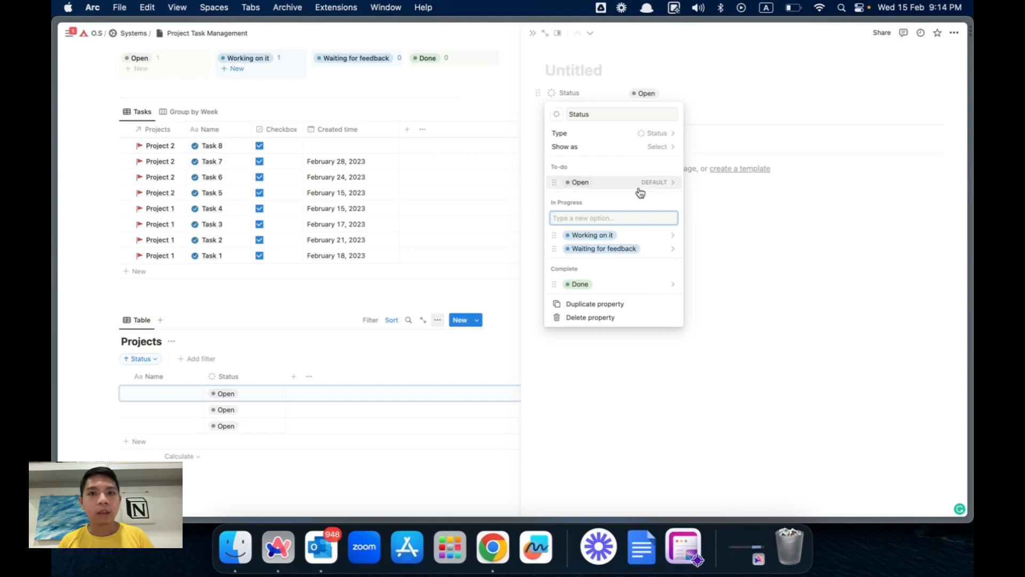
{"action": "key", "text": "Escape"}
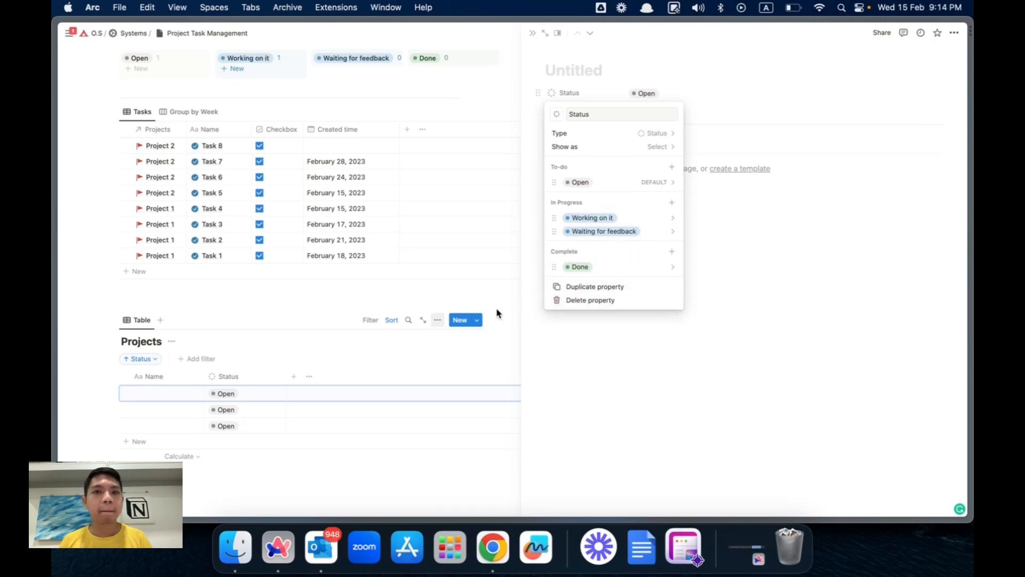
- Open the Project 1 card on the Project board to view its properties and tasks, and close it again
{"action": "left_click", "coordinate": [516, 344]}
{"action": "scroll", "coordinate": [200, 110], "scroll_direction": "up", "scroll_amount": 4}
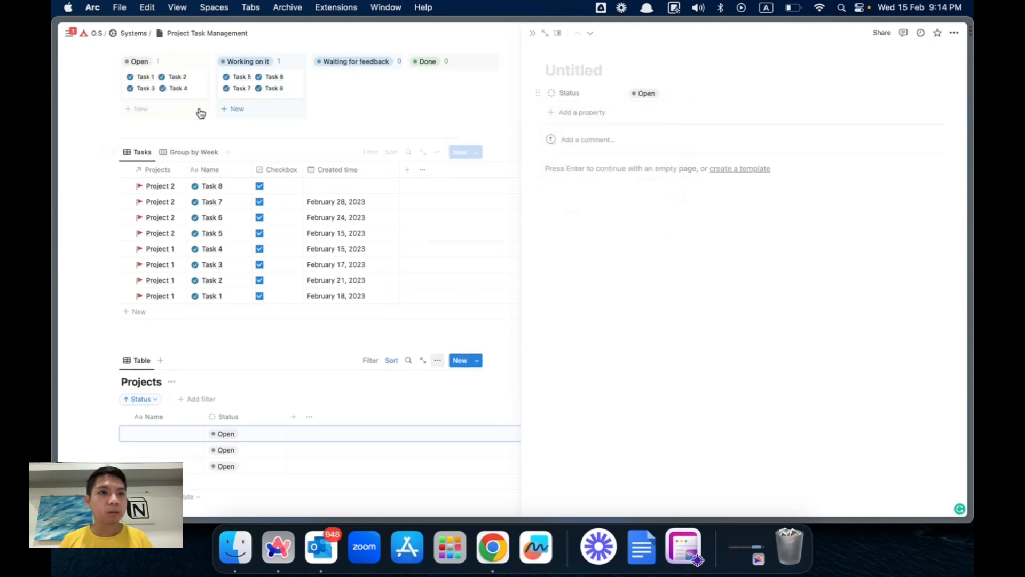
{"action": "left_click", "coordinate": [160, 150]}
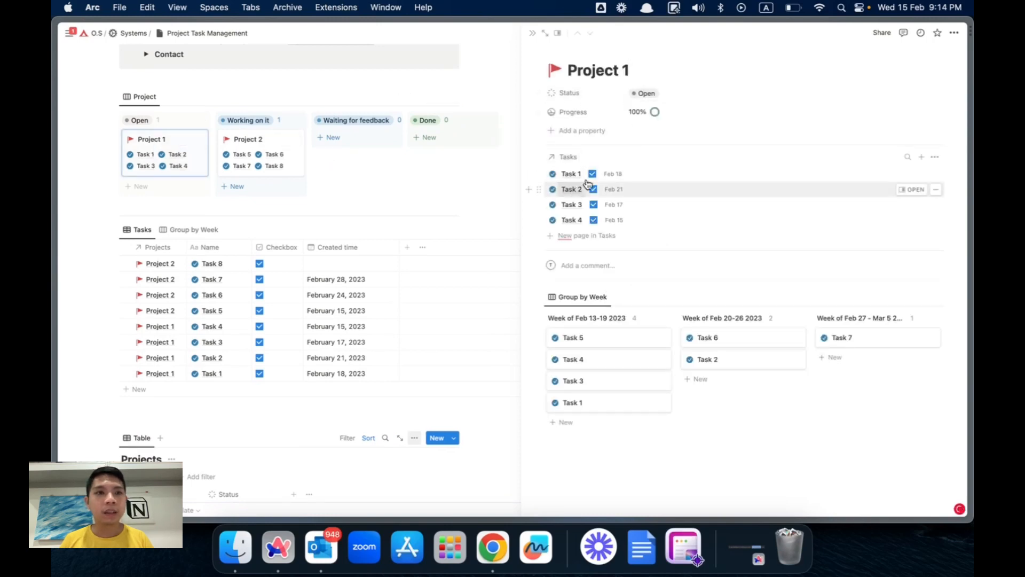
{"action": "left_click", "coordinate": [531, 35]}
- Delete the three empty rows from the Projects table
{"action": "scroll", "coordinate": [492, 96], "scroll_direction": "down", "scroll_amount": 5}
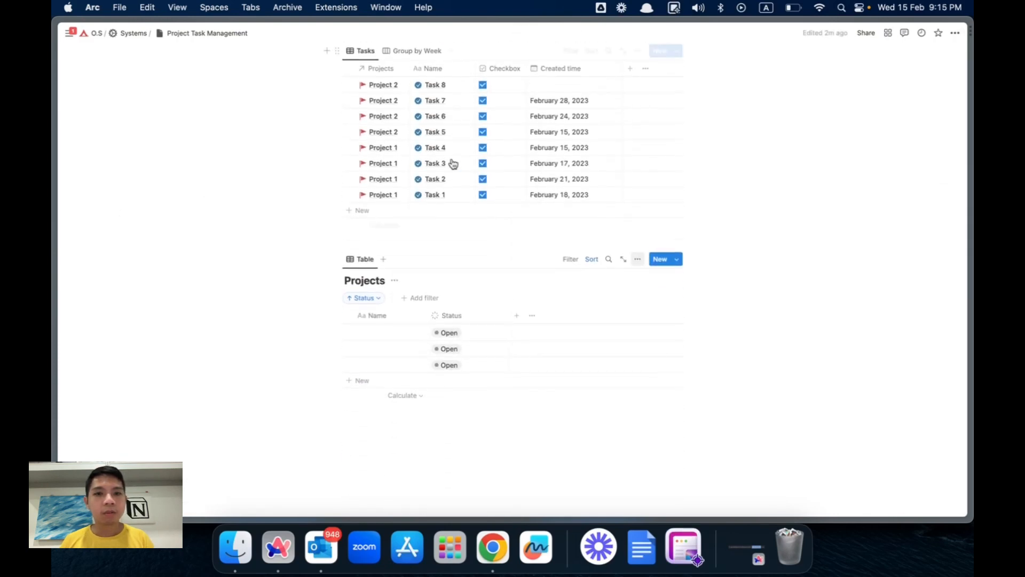
{"action": "left_click_drag", "start_coordinate": [394, 332], "coordinate": [448, 357]}
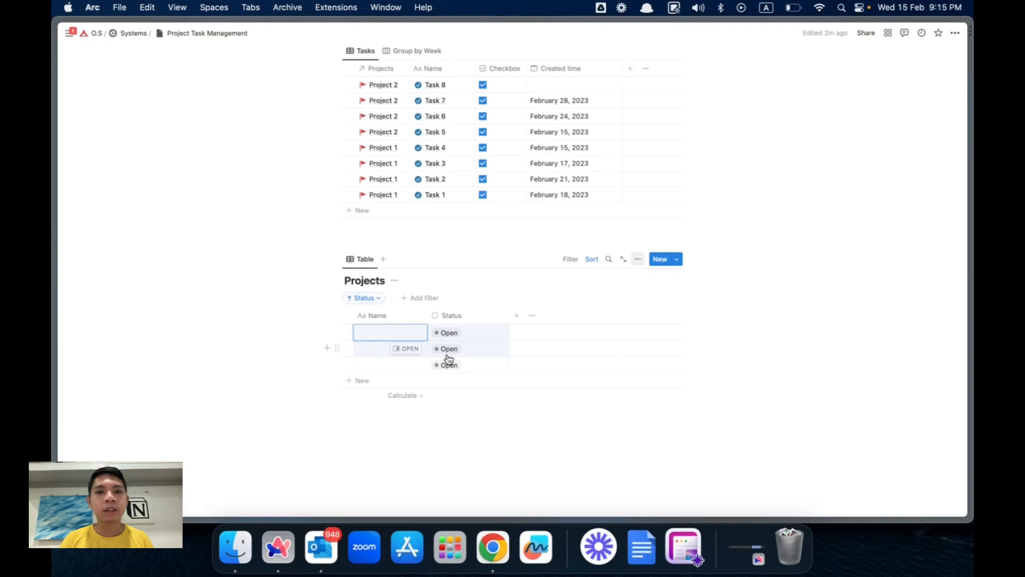
{"action": "left_click_drag", "start_coordinate": [370, 332], "coordinate": [412, 372]}
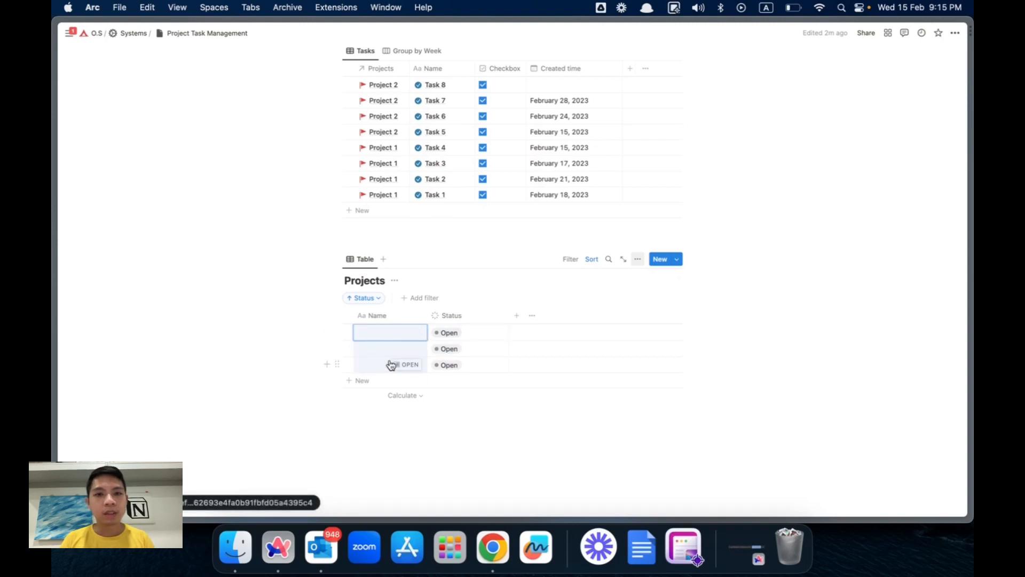
{"action": "right_click", "coordinate": [398, 370]}
{"action": "left_click", "coordinate": [406, 388]}
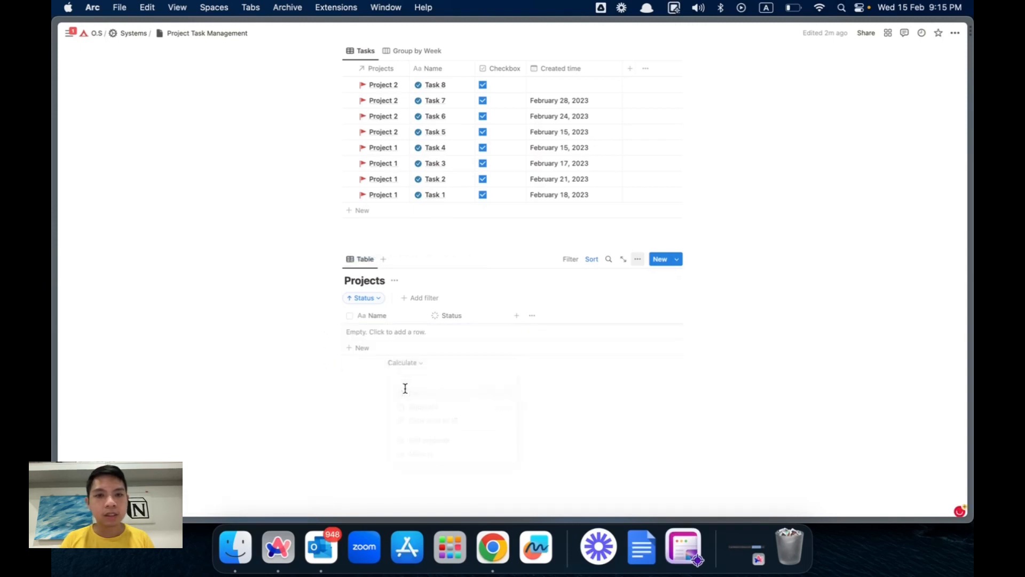
- Remove the Status sort from the Projects table and save the change for everyone
{"action": "left_click", "coordinate": [382, 304]}
{"action": "left_click", "coordinate": [421, 320]}
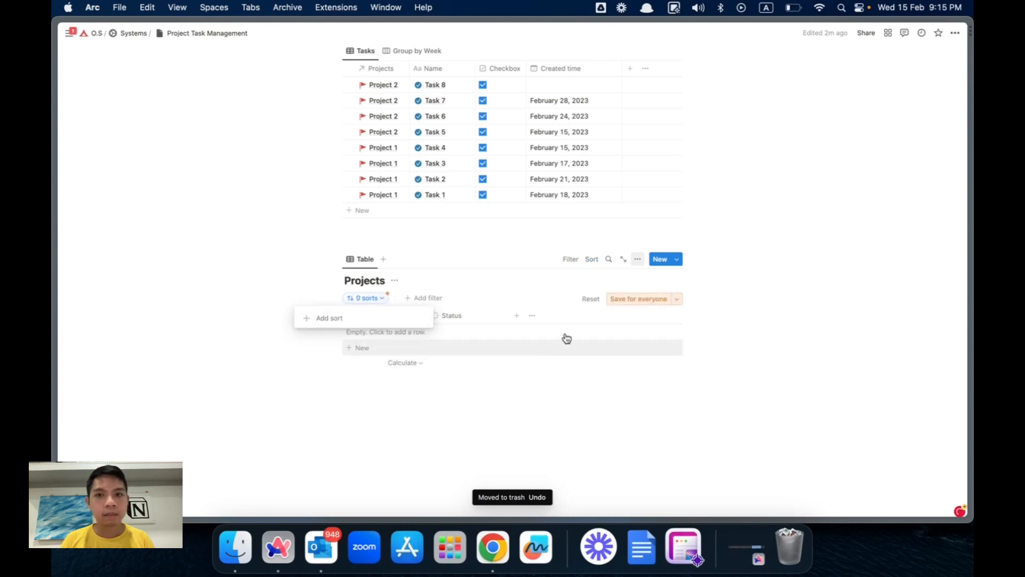
{"action": "left_click", "coordinate": [620, 299]}
{"action": "scroll", "coordinate": [529, 315], "scroll_direction": "up", "scroll_amount": 1}
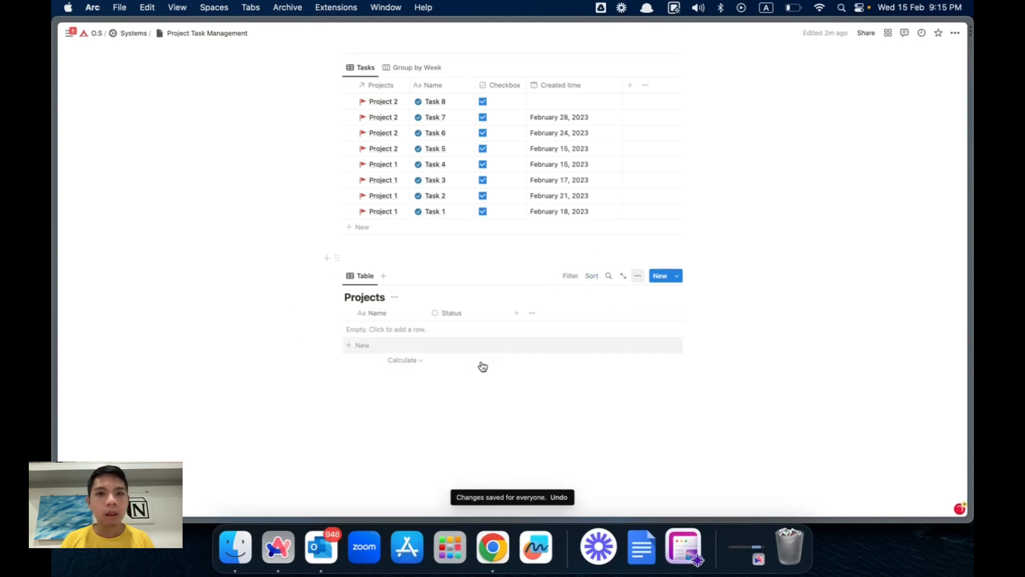
- Insert a new inline database below the Projects table and title it Tasks
{"action": "left_click", "coordinate": [483, 366]}
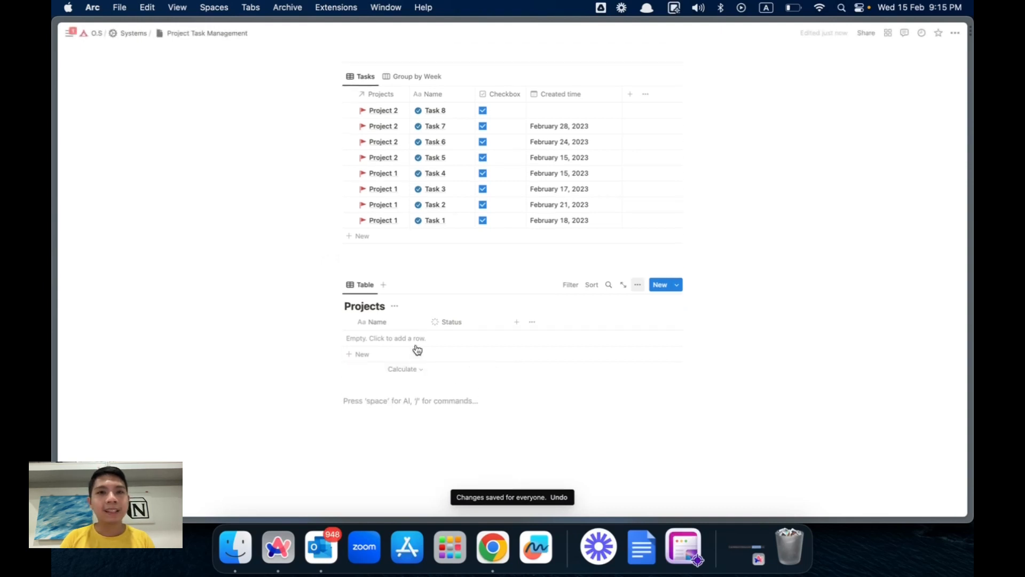
{"action": "type", "text": "/database"}
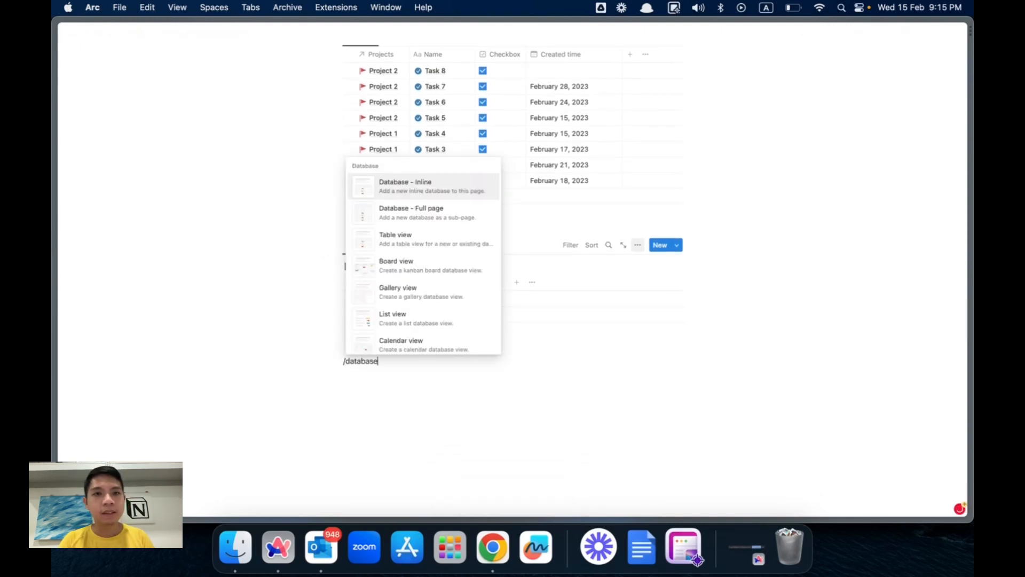
{"action": "key", "text": "Return"}
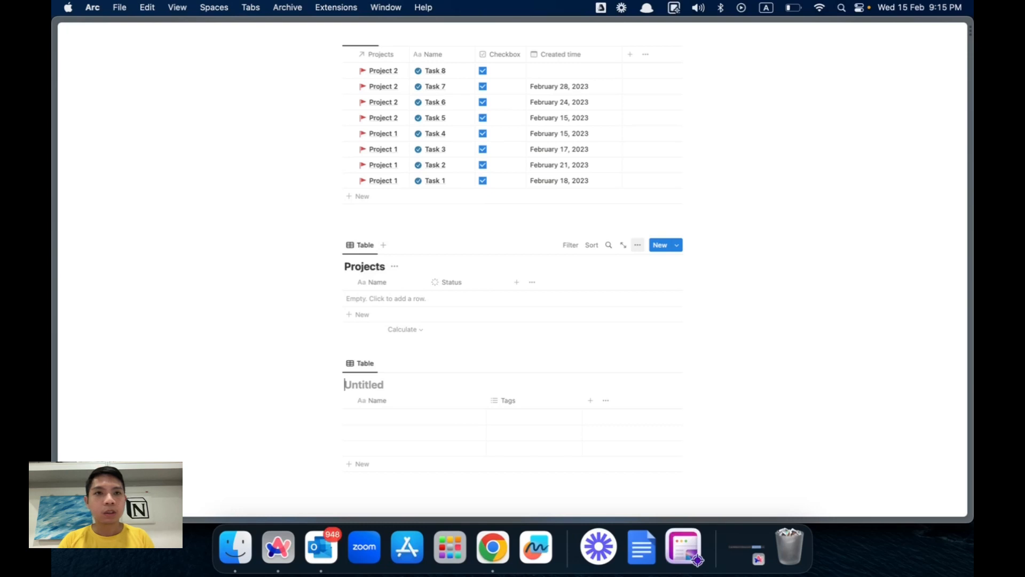
- Change the type of the new Tasks database's Tags property to Checkbox
{"action": "scroll", "coordinate": [384, 382], "scroll_direction": "up", "scroll_amount": 5}
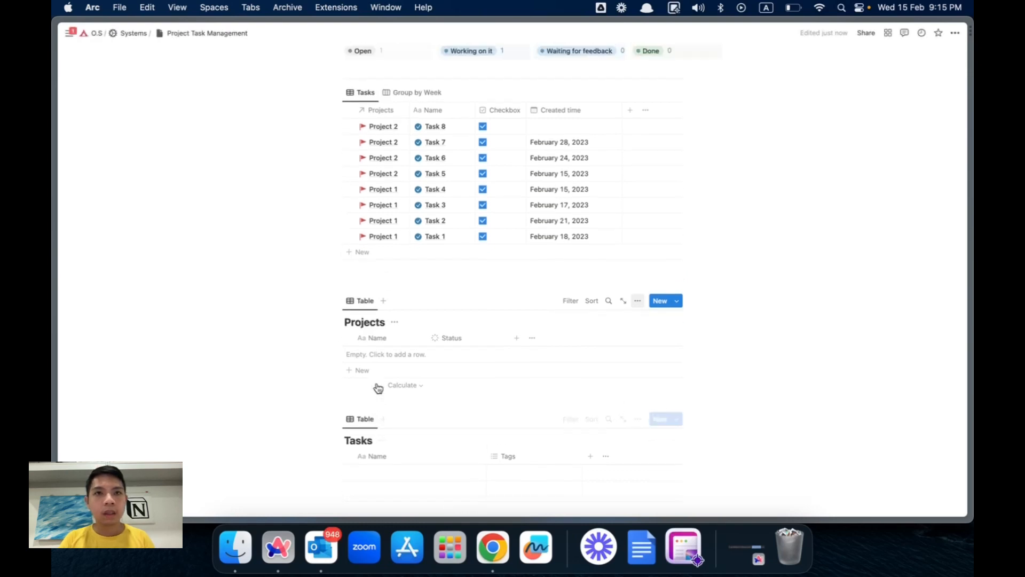
{"action": "scroll", "coordinate": [378, 388], "scroll_direction": "up", "scroll_amount": 3}
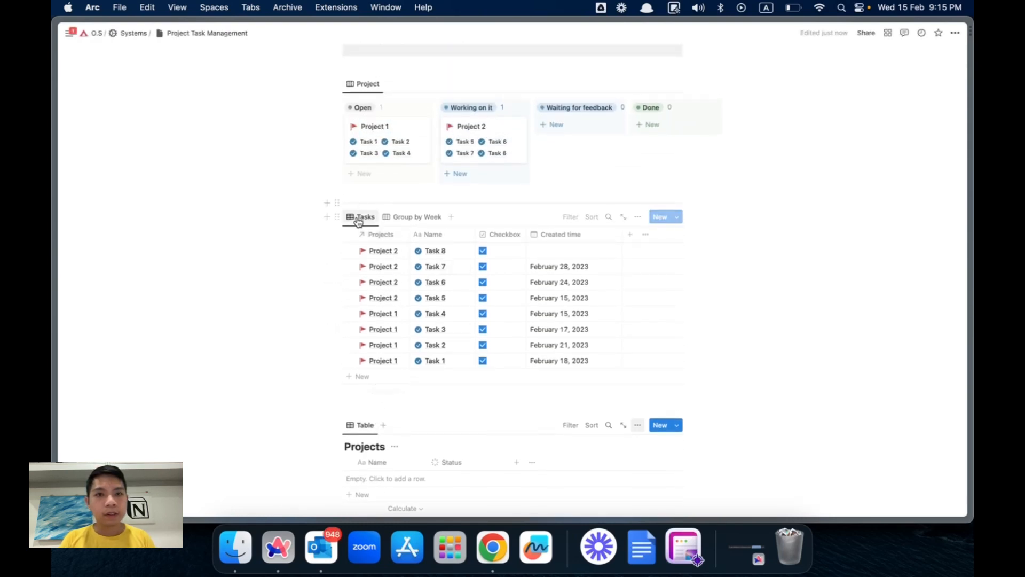
{"action": "scroll", "coordinate": [424, 335], "scroll_direction": "down", "scroll_amount": 4}
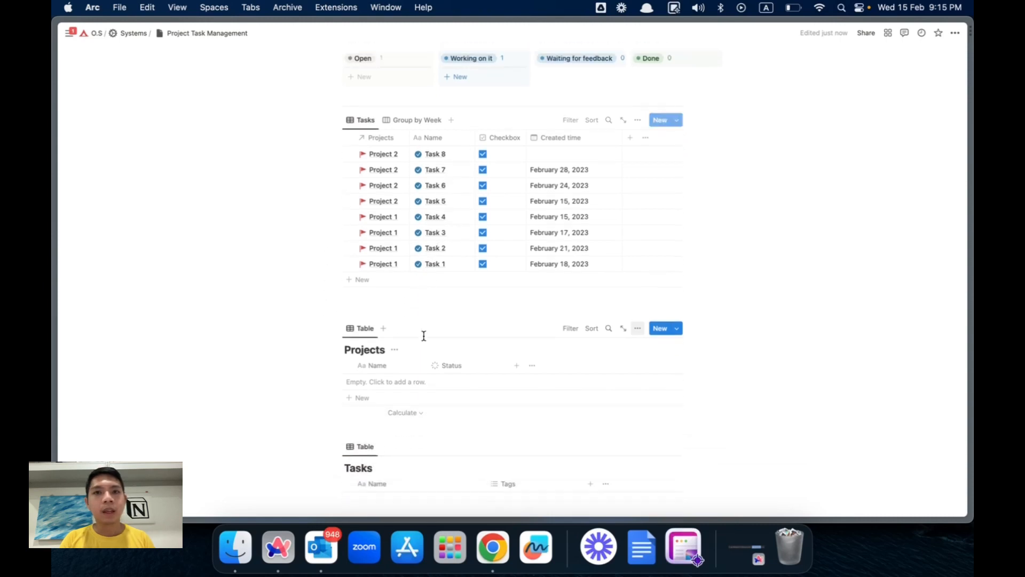
{"action": "scroll", "coordinate": [424, 334], "scroll_direction": "up", "scroll_amount": 1}
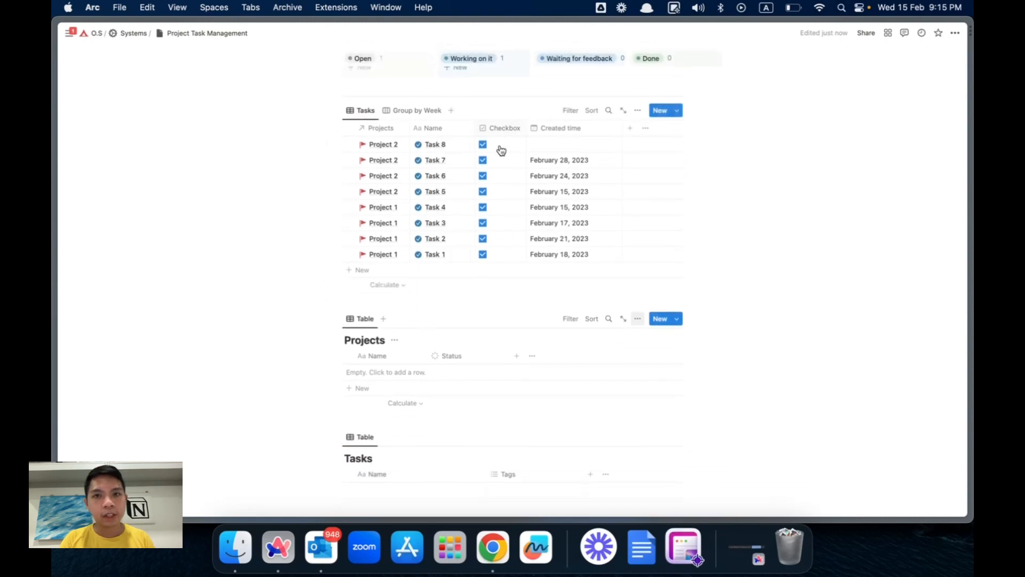
{"action": "scroll", "coordinate": [523, 249], "scroll_direction": "down", "scroll_amount": 5}
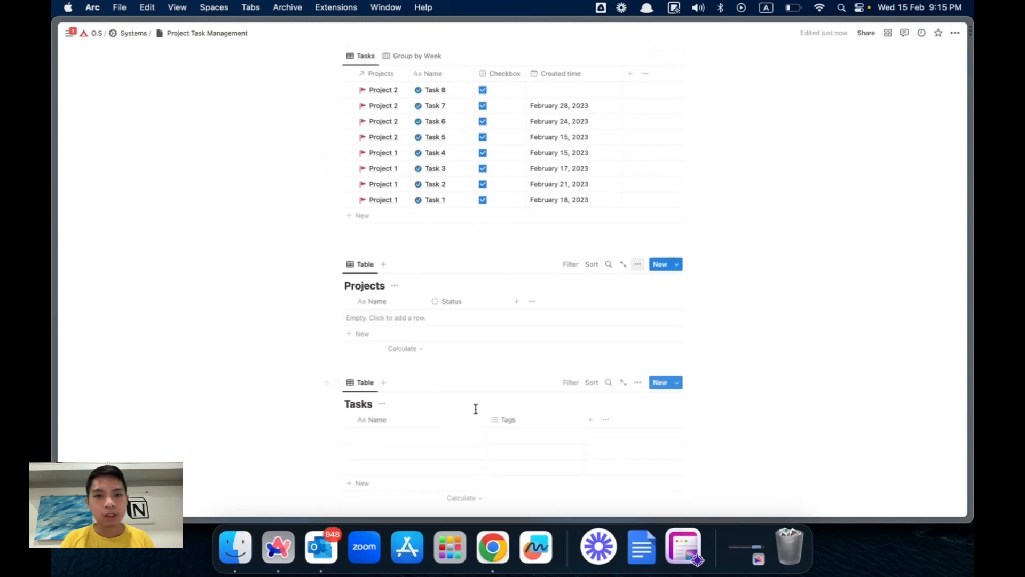
{"action": "left_click", "coordinate": [516, 355]}
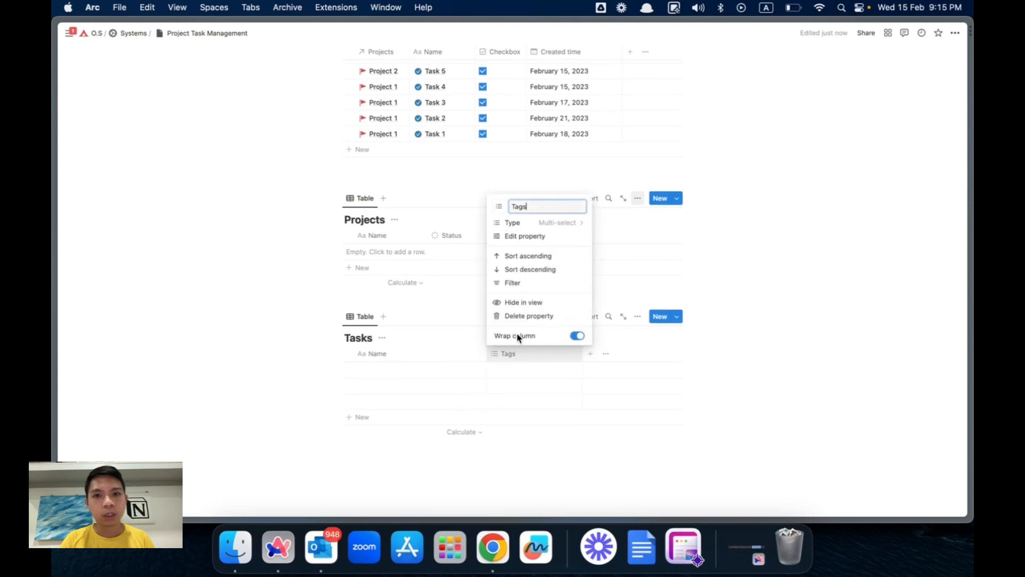
{"action": "left_click", "coordinate": [516, 223]}
{"action": "type", "text": "check"}
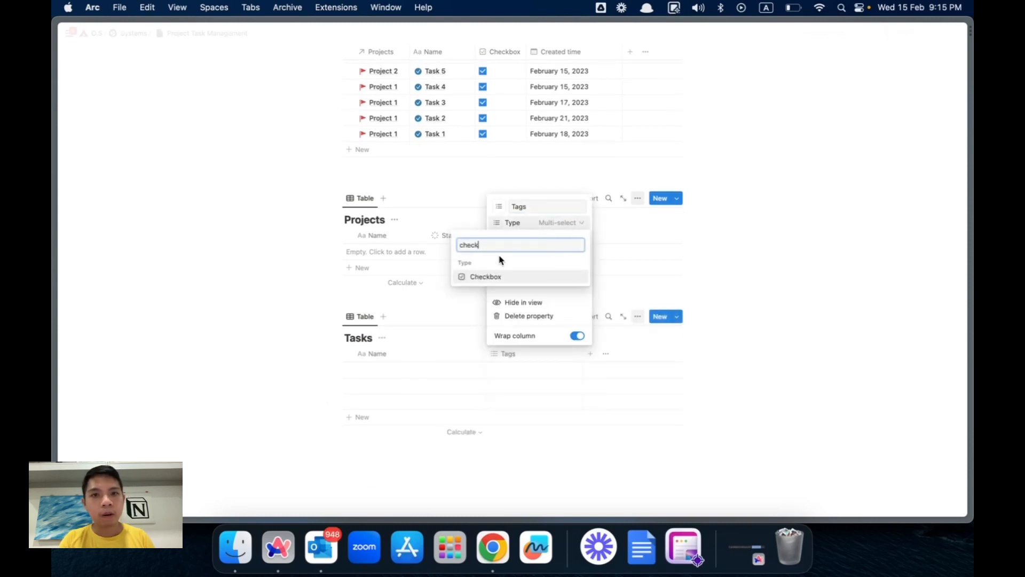
{"action": "left_click", "coordinate": [479, 279]}
- Rename the Tags property to Checkbox and narrow its column
{"action": "left_click", "coordinate": [512, 351]}
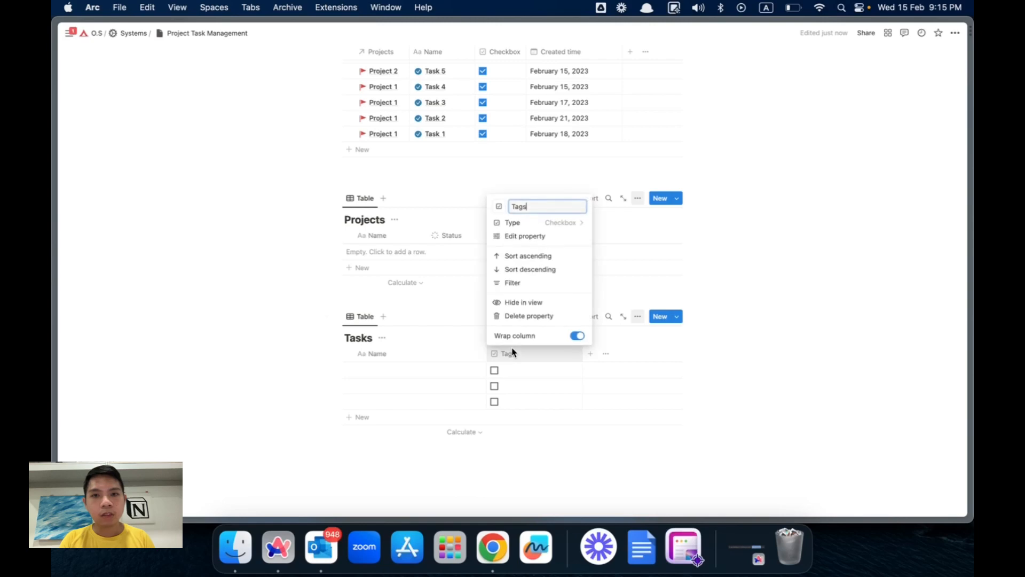
{"action": "left_click", "coordinate": [513, 352]}
{"action": "left_click", "coordinate": [512, 353]}
{"action": "type", "text": "Chekcbo"}
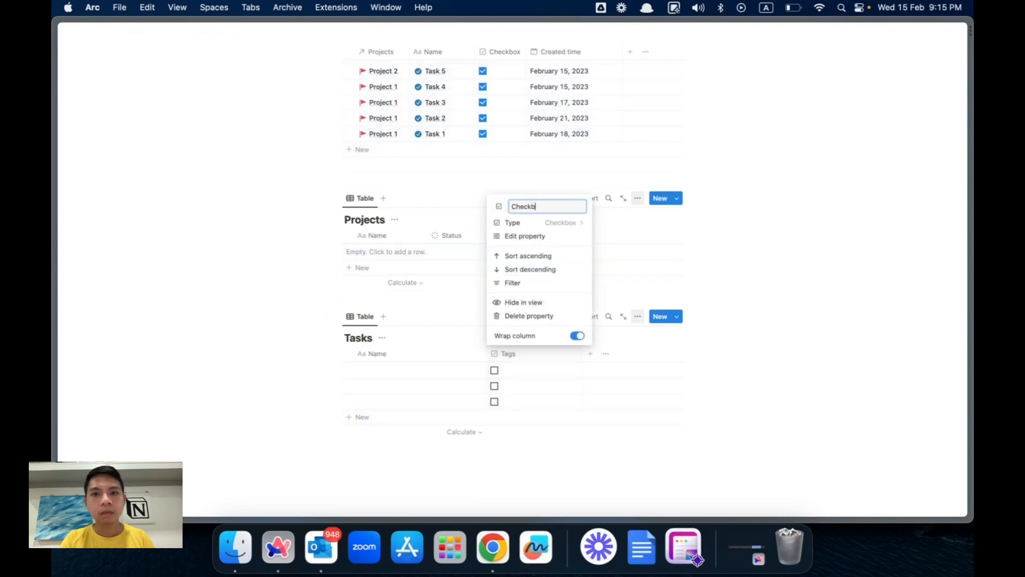
{"action": "left_click", "coordinate": [530, 416]}
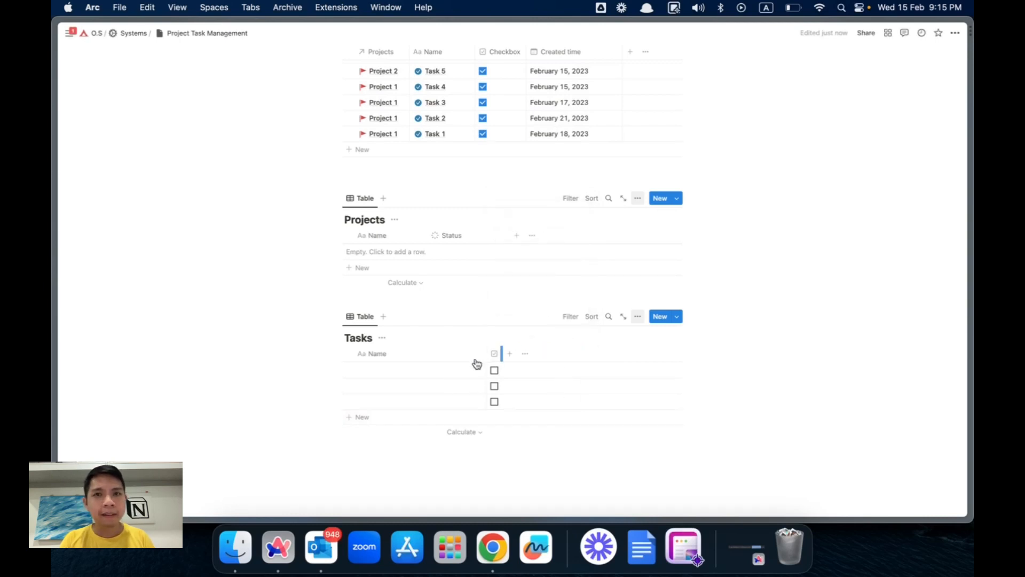
- Add a Text property to the new Tasks database
{"action": "left_click", "coordinate": [509, 353]}
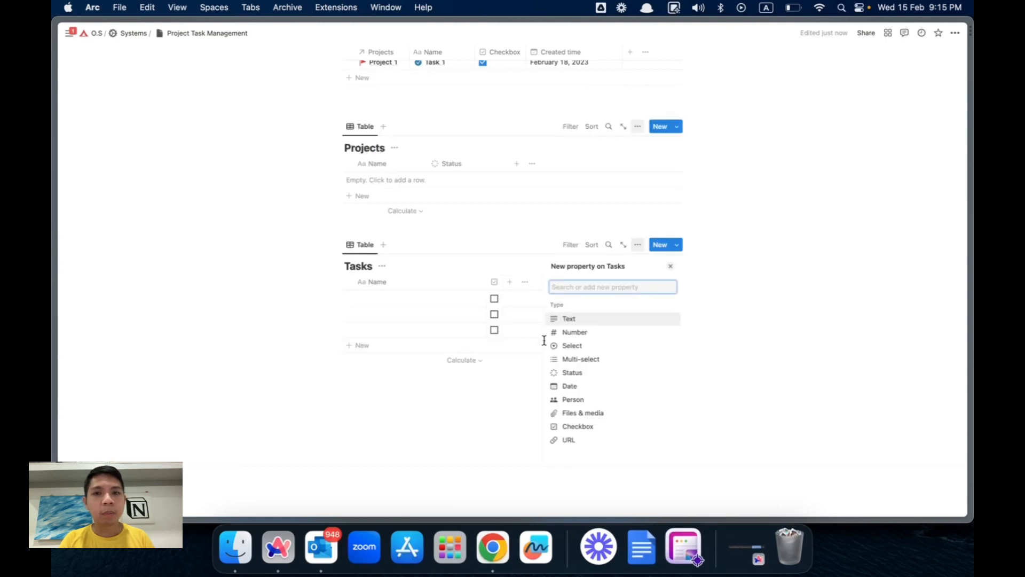
{"action": "left_click", "coordinate": [549, 318]}
{"action": "left_click", "coordinate": [540, 294]}
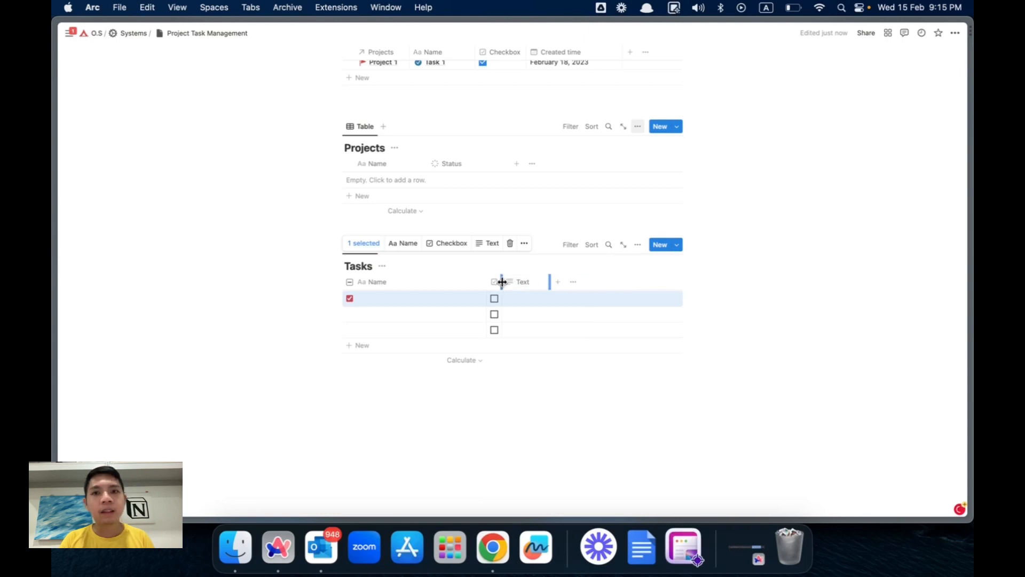
{"action": "key", "text": "Escape"}
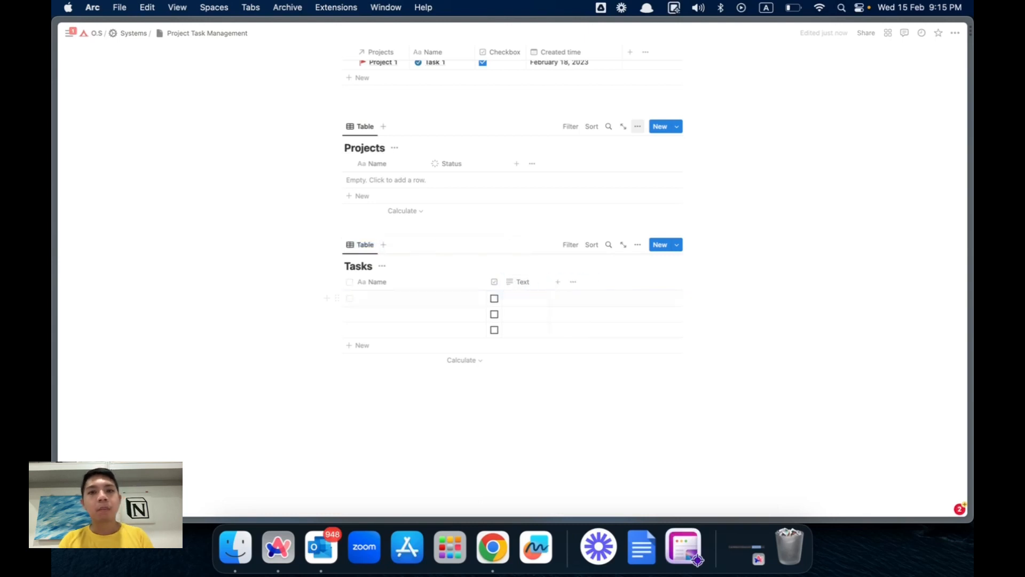
- Try the Checkbox type on the Text property and set it back to Text
{"action": "left_click", "coordinate": [531, 283]}
{"action": "left_click", "coordinate": [525, 319]}
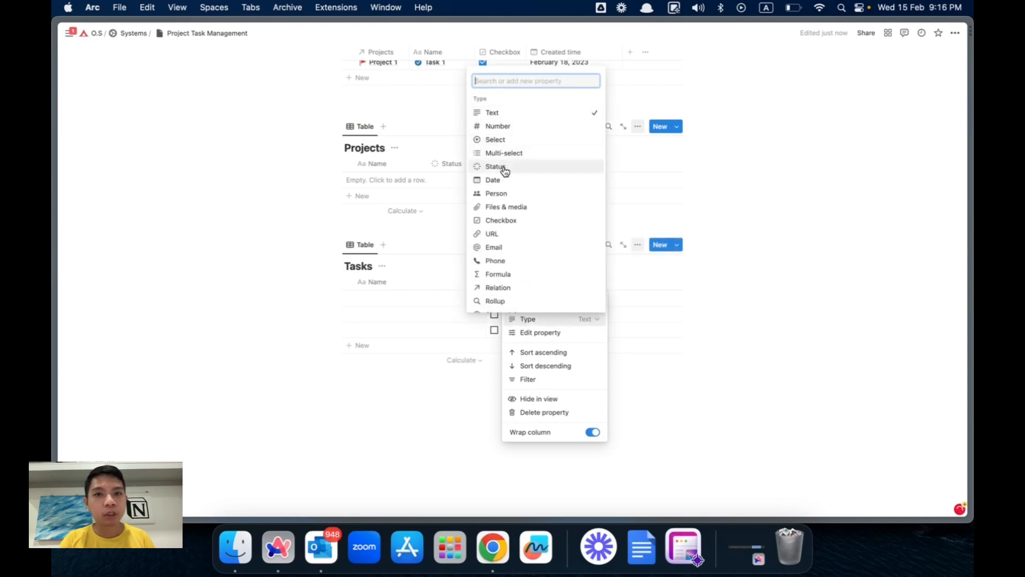
{"action": "type", "text": "check"}
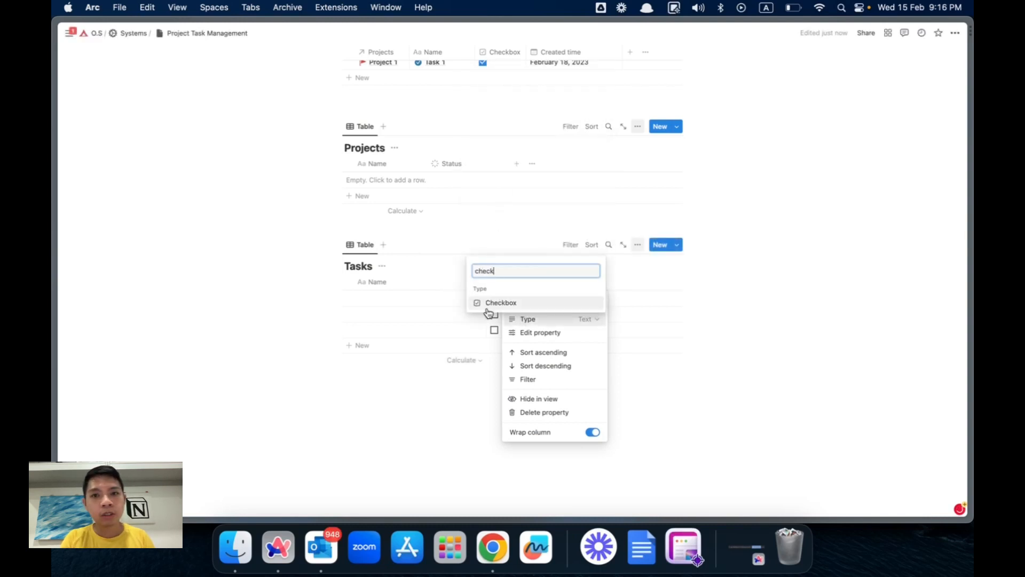
{"action": "left_click", "coordinate": [496, 301]}
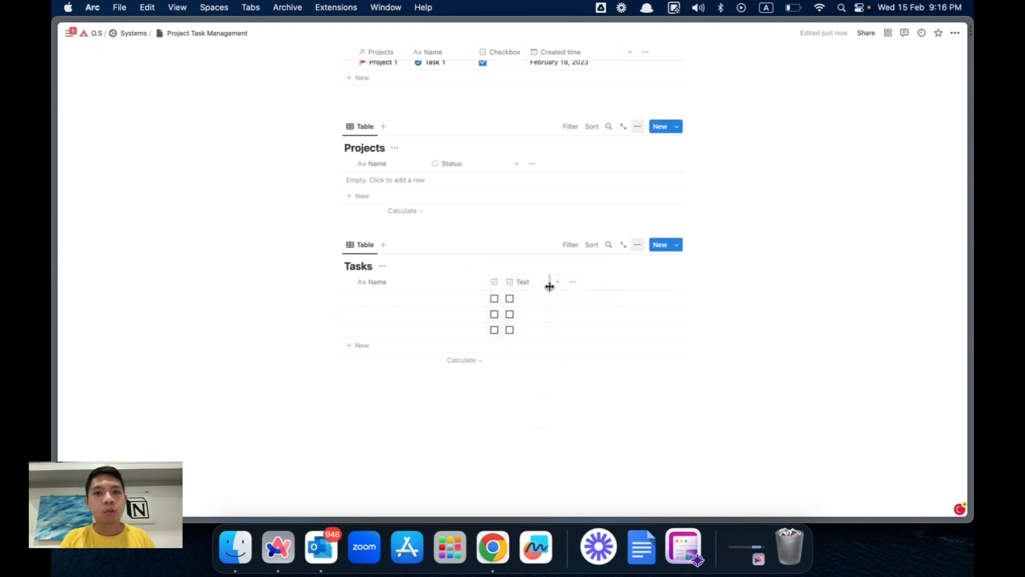
{"action": "left_click", "coordinate": [510, 283]}
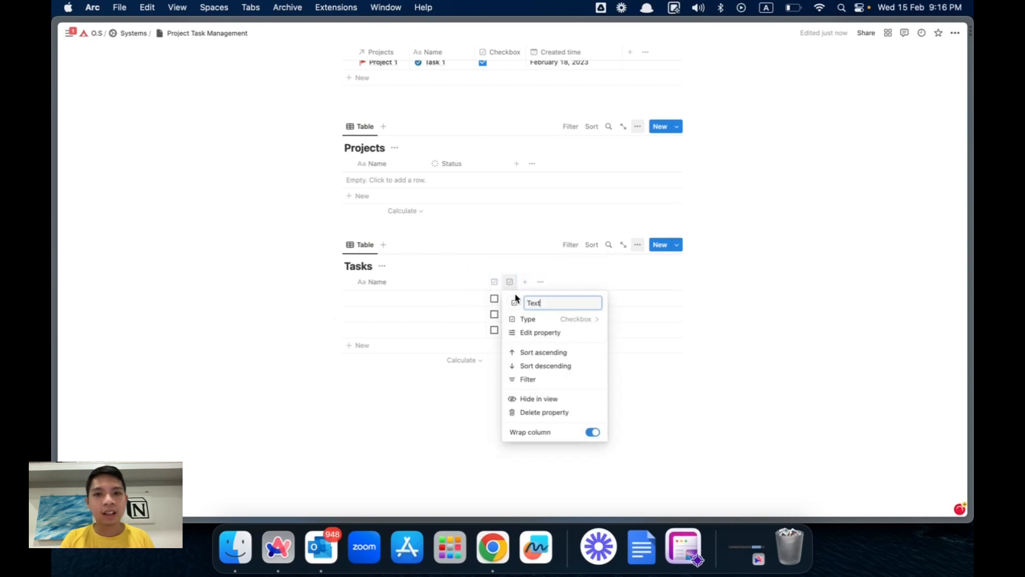
{"action": "left_click", "coordinate": [526, 319]}
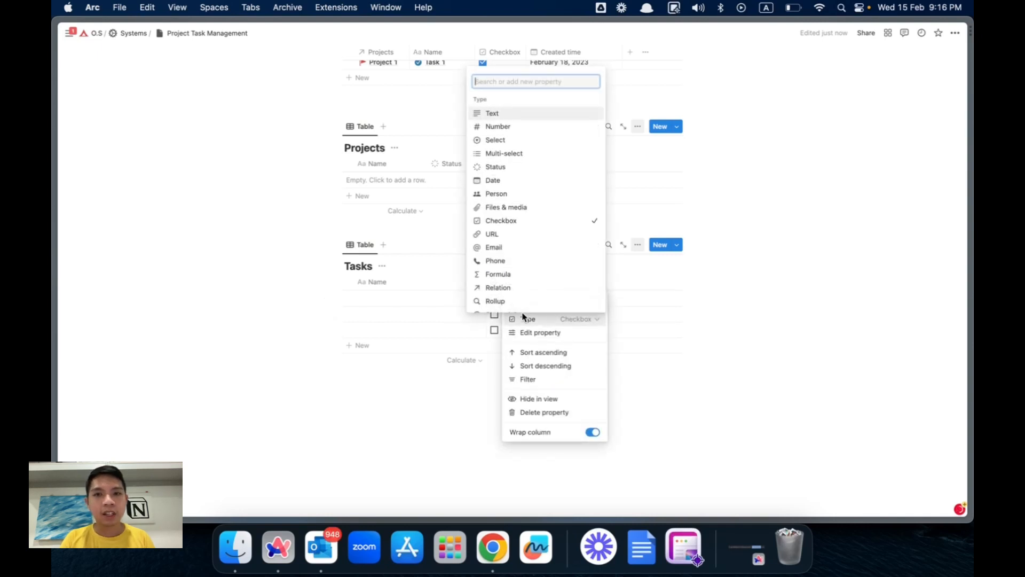
{"action": "left_click", "coordinate": [498, 116]}
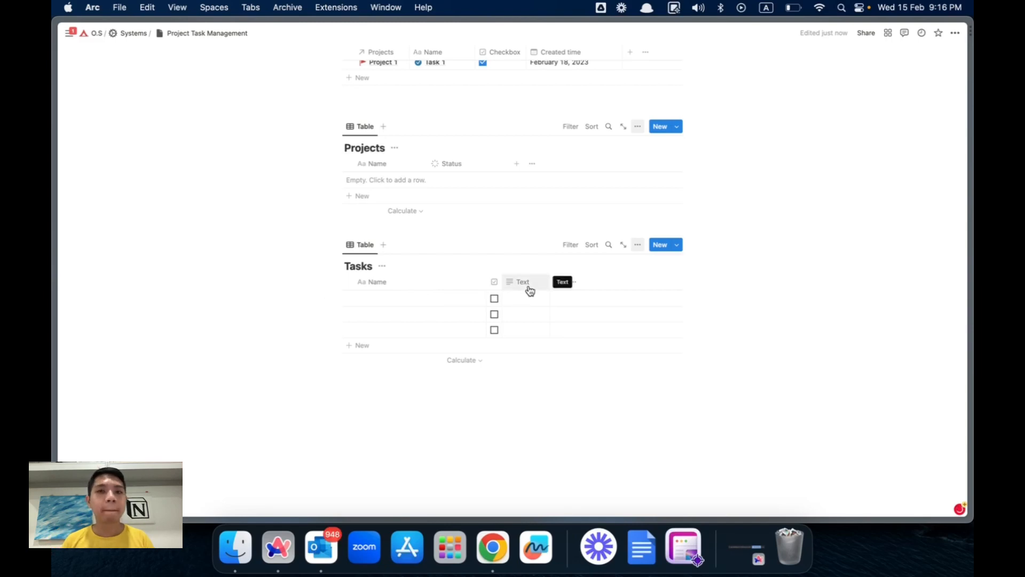
- Change the Text property's type to Date and rename the property Date
{"action": "left_click", "coordinate": [529, 291]}
{"action": "left_click", "coordinate": [538, 319]}
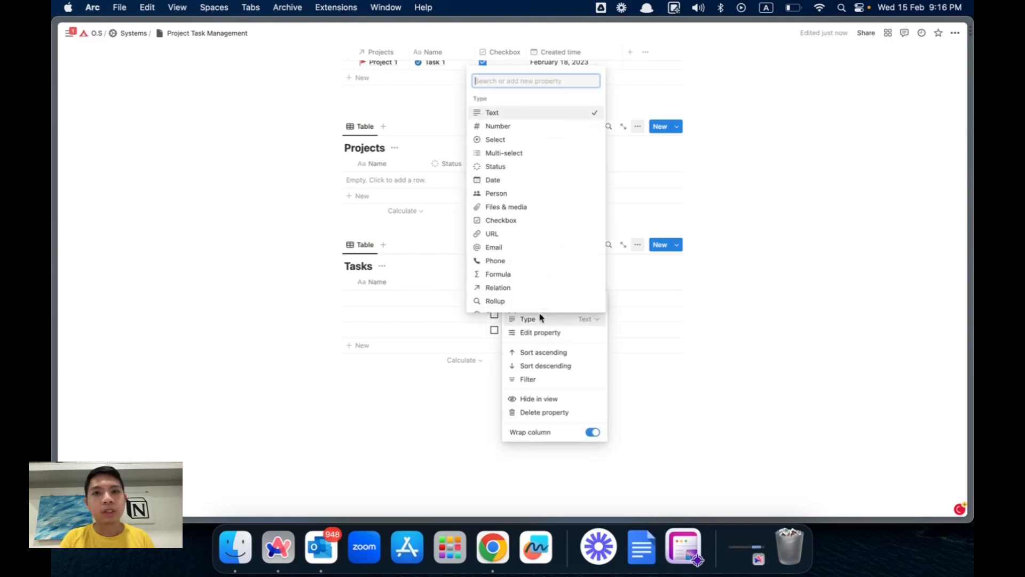
{"action": "type", "text": "date"}
{"action": "left_click", "coordinate": [514, 302]}
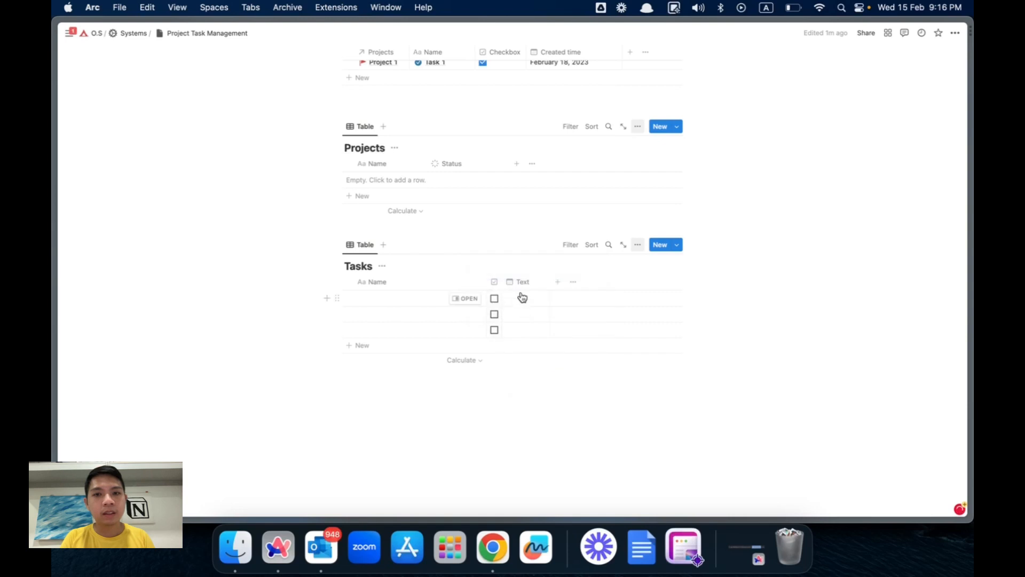
{"action": "key", "text": "super+a"}
{"action": "type", "text": "Date"}
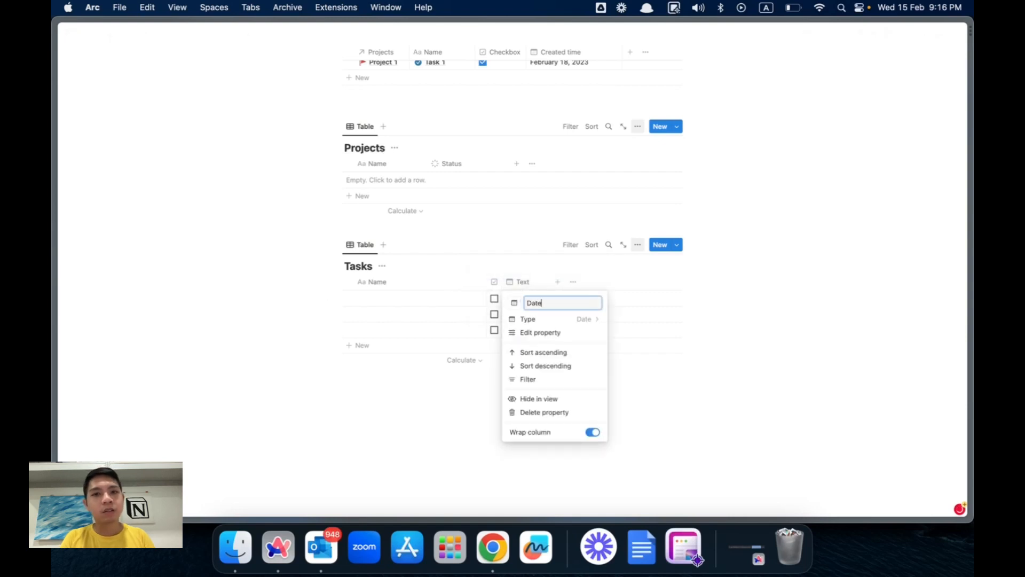
{"action": "left_click", "coordinate": [527, 293]}
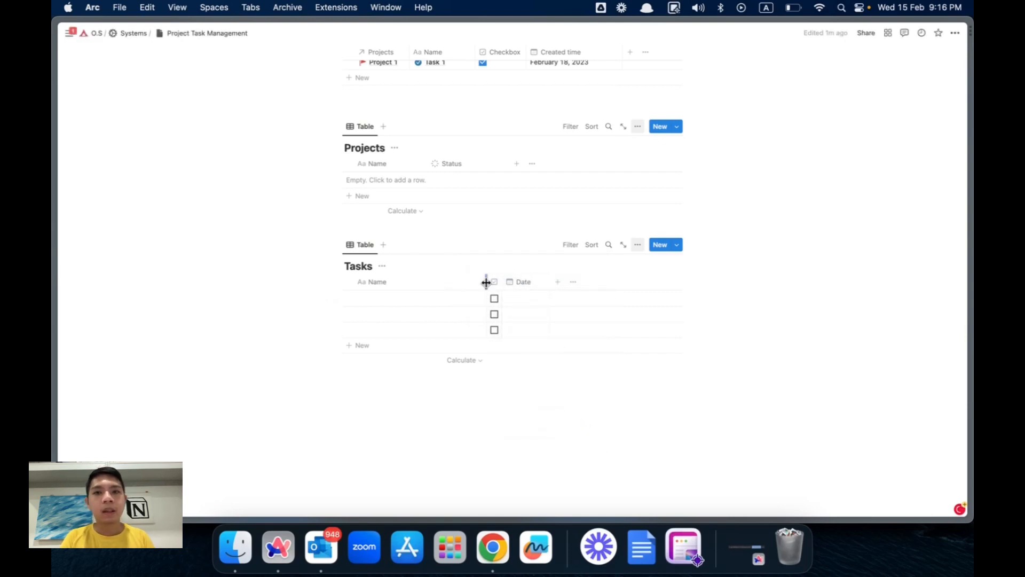
- Narrow the Name column in the new Tasks database and name its three rows Task 1, Task 2 and Task 3
{"action": "left_click_drag", "start_coordinate": [485, 281], "coordinate": [438, 283]}
{"action": "left_click", "coordinate": [393, 296]}
{"action": "type", "text": "Task 1"}
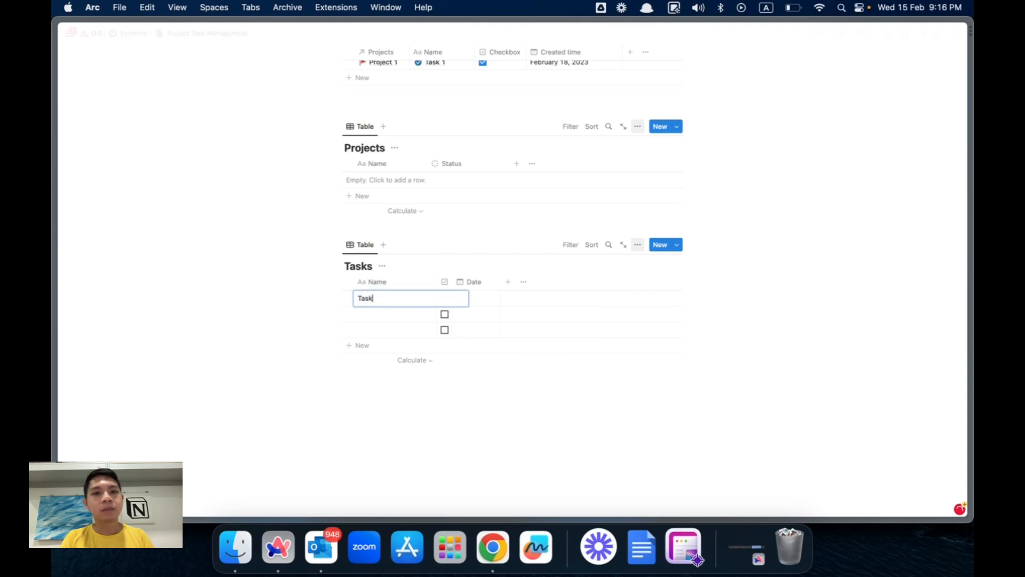
{"action": "key", "text": "Return"}
{"action": "type", "text": "Task 2"}
{"action": "key", "text": "Return"}
{"action": "type", "text": "Task 3"}
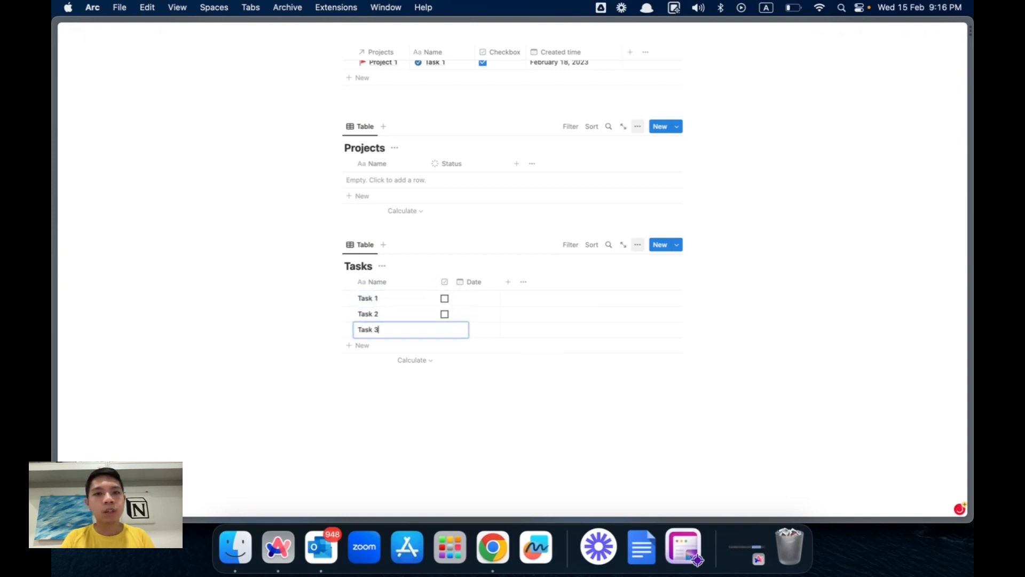
- Date Task 1 February 15, 2023, Task 2 February 17, 2023 and Task 3 February 21, 2023, and widen the Date column to fit
{"action": "left_click", "coordinate": [483, 298]}
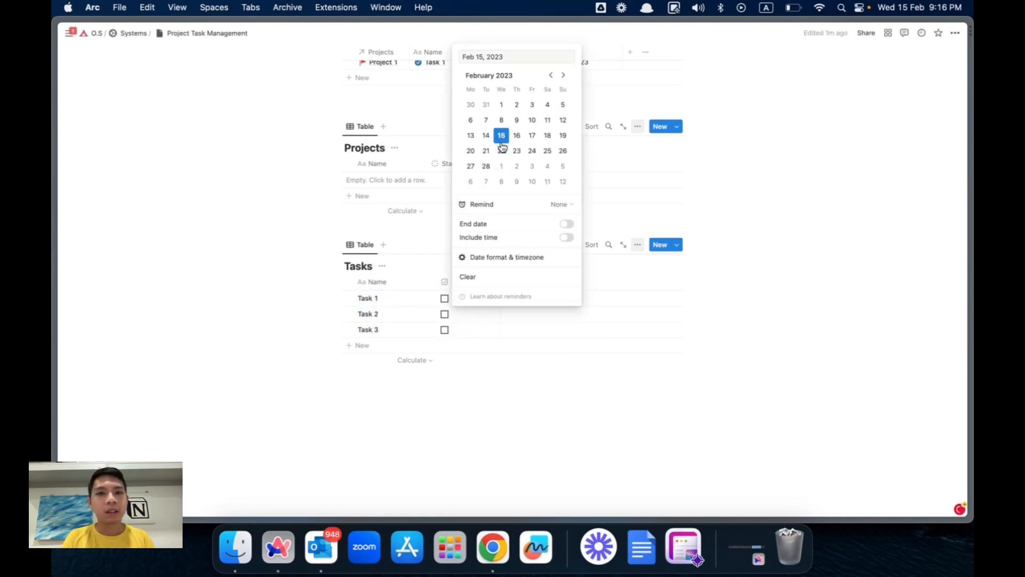
{"action": "left_click", "coordinate": [492, 321]}
{"action": "left_click", "coordinate": [486, 323]}
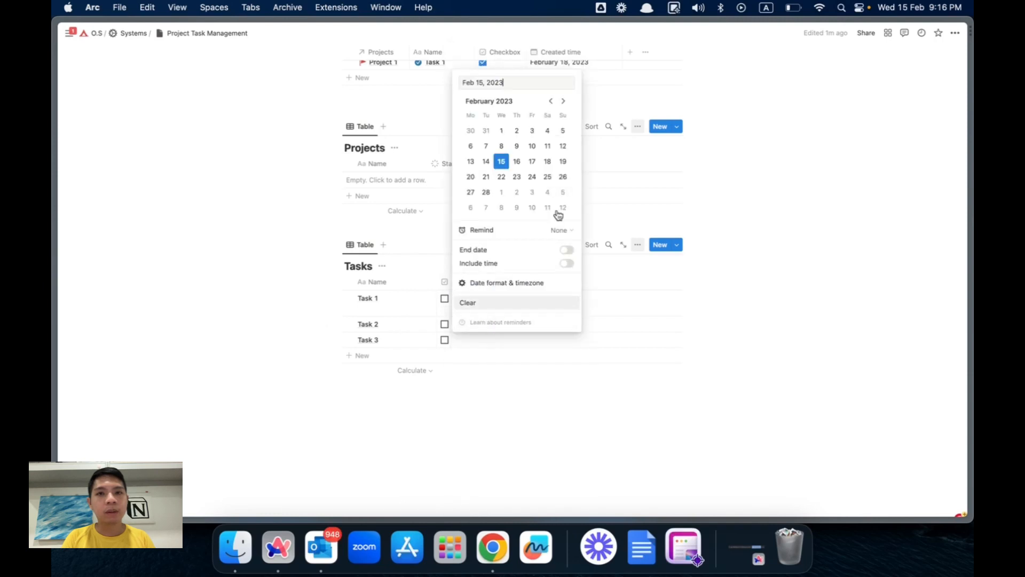
{"action": "left_click", "coordinate": [532, 161]}
{"action": "left_click", "coordinate": [484, 366]}
{"action": "left_click", "coordinate": [482, 361]}
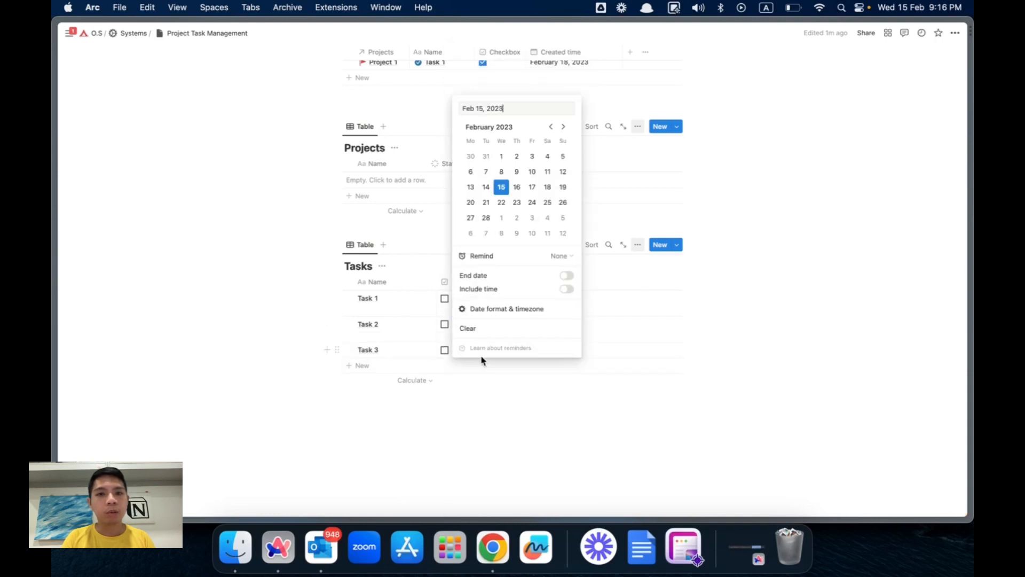
{"action": "left_click", "coordinate": [486, 201]}
{"action": "left_click", "coordinate": [570, 310]}
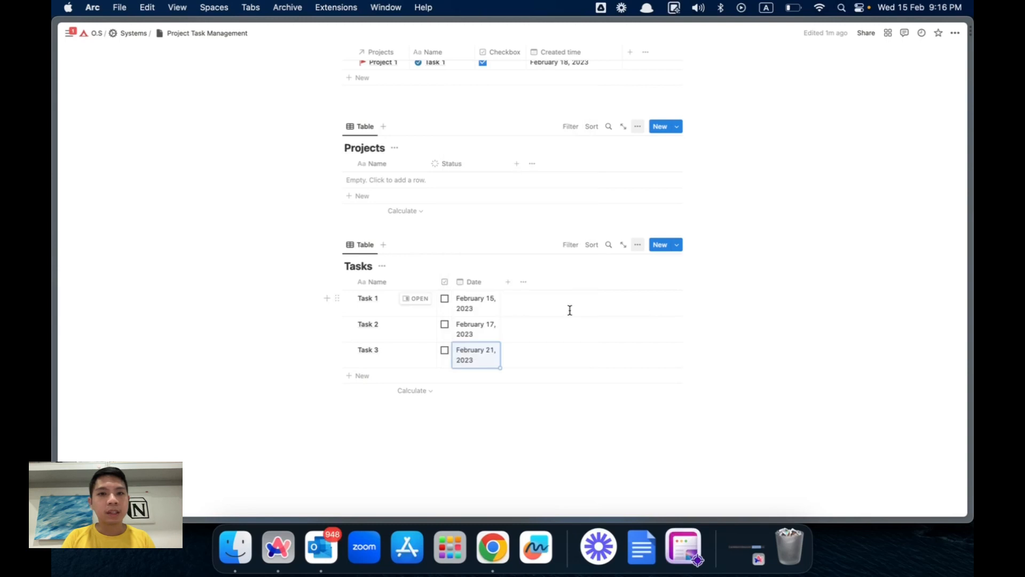
{"action": "left_click", "coordinate": [502, 288]}
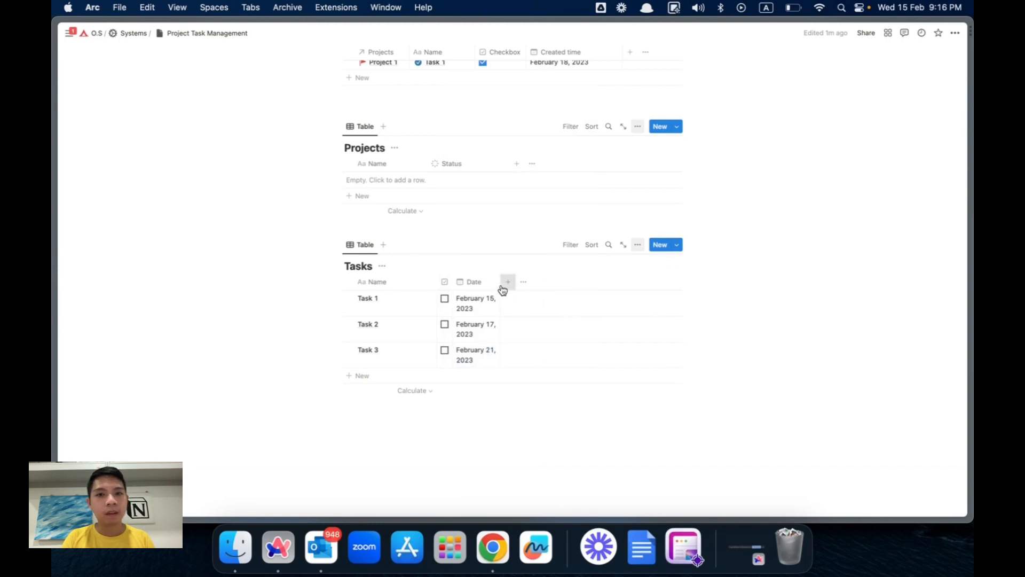
{"action": "left_click_drag", "start_coordinate": [501, 284], "coordinate": [547, 284]}
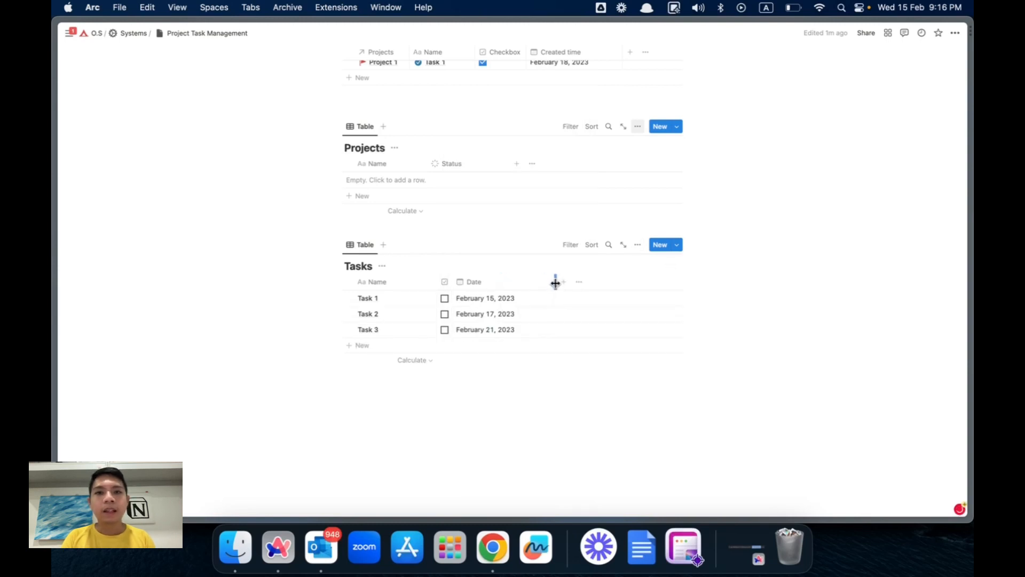
- Try the task checkboxes, leaving only Task 1 ticked, and narrow the Name column of the Tasks database further
{"action": "left_click", "coordinate": [444, 314]}
{"action": "left_click", "coordinate": [445, 331]}
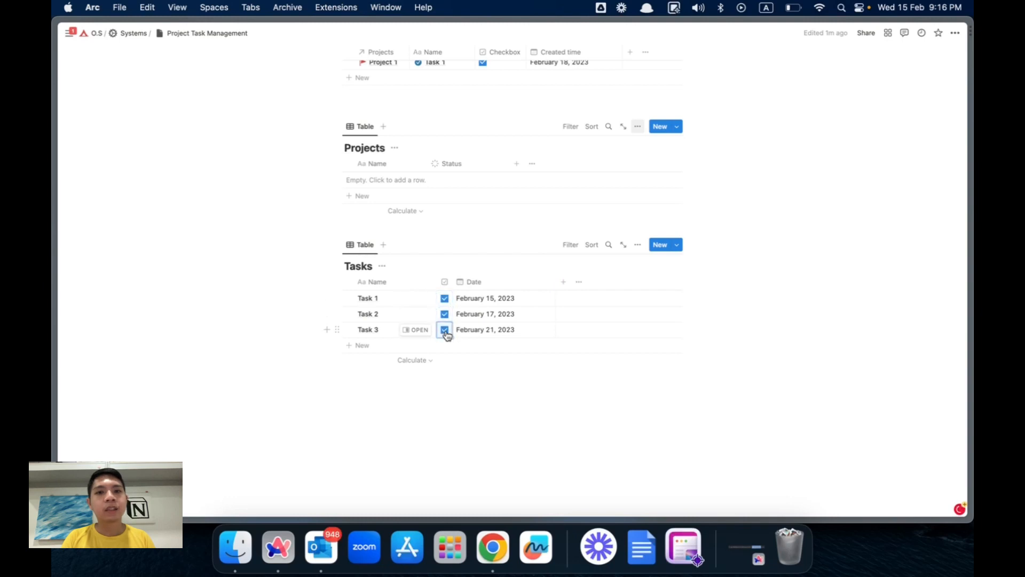
{"action": "left_click", "coordinate": [445, 330]}
{"action": "left_click", "coordinate": [444, 314]}
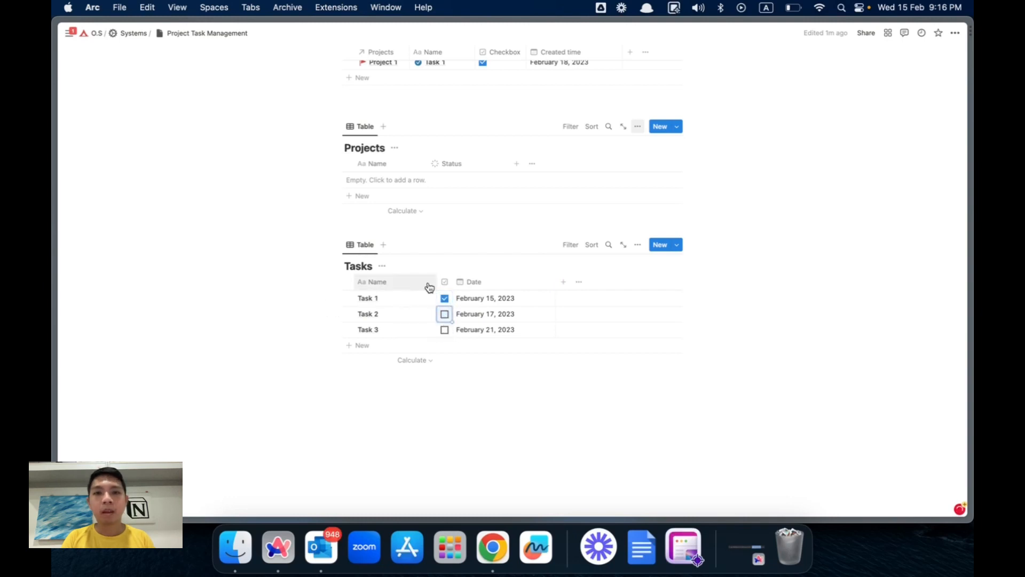
{"action": "left_click_drag", "start_coordinate": [435, 284], "coordinate": [404, 281]}
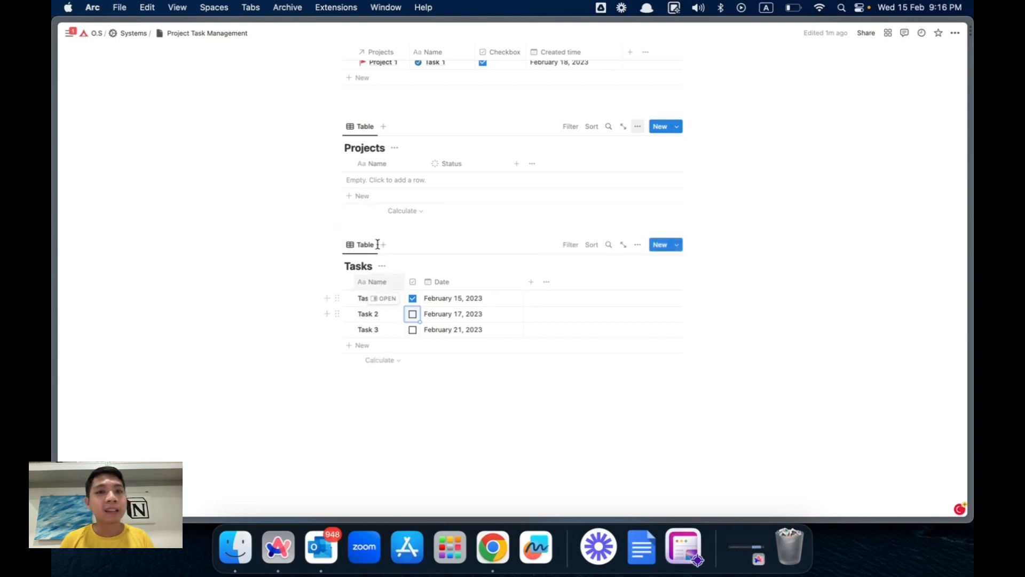
- Add an entry named Project 1 to the new Projects database
{"action": "left_click", "coordinate": [363, 196]}
{"action": "type", "text": "Project 1"}
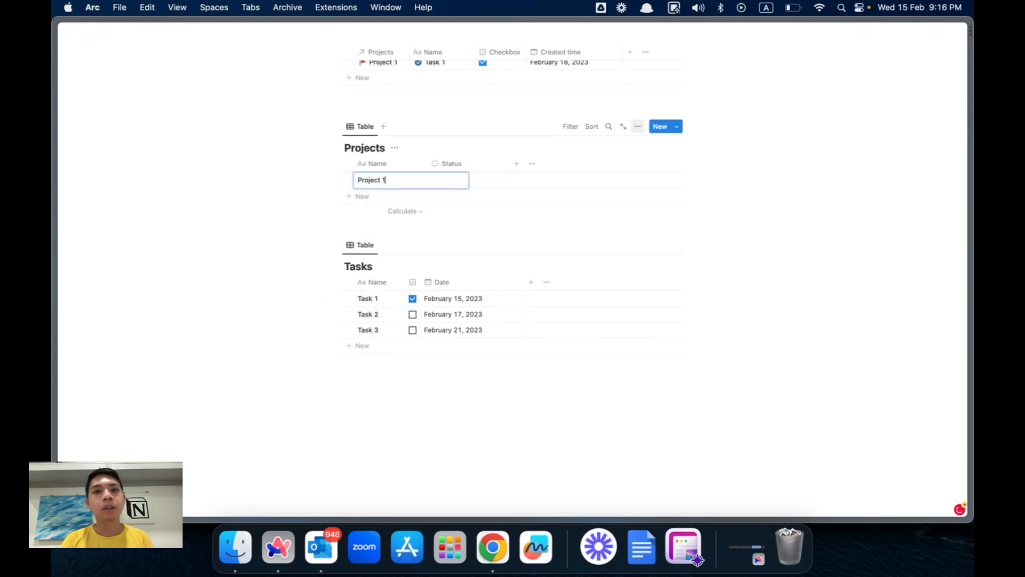
{"action": "key", "text": "Return"}
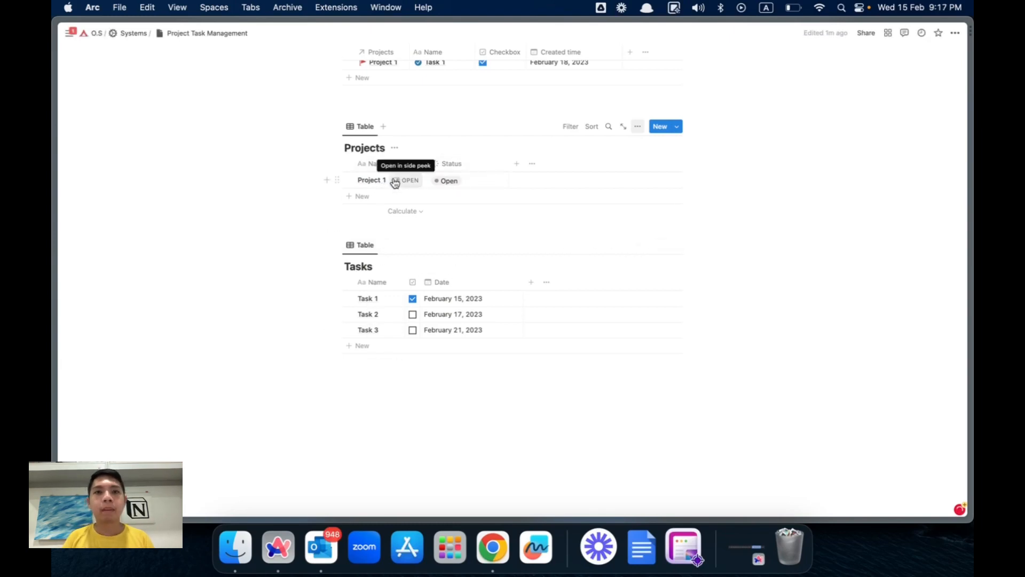
- Open Project 1 and add a relation to the new Tasks database, shown on Tasks and limited to 1 page
{"action": "left_click", "coordinate": [394, 182]}
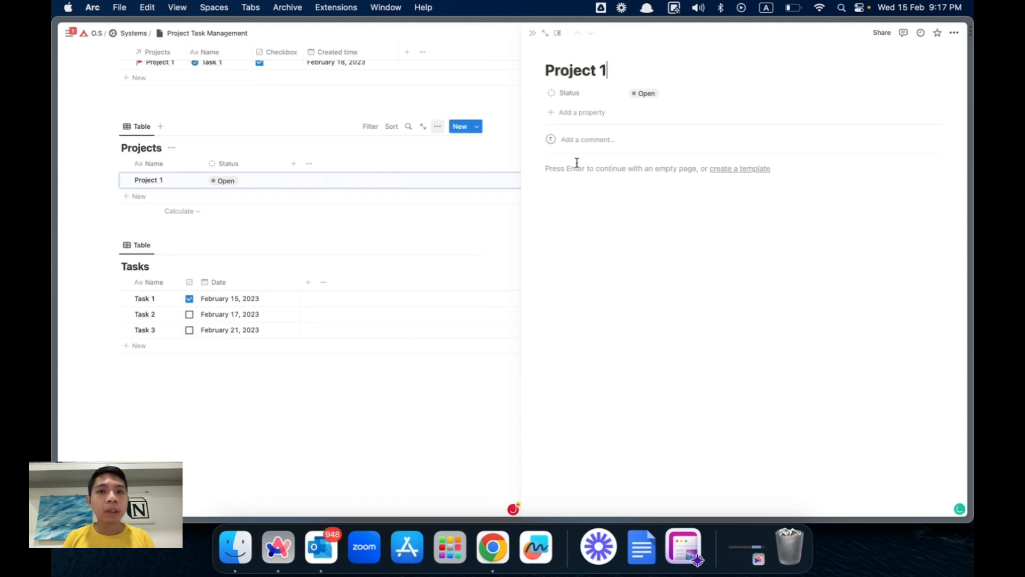
{"action": "left_click", "coordinate": [575, 116]}
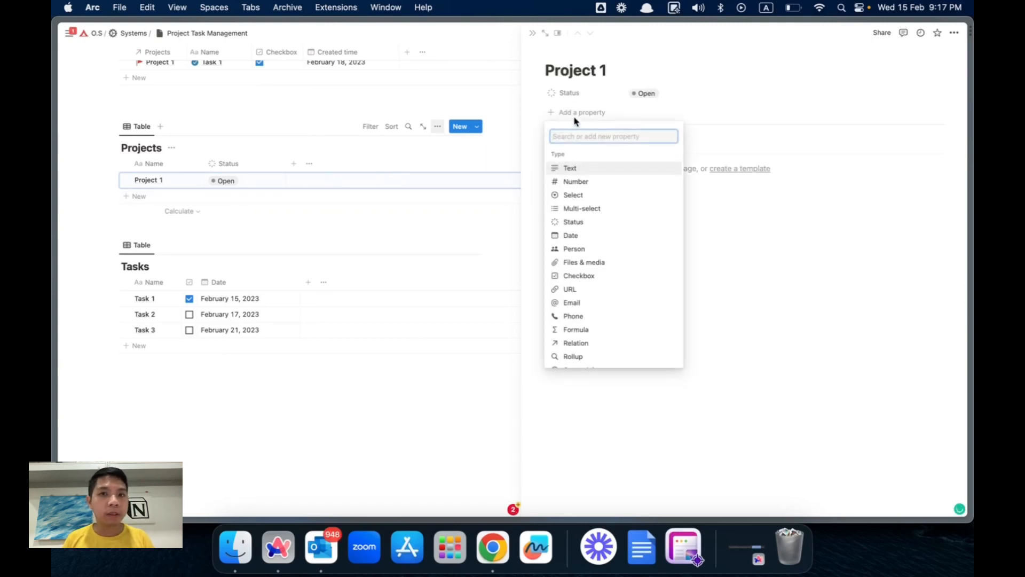
{"action": "left_click", "coordinate": [573, 344]}
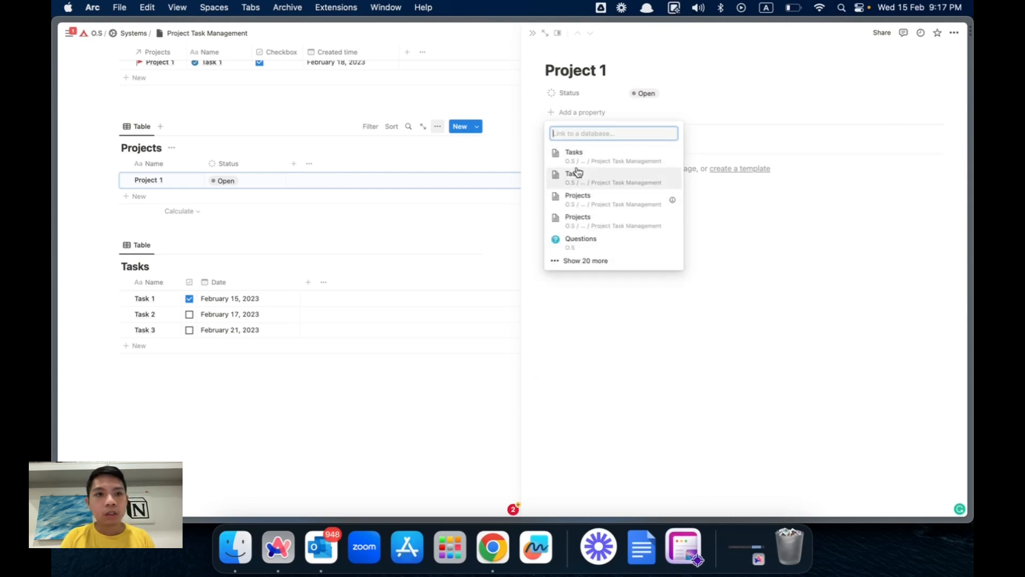
{"action": "left_click", "coordinate": [578, 166]}
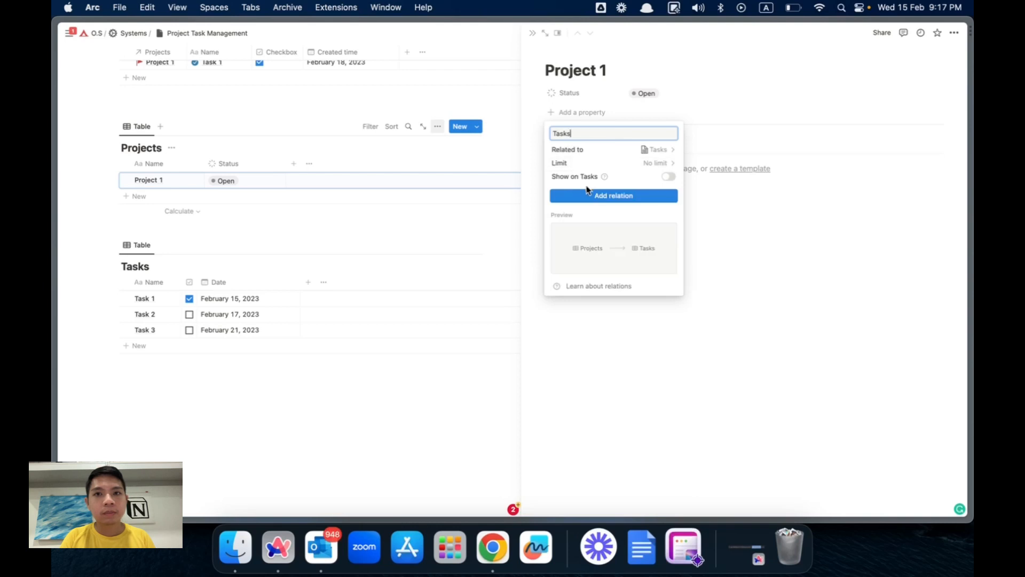
{"action": "left_click", "coordinate": [669, 178]}
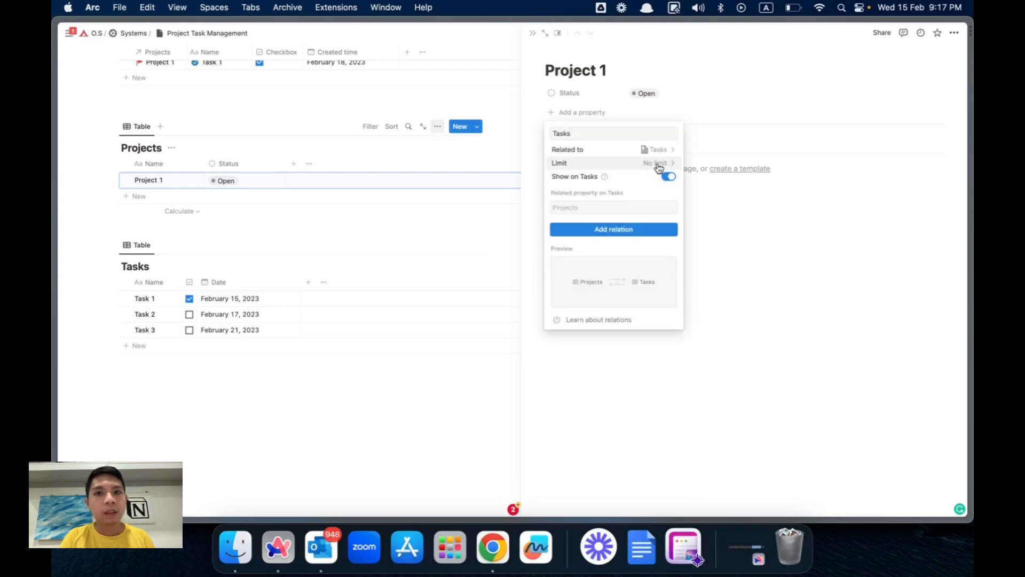
{"action": "left_click", "coordinate": [659, 166]}
{"action": "left_click", "coordinate": [625, 184]}
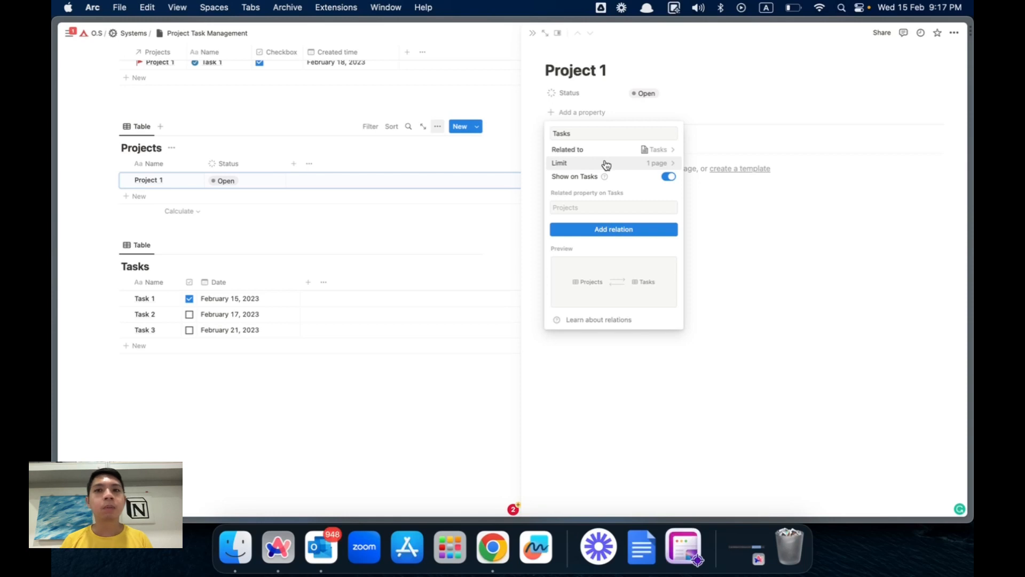
{"action": "left_click", "coordinate": [605, 232]}
{"action": "left_click", "coordinate": [625, 98]}
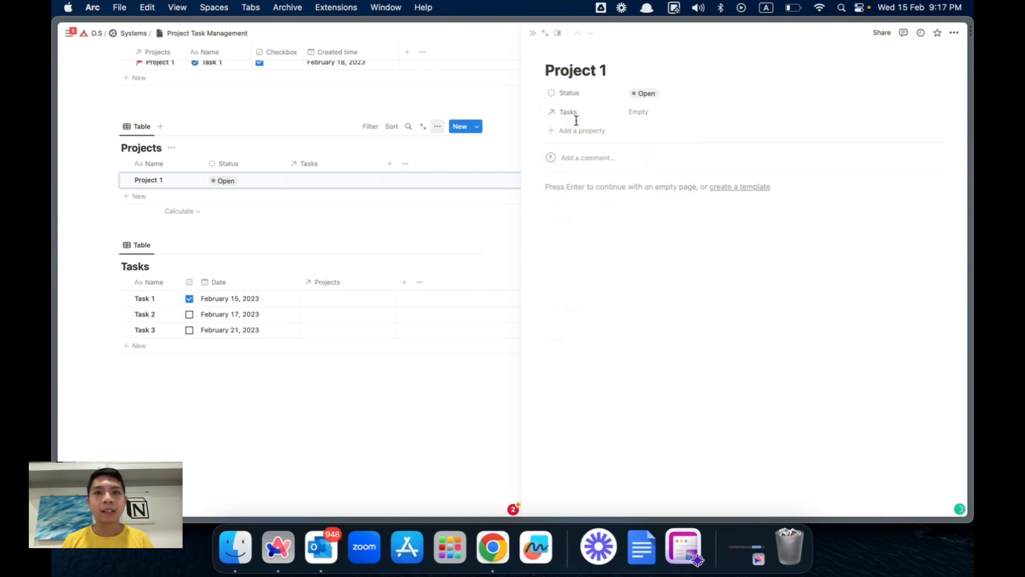
- Try linking Task 1, Task 2 and Task 3 one after another in Project 1's single-page Tasks relation
{"action": "left_click", "coordinate": [636, 113]}
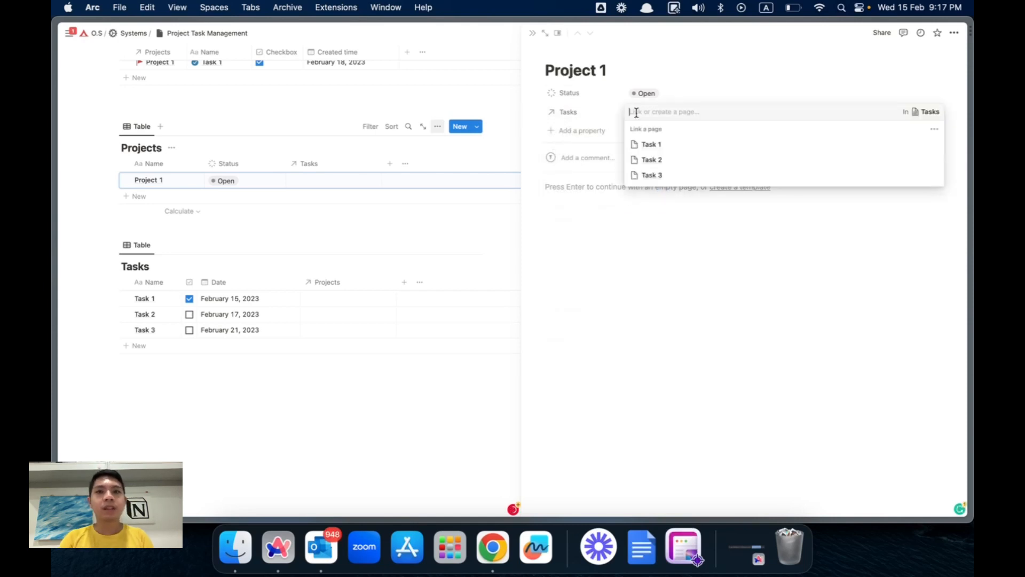
{"action": "left_click", "coordinate": [646, 144]}
{"action": "left_click", "coordinate": [649, 193]}
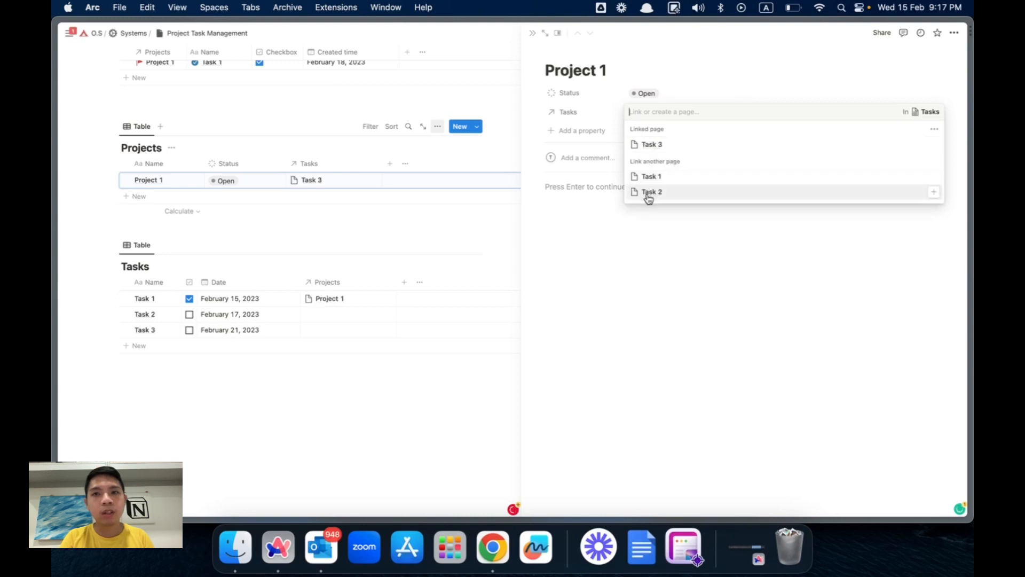
{"action": "left_click", "coordinate": [596, 179]}
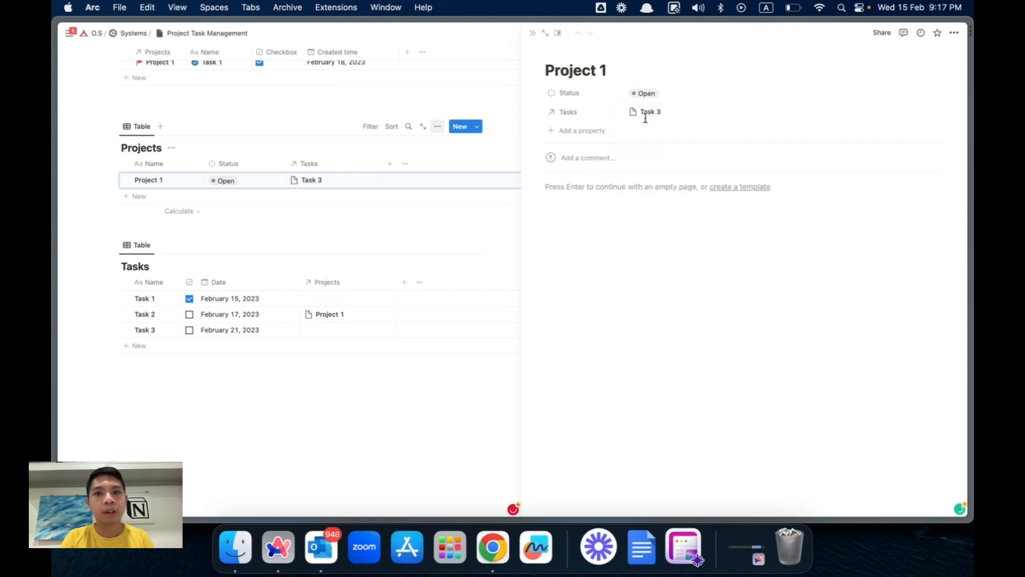
- Change the limit of Project 1's Tasks relation to No limit
{"action": "left_click", "coordinate": [584, 113]}
{"action": "left_click", "coordinate": [615, 178]}
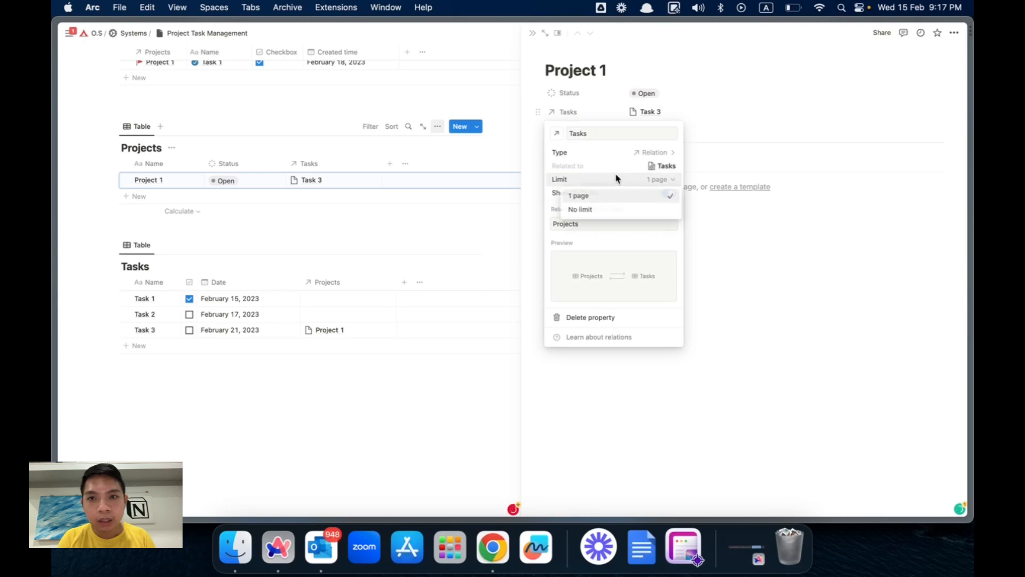
{"action": "left_click", "coordinate": [609, 208]}
{"action": "left_click", "coordinate": [710, 153]}
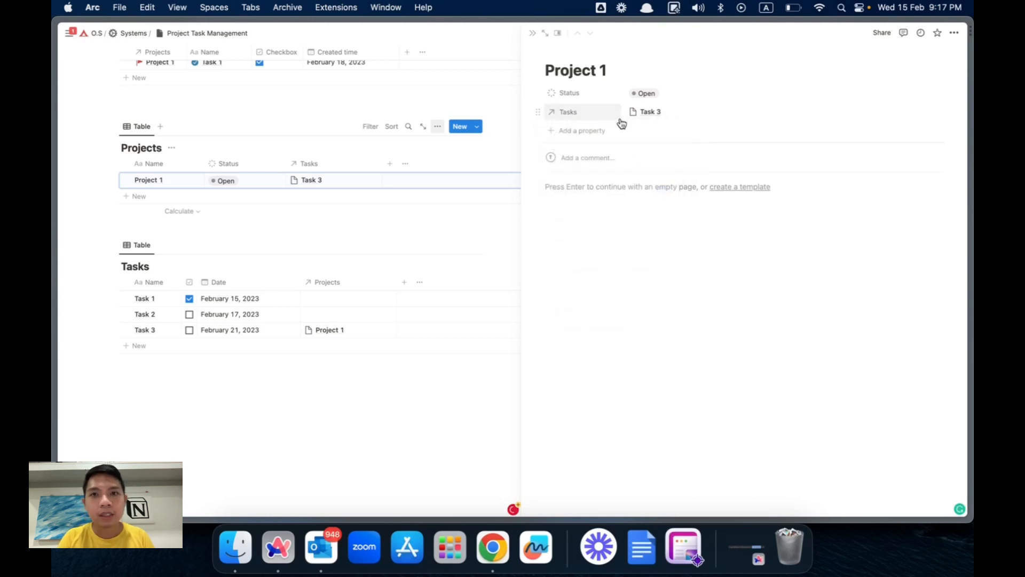
- Clear the existing task link in Project 1 and link Task 1, Task 2 and Task 3 to it
{"action": "left_click", "coordinate": [911, 112]}
{"action": "key", "text": "super+["}
{"action": "left_click", "coordinate": [925, 112]}
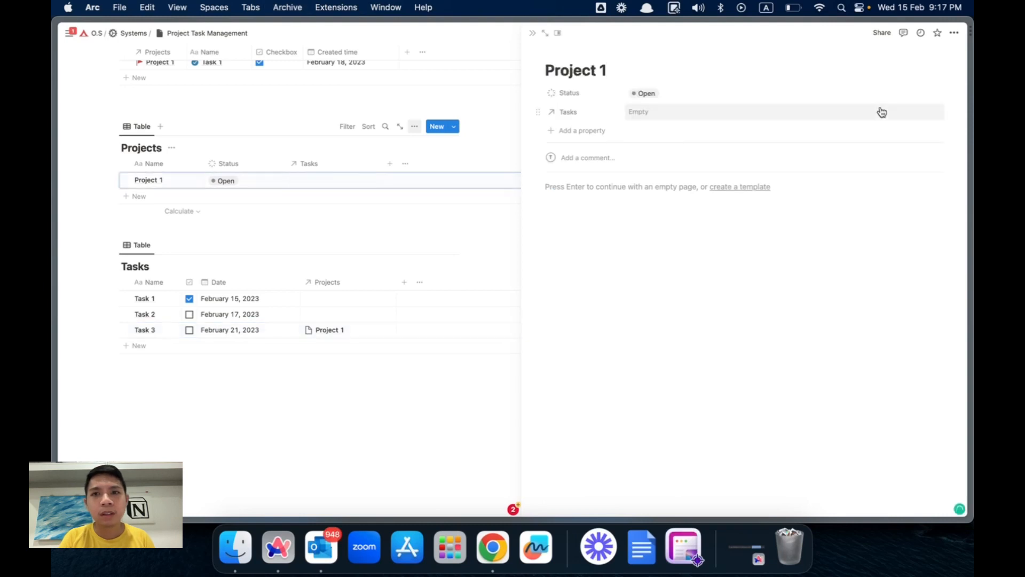
{"action": "left_click", "coordinate": [881, 112]}
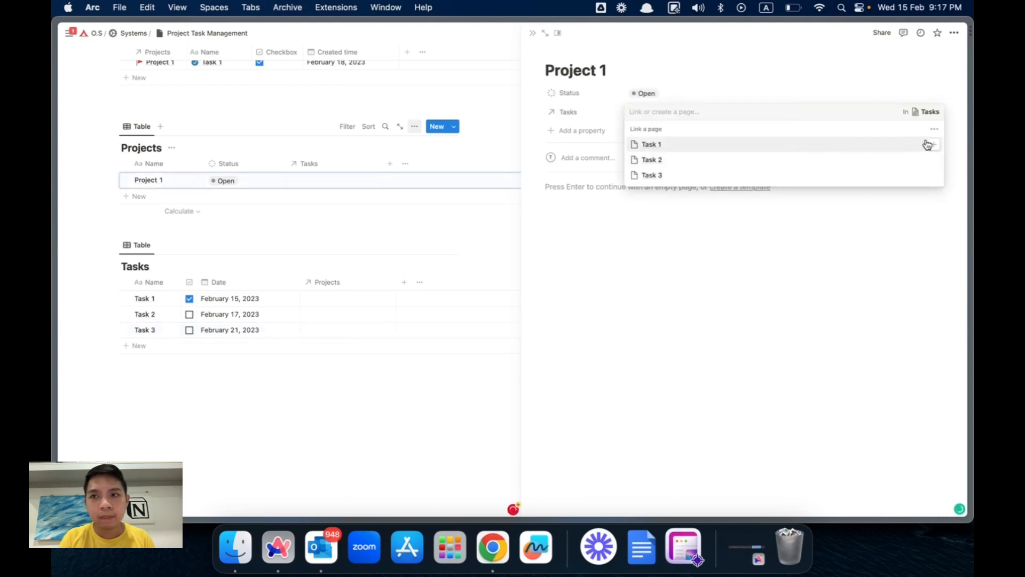
{"action": "left_click", "coordinate": [934, 148]}
{"action": "left_click", "coordinate": [932, 175]}
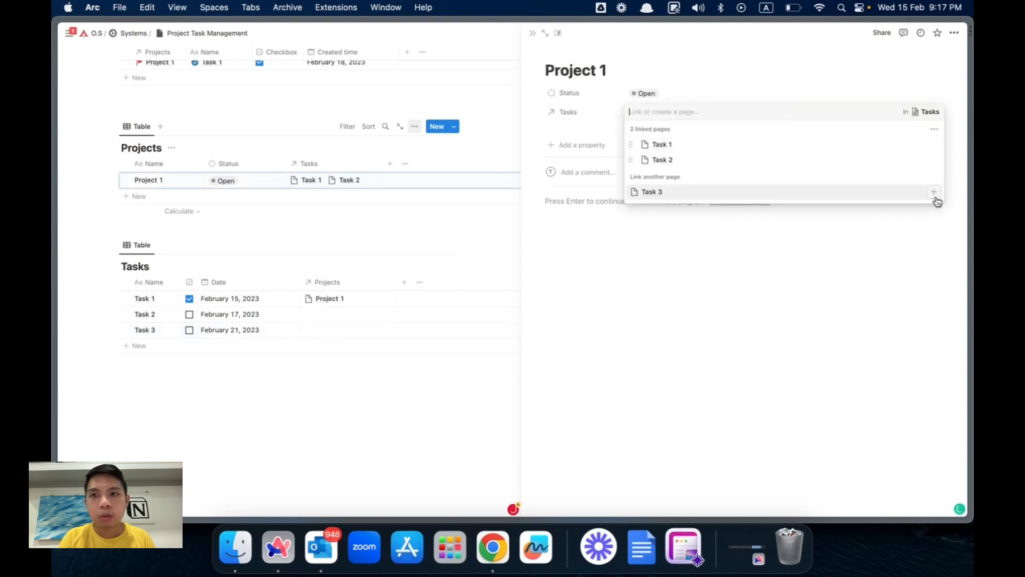
{"action": "left_click", "coordinate": [934, 193]}
{"action": "left_click", "coordinate": [938, 201]}
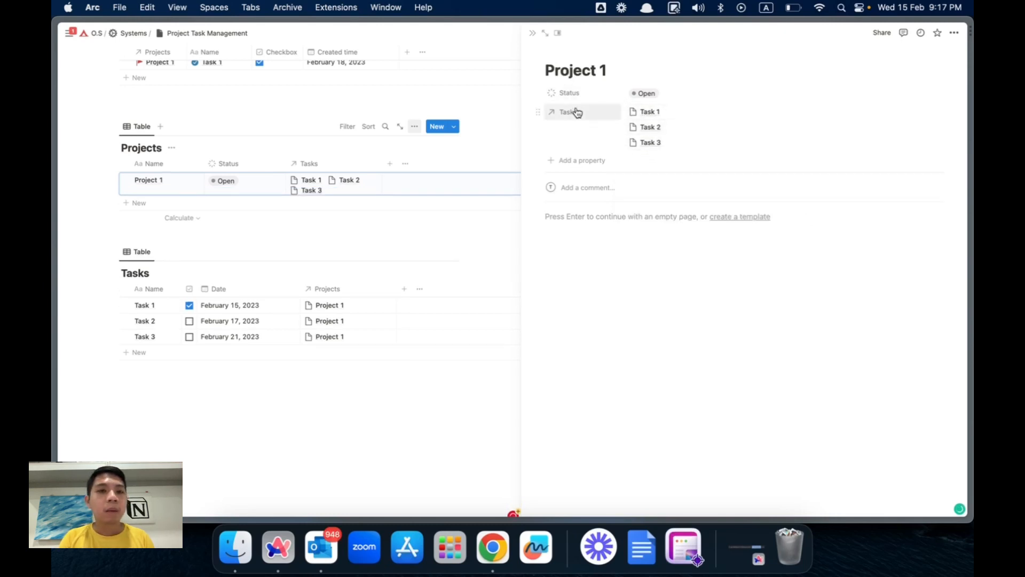
- Show Project 1's Tasks relation as a page section
{"action": "scroll", "coordinate": [439, 112], "scroll_direction": "up", "scroll_amount": 1}
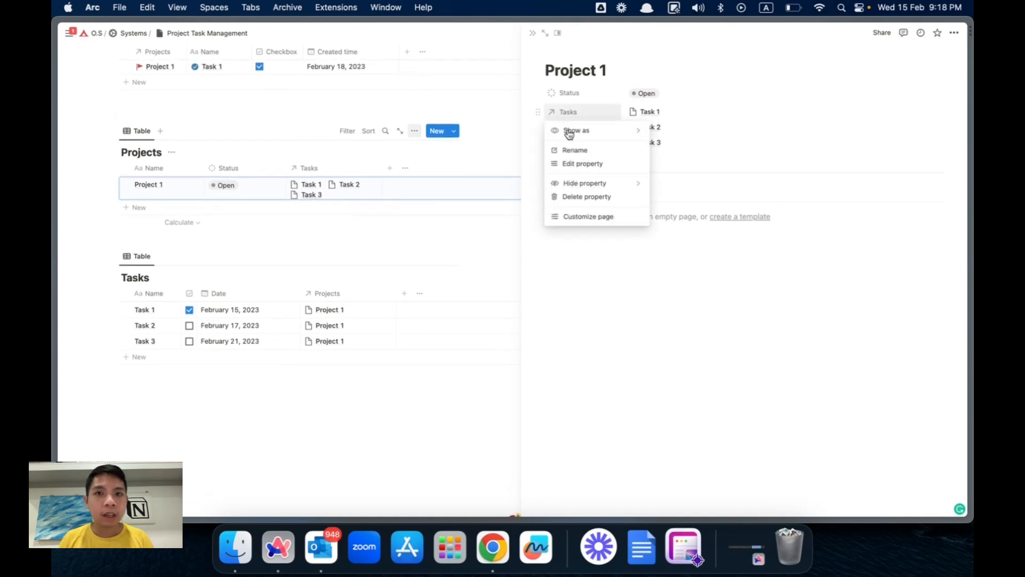
{"action": "mouse_move", "coordinate": [570, 131]}
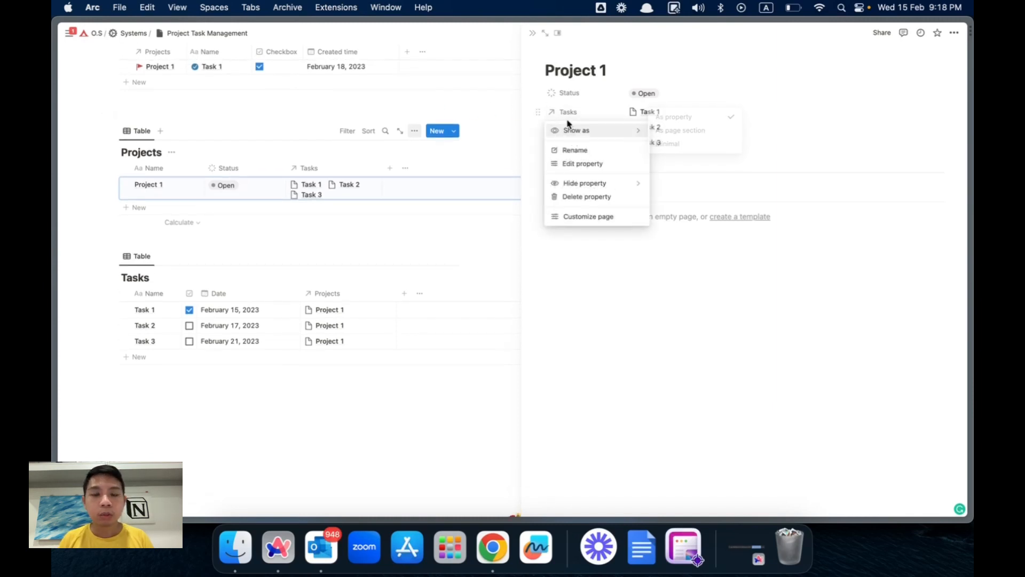
{"action": "left_click", "coordinate": [568, 114]}
{"action": "left_click", "coordinate": [567, 117]}
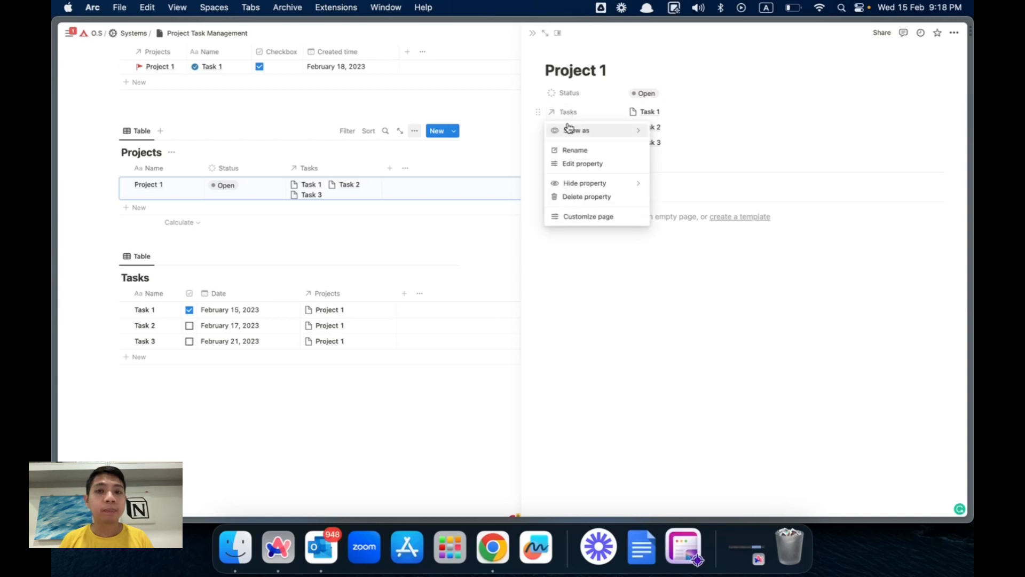
{"action": "mouse_move", "coordinate": [570, 129]}
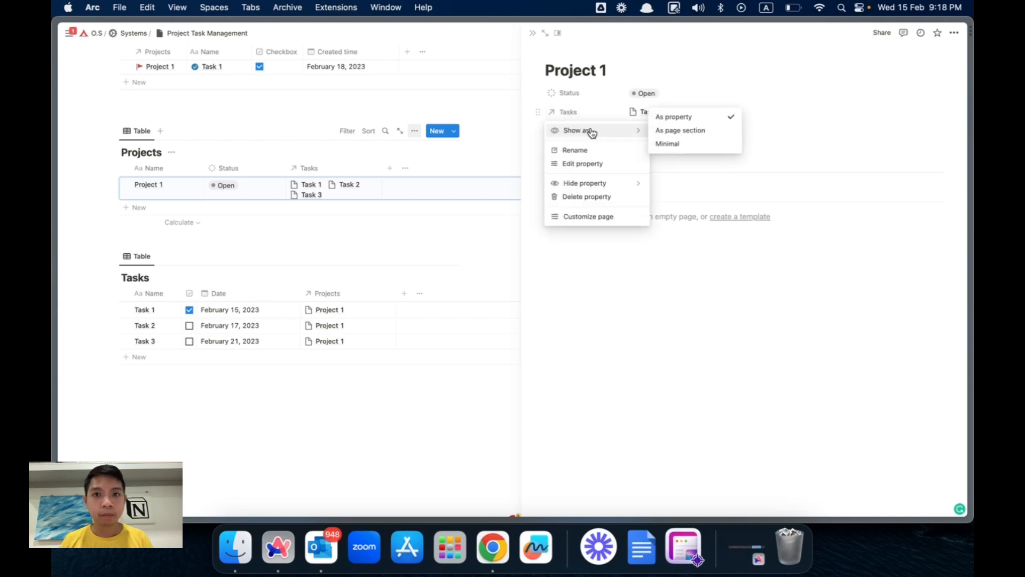
{"action": "left_click", "coordinate": [666, 135]}
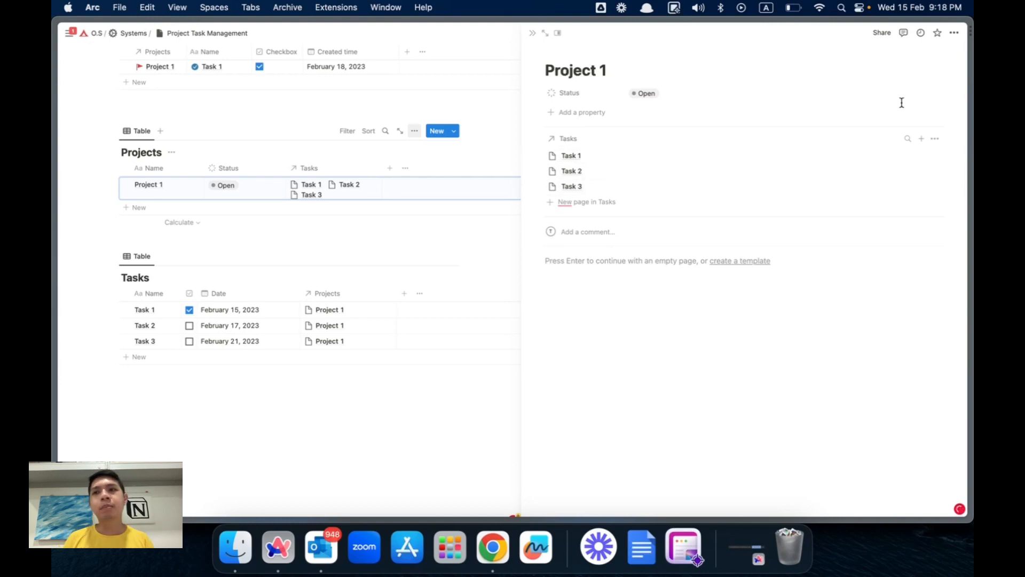
- Show the Checkbox and Date properties beside each task in Project 1's Tasks section
{"action": "left_click", "coordinate": [932, 138]}
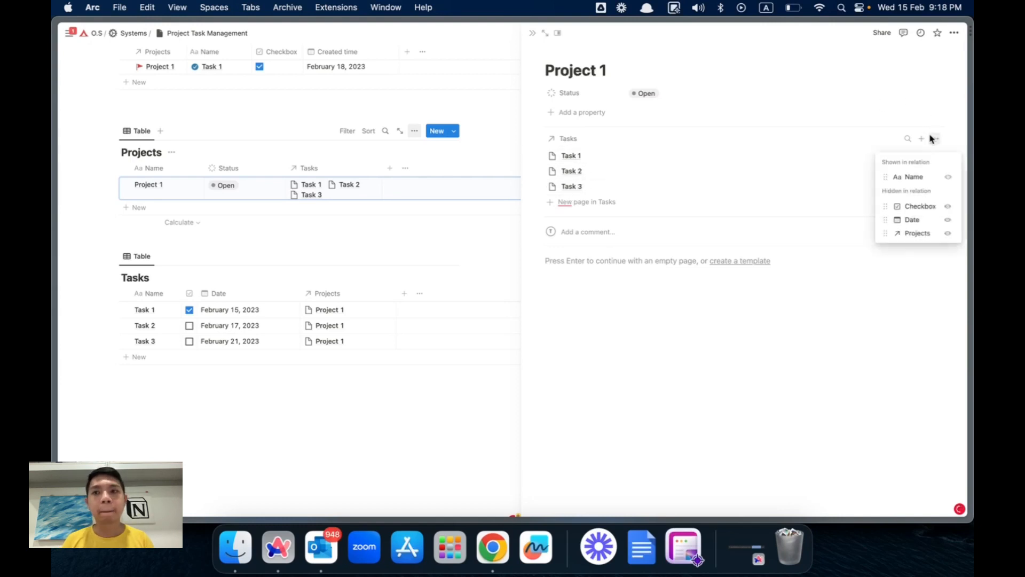
{"action": "left_click", "coordinate": [948, 207]}
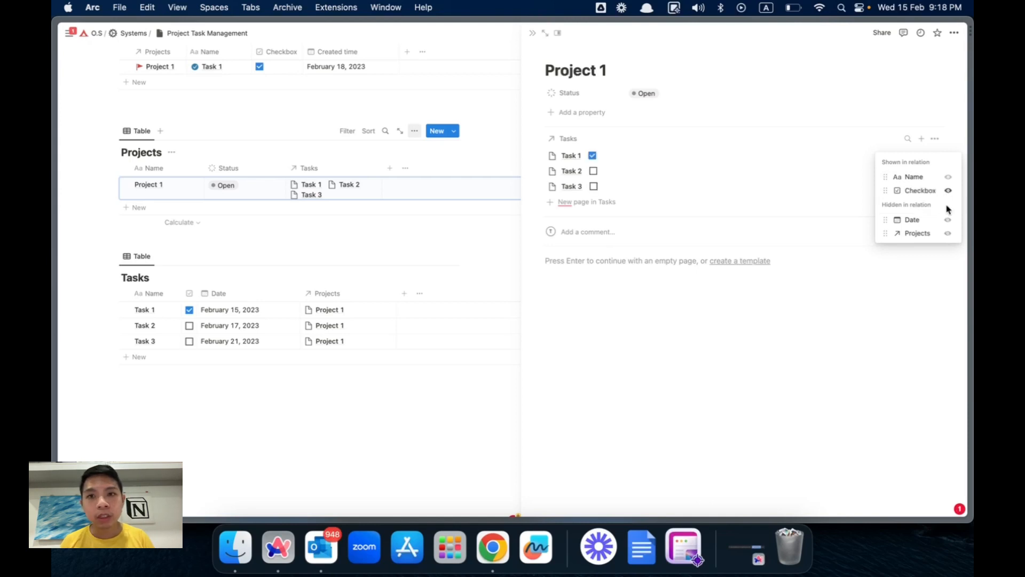
{"action": "left_click", "coordinate": [948, 219]}
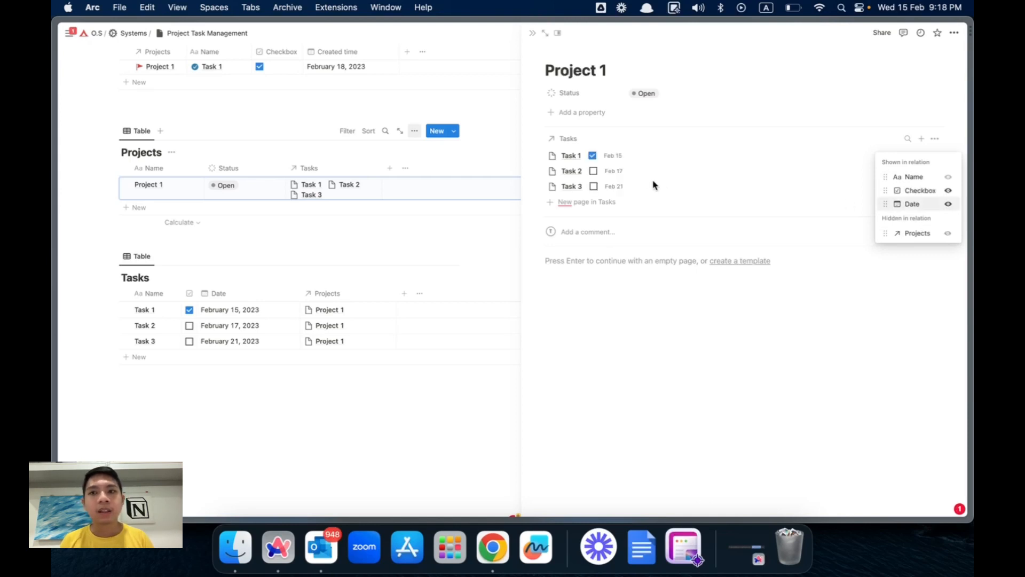
{"action": "left_click", "coordinate": [636, 182]}
- Try out the task checkboxes in Project 1's Tasks section, leaving Task 1, Task 2 and Task 3 all unchecked
{"action": "left_click", "coordinate": [593, 171]}
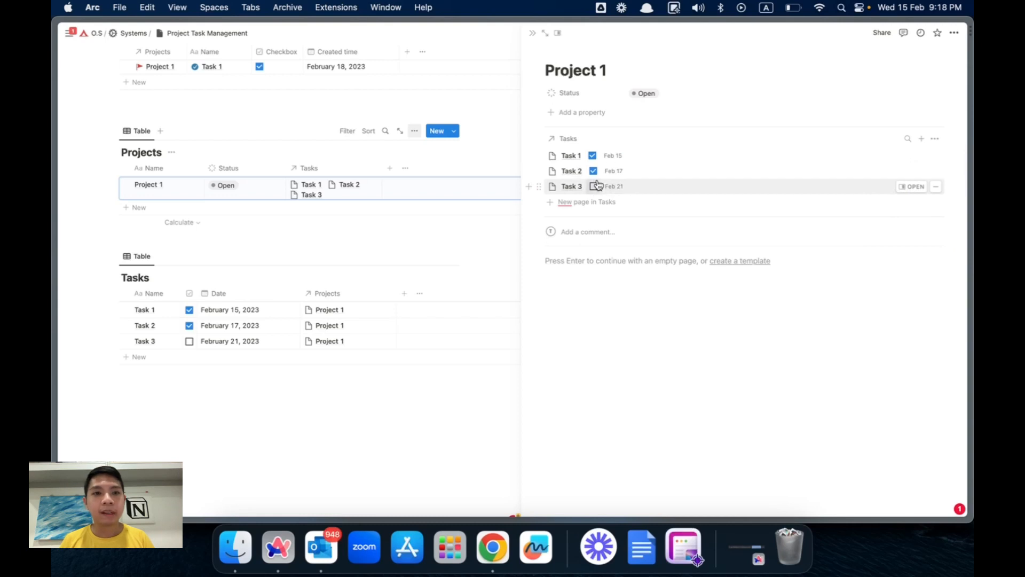
{"action": "left_click", "coordinate": [594, 171]}
{"action": "left_click", "coordinate": [594, 186]}
{"action": "left_click", "coordinate": [593, 171]}
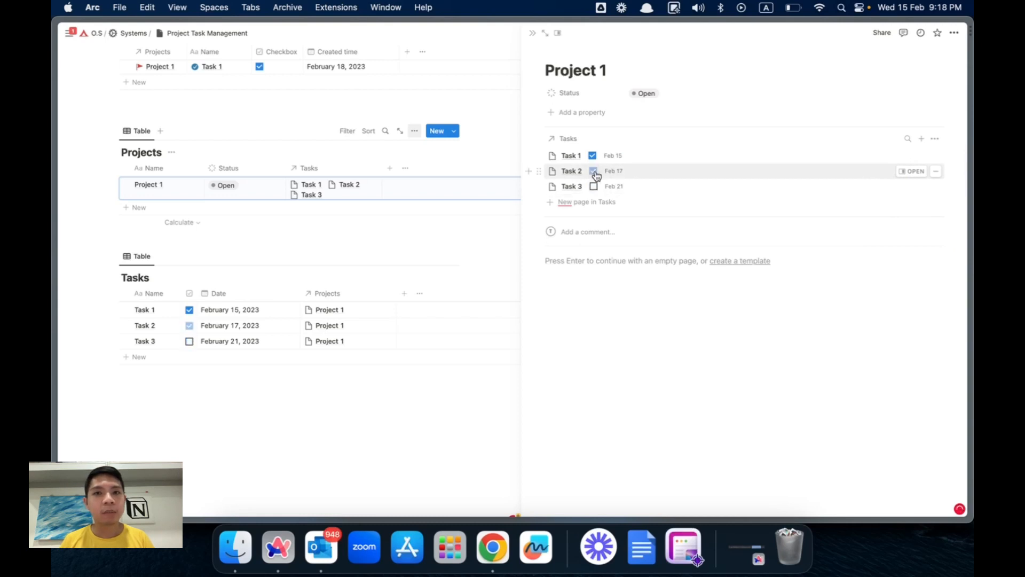
{"action": "left_click", "coordinate": [593, 155]}
{"action": "left_click", "coordinate": [593, 171]}
- Set Task 1's date to February 10, 2023 from Project 1's Tasks section and close the project page
{"action": "left_click", "coordinate": [613, 156]}
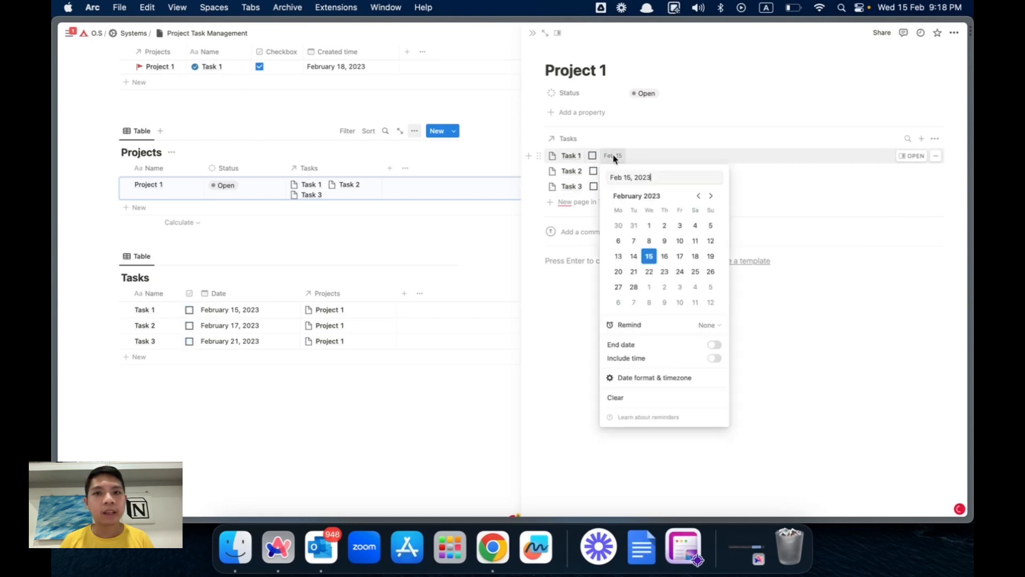
{"action": "left_click", "coordinate": [680, 242]}
{"action": "left_click", "coordinate": [745, 209]}
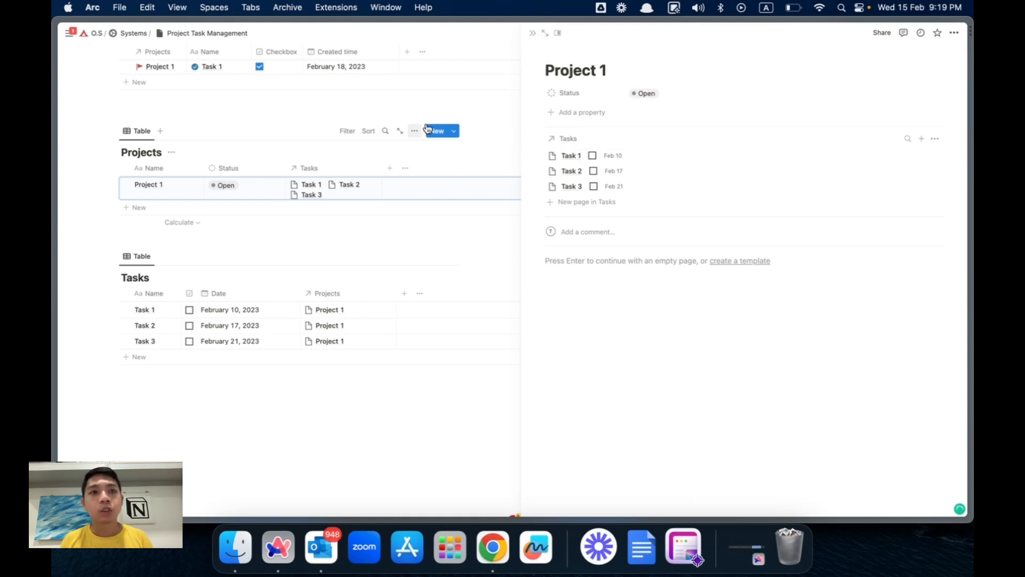
{"action": "scroll", "coordinate": [380, 119], "scroll_direction": "up", "scroll_amount": 2}
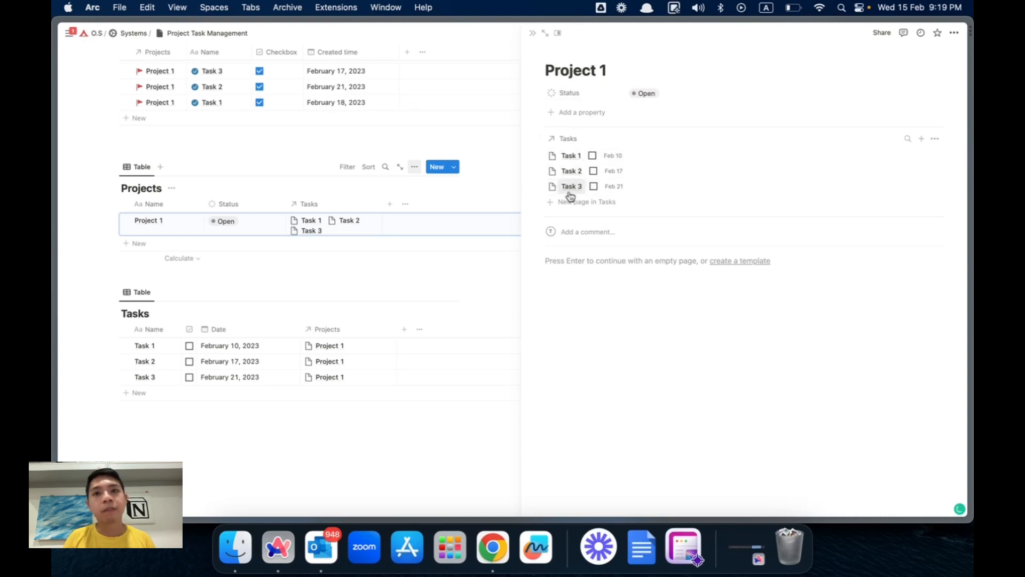
{"action": "left_click", "coordinate": [532, 35]}
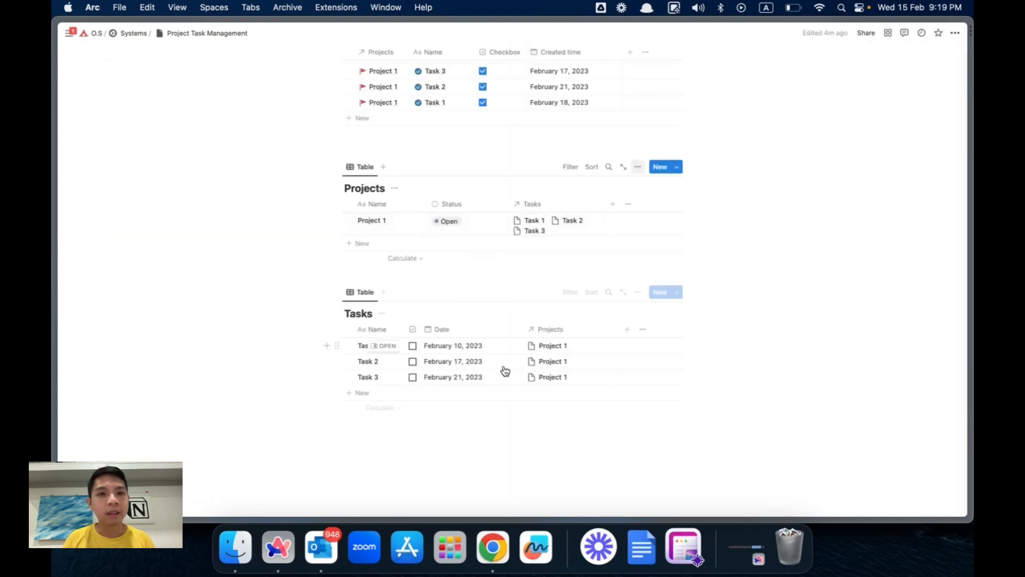
- Create a new template in the Tasks database and name it Default
{"action": "scroll", "coordinate": [503, 369], "scroll_direction": "down", "scroll_amount": 2}
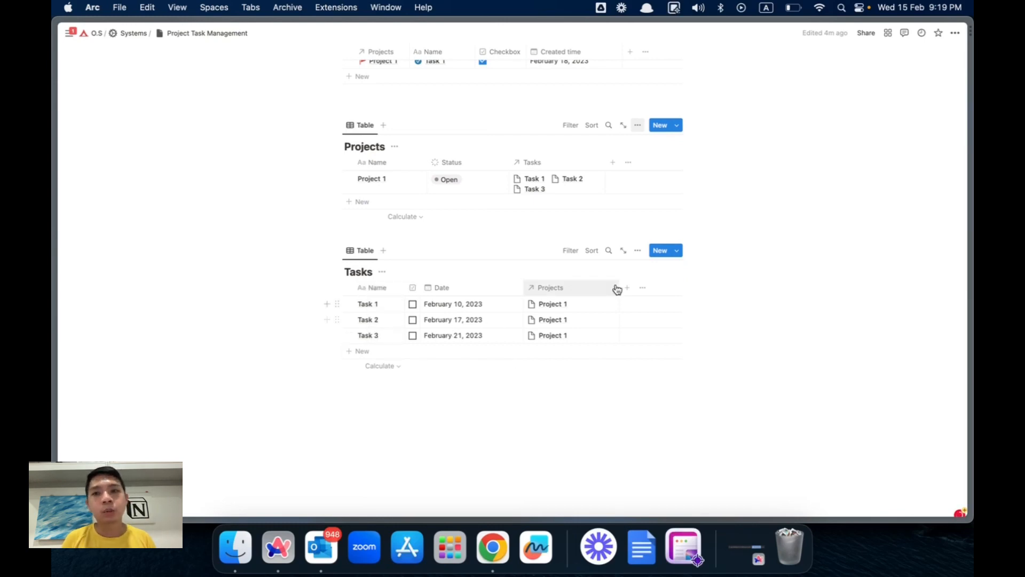
{"action": "left_click", "coordinate": [679, 253]}
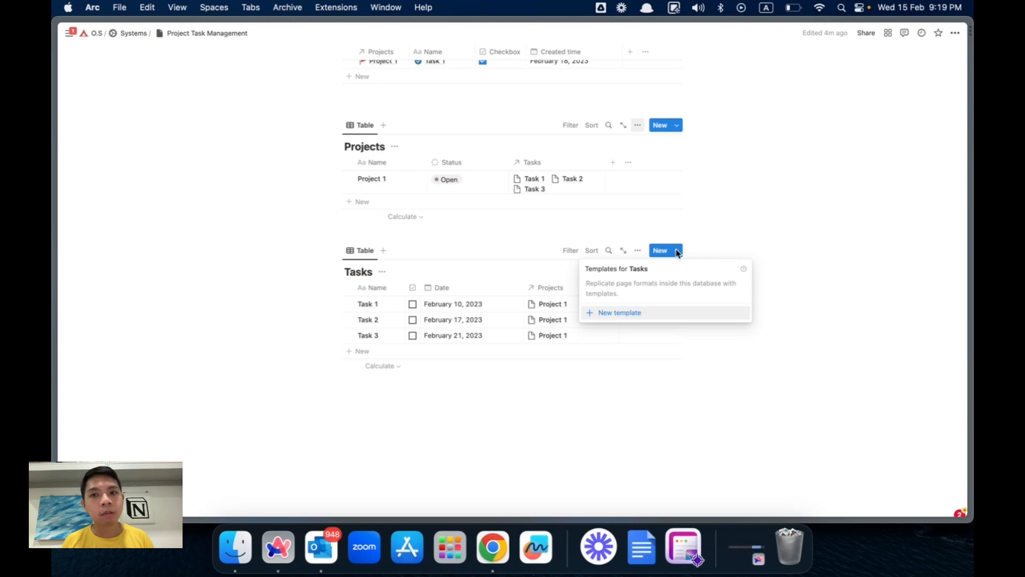
{"action": "left_click", "coordinate": [601, 314]}
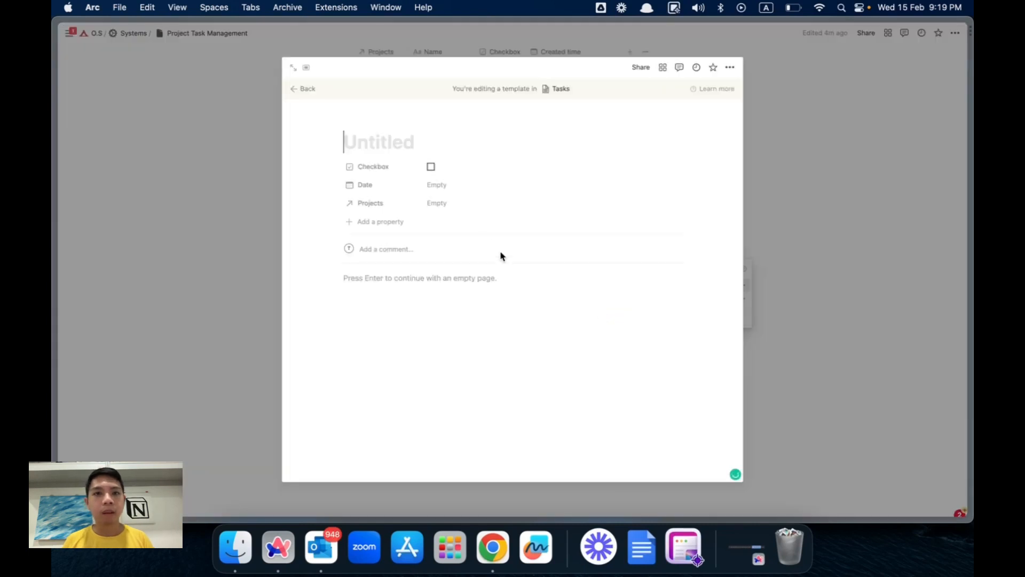
{"action": "type", "text": "Default"}
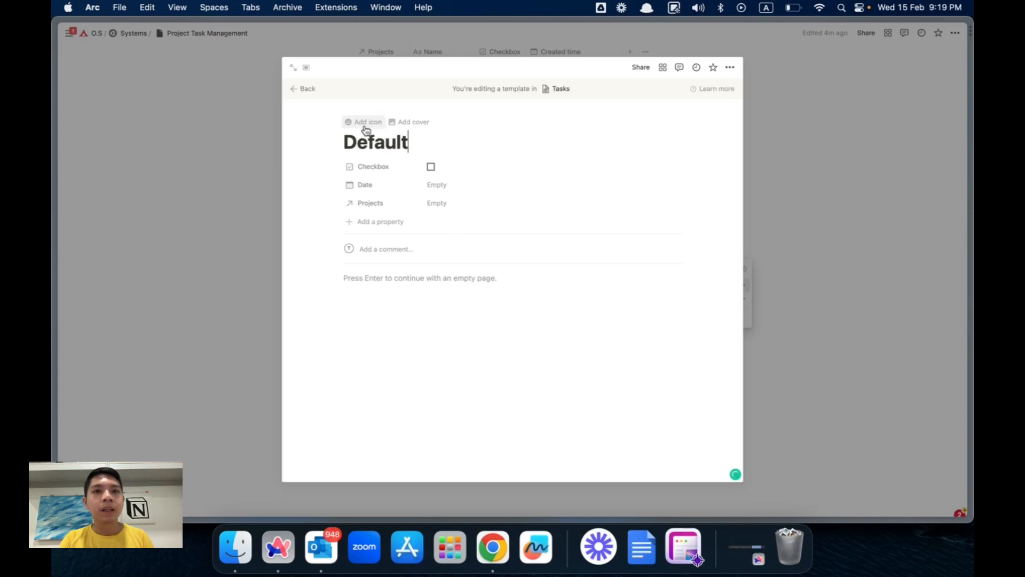
- Give the Default task template a green check-circle icon, searching the icon set for "check"
{"action": "left_click", "coordinate": [364, 122]}
{"action": "left_click", "coordinate": [367, 154]}
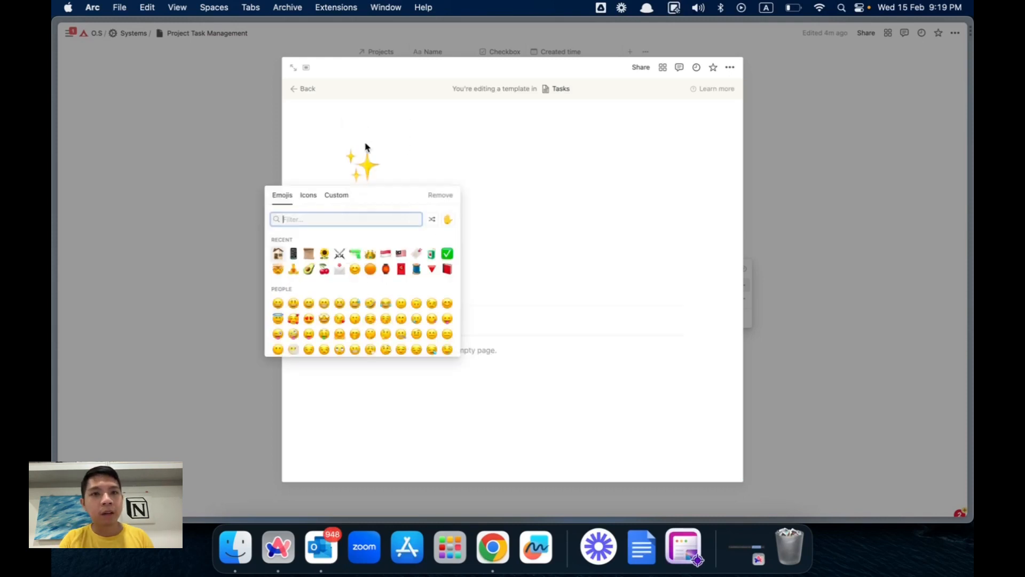
{"action": "left_click", "coordinate": [309, 197]}
{"action": "type", "text": "check"}
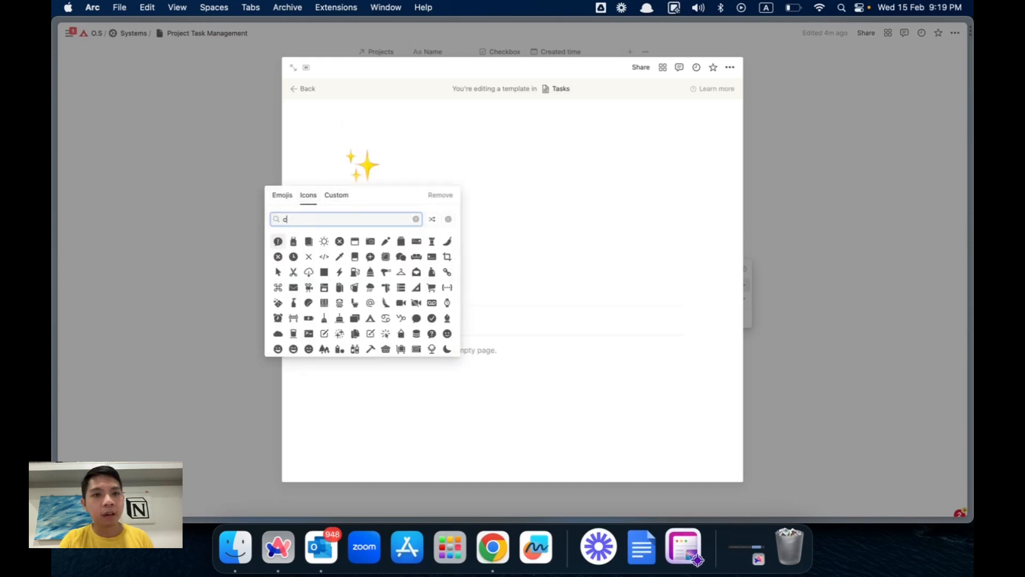
{"action": "mouse_move", "coordinate": [294, 245]}
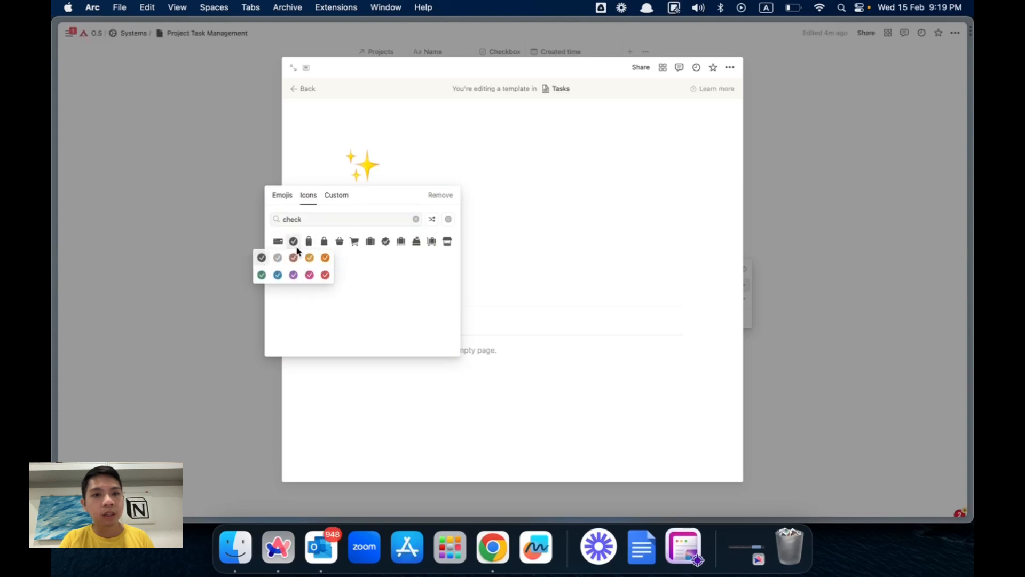
{"action": "left_click", "coordinate": [262, 274]}
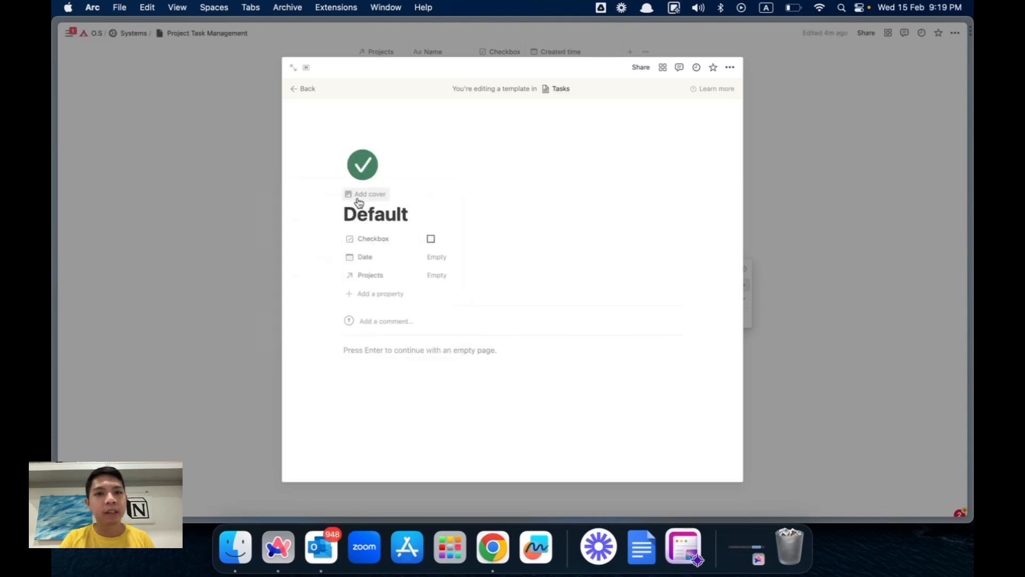
- Set the Default task template's Date to February 15, 2023 and close the template
{"action": "left_click", "coordinate": [447, 262]}
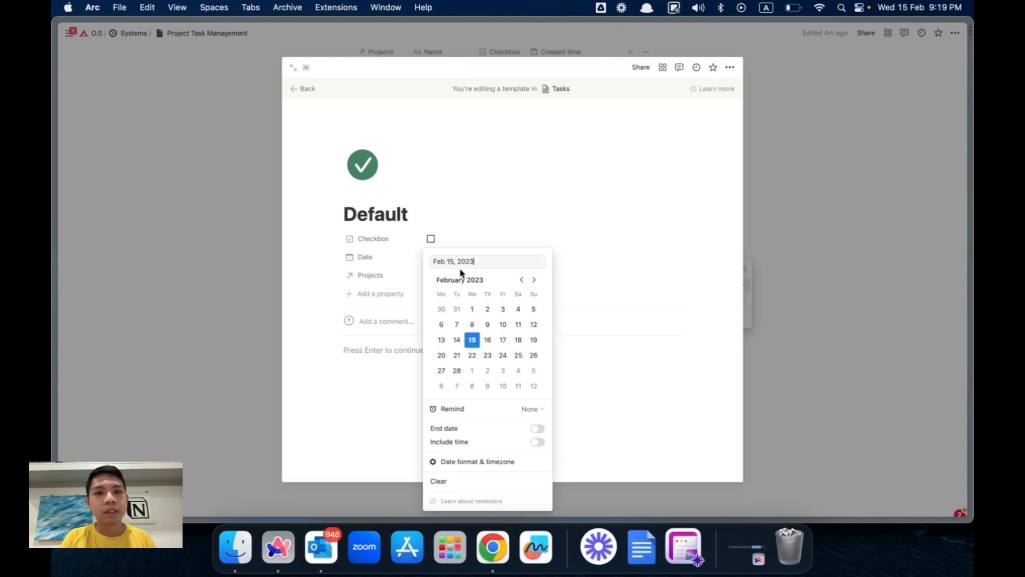
{"action": "left_click", "coordinate": [384, 316]}
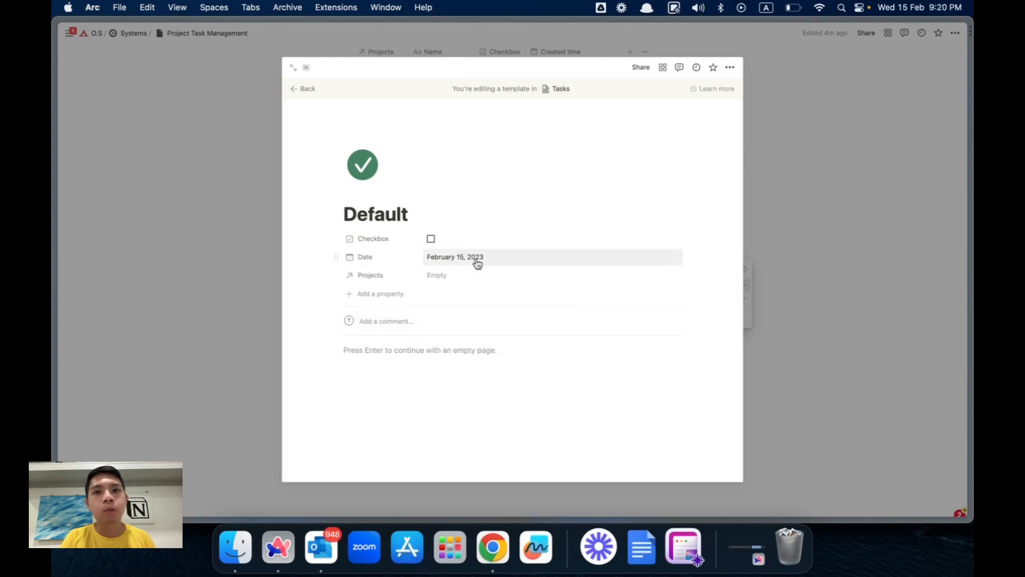
{"action": "left_click", "coordinate": [236, 249]}
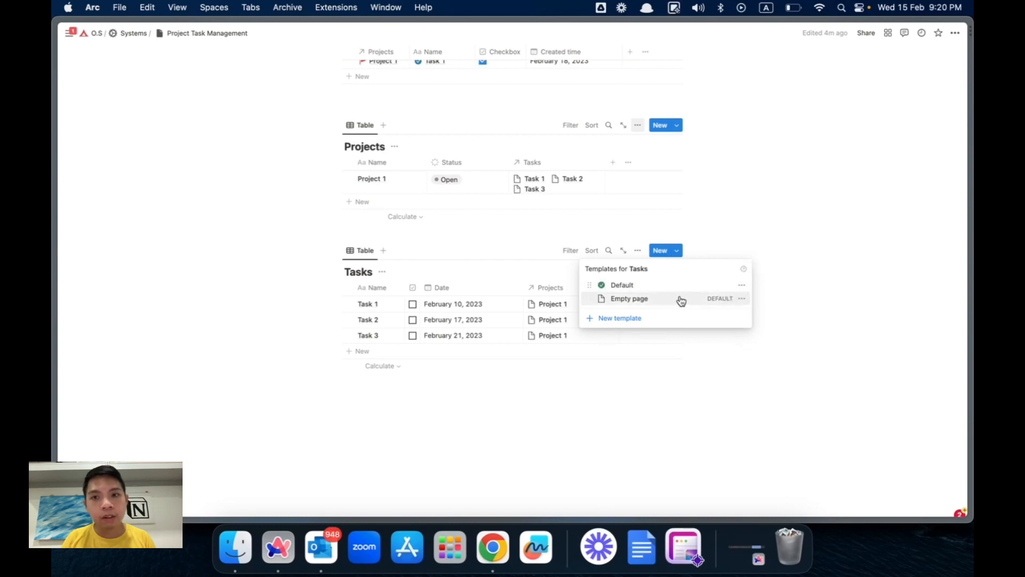
- Make the Default template the default for all views in Tasks
{"action": "left_click", "coordinate": [743, 286]}
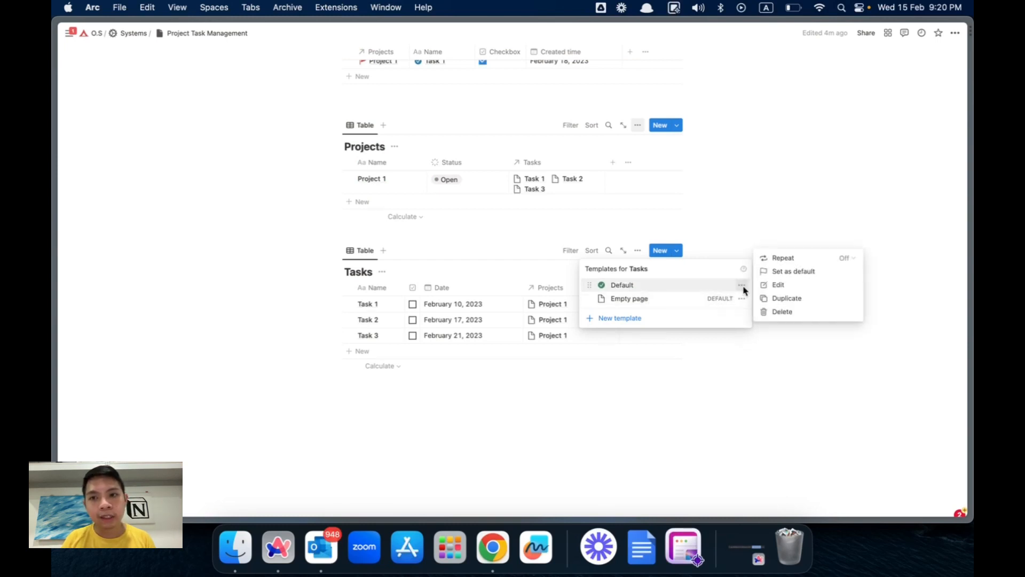
{"action": "left_click", "coordinate": [783, 272]}
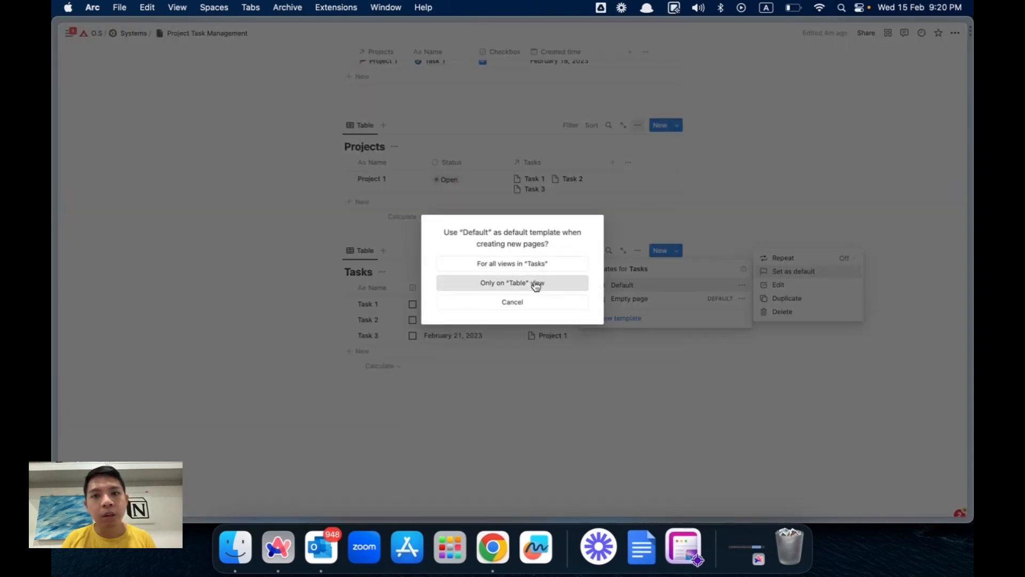
{"action": "left_click", "coordinate": [511, 264]}
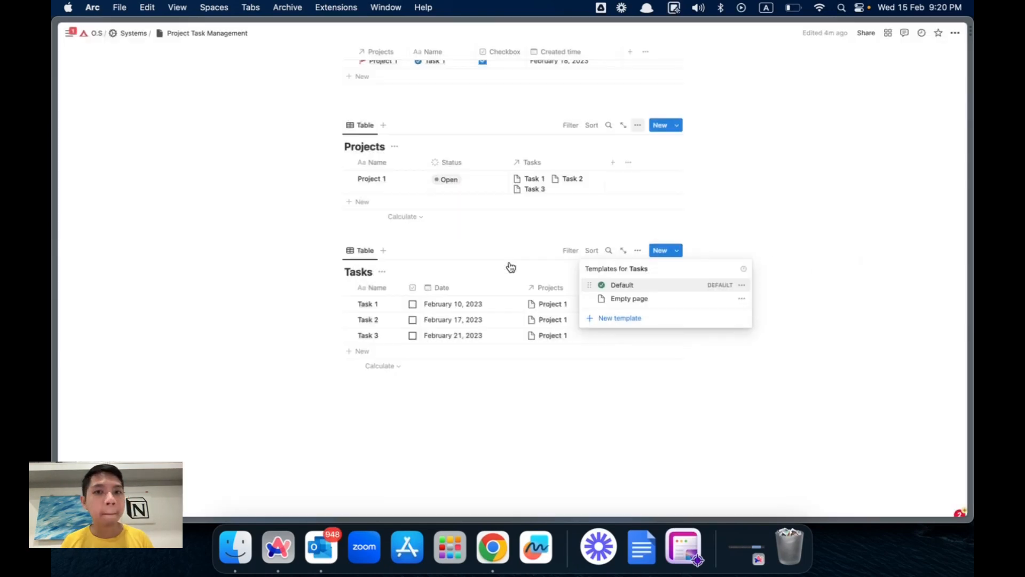
{"action": "left_click", "coordinate": [315, 282]}
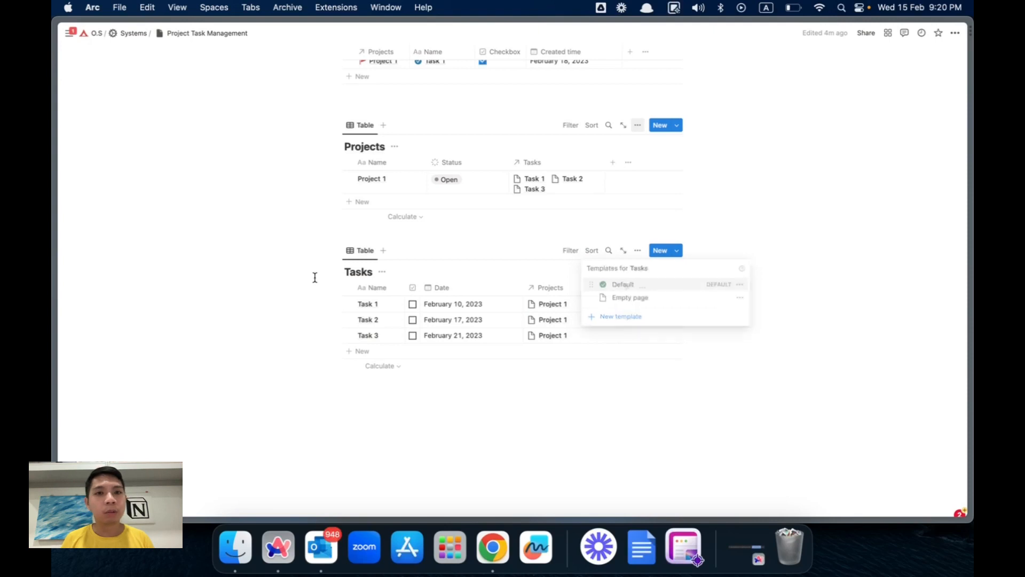
- Add a new row named Task 4 to the Tasks table
{"action": "scroll", "coordinate": [394, 320], "scroll_direction": "down", "scroll_amount": 1}
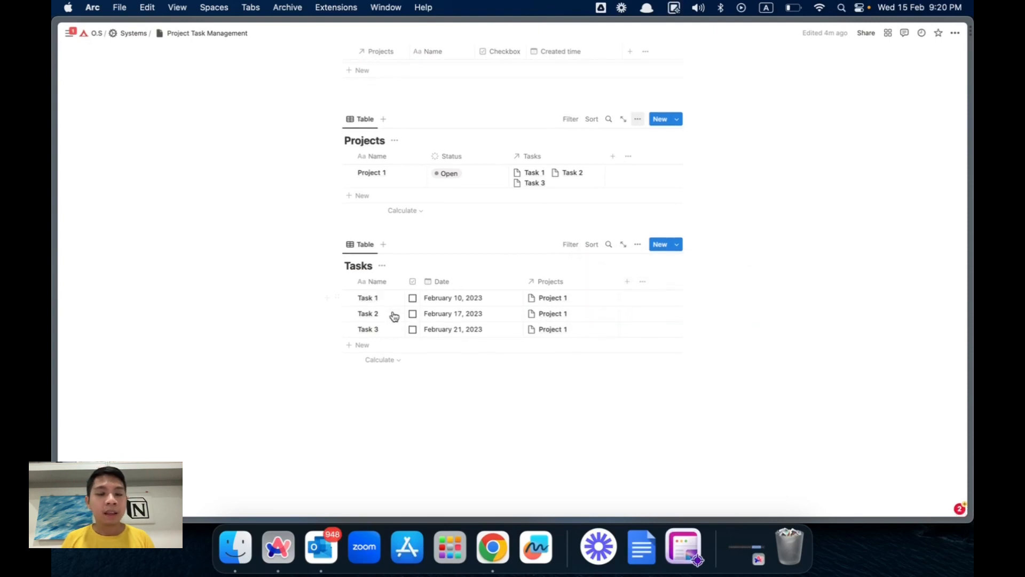
{"action": "left_click", "coordinate": [385, 351]}
{"action": "type", "text": "Task 4"}
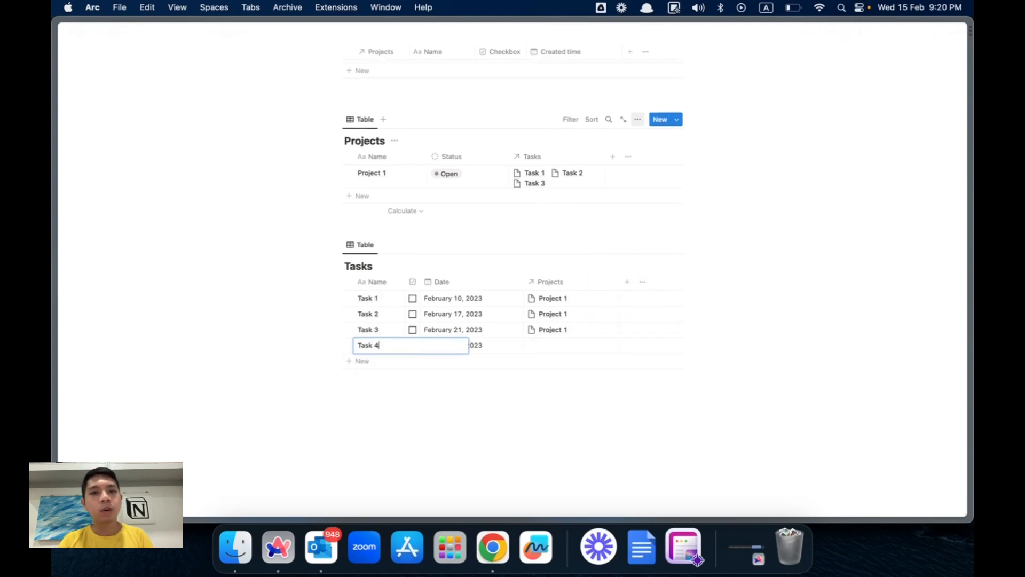
{"action": "key", "text": "Return"}
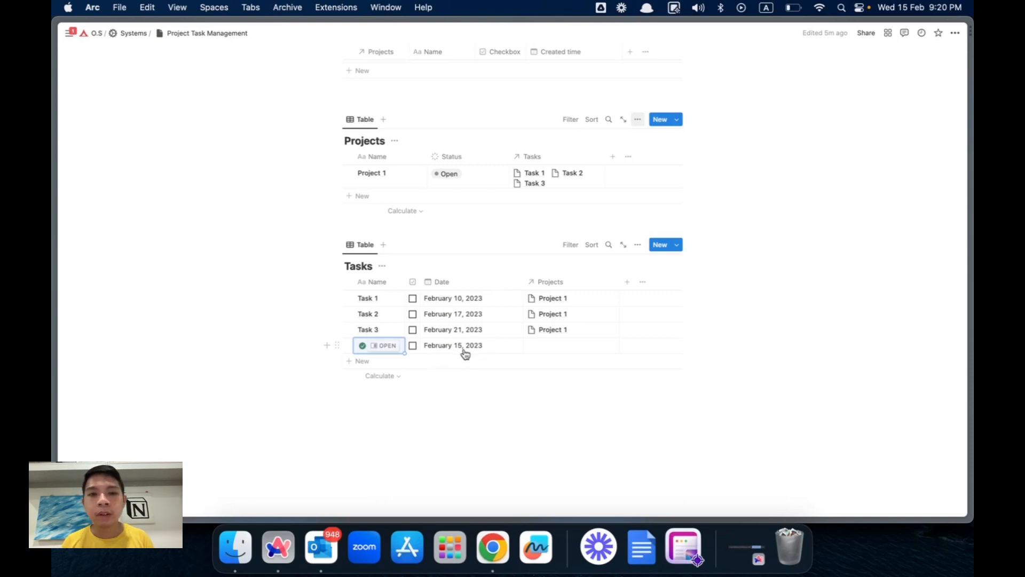
{"action": "left_click", "coordinate": [270, 304]}
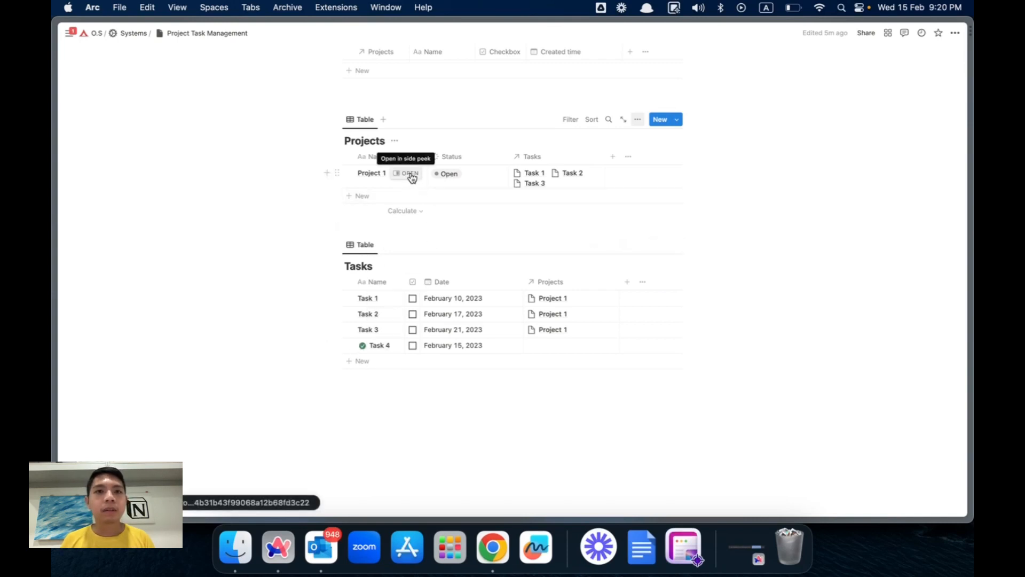
- Open Project 1's page to review its Tasks section and close it again
{"action": "left_click", "coordinate": [411, 175]}
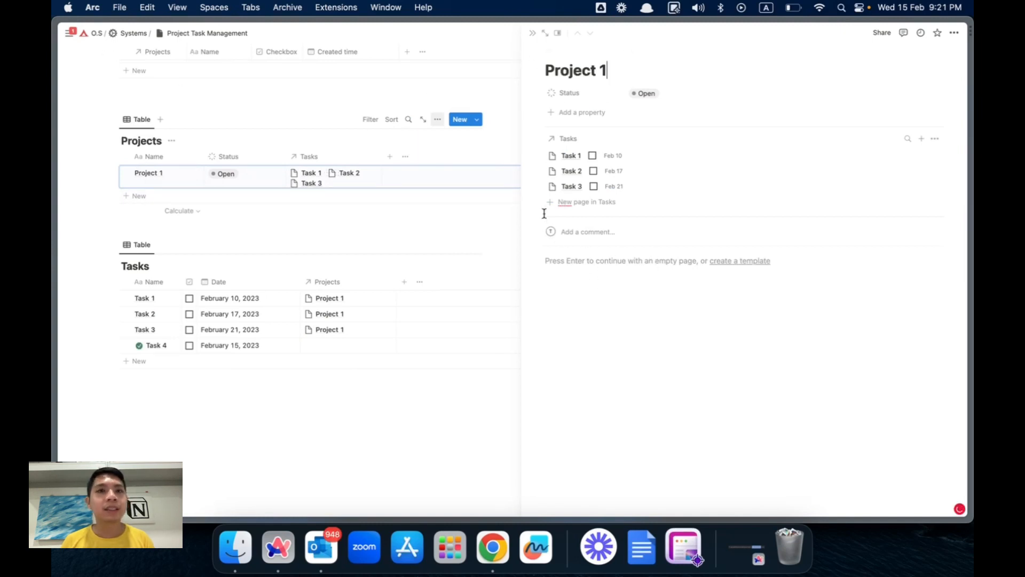
{"action": "left_click", "coordinate": [532, 33]}
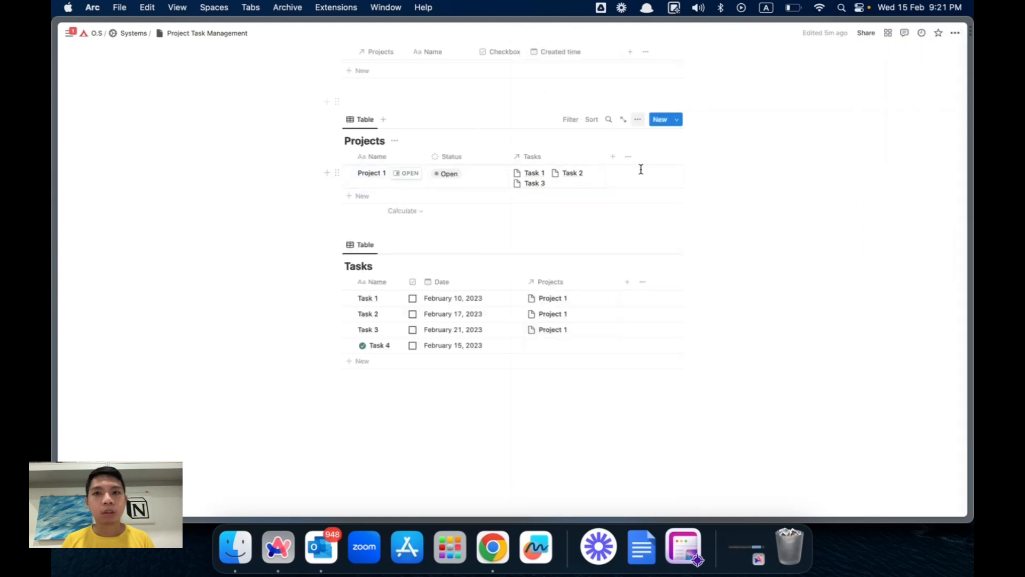
- Create a new template in the Projects database with a purple flag icon and the name Default
{"action": "left_click", "coordinate": [677, 120]}
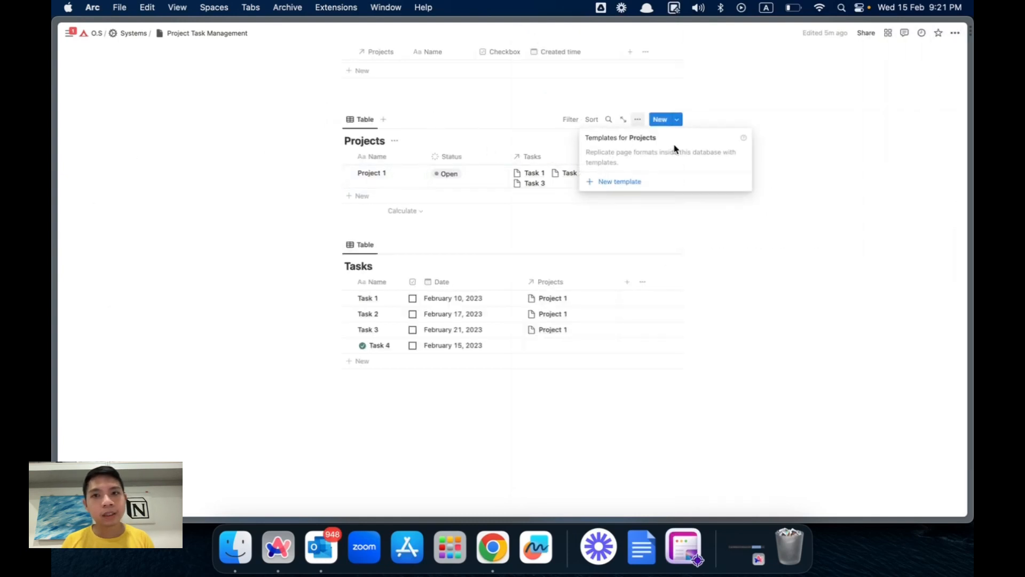
{"action": "left_click", "coordinate": [589, 182]}
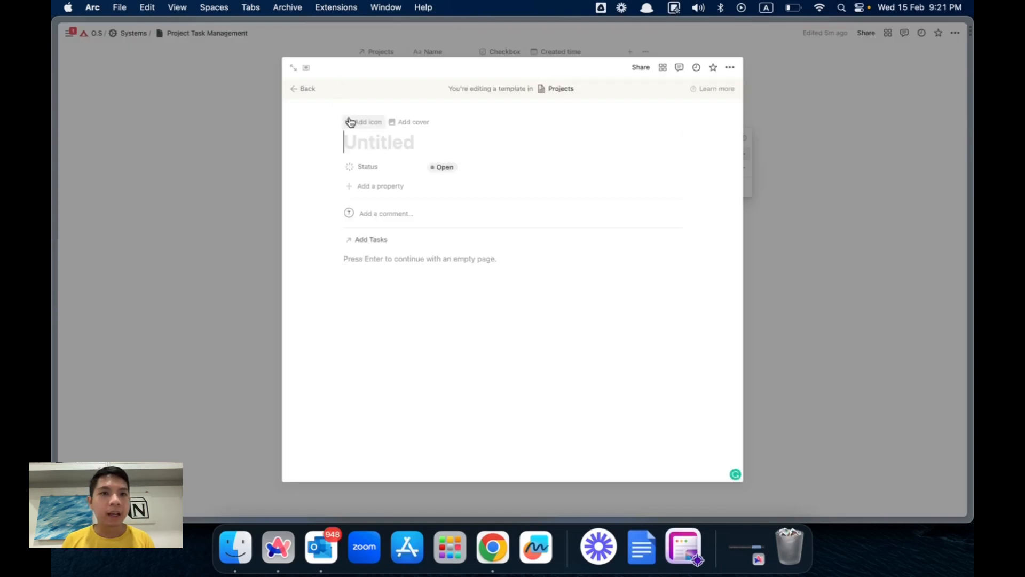
{"action": "left_click", "coordinate": [345, 122]}
{"action": "left_click", "coordinate": [310, 196]}
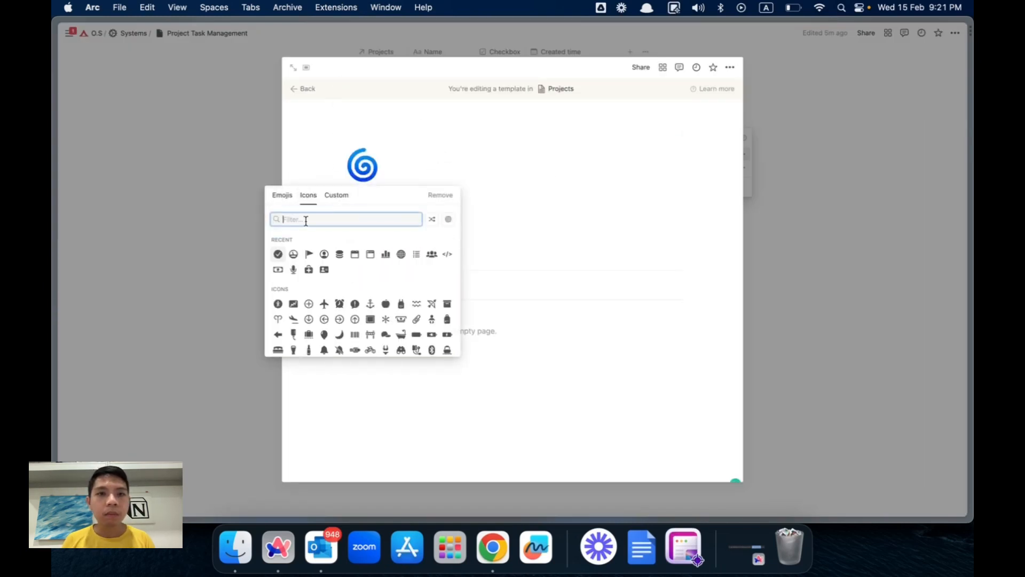
{"action": "left_click", "coordinate": [308, 252]}
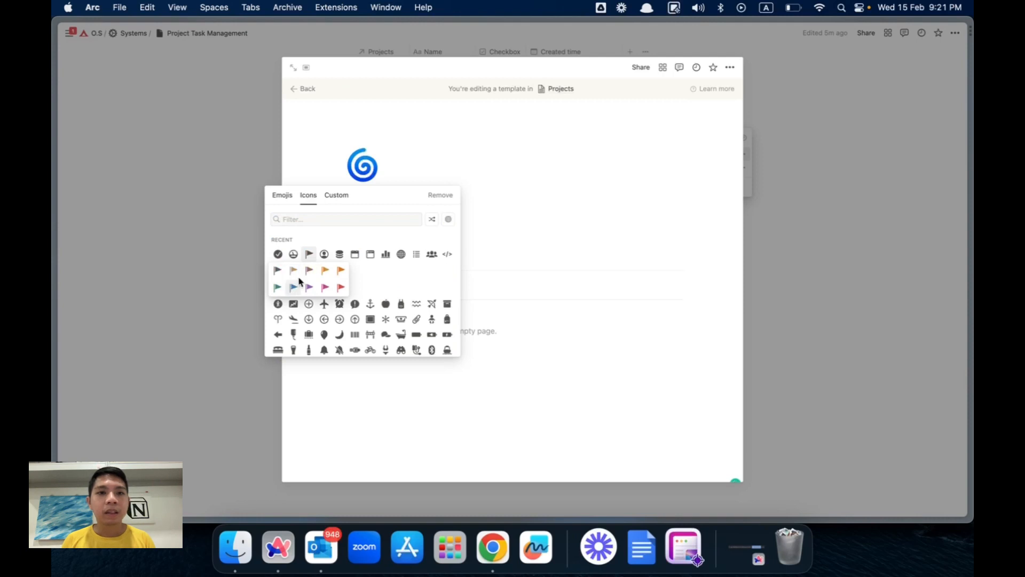
{"action": "left_click", "coordinate": [312, 285]}
{"action": "left_click", "coordinate": [388, 217]}
{"action": "type", "text": "Default"}
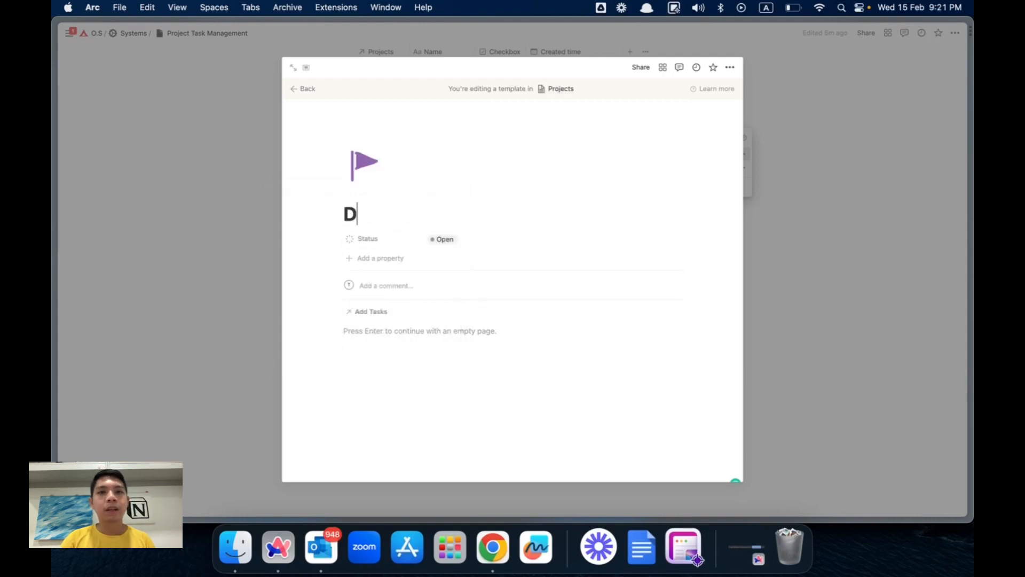
- Insert a linked view of the Tasks database into the Default project template's body, copying its existing Table view
{"action": "left_click", "coordinate": [397, 337]}
{"action": "type", "text": "/"}
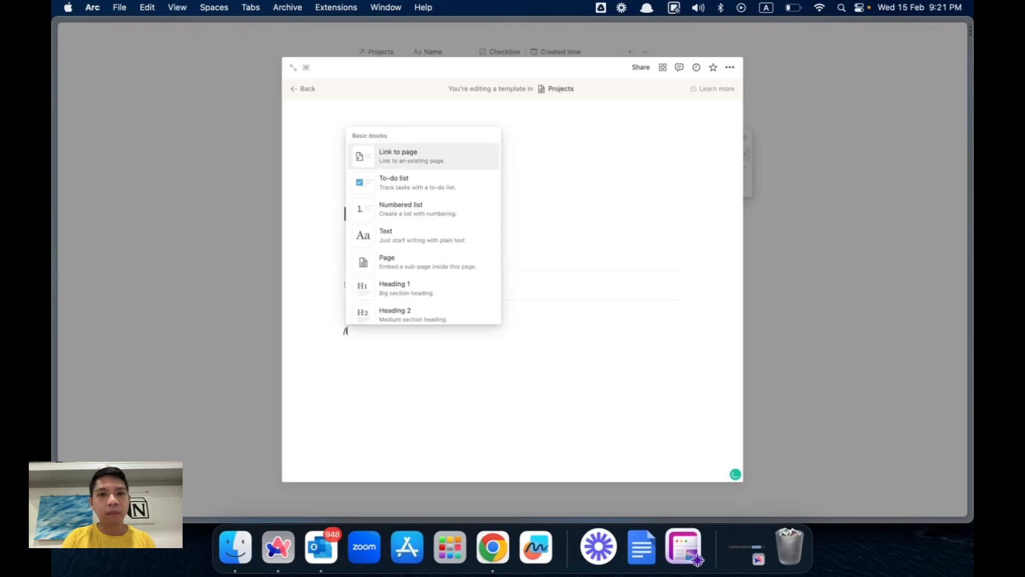
{"action": "type", "text": "linked"}
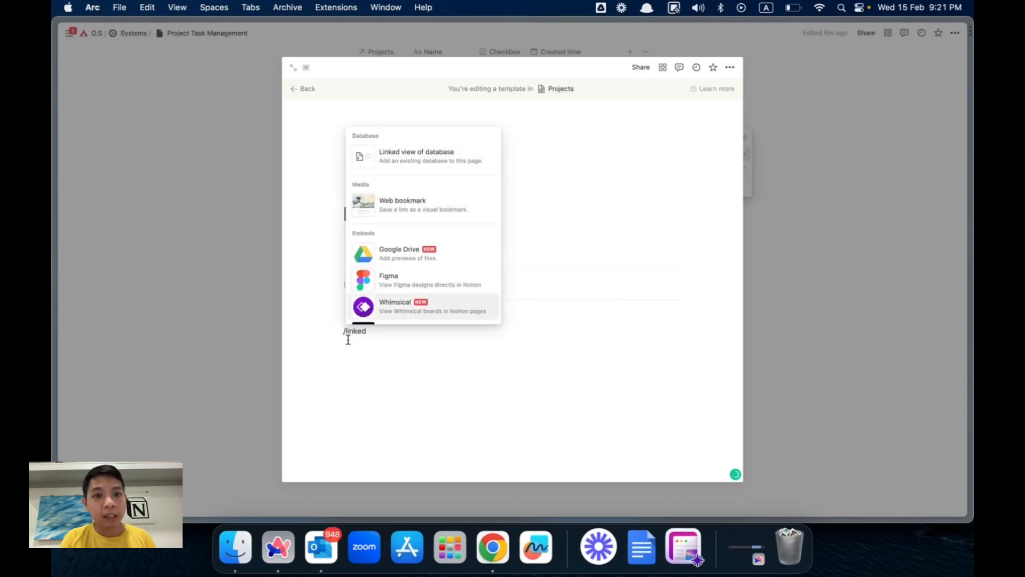
{"action": "left_click", "coordinate": [441, 164]}
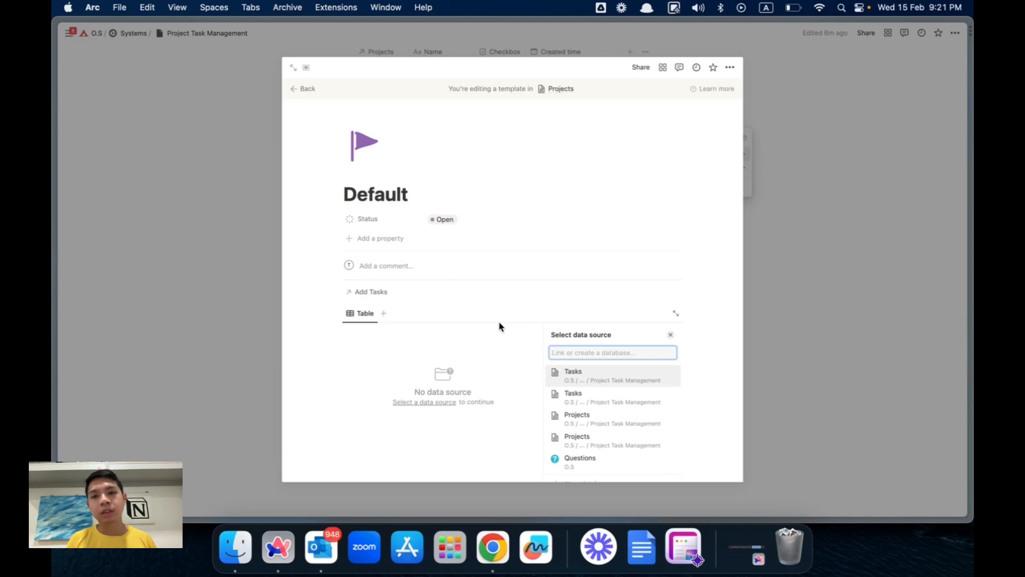
{"action": "left_click", "coordinate": [563, 376]}
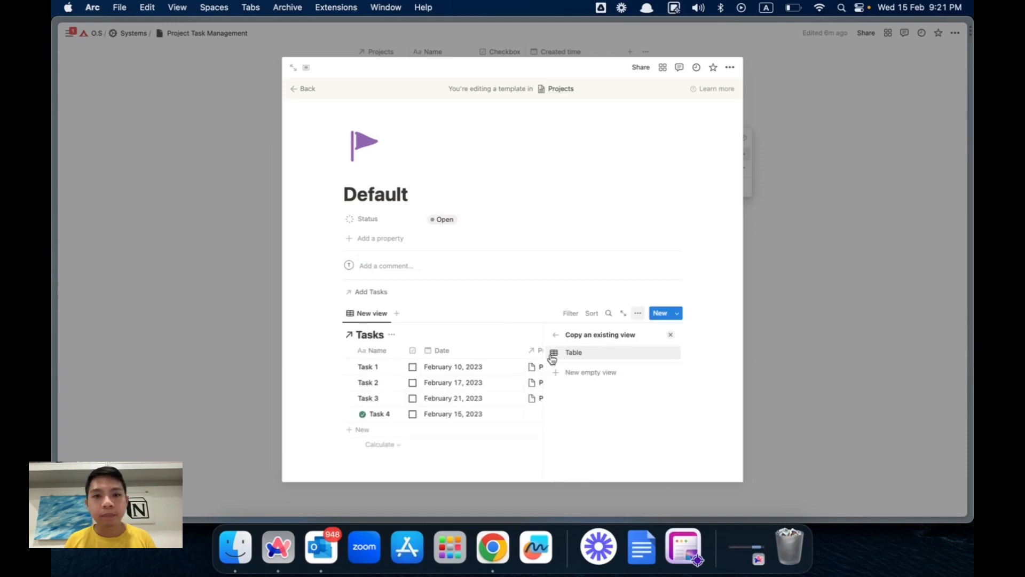
{"action": "left_click", "coordinate": [553, 357]}
{"action": "key", "text": "Escape"}
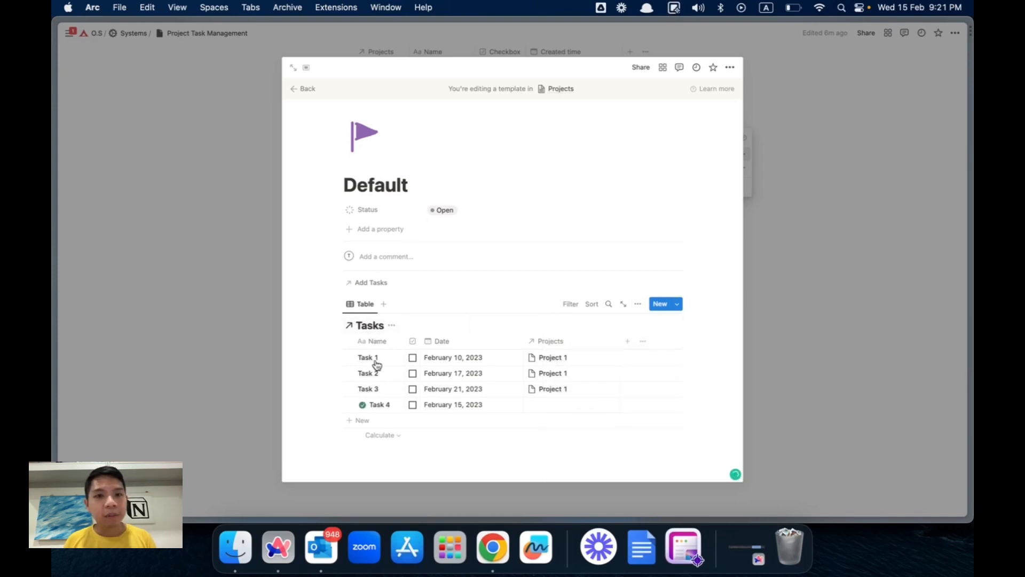
- Close the Default template and reopen it for editing from the Projects database's template list
{"action": "left_click", "coordinate": [241, 333]}
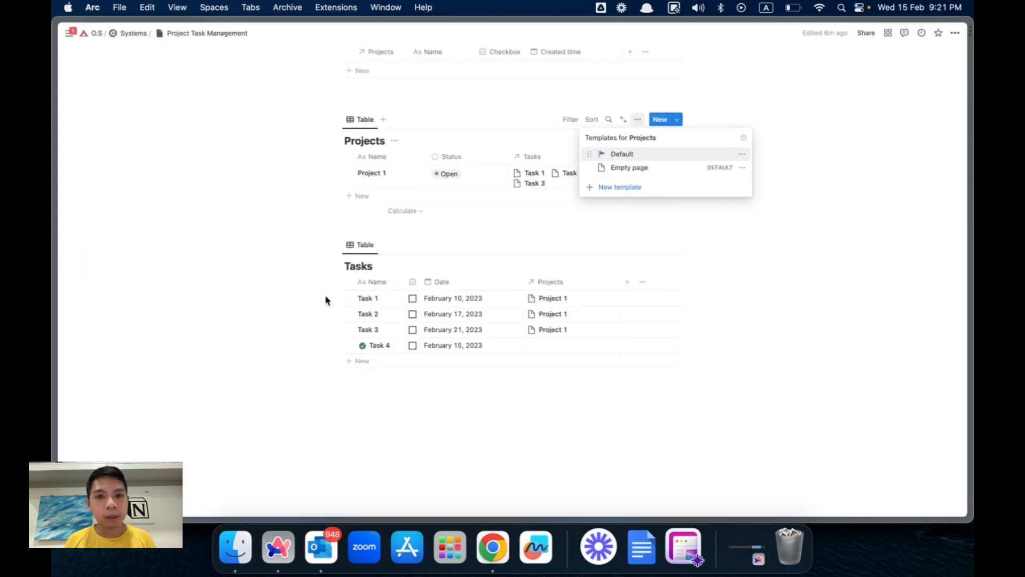
{"action": "left_click", "coordinate": [376, 290]}
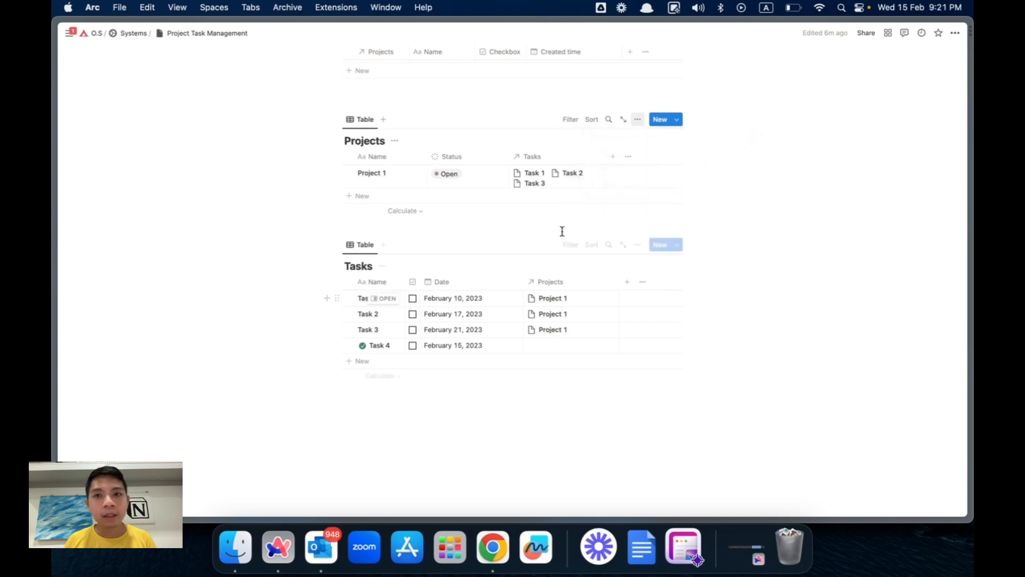
{"action": "left_click", "coordinate": [679, 120]}
{"action": "left_click", "coordinate": [741, 153]}
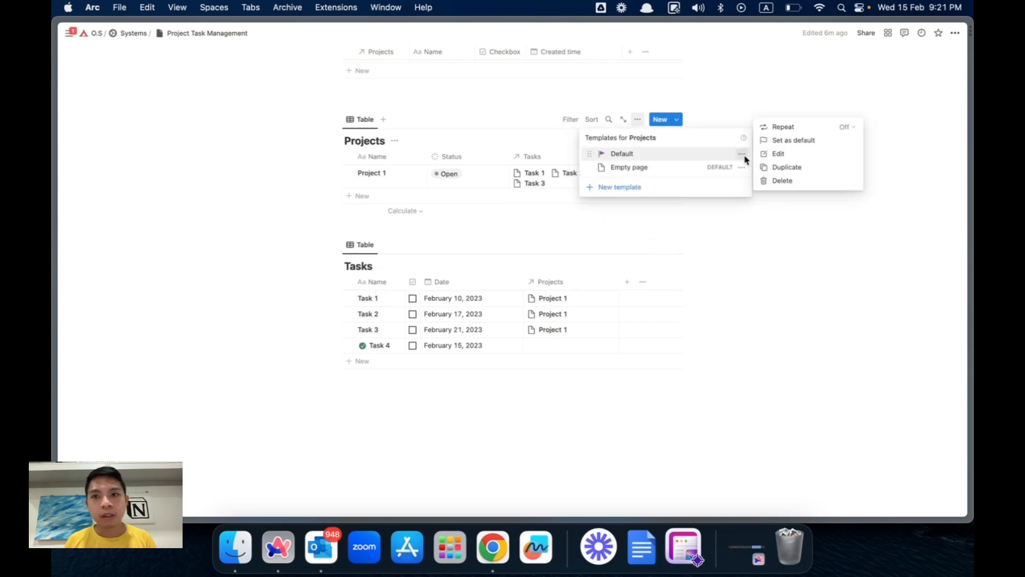
{"action": "left_click", "coordinate": [775, 141]}
{"action": "key", "text": "Escape"}
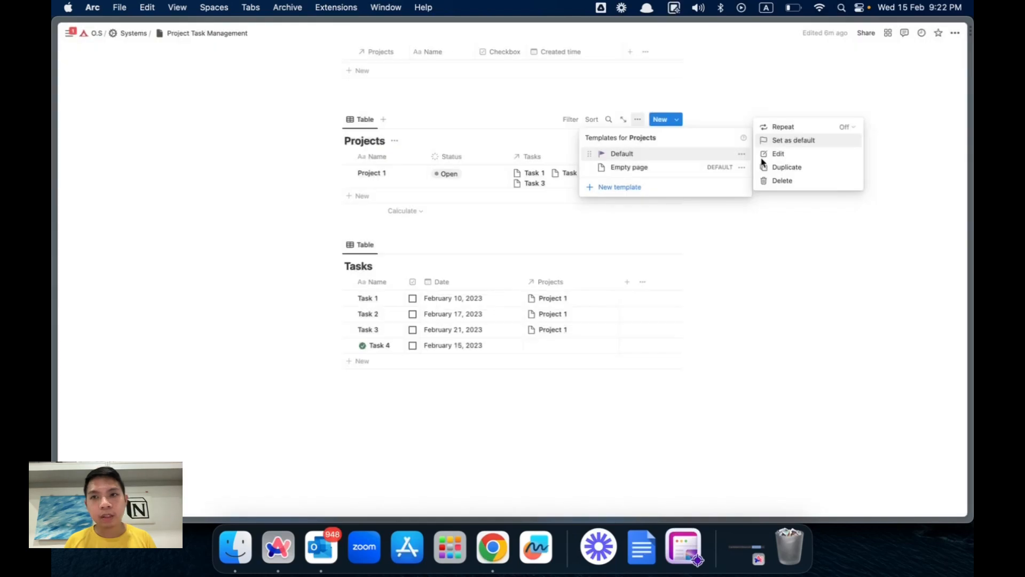
{"action": "left_click", "coordinate": [770, 154]}
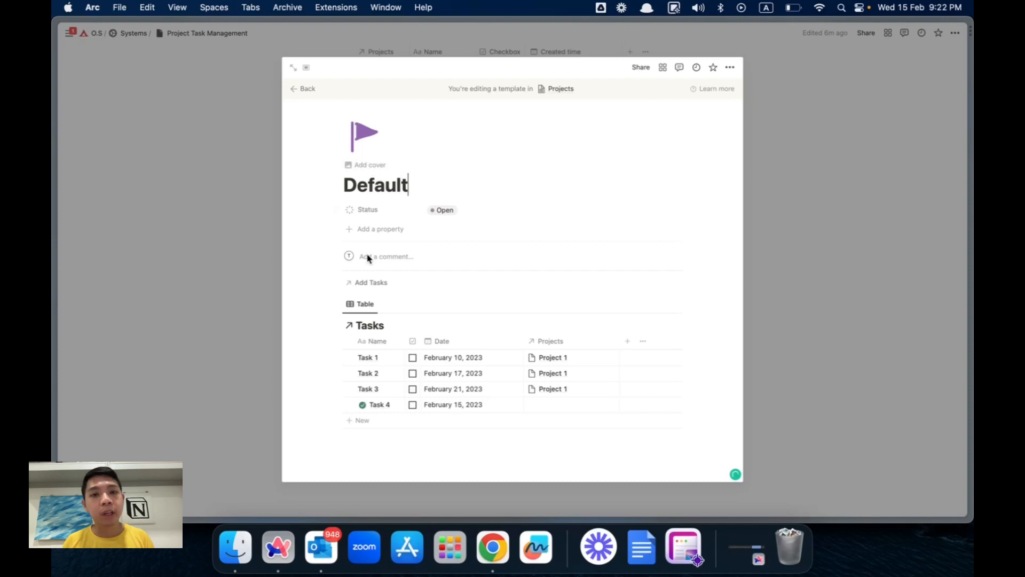
- Add a second table view without a data source beside the linked Tasks view, and return to the first view
{"action": "left_click", "coordinate": [384, 304]}
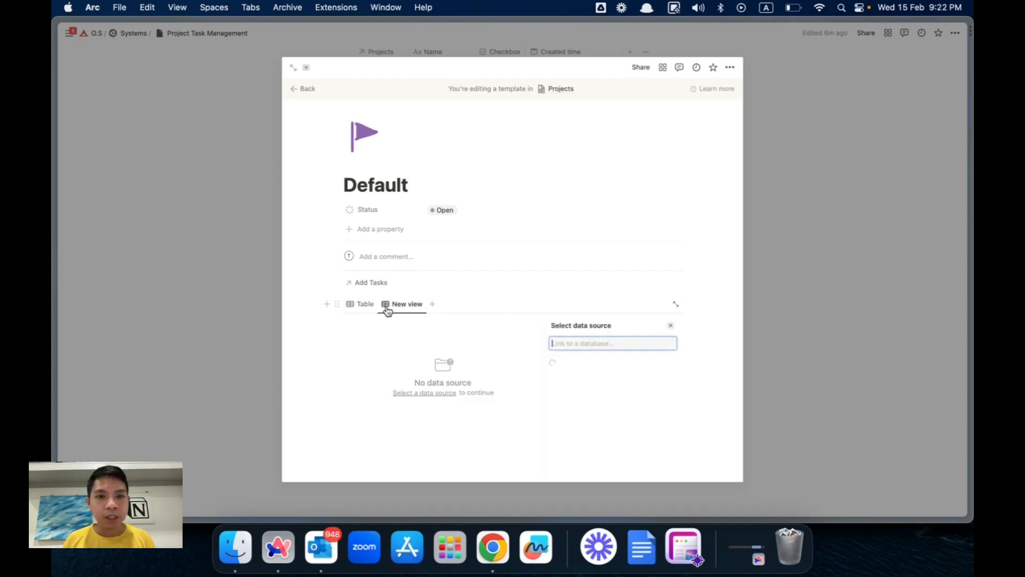
{"action": "left_click", "coordinate": [398, 321]}
{"action": "left_click", "coordinate": [371, 317]}
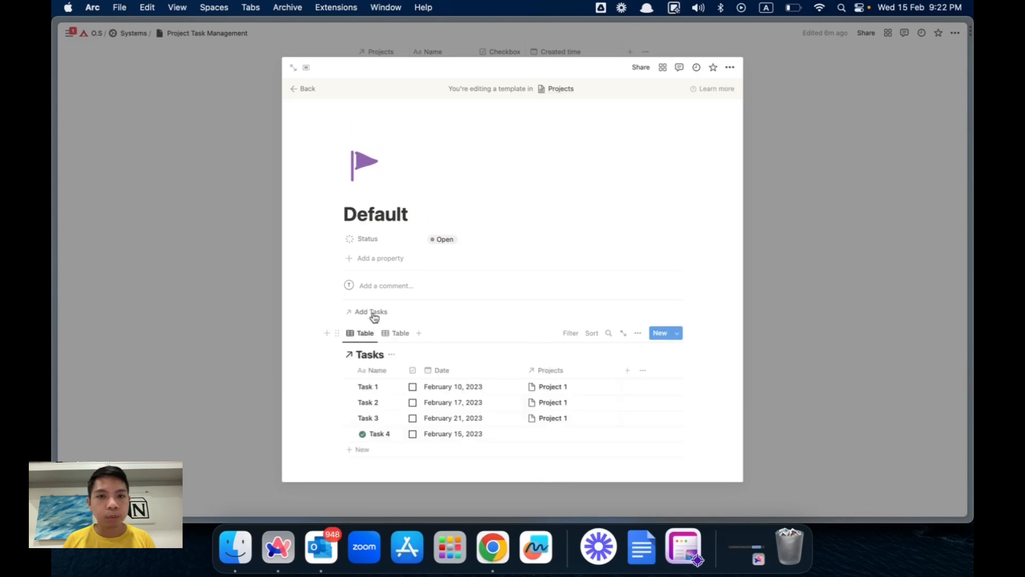
{"action": "left_click", "coordinate": [367, 333]}
- Try to delete the second, empty Table view in the template and go back to the first Table view
{"action": "left_click", "coordinate": [396, 333]}
{"action": "left_click", "coordinate": [396, 333]}
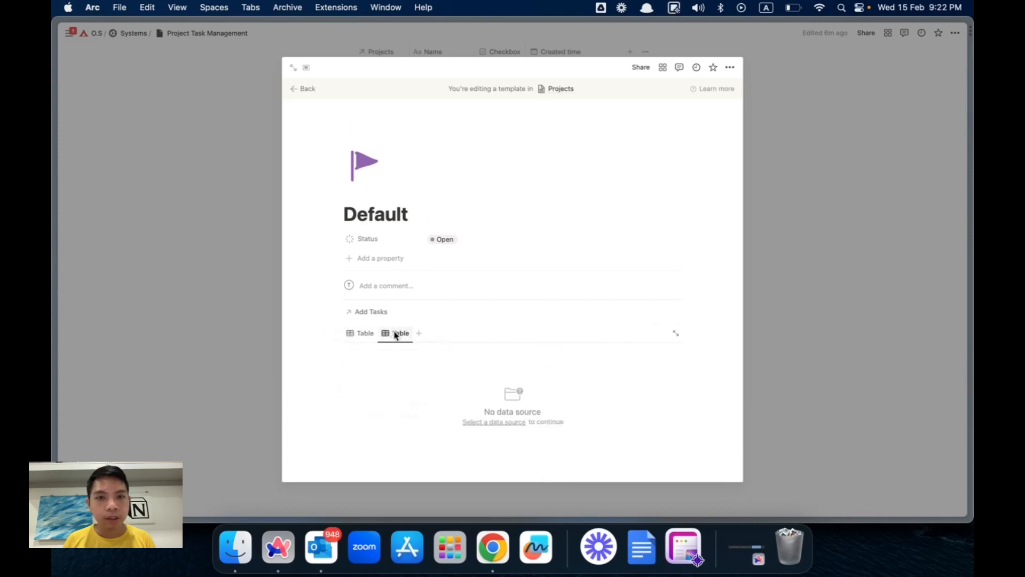
{"action": "left_click", "coordinate": [397, 333]}
{"action": "left_click", "coordinate": [412, 418]}
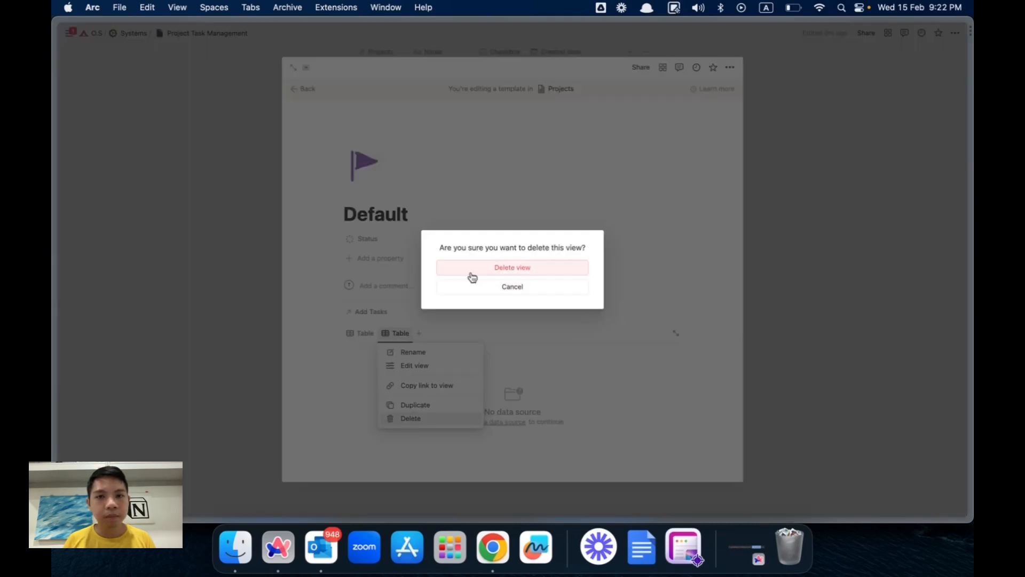
{"action": "left_click", "coordinate": [466, 287]}
{"action": "left_click", "coordinate": [352, 334]}
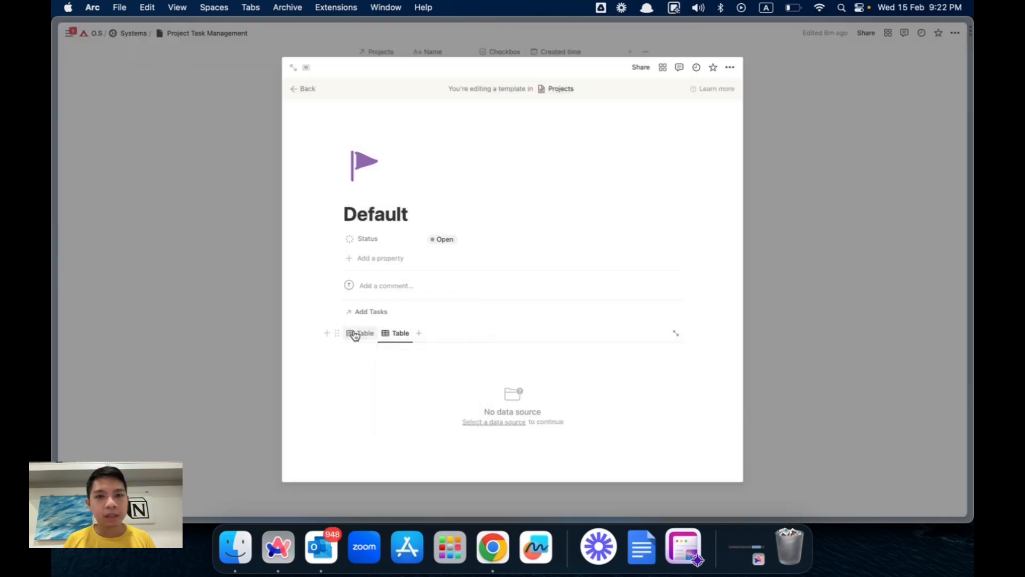
{"action": "left_click", "coordinate": [368, 334]}
{"action": "scroll", "coordinate": [521, 334], "scroll_direction": "down", "scroll_amount": 1}
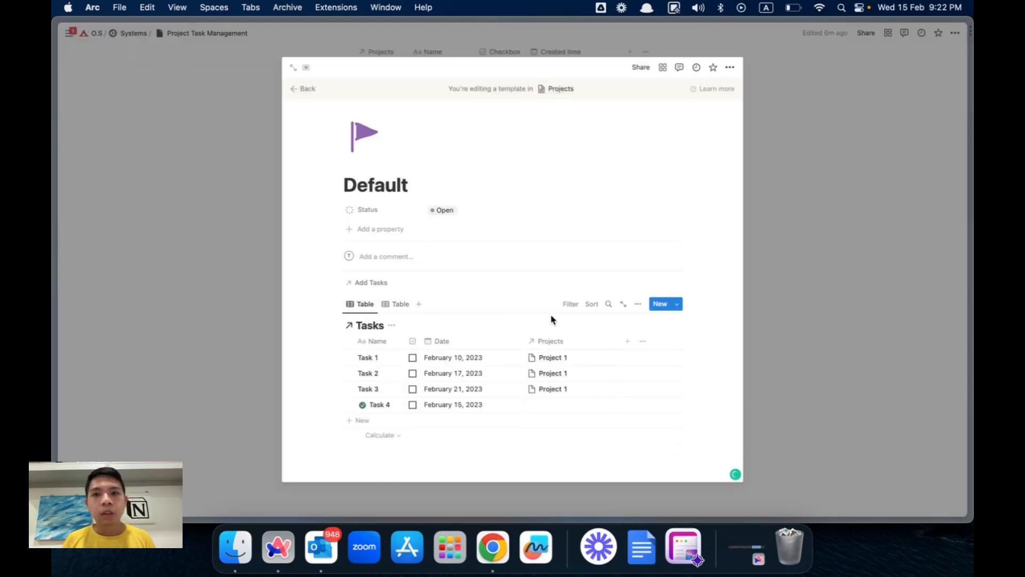
- Filter the template's linked Tasks view to Projects contains Default, save it for everyone, hide the filter bar and close the template
{"action": "left_click", "coordinate": [569, 305]}
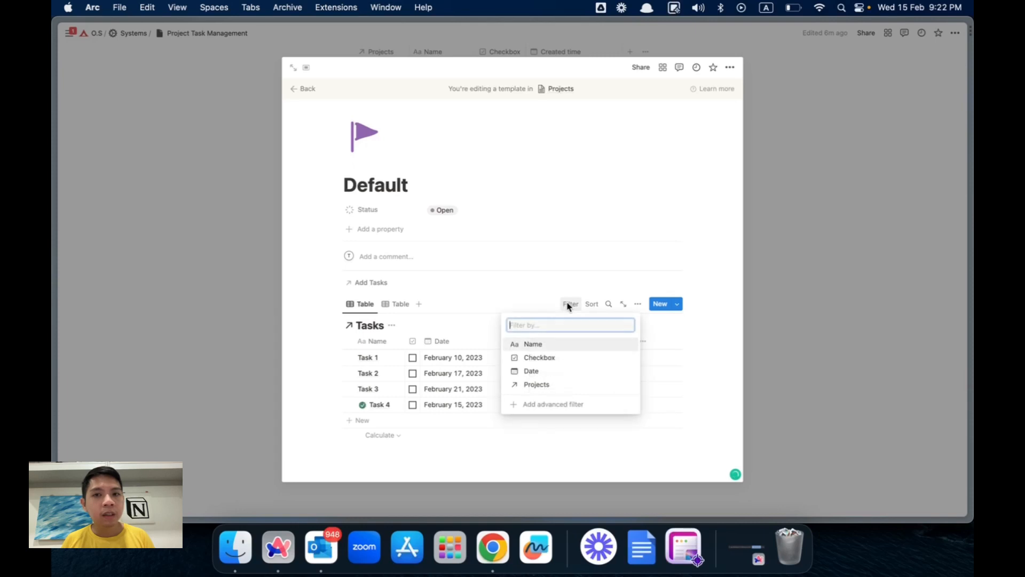
{"action": "left_click", "coordinate": [528, 385]}
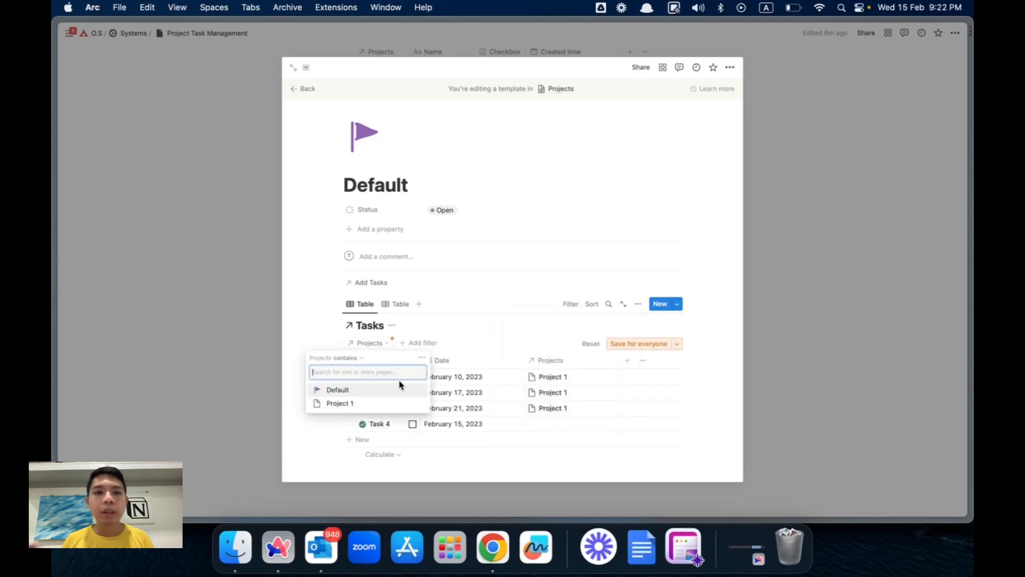
{"action": "left_click", "coordinate": [356, 389]}
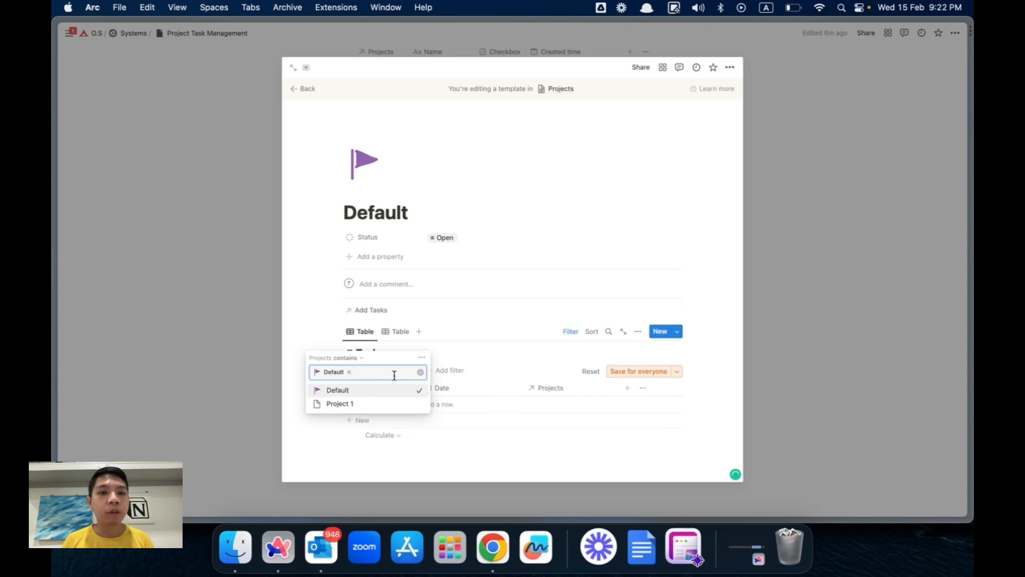
{"action": "left_click", "coordinate": [464, 352]}
{"action": "left_click", "coordinate": [621, 372]}
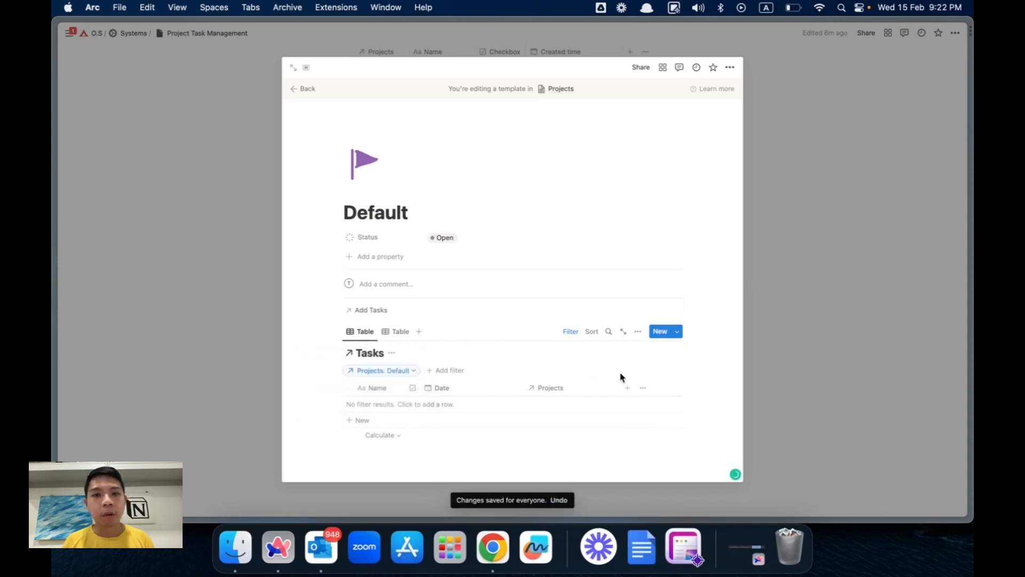
{"action": "left_click", "coordinate": [569, 335]}
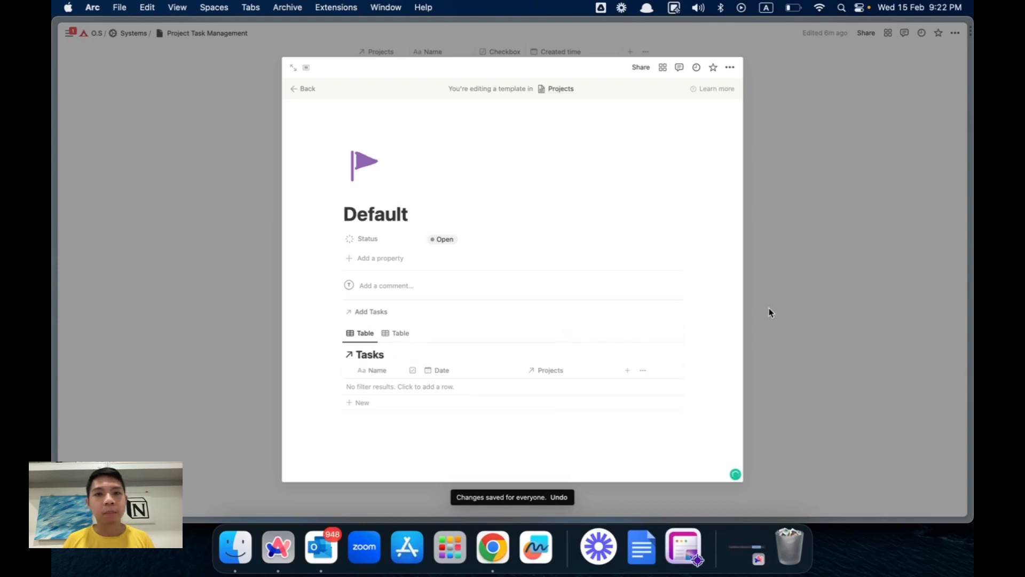
{"action": "left_click", "coordinate": [822, 299]}
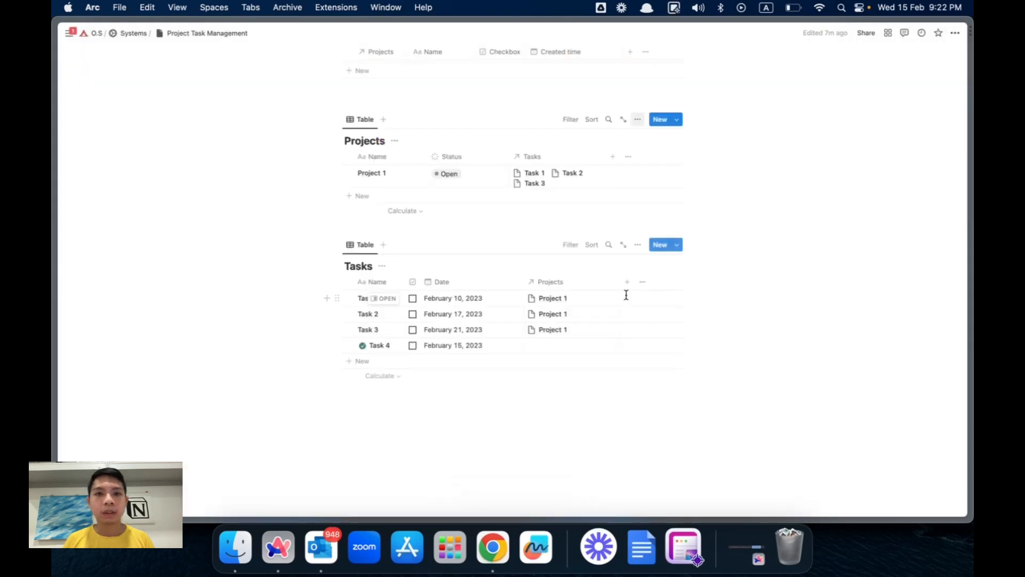
- Make the Default template the default for all views in Projects
{"action": "left_click", "coordinate": [677, 120]}
{"action": "left_click", "coordinate": [741, 154]}
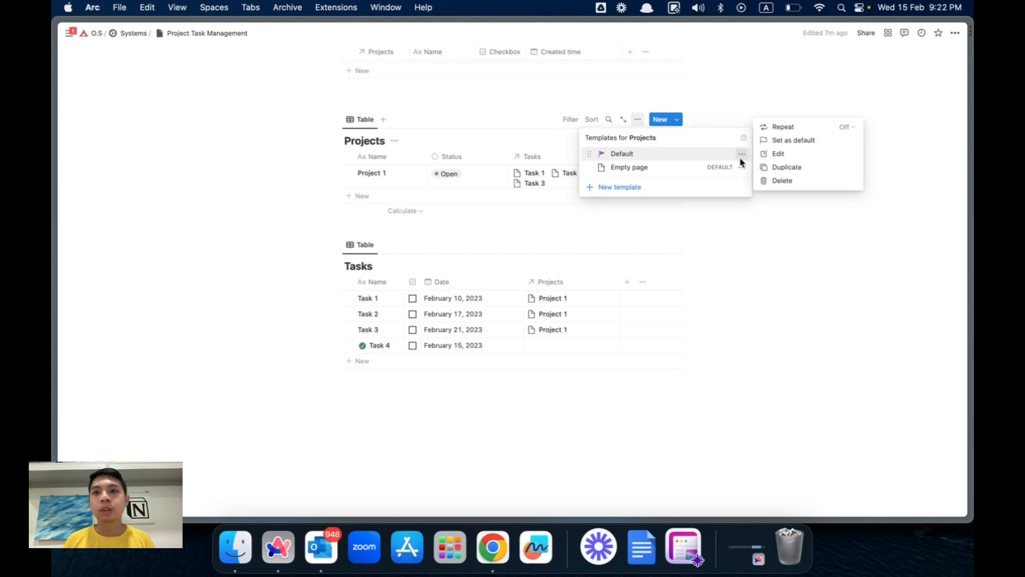
{"action": "left_click", "coordinate": [768, 145]}
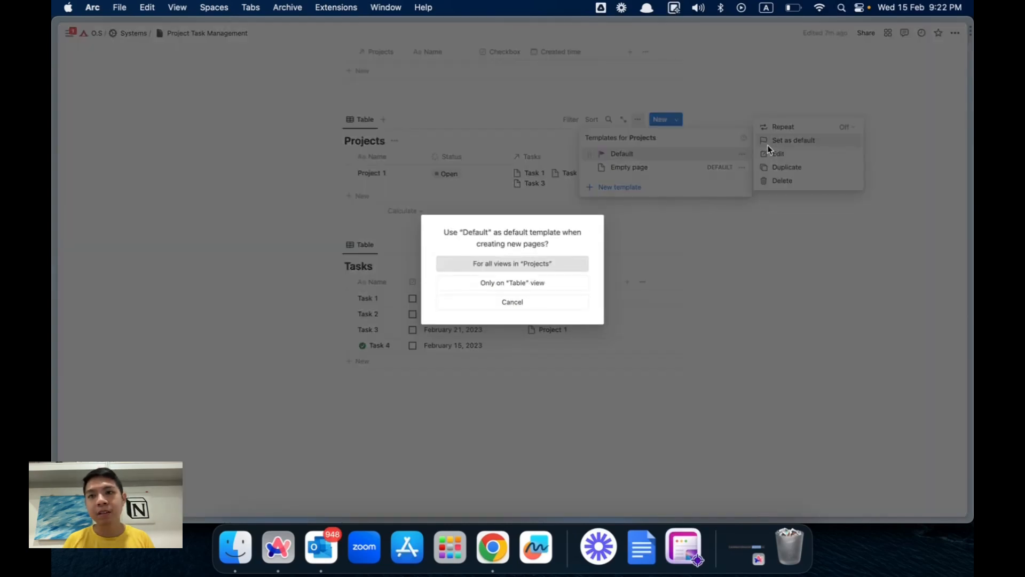
{"action": "left_click", "coordinate": [524, 264]}
{"action": "left_click", "coordinate": [283, 204]}
- Add a new row named Project 2 to the Projects table and open its page
{"action": "left_click", "coordinate": [359, 196]}
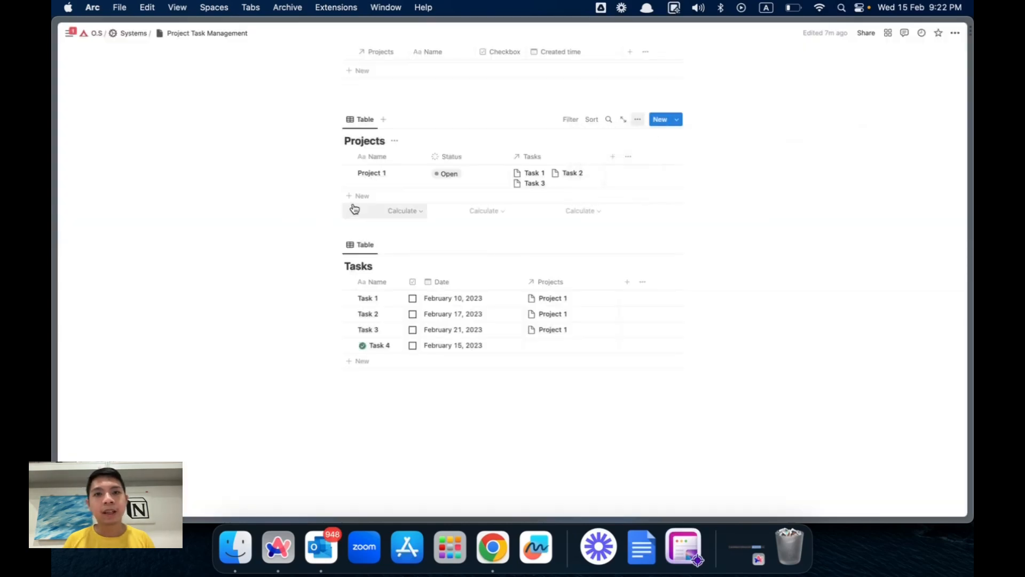
{"action": "type", "text": "Proked"}
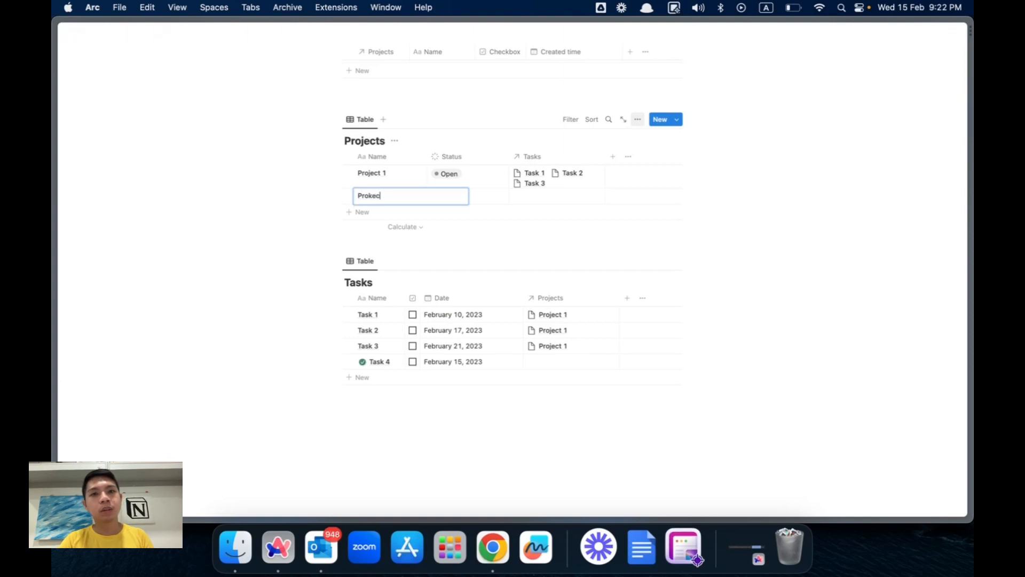
{"action": "key", "text": "Return"}
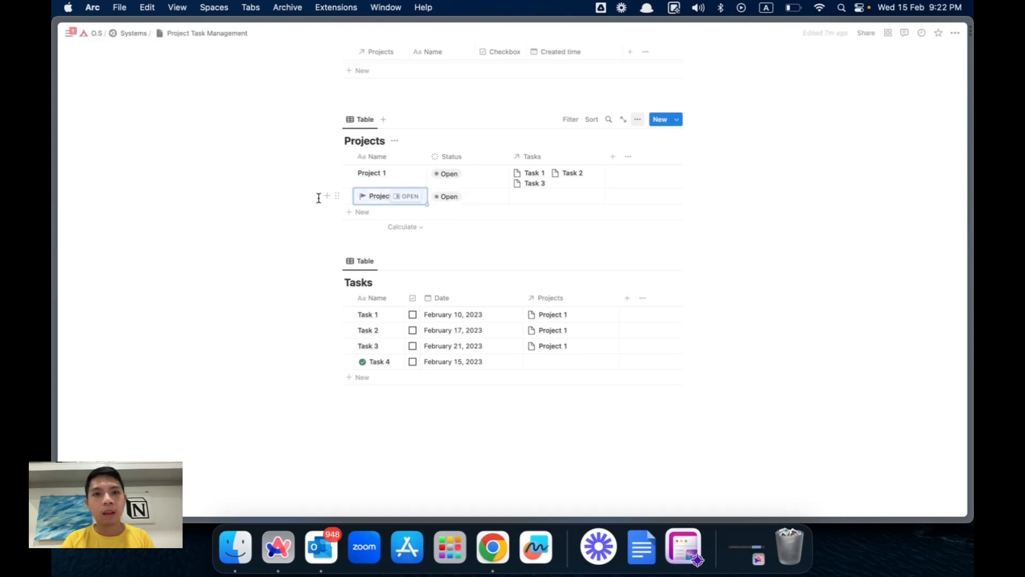
{"action": "left_click", "coordinate": [391, 197]}
{"action": "scroll", "coordinate": [369, 270], "scroll_direction": "down", "scroll_amount": 1}
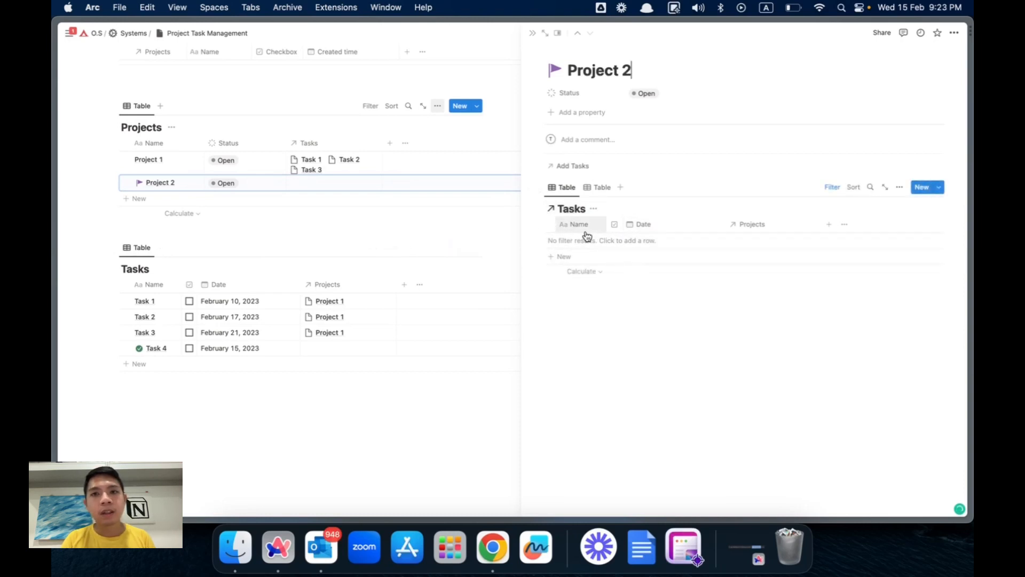
- Add a task named Task 5 in the linked Tasks table on Project 2's page
{"action": "left_click", "coordinate": [565, 256]}
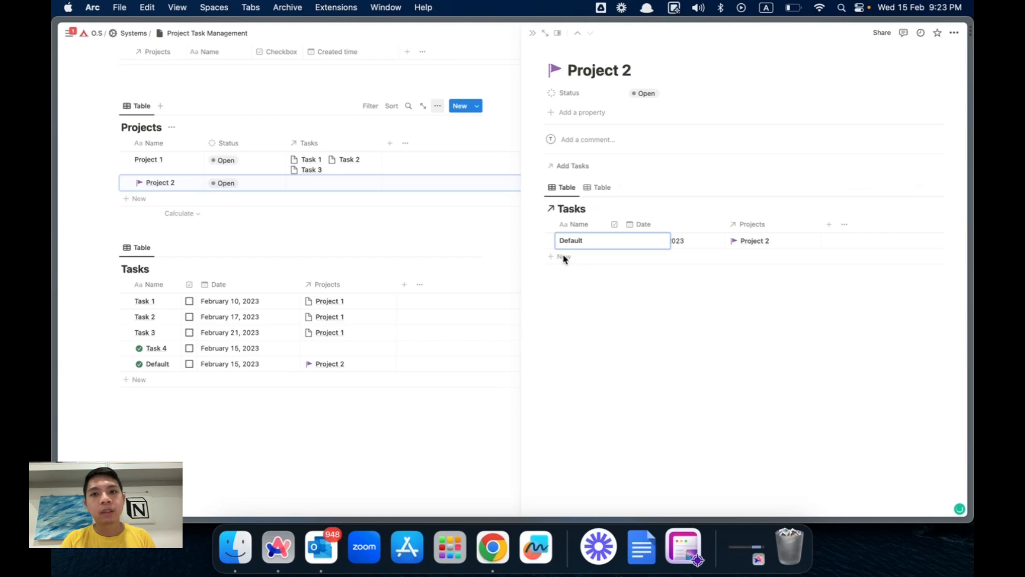
{"action": "key", "text": "super+a"}
{"action": "type", "text": "Task "}
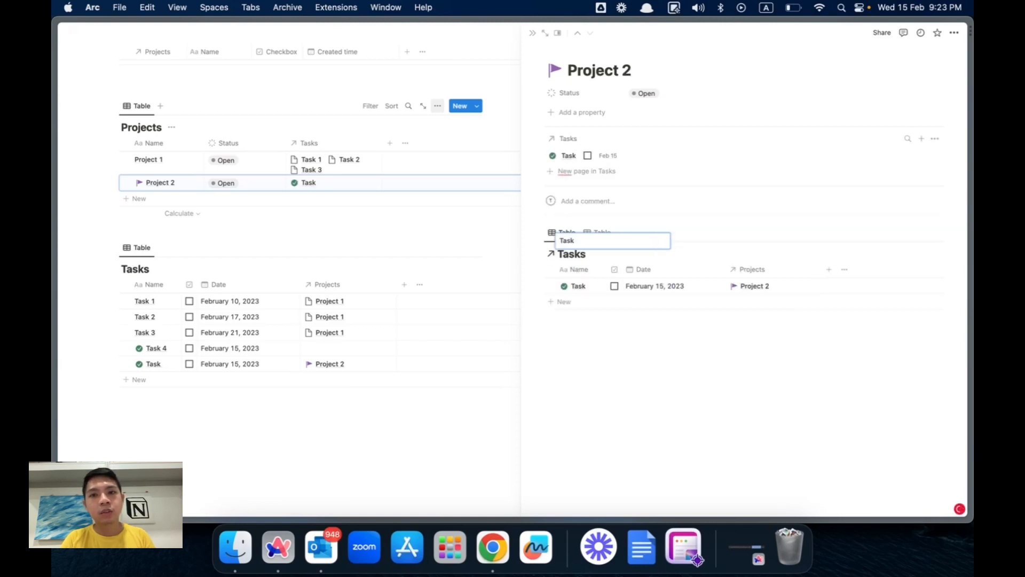
{"action": "type", "text": "5"}
{"action": "key", "text": "Return"}
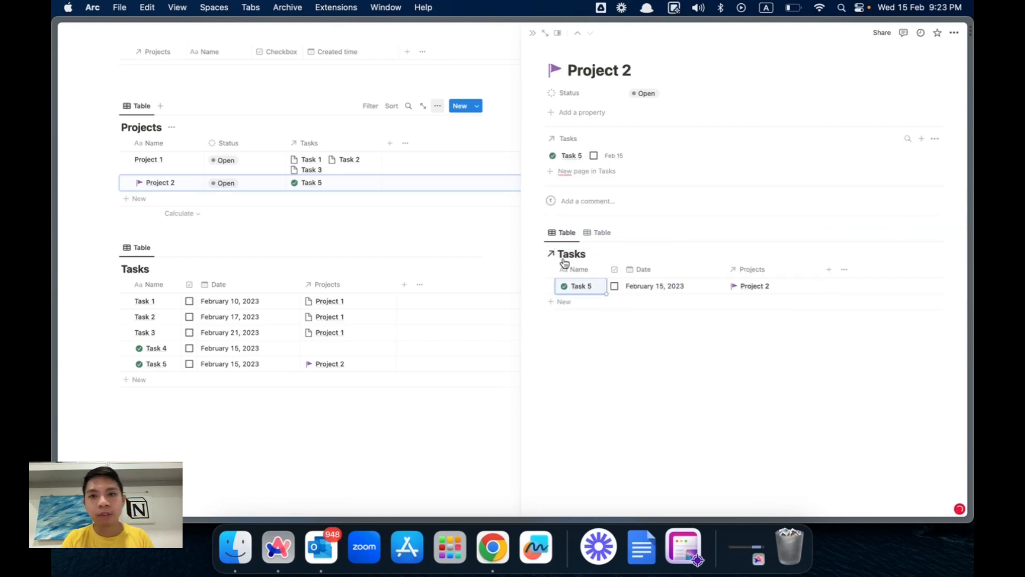
- Add two more tasks named Task 6 and Task 7 to the linked Tasks table on Project 2's page
{"action": "left_click", "coordinate": [564, 301]}
{"action": "type", "text": "T"}
{"action": "key", "text": "super+a"}
{"action": "type", "text": "Task 6"}
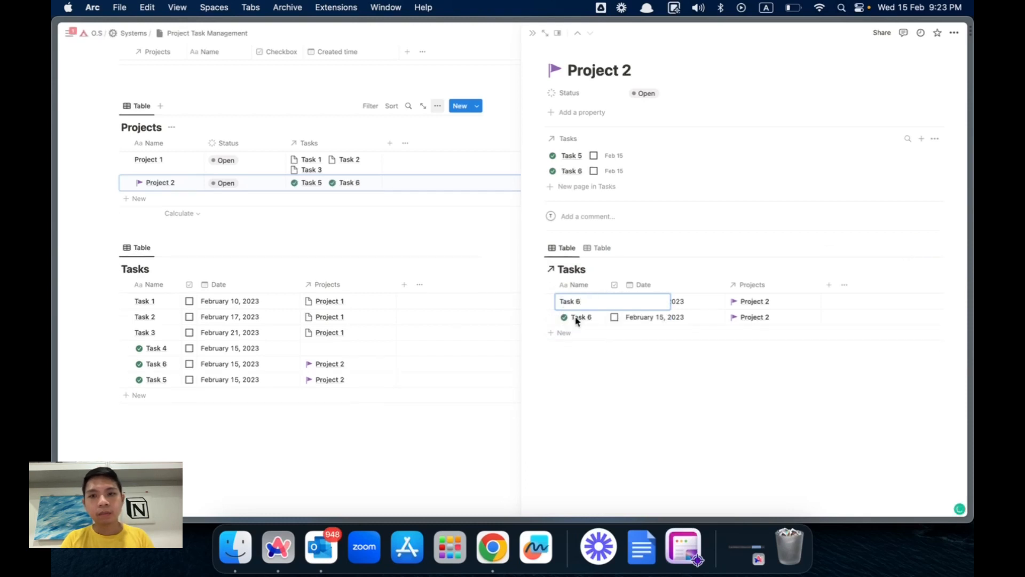
{"action": "key", "text": "Return"}
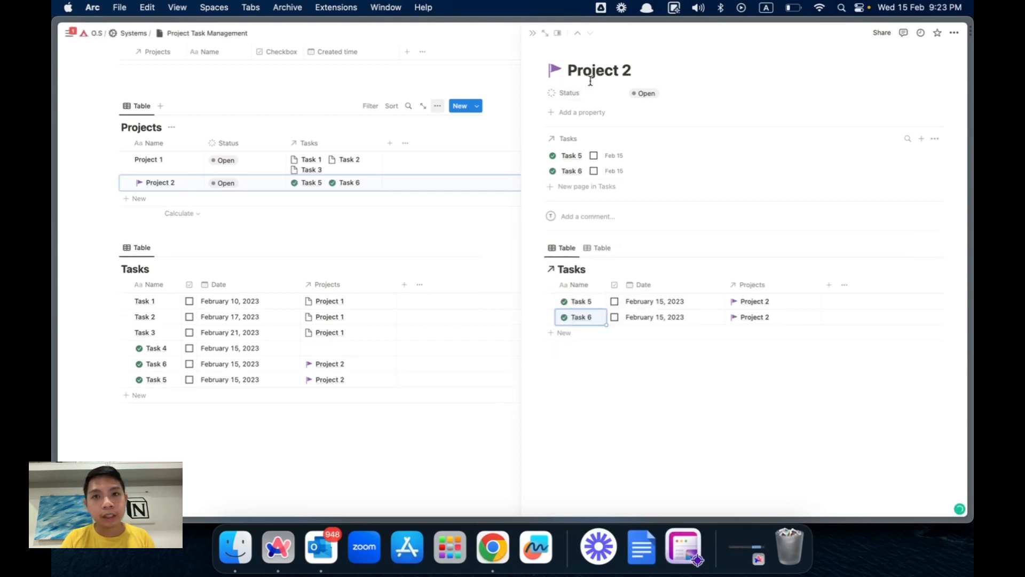
{"action": "left_click", "coordinate": [586, 338]}
{"action": "type", "text": "Task 7"}
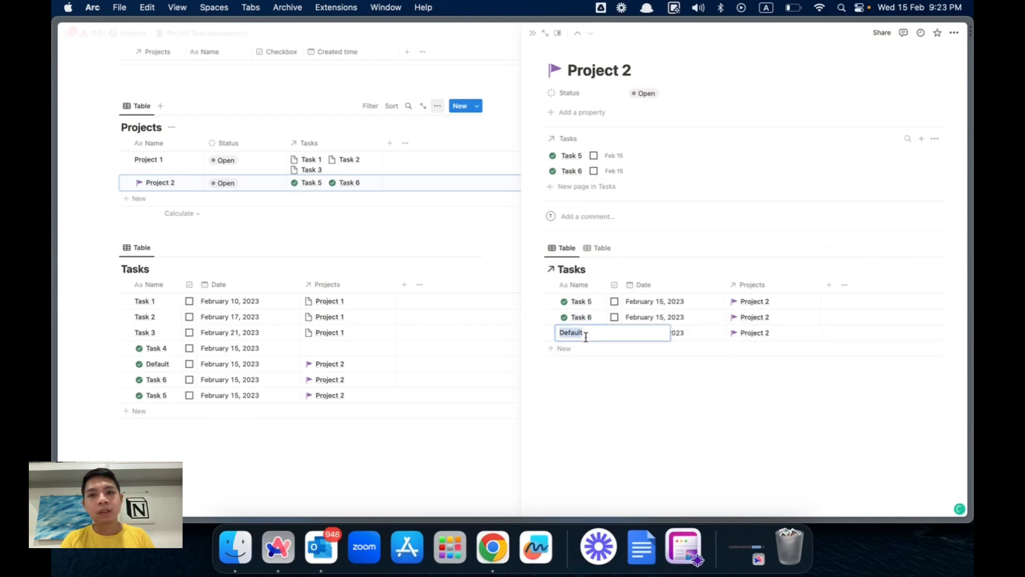
{"action": "key", "text": "Return"}
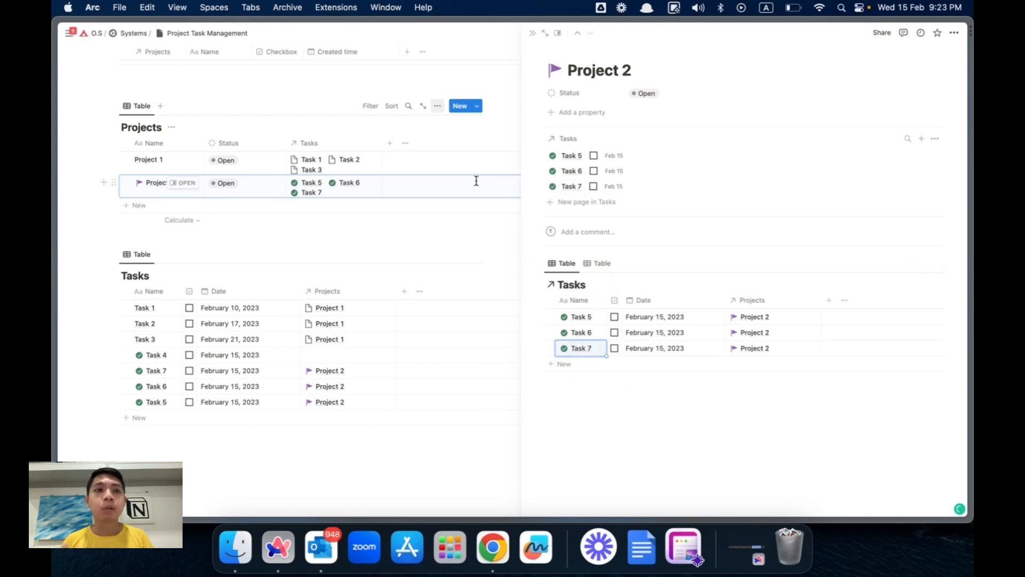
- Check off Task 5 and Task 6 in Project 2's Tasks relation, leave Task 7 unchecked, and close the page
{"action": "left_click", "coordinate": [594, 156]}
{"action": "left_click", "coordinate": [594, 171]}
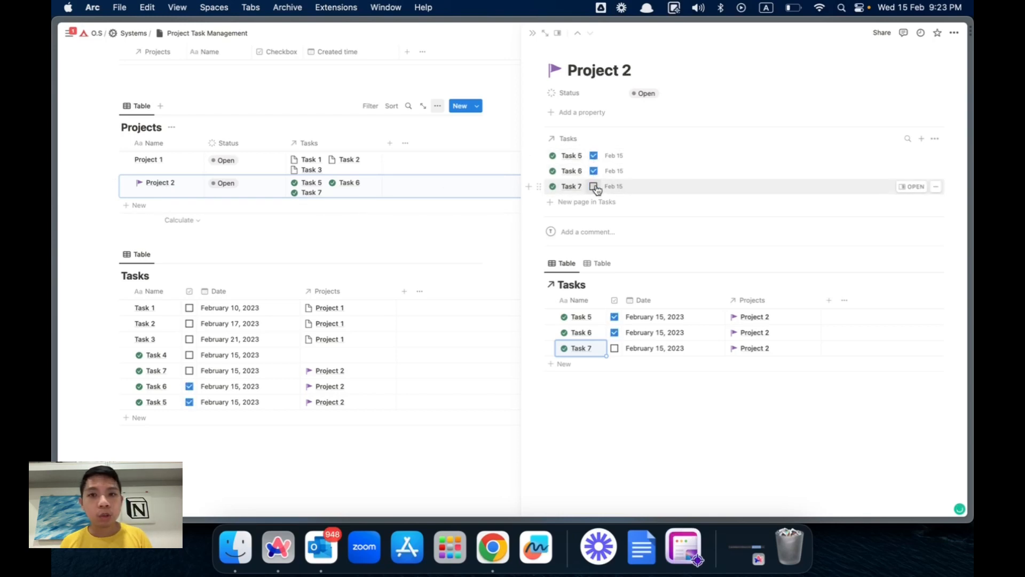
{"action": "left_click", "coordinate": [594, 186]}
{"action": "left_click", "coordinate": [595, 186]}
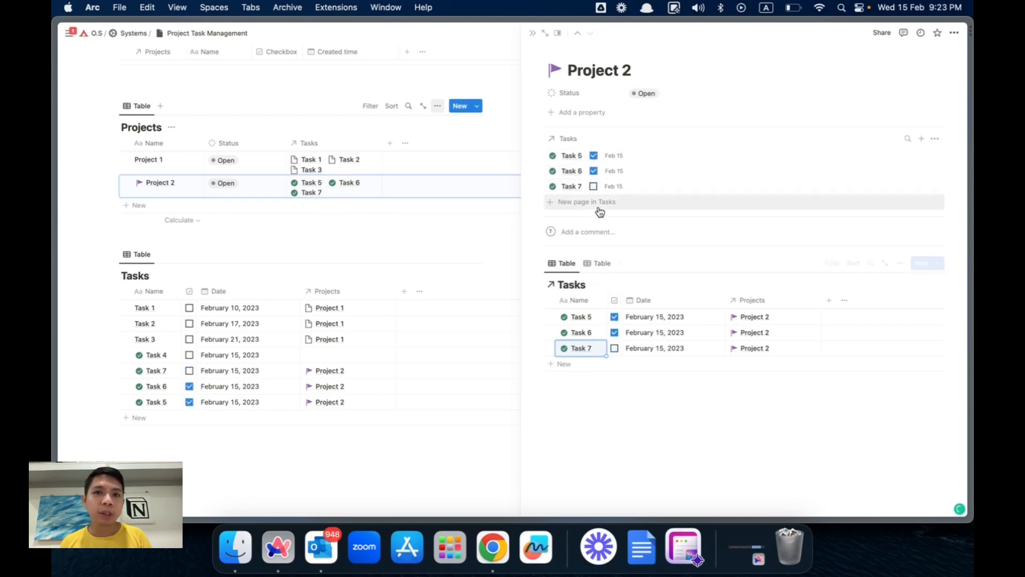
{"action": "left_click", "coordinate": [594, 156]}
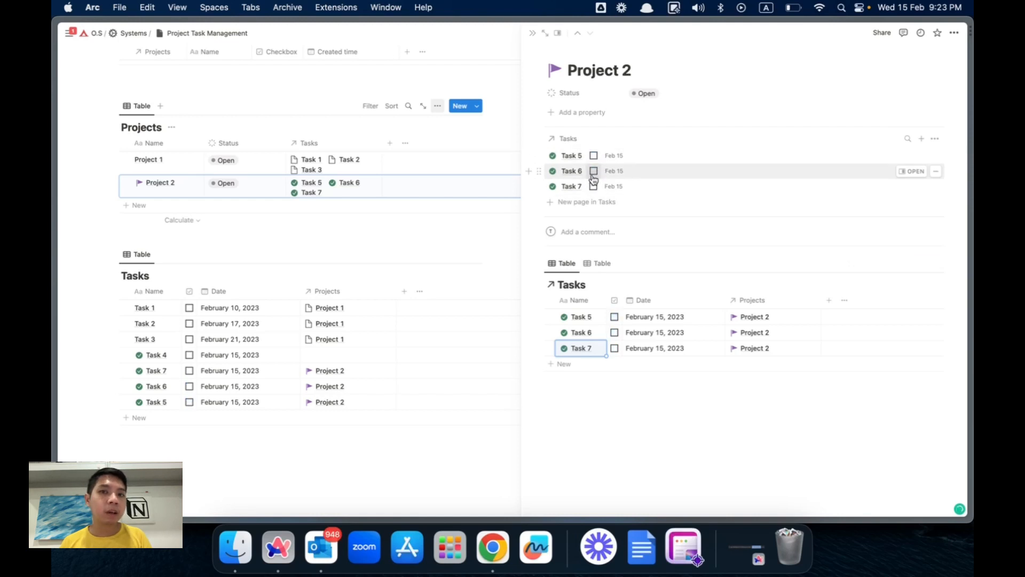
{"action": "left_click", "coordinate": [594, 170]}
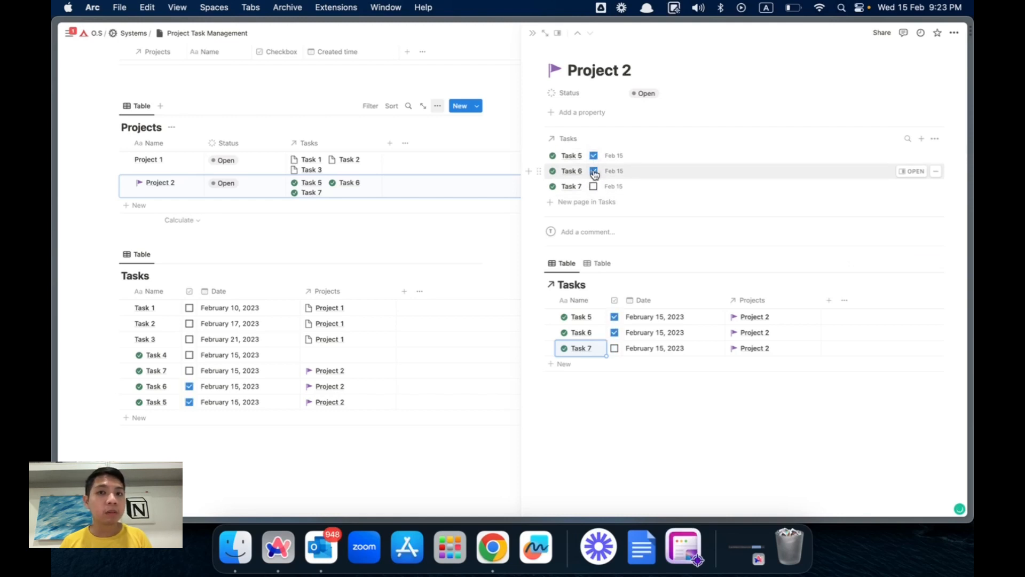
{"action": "left_click", "coordinate": [594, 155]}
{"action": "left_click", "coordinate": [532, 33]}
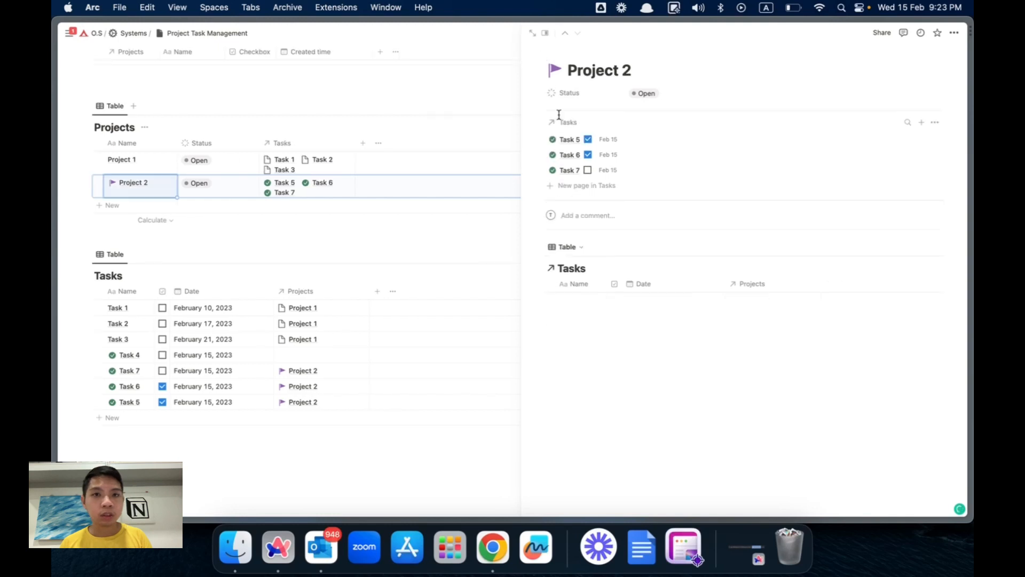
- Open the Projects Default template for editing and set Tasks as the data source of its second Table view
{"action": "left_click", "coordinate": [677, 106]}
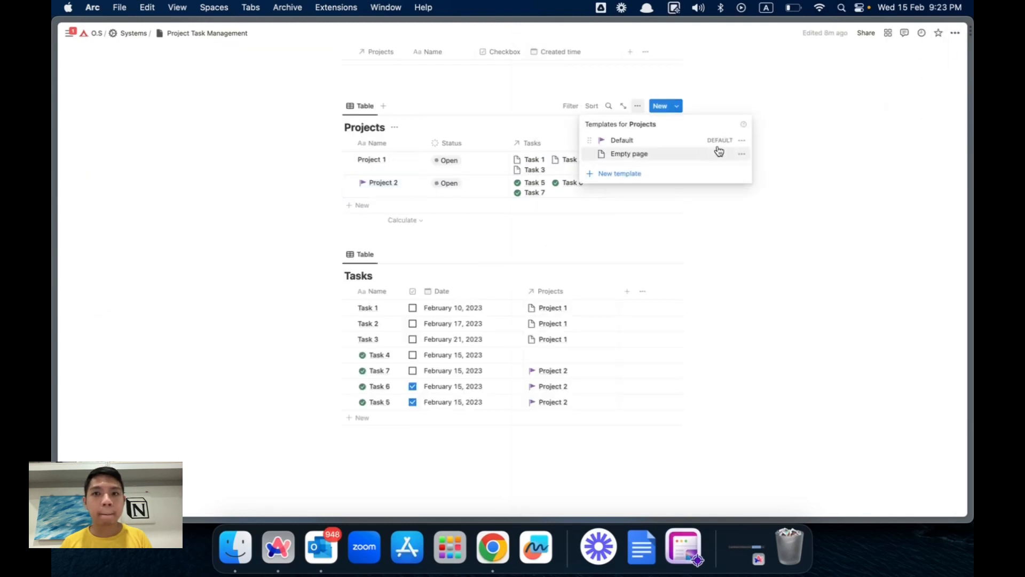
{"action": "left_click", "coordinate": [742, 142]}
{"action": "left_click", "coordinate": [763, 140]}
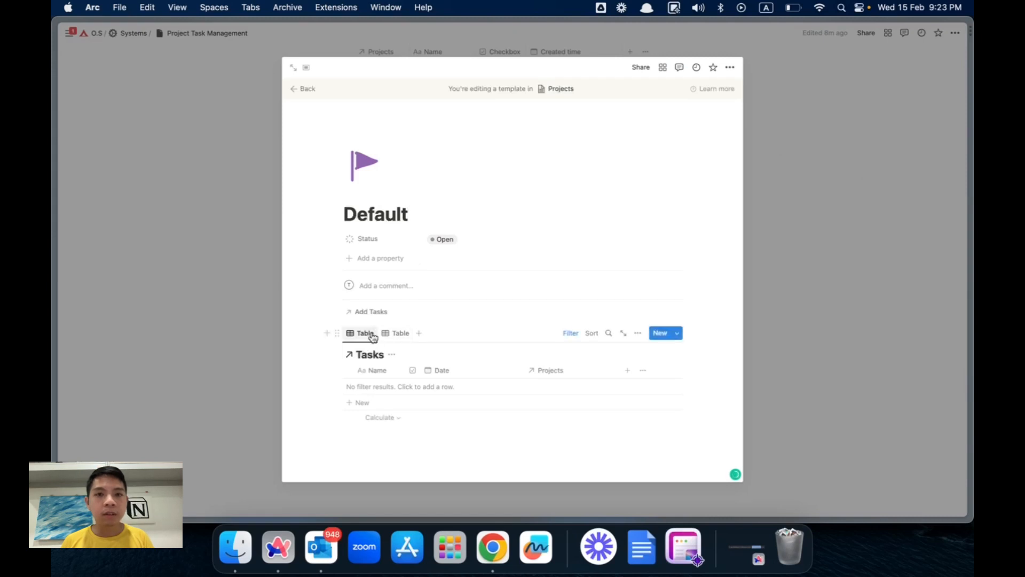
{"action": "left_click", "coordinate": [388, 333]}
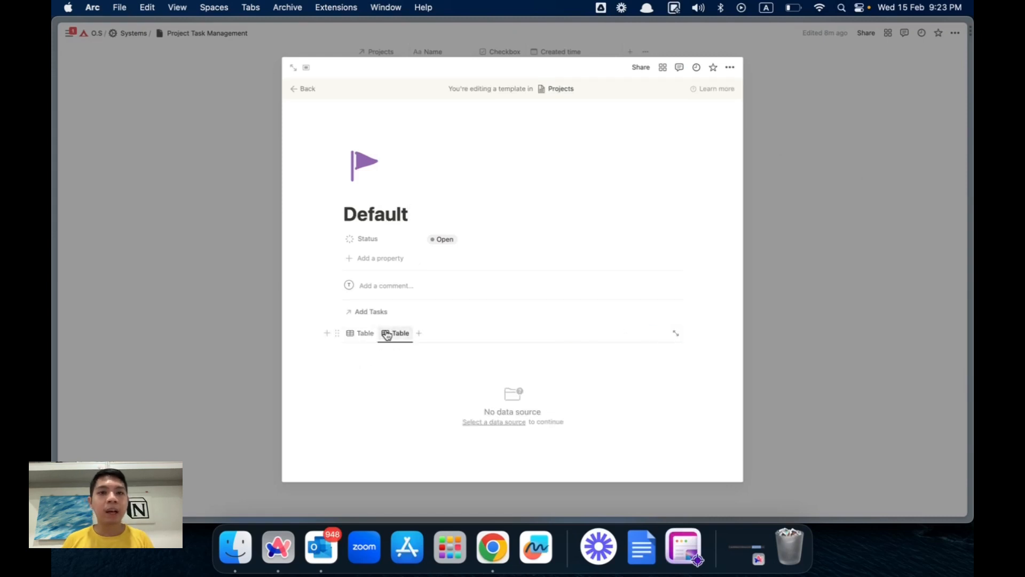
{"action": "left_click", "coordinate": [393, 335]}
{"action": "left_click", "coordinate": [398, 362]}
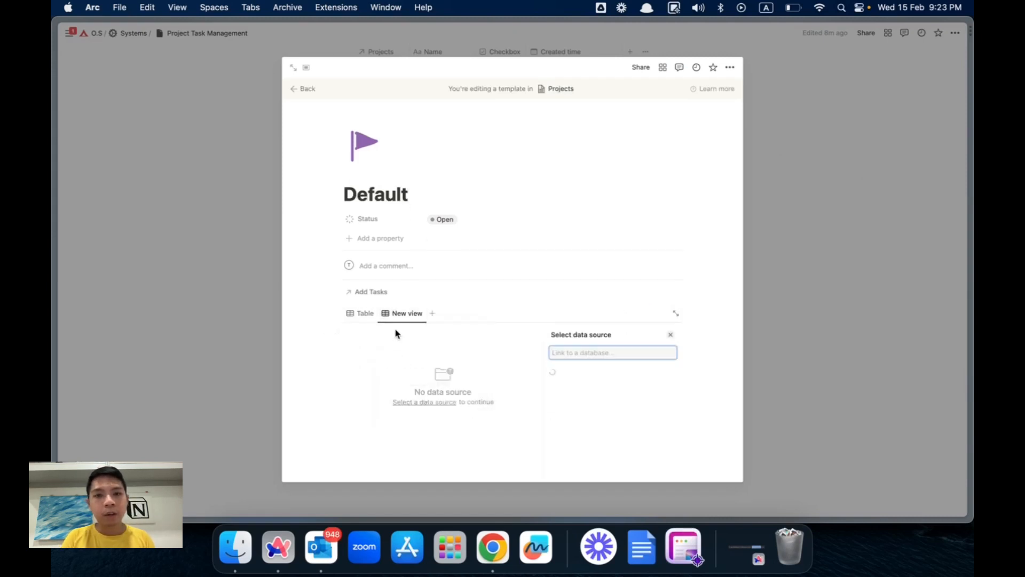
{"action": "left_click", "coordinate": [562, 376]}
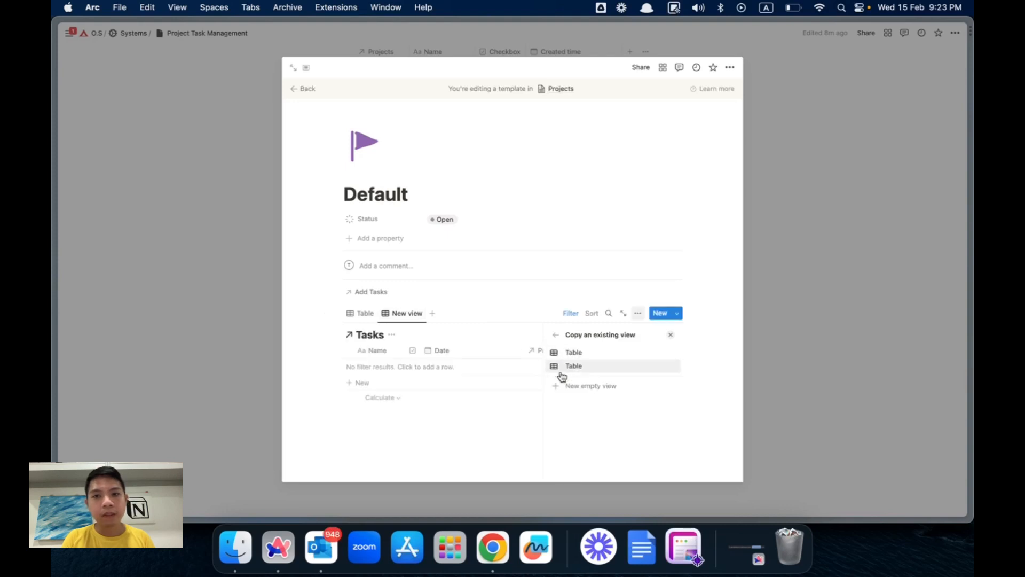
{"action": "left_click", "coordinate": [561, 386]}
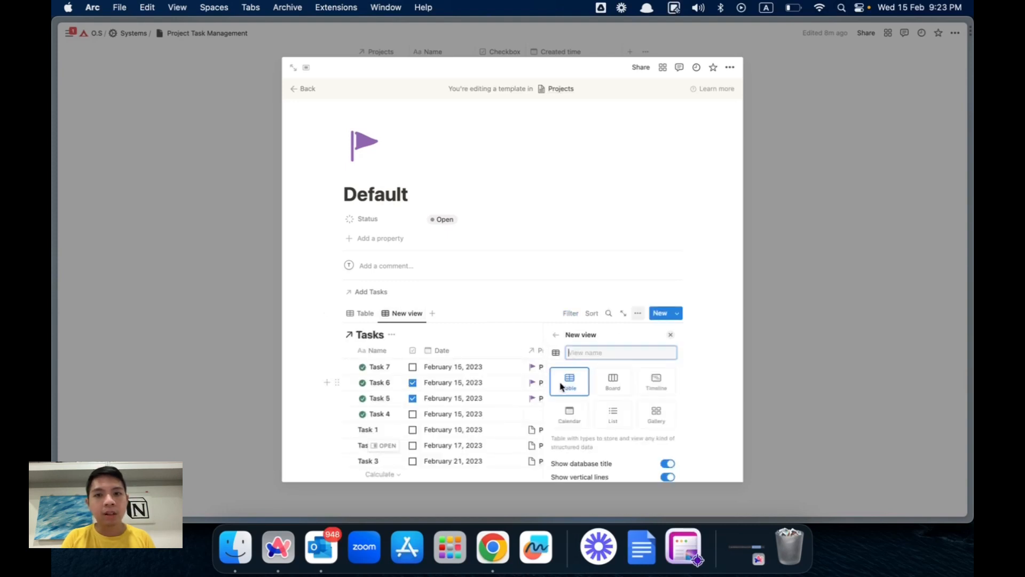
{"action": "left_click", "coordinate": [612, 386]}
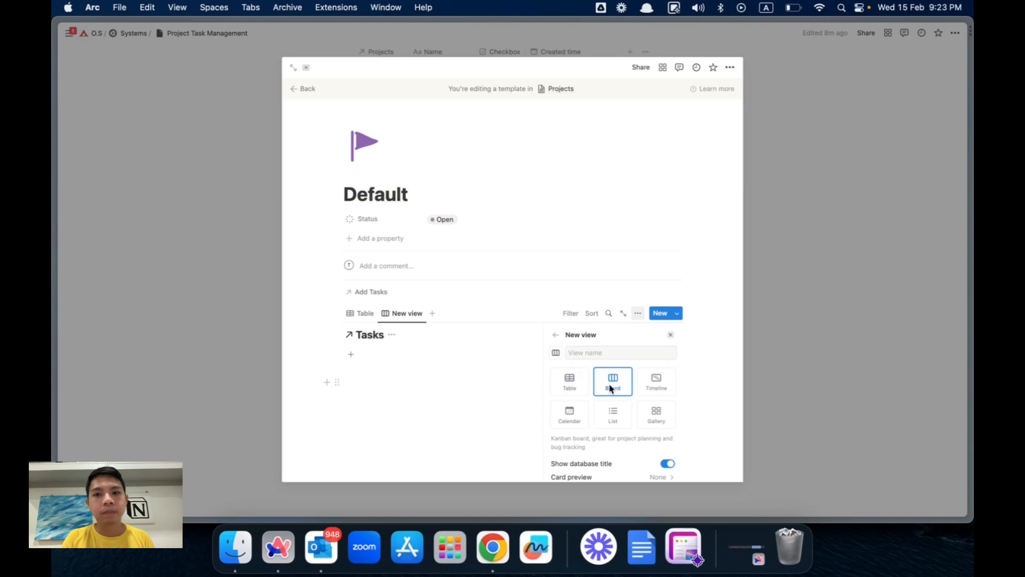
{"action": "left_click", "coordinate": [555, 336]}
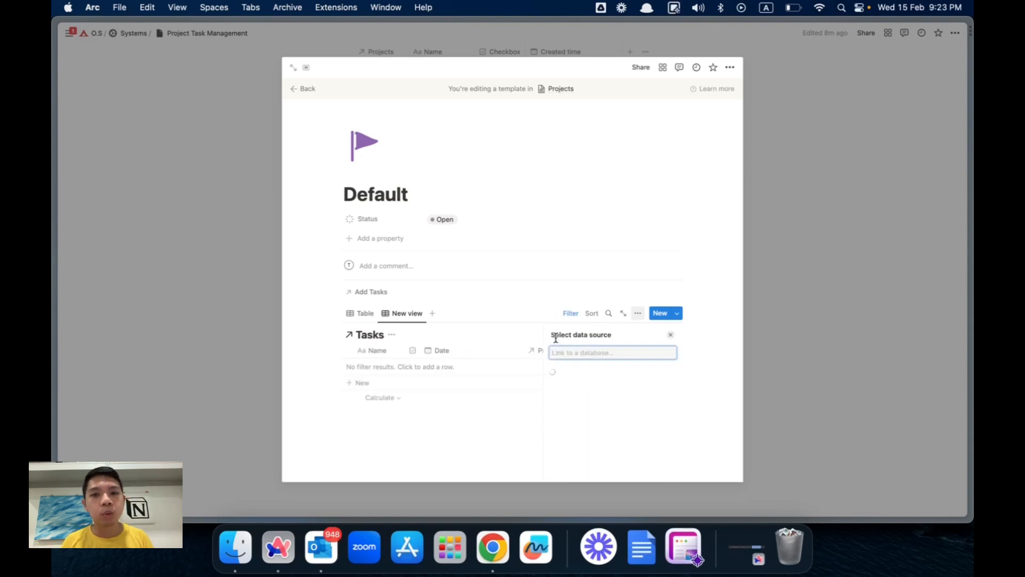
{"action": "left_click", "coordinate": [541, 324]}
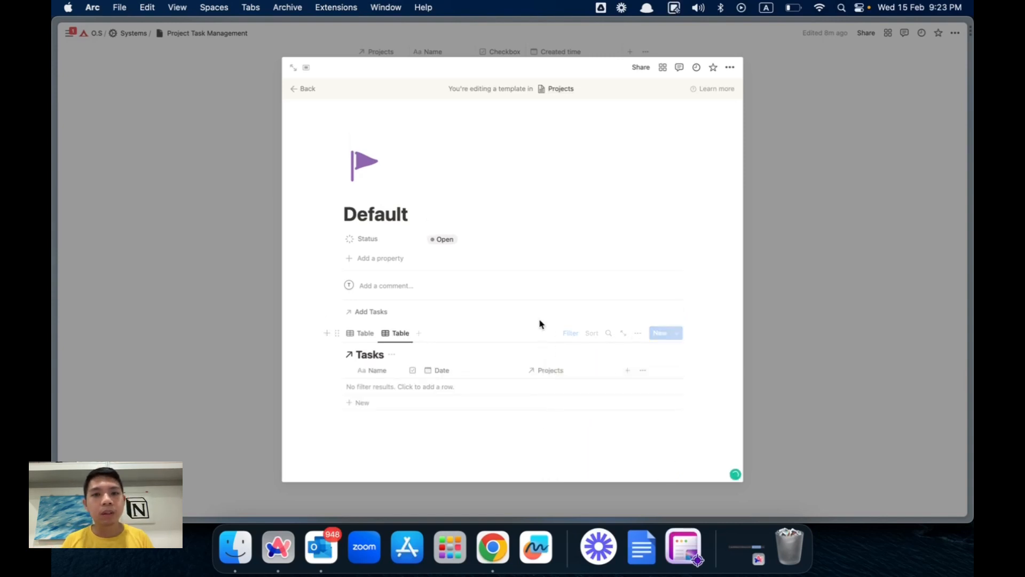
- Change the second Tasks view's layout to Board and open the Default template as a full page
{"action": "left_click", "coordinate": [387, 336]}
{"action": "left_click", "coordinate": [406, 367]}
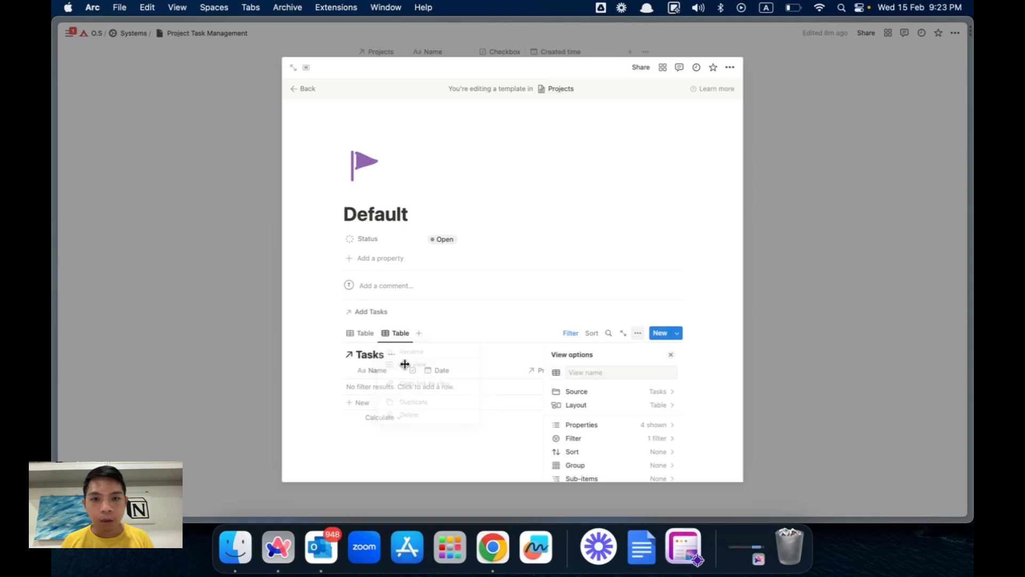
{"action": "left_click", "coordinate": [569, 404]}
{"action": "left_click", "coordinate": [603, 388]}
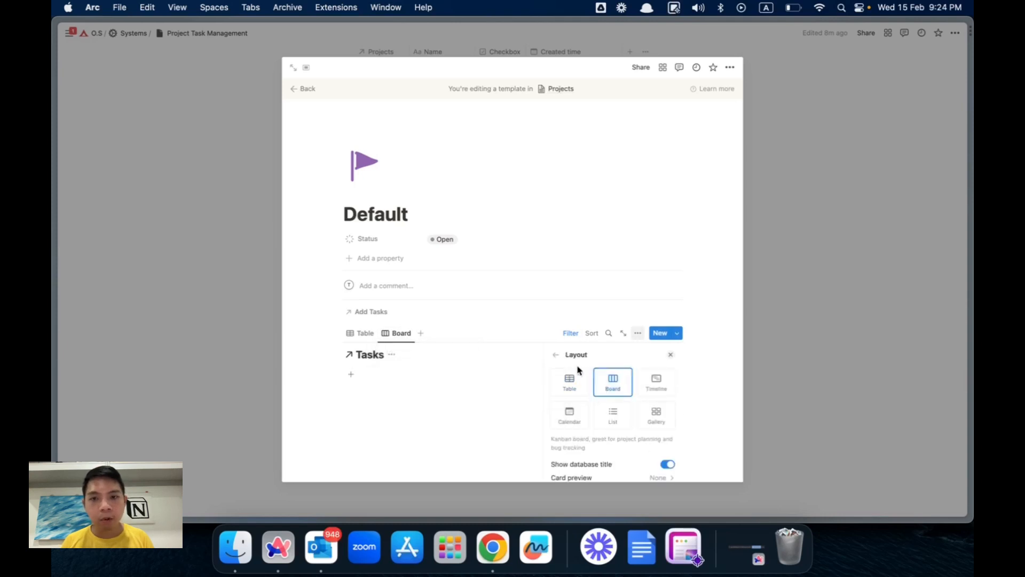
{"action": "left_click", "coordinate": [293, 67]}
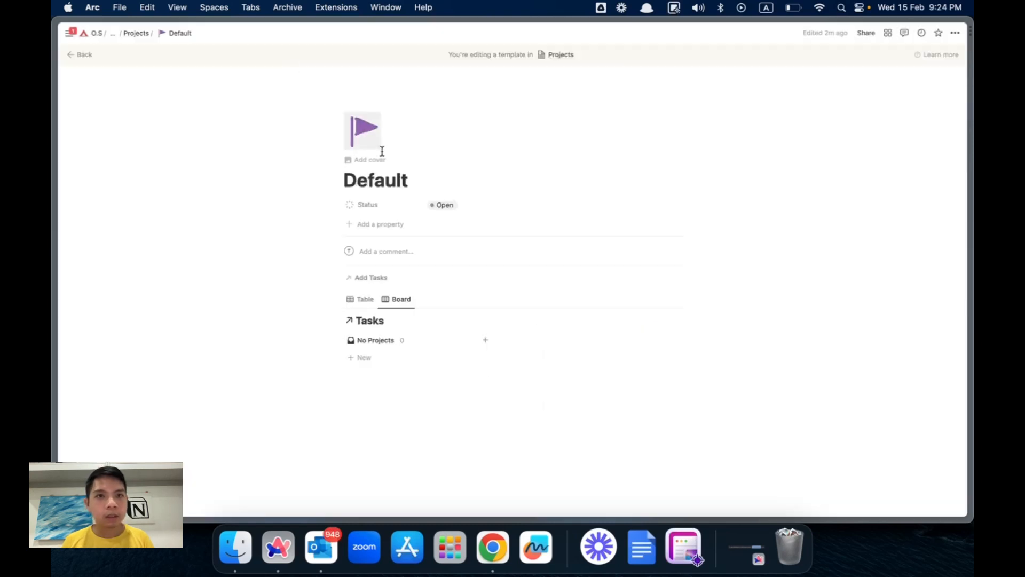
- Group the template's Board view by the Date property, with dates grouped by Week
{"action": "left_click", "coordinate": [404, 299]}
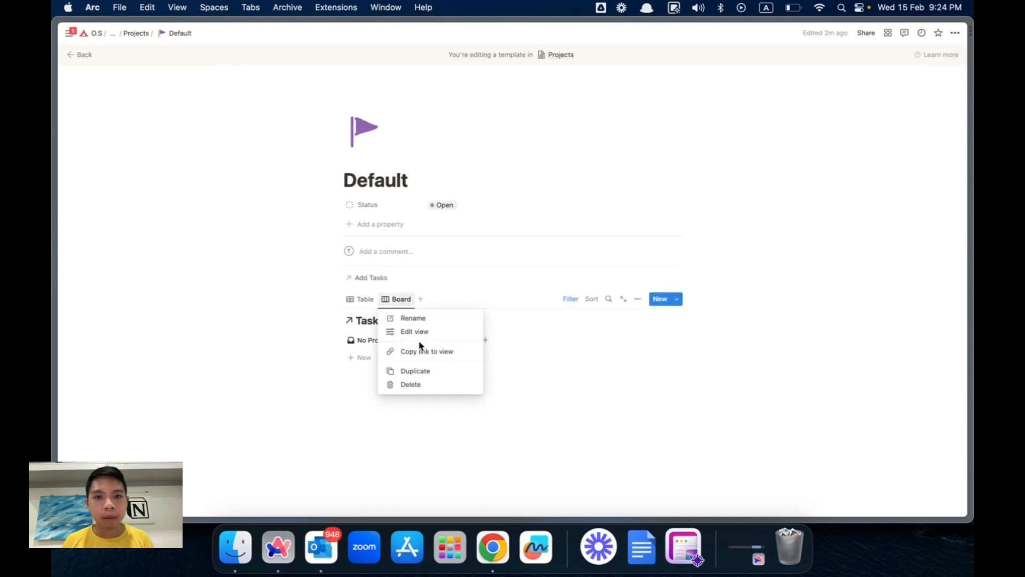
{"action": "left_click", "coordinate": [410, 331]}
{"action": "left_click", "coordinate": [556, 369]}
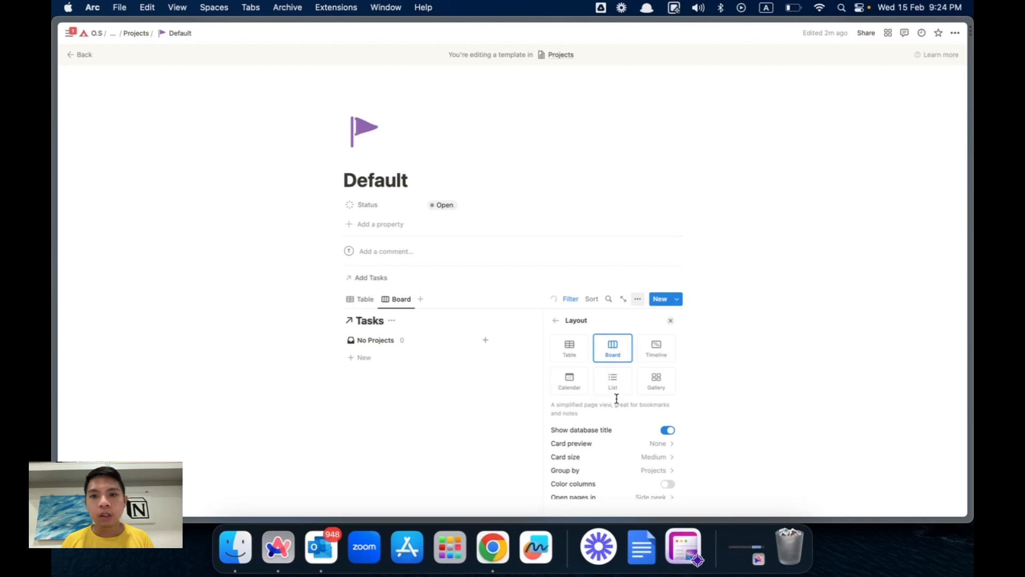
{"action": "left_click", "coordinate": [640, 458]}
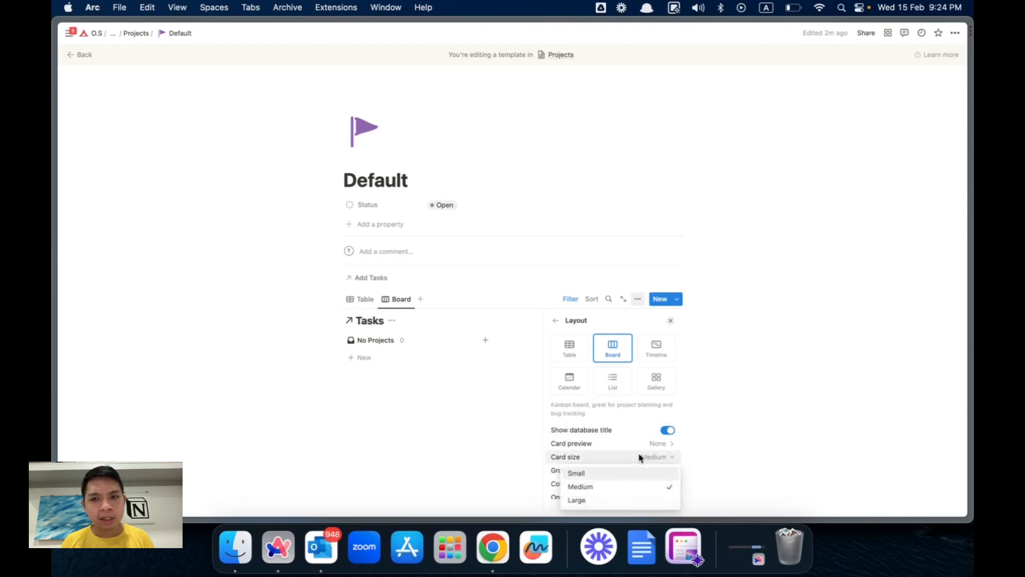
{"action": "left_click", "coordinate": [641, 458]}
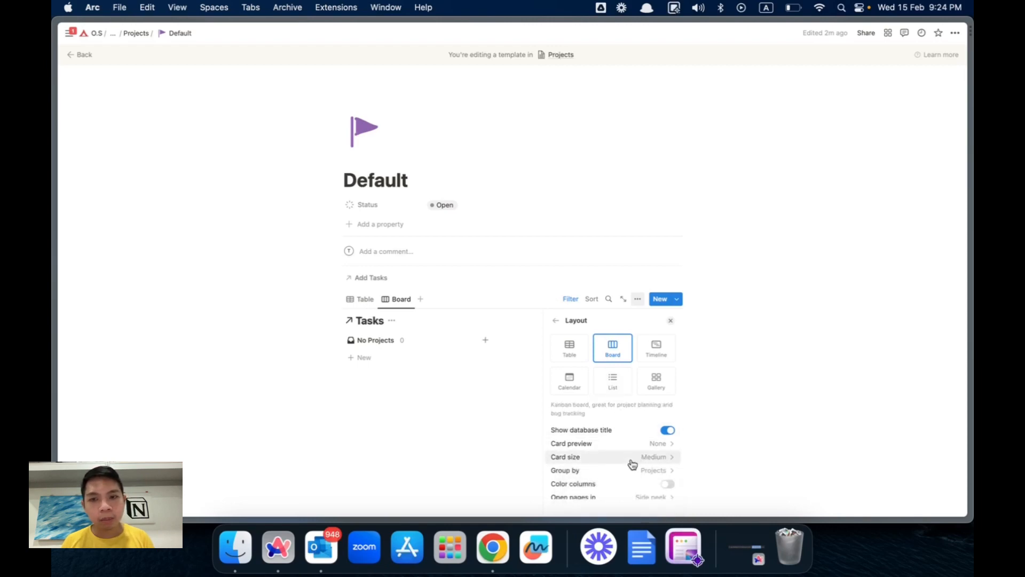
{"action": "left_click", "coordinate": [634, 471]}
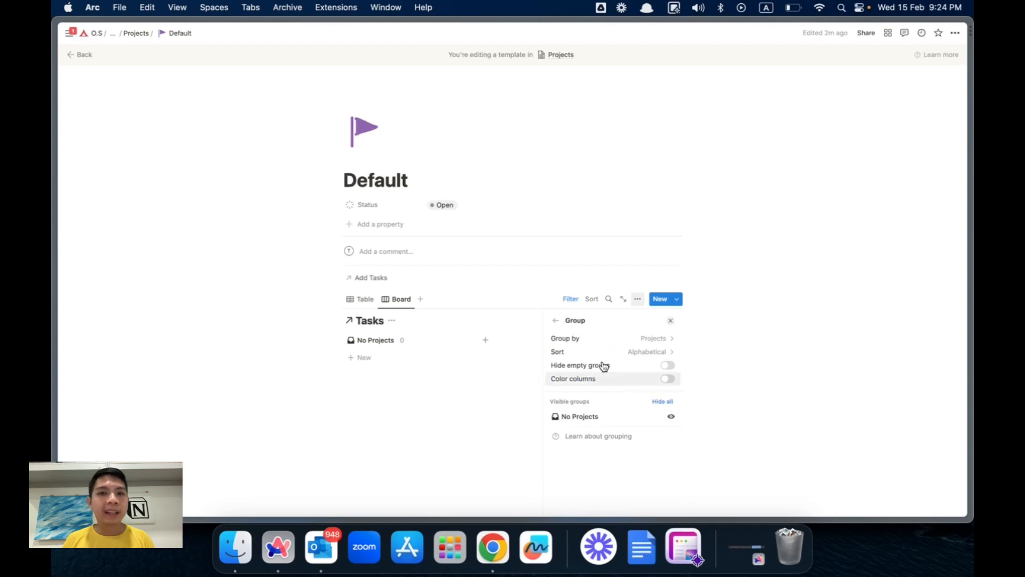
{"action": "left_click", "coordinate": [601, 344]}
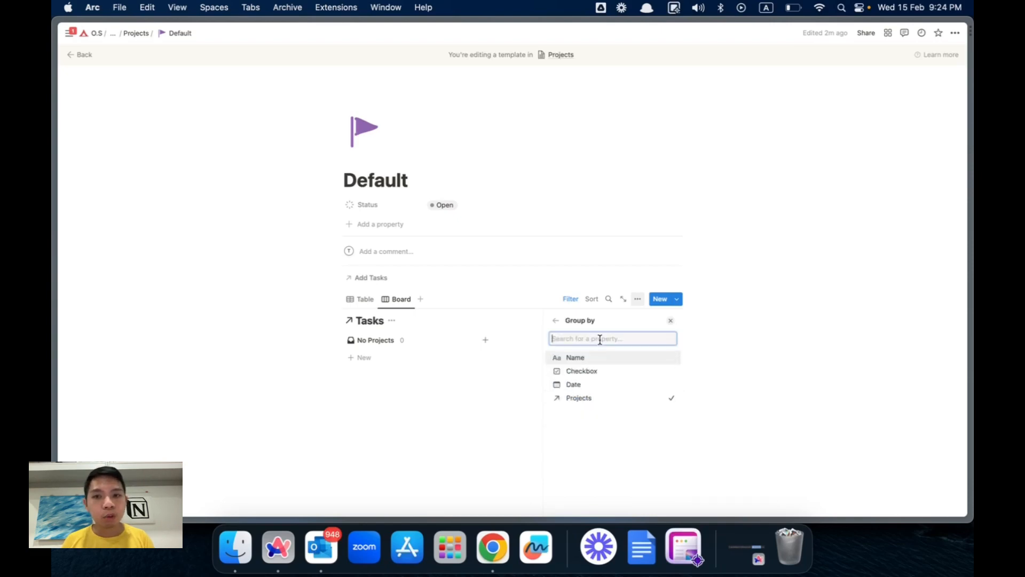
{"action": "left_click", "coordinate": [599, 384]}
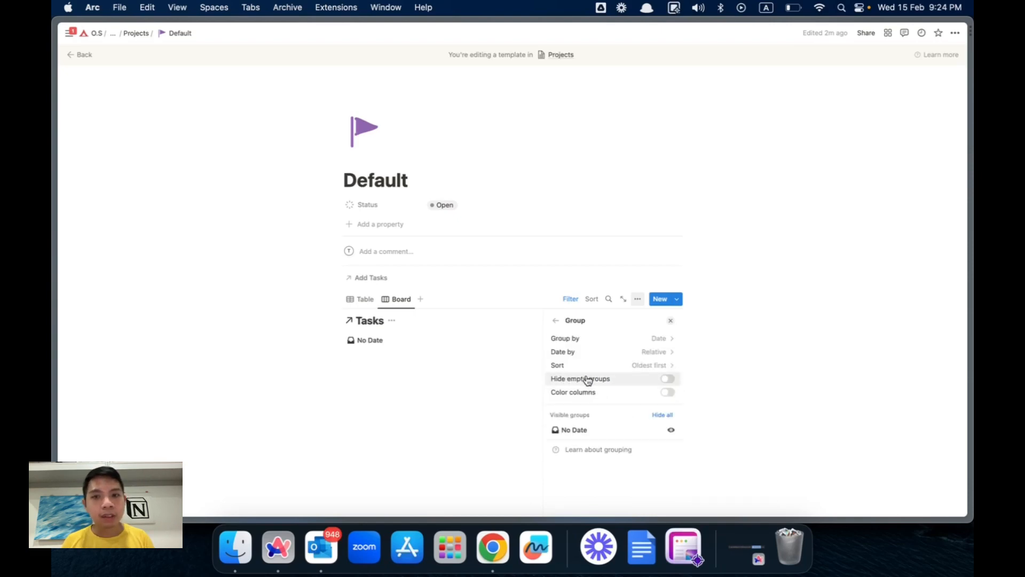
{"action": "left_click", "coordinate": [610, 357]}
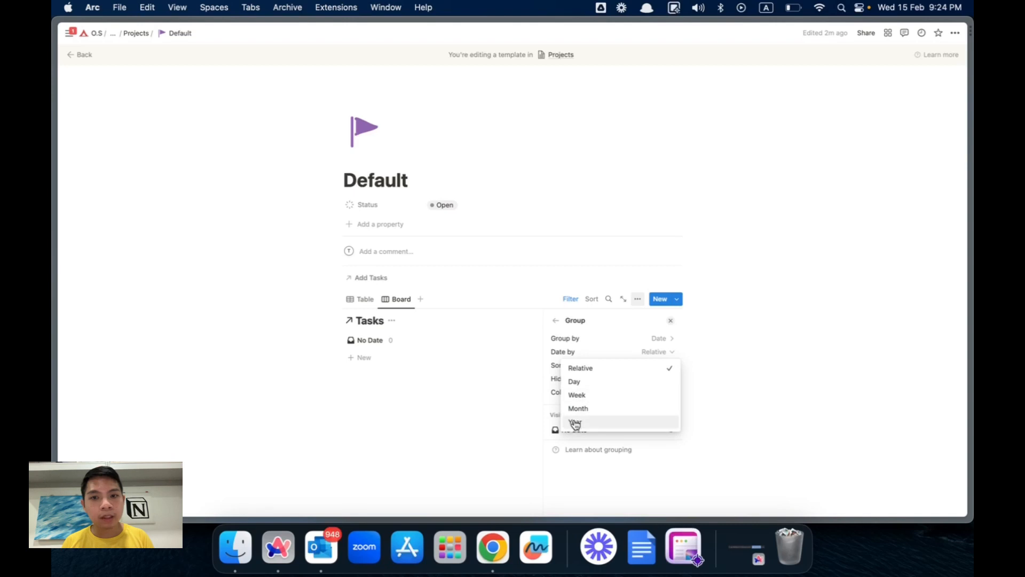
{"action": "left_click", "coordinate": [581, 396]}
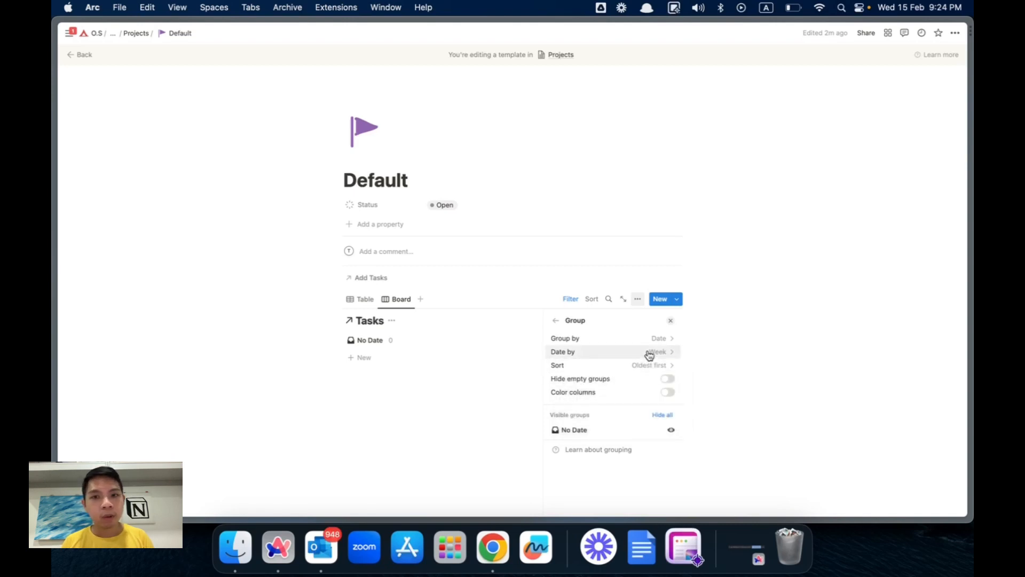
- Enable coloured columns and hide empty groups in the Board view, then close its options
{"action": "left_click", "coordinate": [664, 395]}
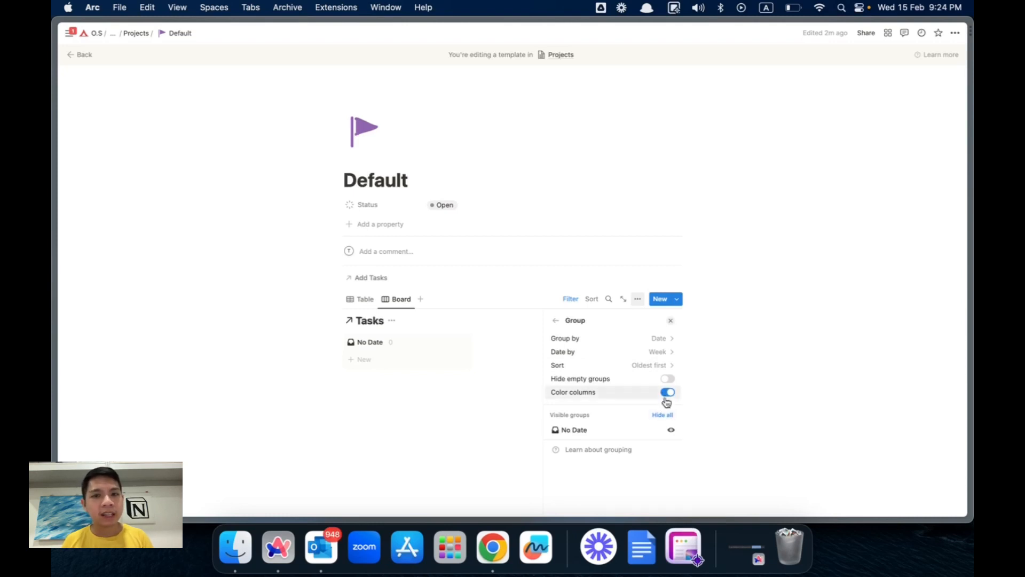
{"action": "left_click", "coordinate": [667, 379]}
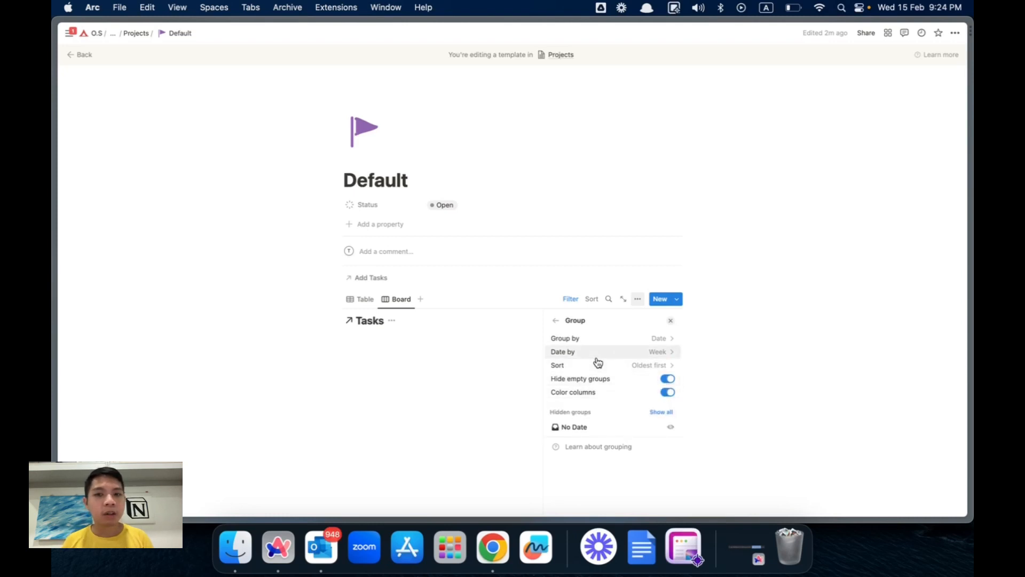
{"action": "left_click", "coordinate": [555, 325]}
{"action": "left_click", "coordinate": [324, 319]}
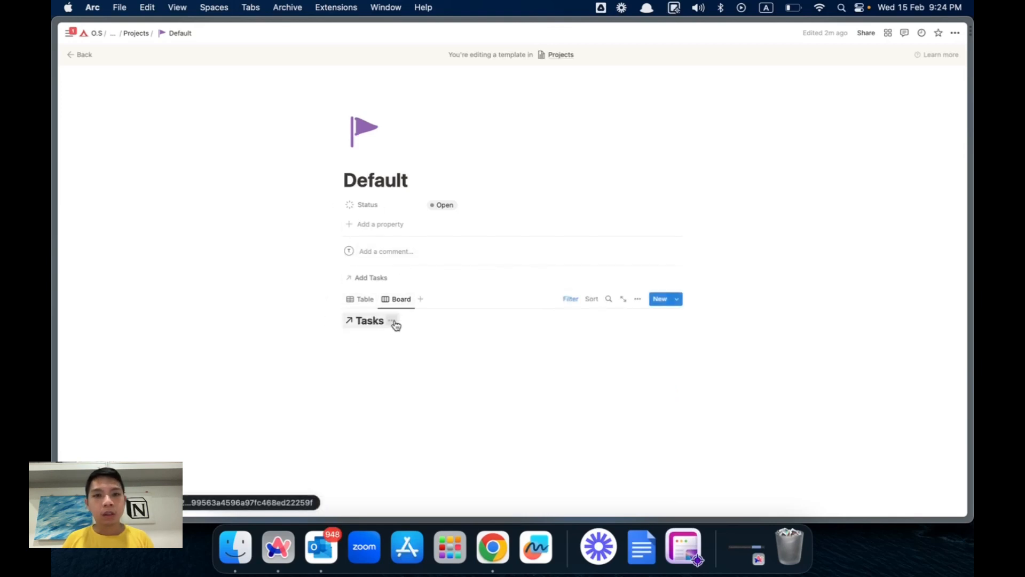
- Hide the Tasks database title in the template and rename the Board view to "Group by Week"
{"action": "left_click", "coordinate": [394, 321]}
{"action": "left_click", "coordinate": [380, 369]}
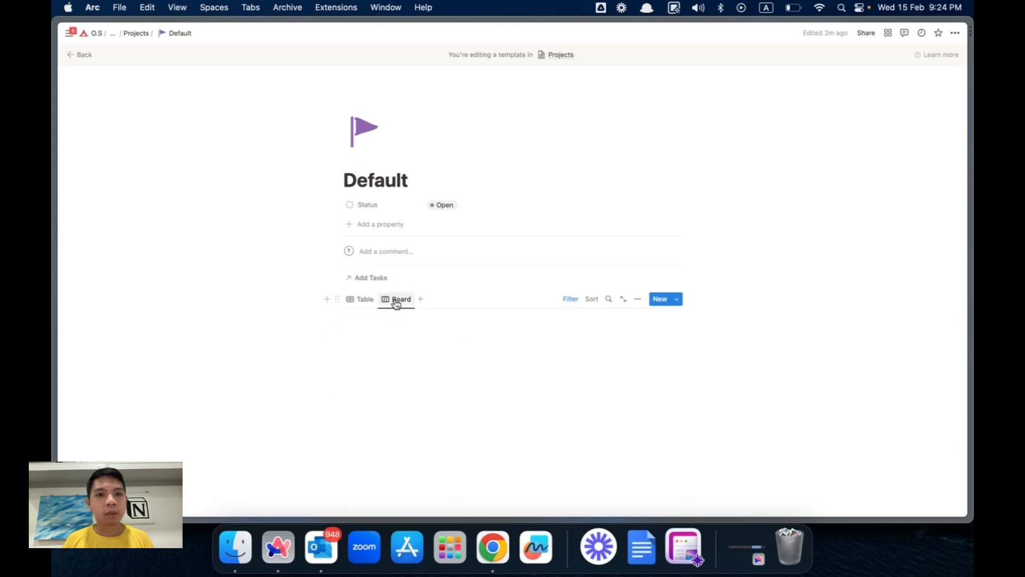
{"action": "left_click", "coordinate": [397, 301]}
{"action": "type", "text": "Group"}
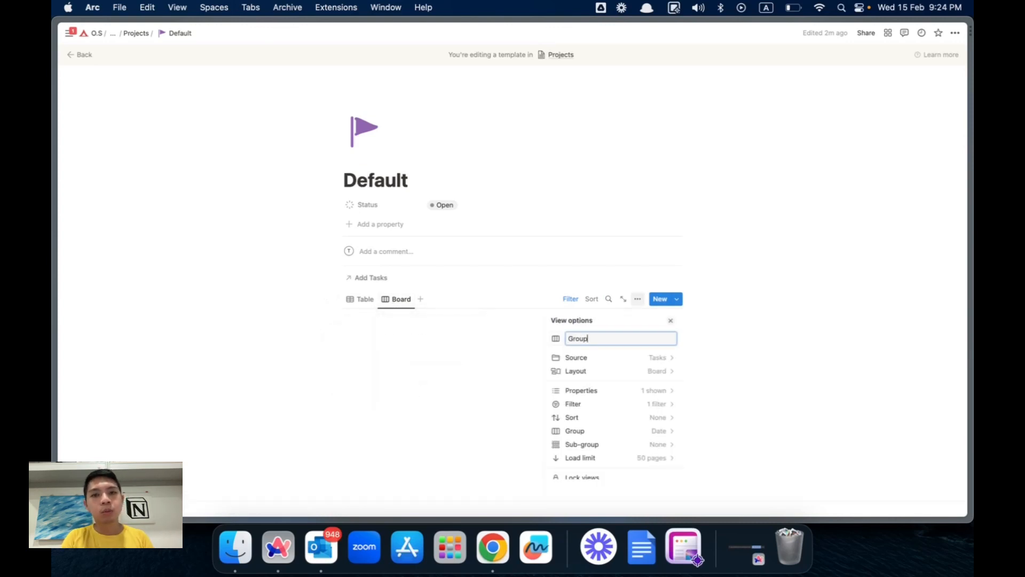
{"action": "type", "text": " by Week"}
{"action": "left_click", "coordinate": [326, 316]}
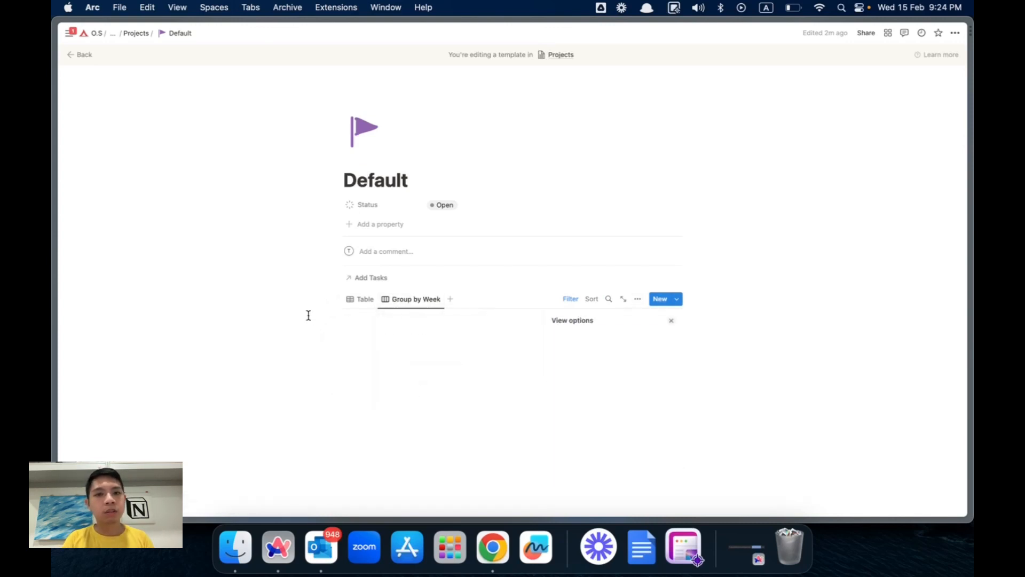
- Filter the template's Group by Week view to tasks whose Checkbox is Unchecked, and save the filter for everyone
{"action": "left_click", "coordinate": [570, 302]}
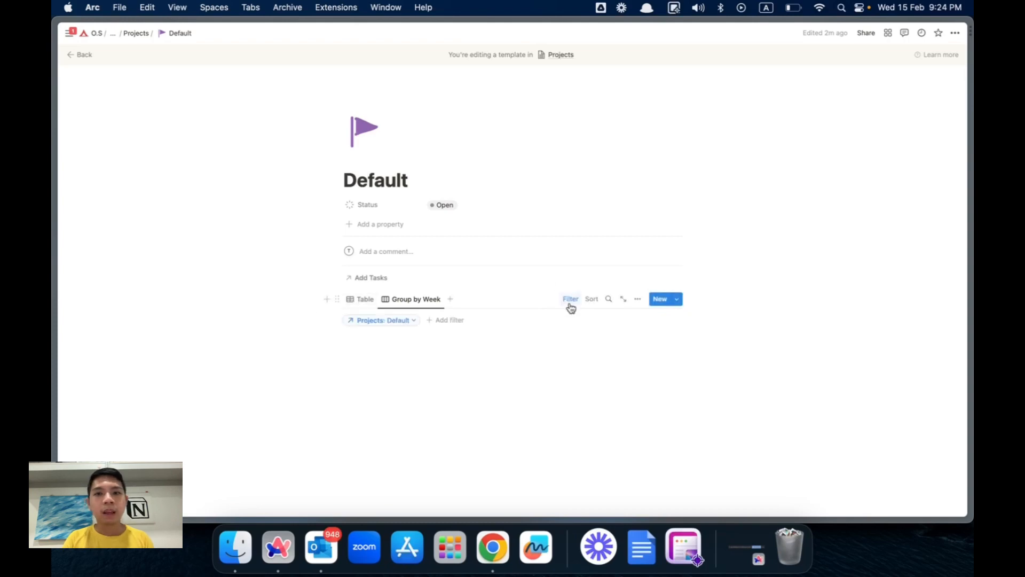
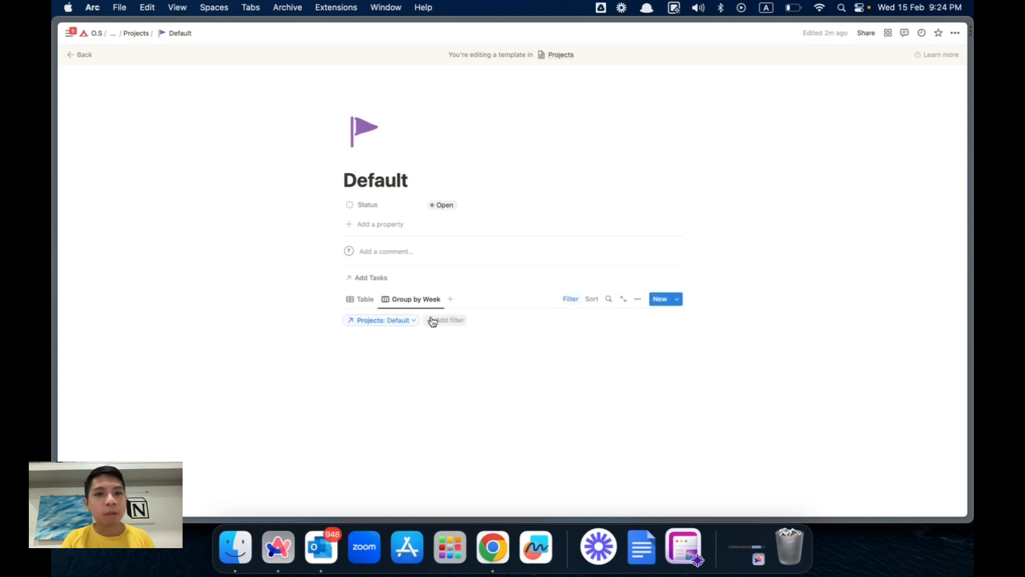
{"action": "left_click", "coordinate": [432, 320]}
{"action": "left_click", "coordinate": [409, 373]}
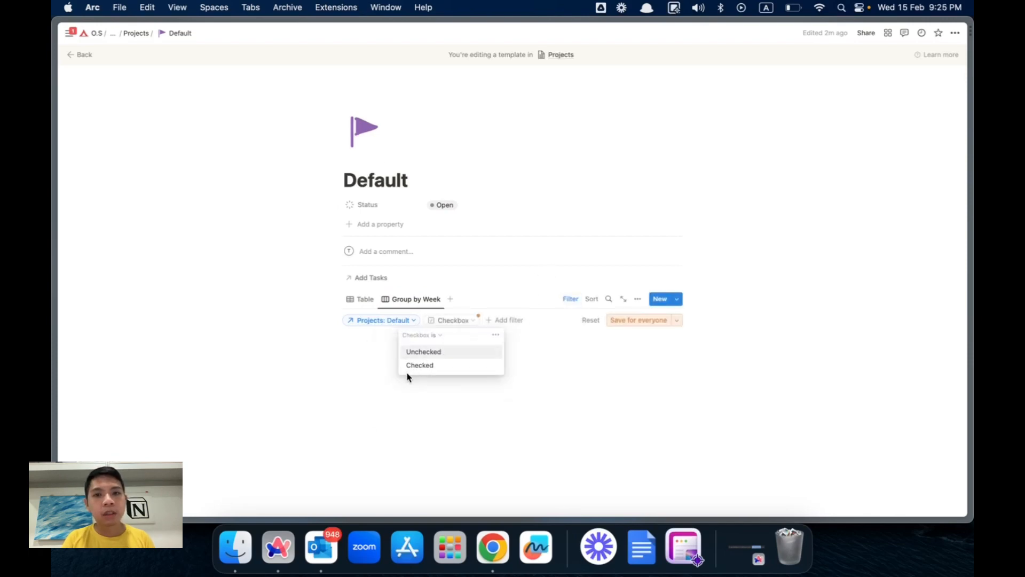
{"action": "left_click", "coordinate": [434, 355]}
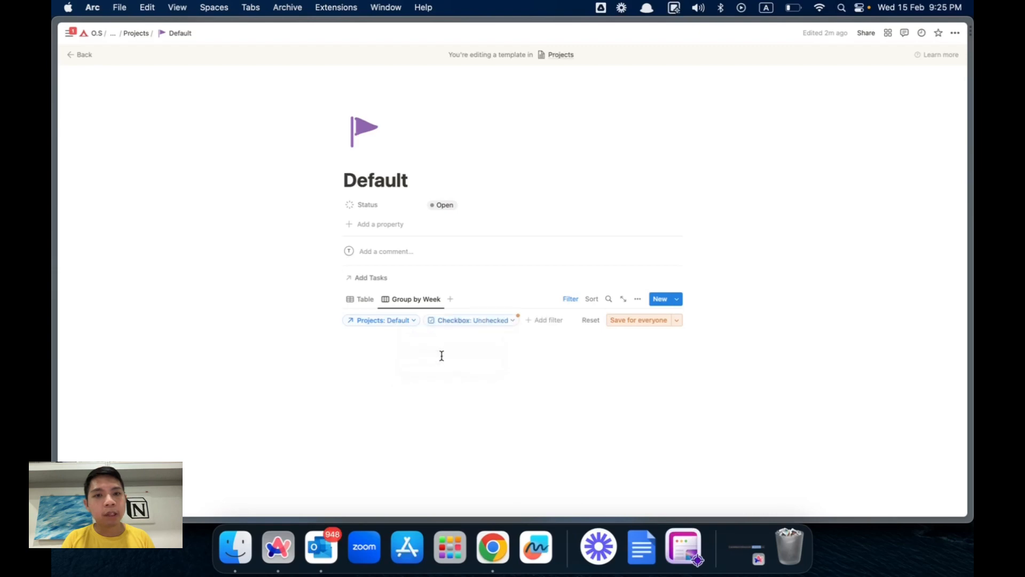
{"action": "left_click", "coordinate": [617, 320]}
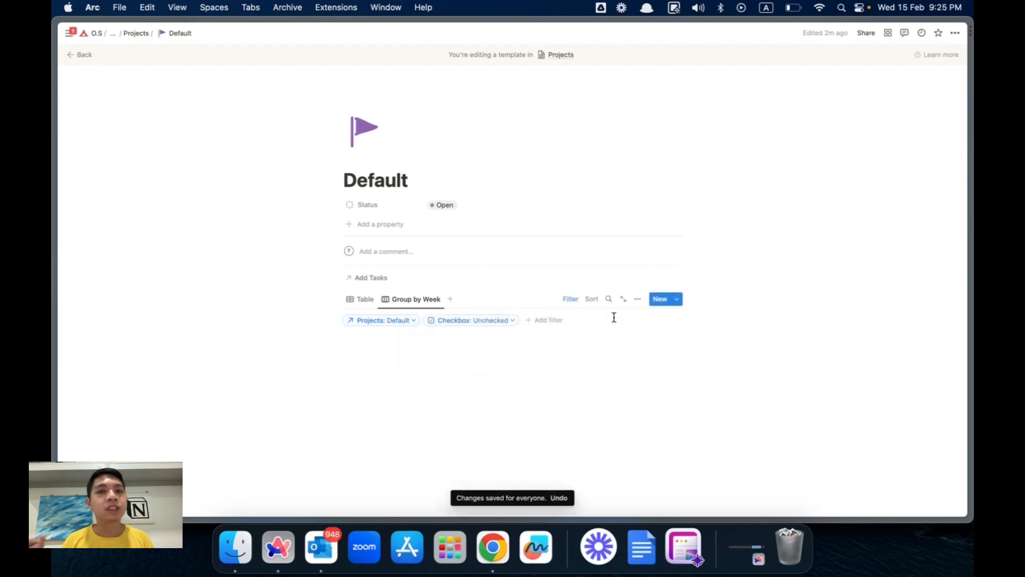
- Hide the Tasks database title in the template's Table view
{"action": "left_click", "coordinate": [355, 301]}
{"action": "left_click", "coordinate": [391, 320]}
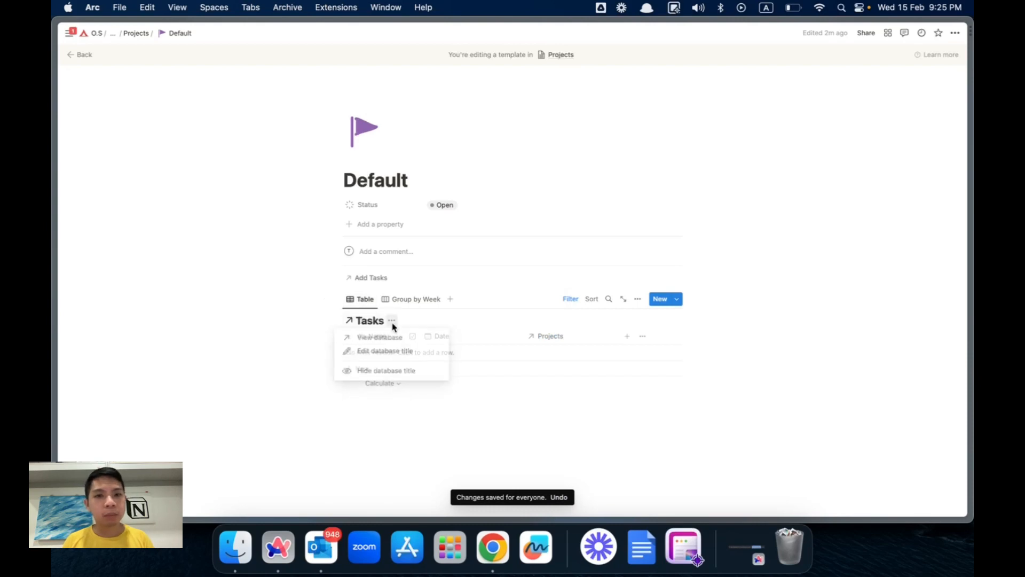
{"action": "left_click", "coordinate": [352, 369]}
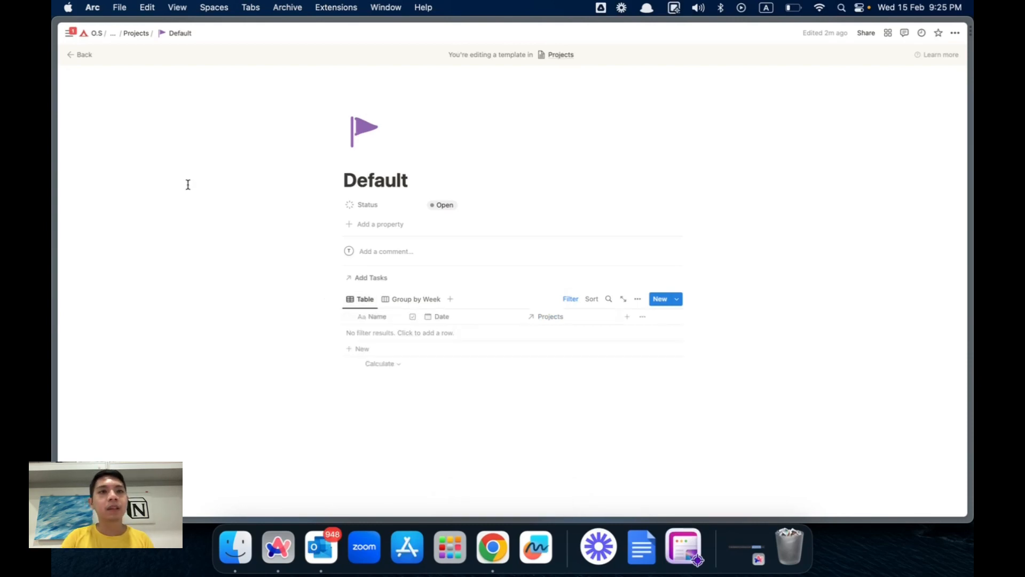
- Return to the Project Task Management page and delete Project 1 and Project 2 from the Projects table
{"action": "left_click", "coordinate": [136, 33]}
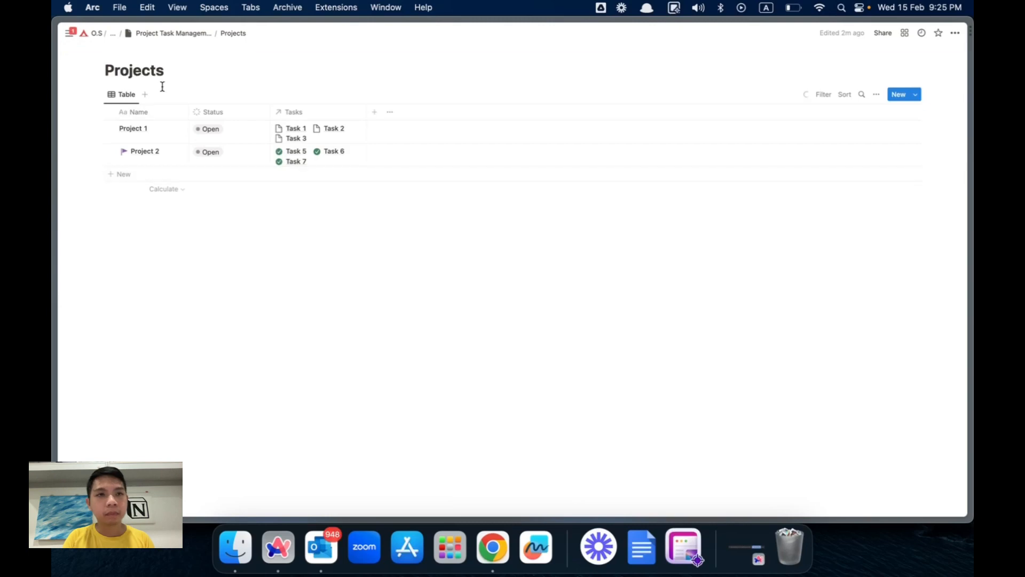
{"action": "left_click", "coordinate": [160, 34]}
{"action": "scroll", "coordinate": [268, 335], "scroll_direction": "down", "scroll_amount": 10}
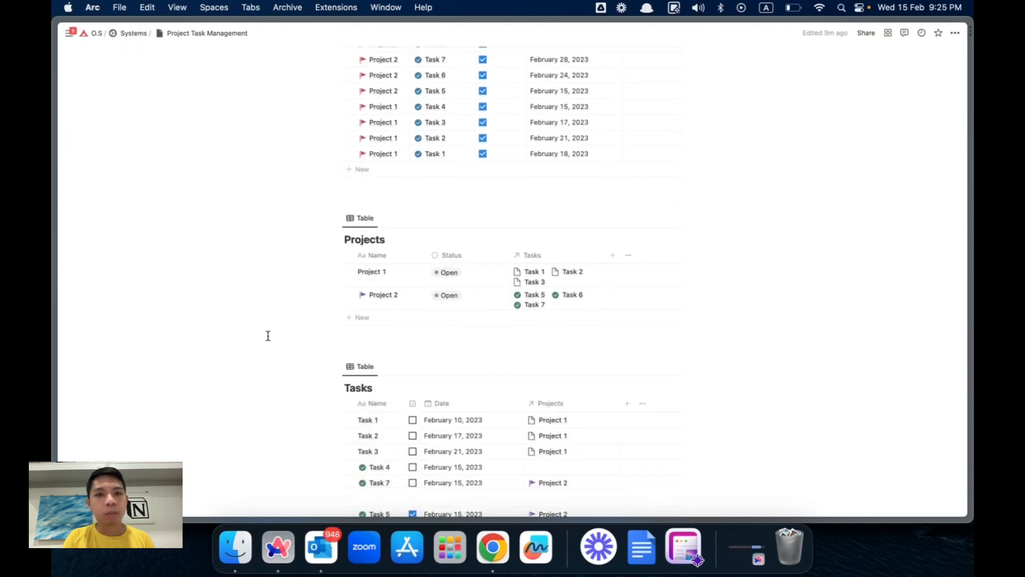
{"action": "scroll", "coordinate": [268, 335], "scroll_direction": "down", "scroll_amount": 5}
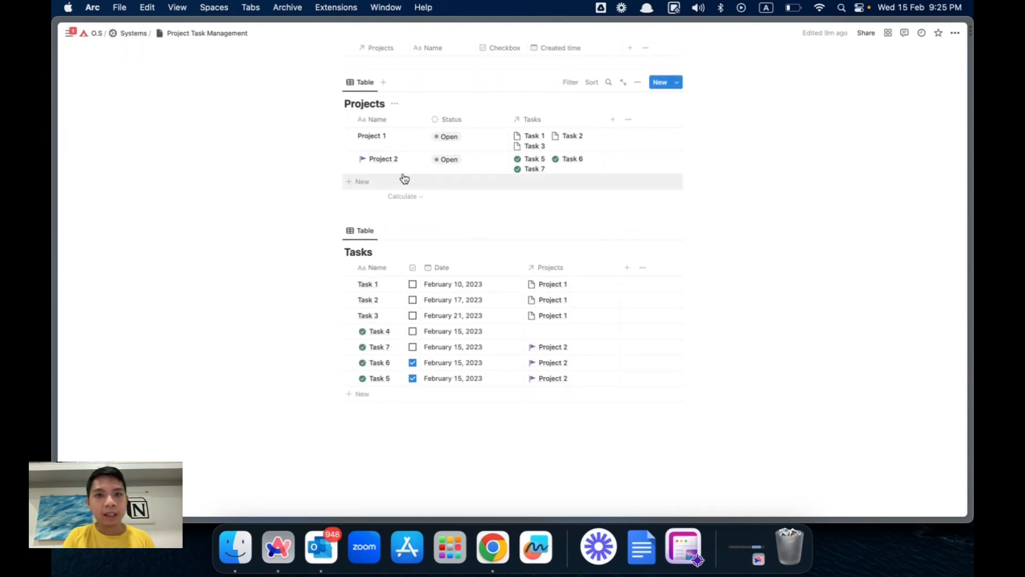
{"action": "left_click_drag", "start_coordinate": [364, 144], "coordinate": [440, 160]}
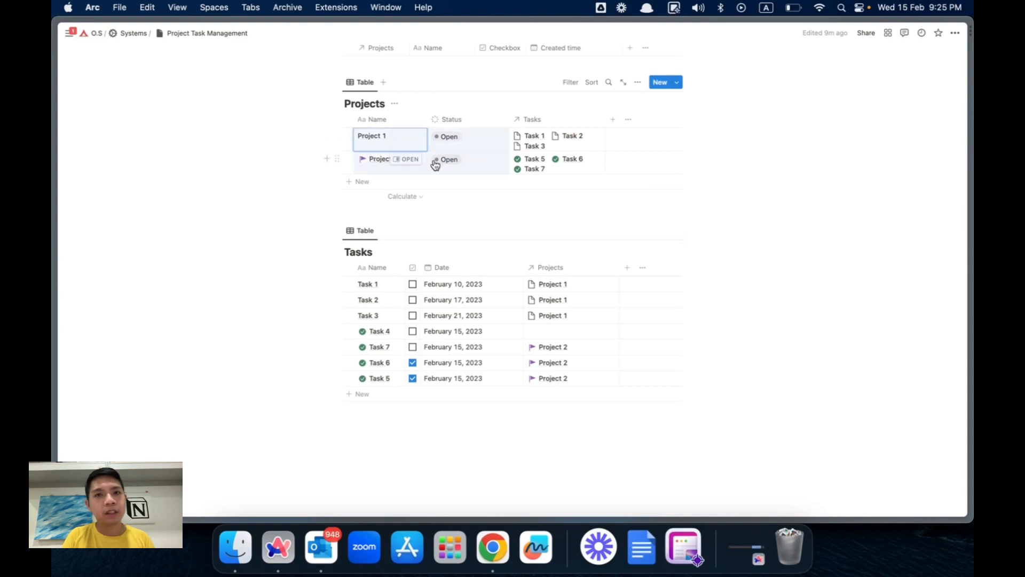
{"action": "right_click", "coordinate": [436, 164]}
{"action": "left_click", "coordinate": [444, 192]}
- Delete all the rows, Task 1 through Task 7, from the Tasks table
{"action": "left_click_drag", "start_coordinate": [360, 252], "coordinate": [409, 331]}
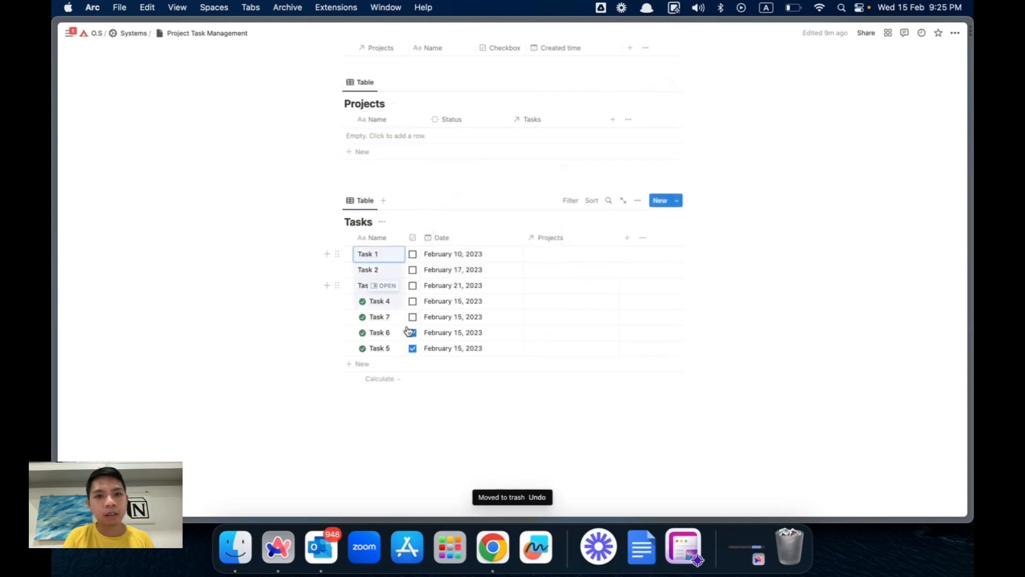
{"action": "right_click", "coordinate": [416, 353]}
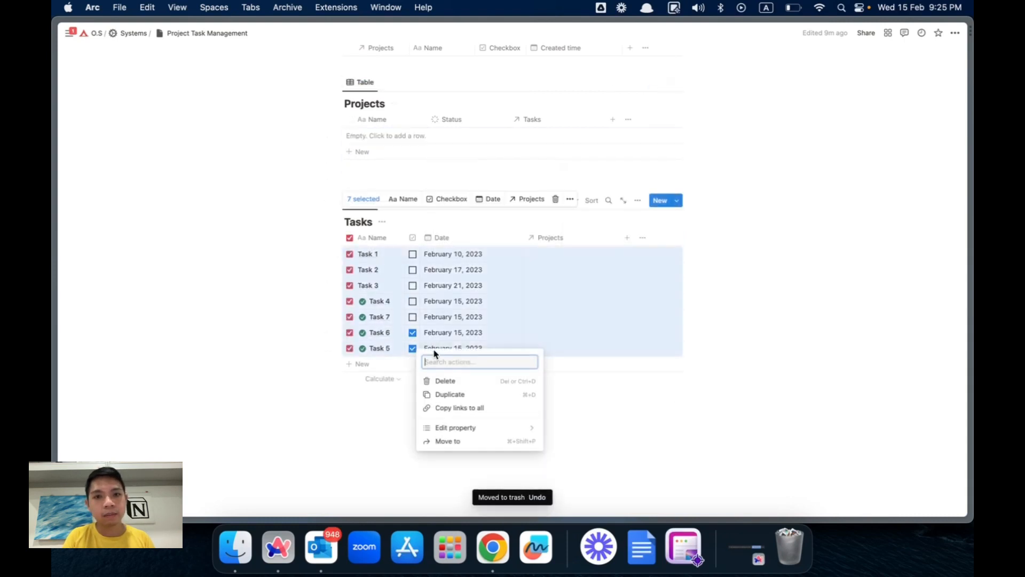
{"action": "left_click", "coordinate": [427, 381]}
- Add a new row named "Project 1" to the Projects table and open its page
{"action": "left_click", "coordinate": [348, 223]}
{"action": "type", "text": "Default"}
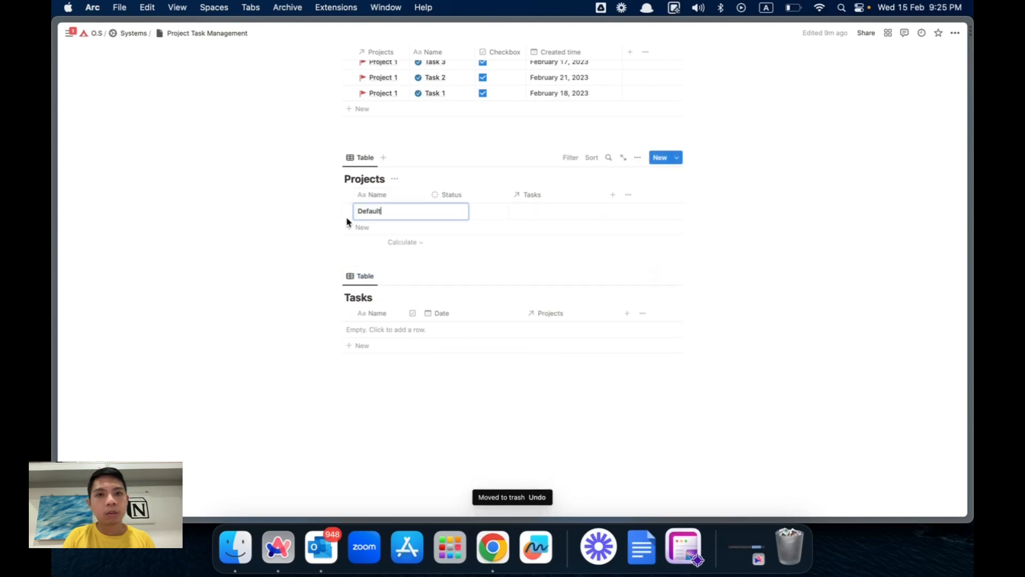
{"action": "key", "text": "BackSpace"}
{"action": "key", "text": "BackSpace"}
{"action": "key", "text": "BackSpace"}
{"action": "key", "text": "BackSpace"}
{"action": "key", "text": "BackSpace"}
{"action": "key", "text": "BackSpace"}
{"action": "key", "text": "BackSpace"}
{"action": "type", "text": "Projec"}
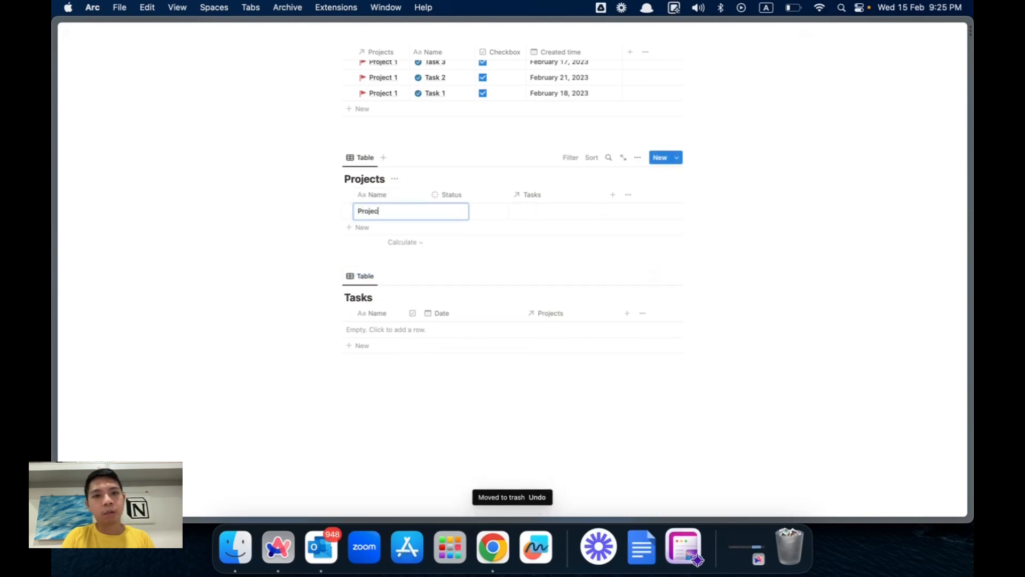
{"action": "type", "text": "t 1"}
{"action": "left_click", "coordinate": [408, 212]}
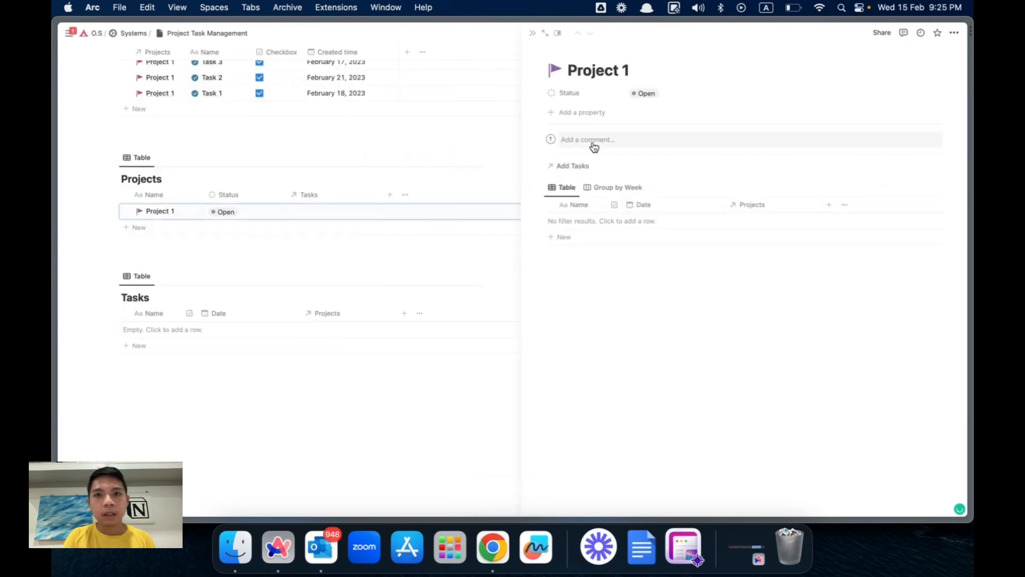
{"action": "left_click", "coordinate": [589, 187]}
{"action": "left_click", "coordinate": [567, 188]}
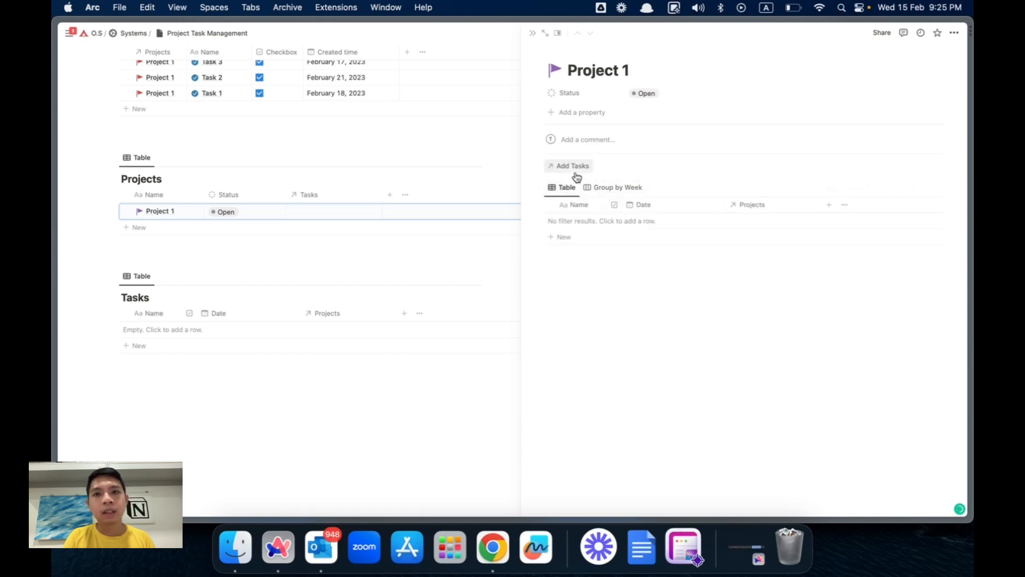
- Create Task 1, Task 2, Task 3 and Task 4 as linked tasks in Project 1's Tasks relation
{"action": "left_click", "coordinate": [572, 166]}
{"action": "type", "text": "Task 1"}
{"action": "key", "text": "Return"}
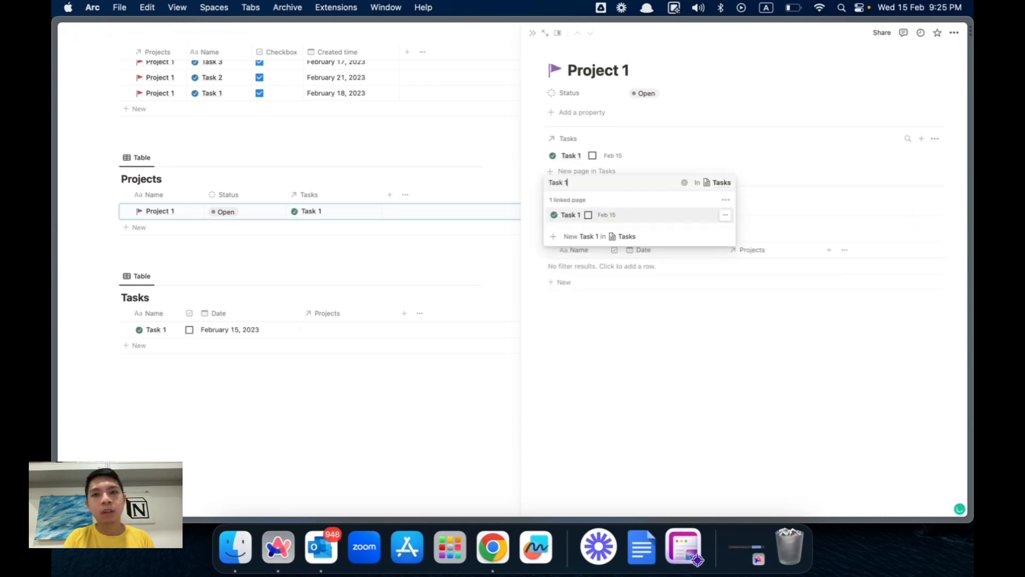
{"action": "type", "text": "Task 2"}
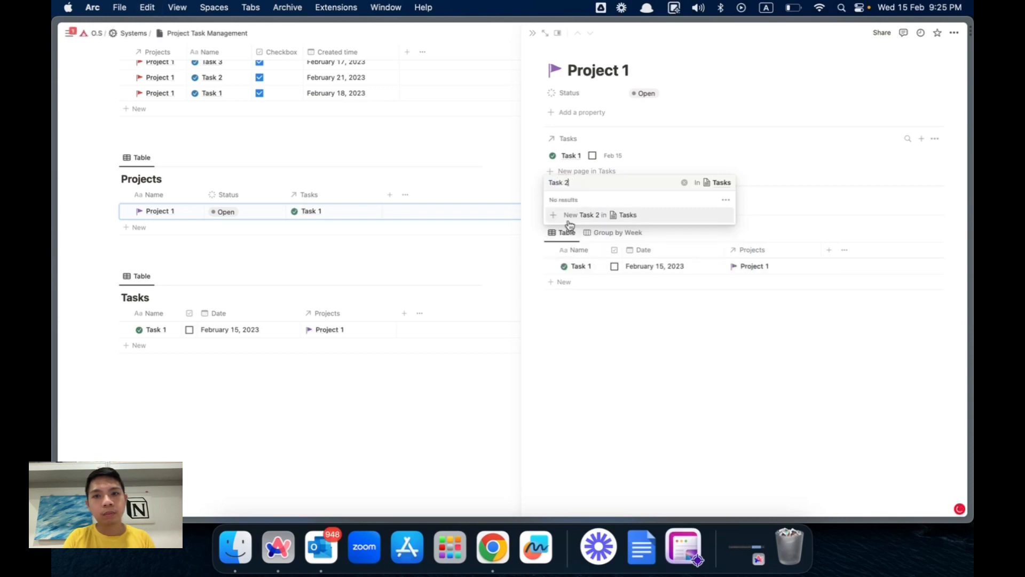
{"action": "key", "text": "Return"}
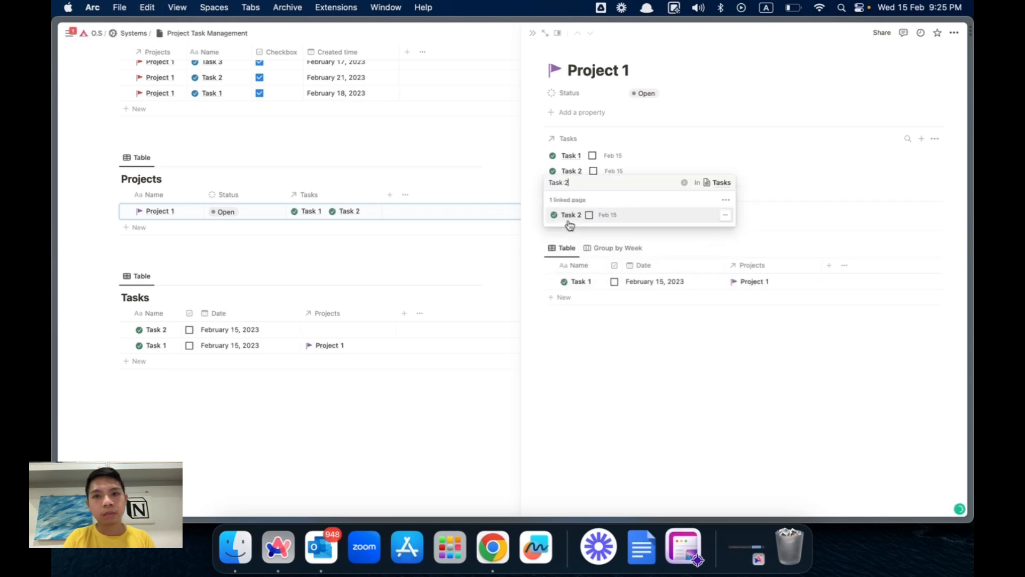
{"action": "type", "text": "Task 3"}
{"action": "key", "text": "Return"}
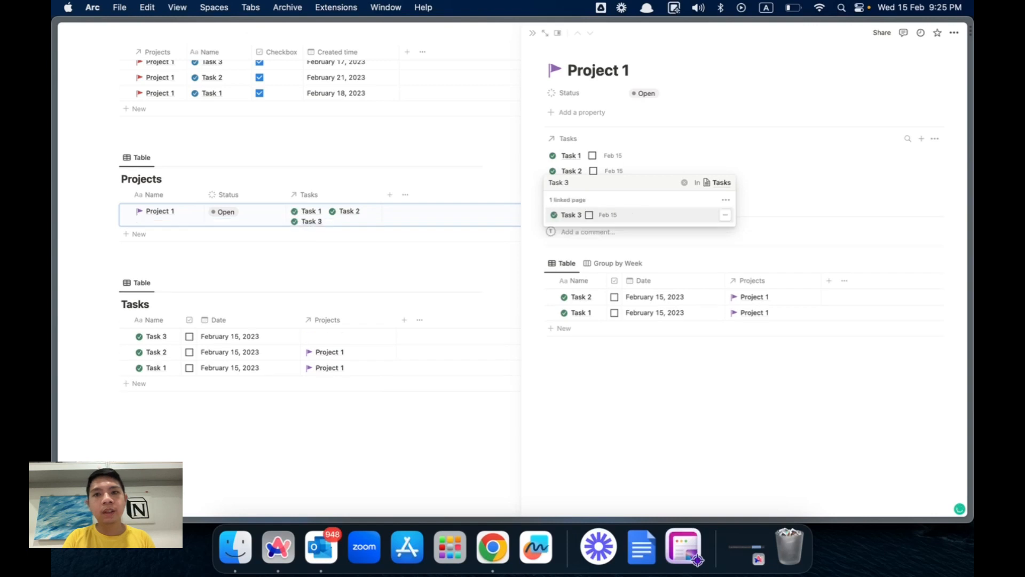
{"action": "type", "text": "Task 4"}
{"action": "key", "text": "Return"}
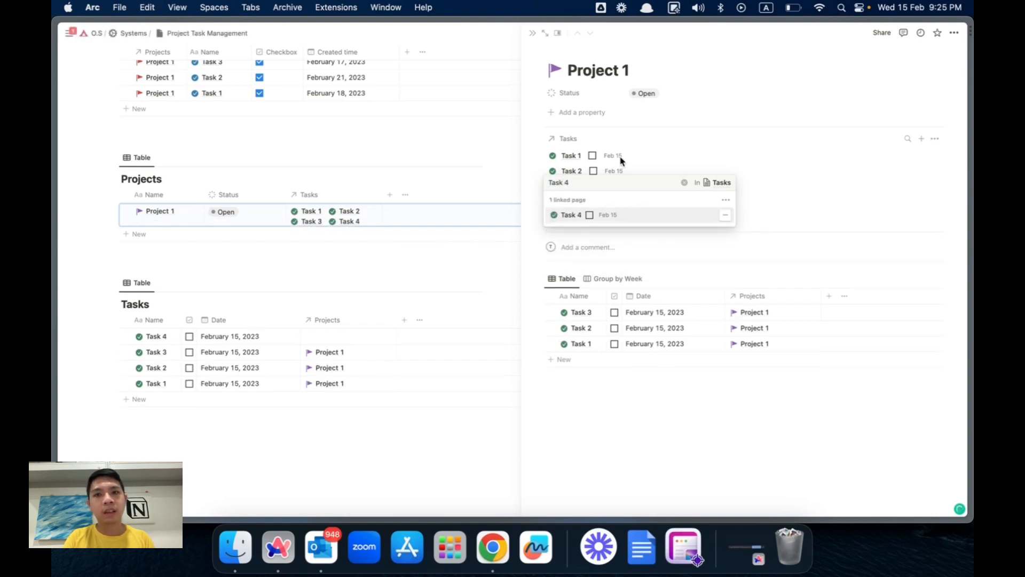
{"action": "key", "text": "Escape"}
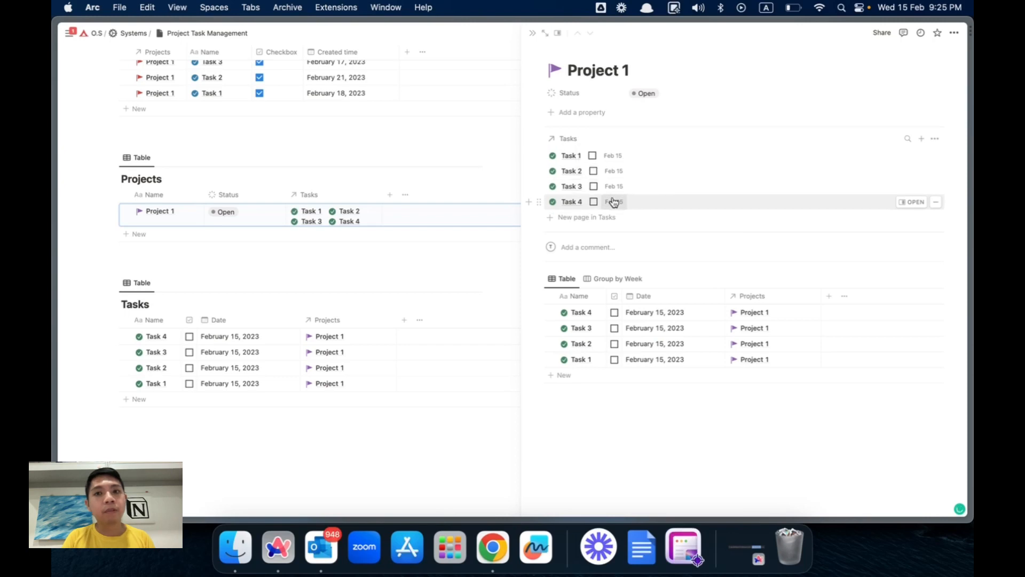
- Set Task 1's date to March 17, 2023 in Project 1's linked tasks
{"action": "left_click", "coordinate": [617, 170]}
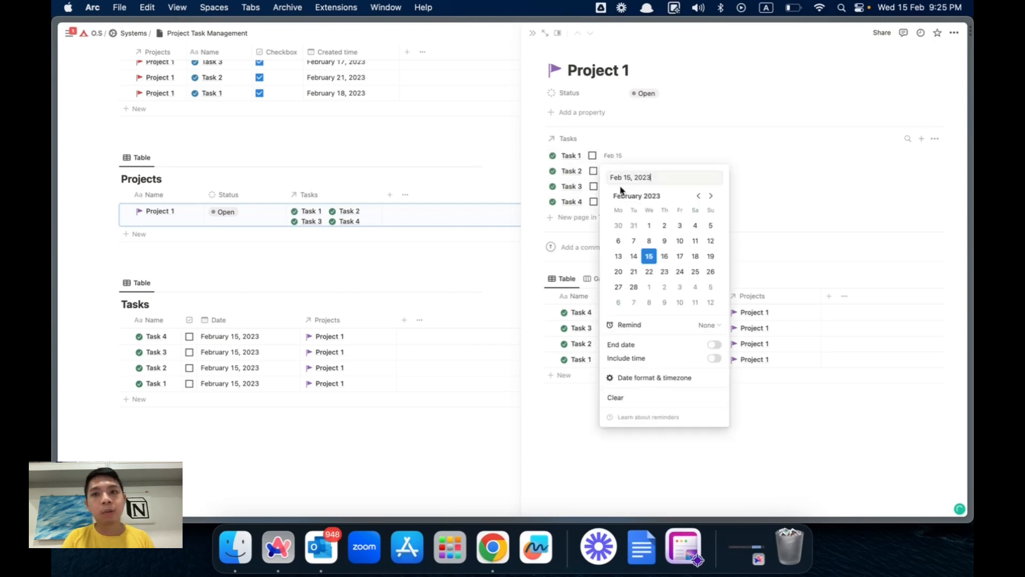
{"action": "left_click", "coordinate": [699, 196]}
{"action": "left_click", "coordinate": [699, 196]}
{"action": "left_click", "coordinate": [699, 196]}
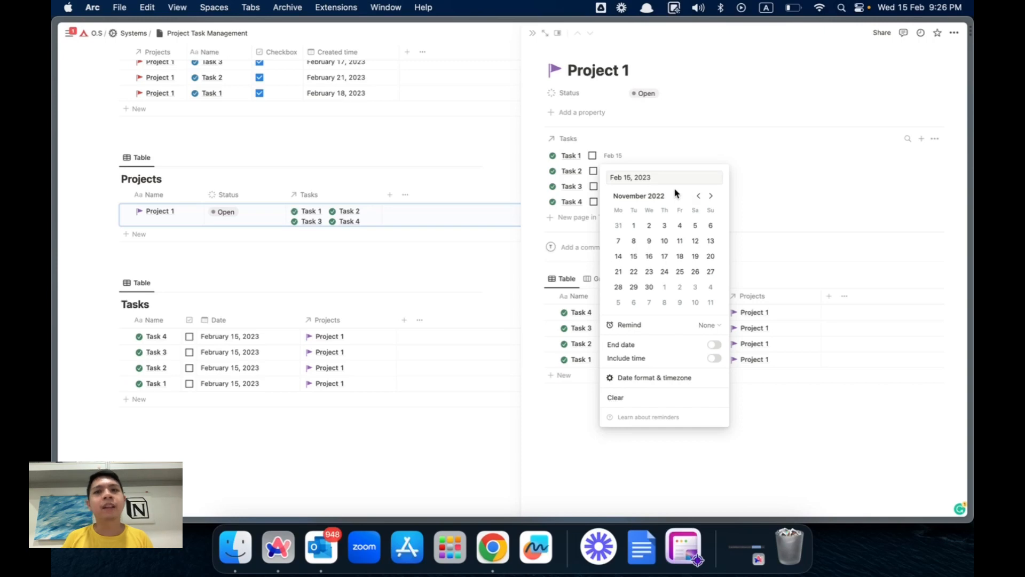
{"action": "left_click", "coordinate": [710, 196]}
{"action": "left_click", "coordinate": [710, 196]}
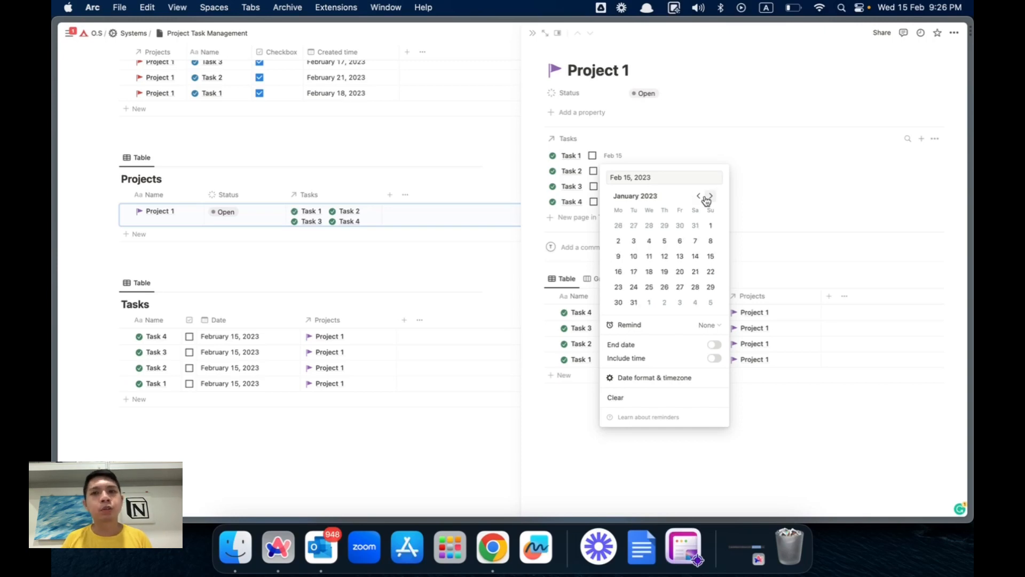
{"action": "left_click", "coordinate": [708, 197]}
{"action": "left_click", "coordinate": [710, 196]}
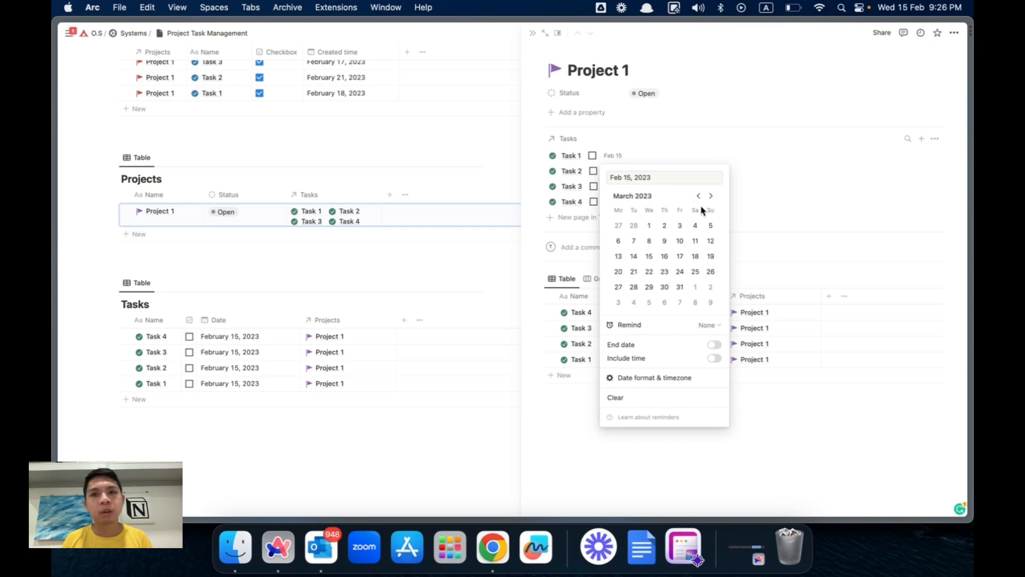
{"action": "left_click", "coordinate": [680, 256]}
{"action": "left_click", "coordinate": [784, 244]}
- Set Task 2's date to April 13, 2023
{"action": "left_click", "coordinate": [614, 171]}
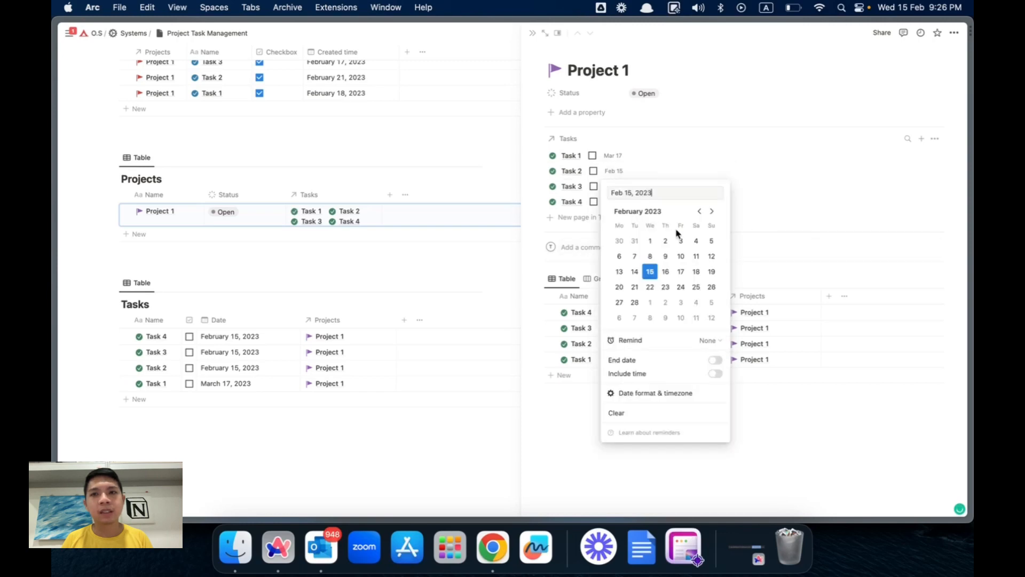
{"action": "left_click", "coordinate": [711, 212]}
{"action": "left_click", "coordinate": [710, 213]}
{"action": "left_click", "coordinate": [665, 271]}
{"action": "left_click", "coordinate": [733, 229]}
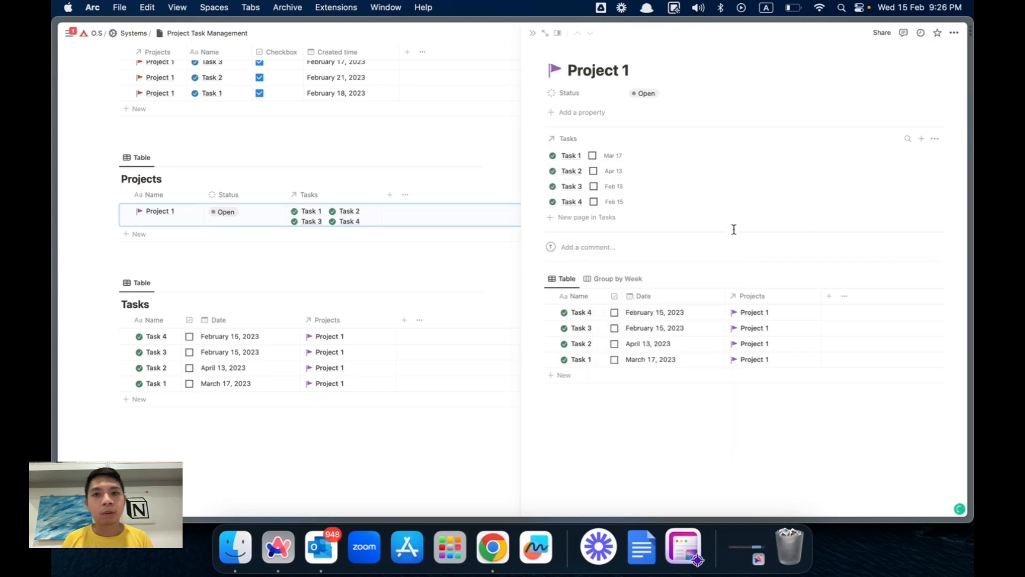
- Set Task 4's date to January 11, 2023
{"action": "left_click", "coordinate": [615, 201]}
{"action": "left_click", "coordinate": [700, 242]}
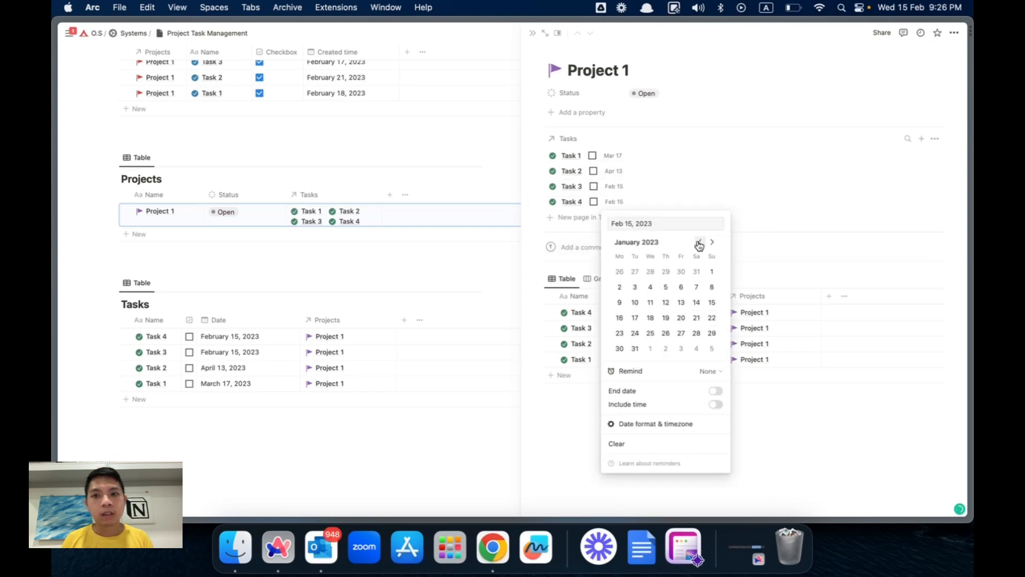
{"action": "left_click", "coordinate": [650, 303]}
{"action": "left_click", "coordinate": [772, 227]}
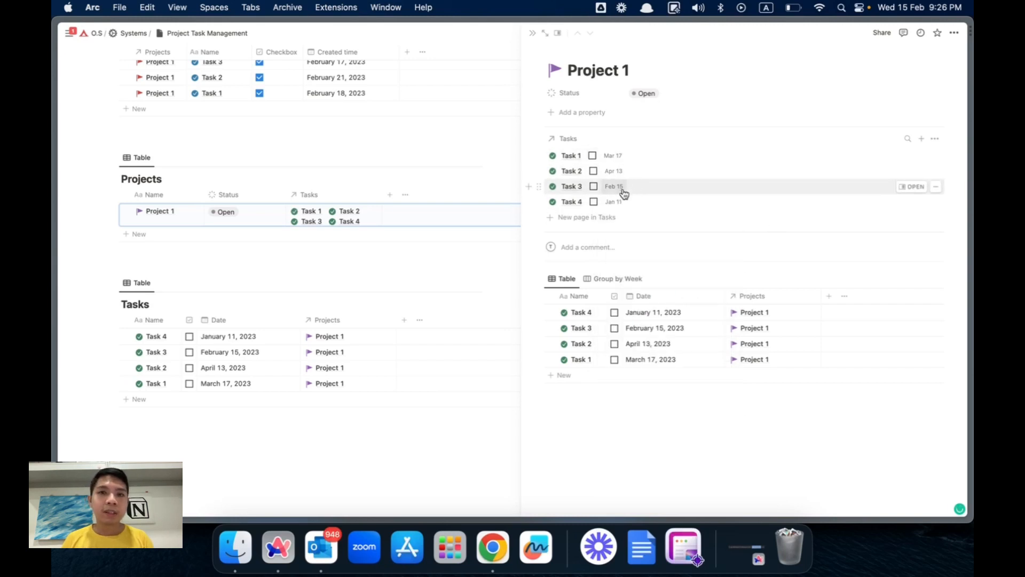
- Check off Task 1, Task 2 and Task 3, and show Project 1's tasks in the Group by Week view
{"action": "left_click", "coordinate": [592, 155]}
{"action": "left_click", "coordinate": [593, 171]}
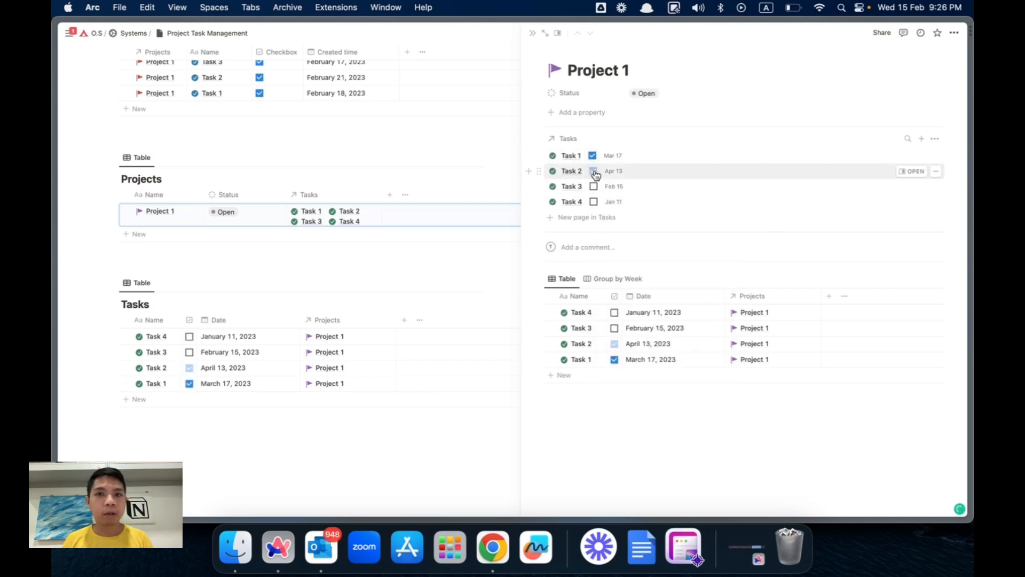
{"action": "left_click", "coordinate": [593, 186]}
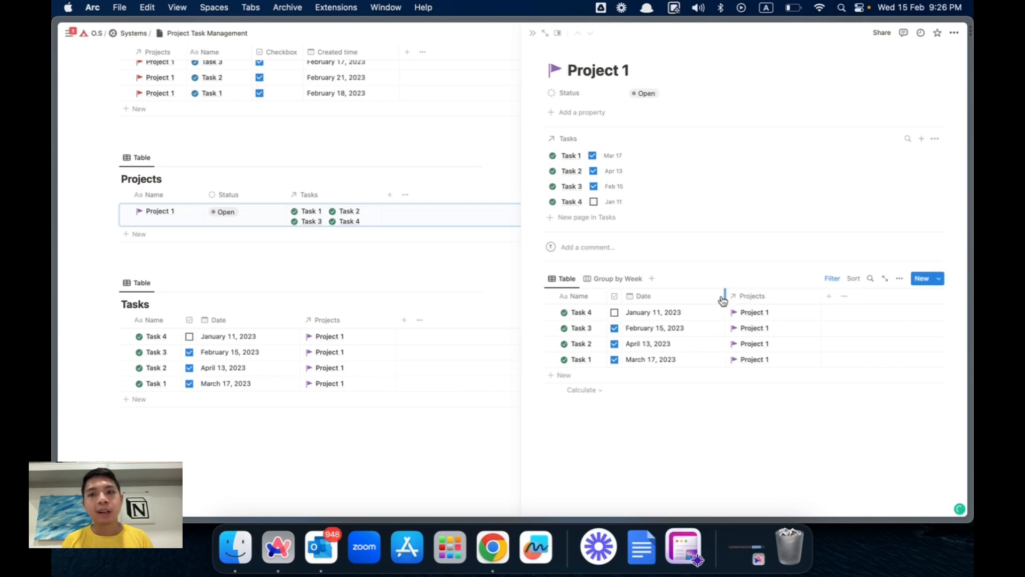
{"action": "left_click_drag", "start_coordinate": [725, 296], "coordinate": [675, 299]}
{"action": "left_click", "coordinate": [604, 279]}
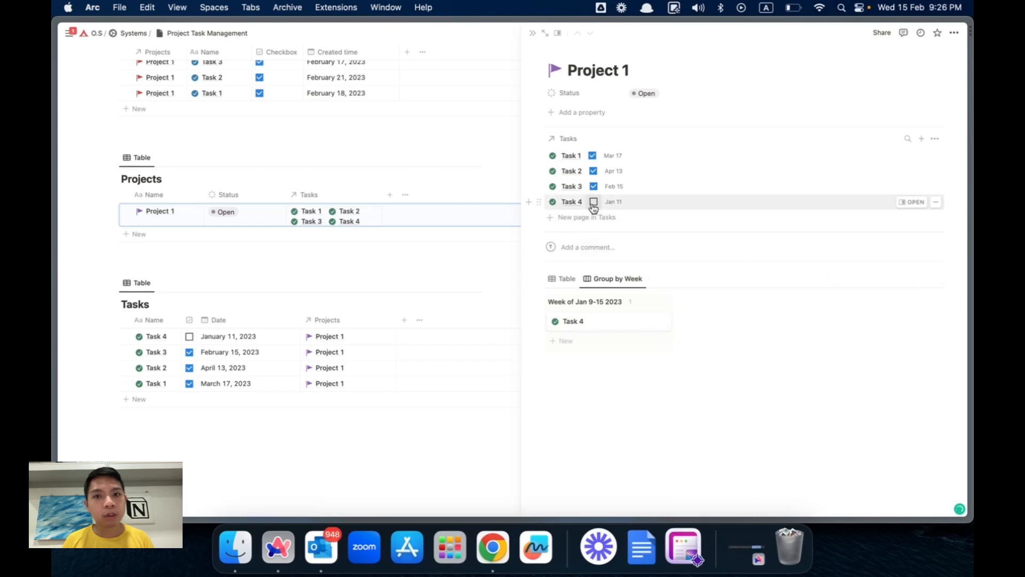
- Uncheck Task 3, Task 2 and Task 1 in Project 1's linked tasks
{"action": "left_click", "coordinate": [594, 186]}
{"action": "left_click", "coordinate": [593, 171]}
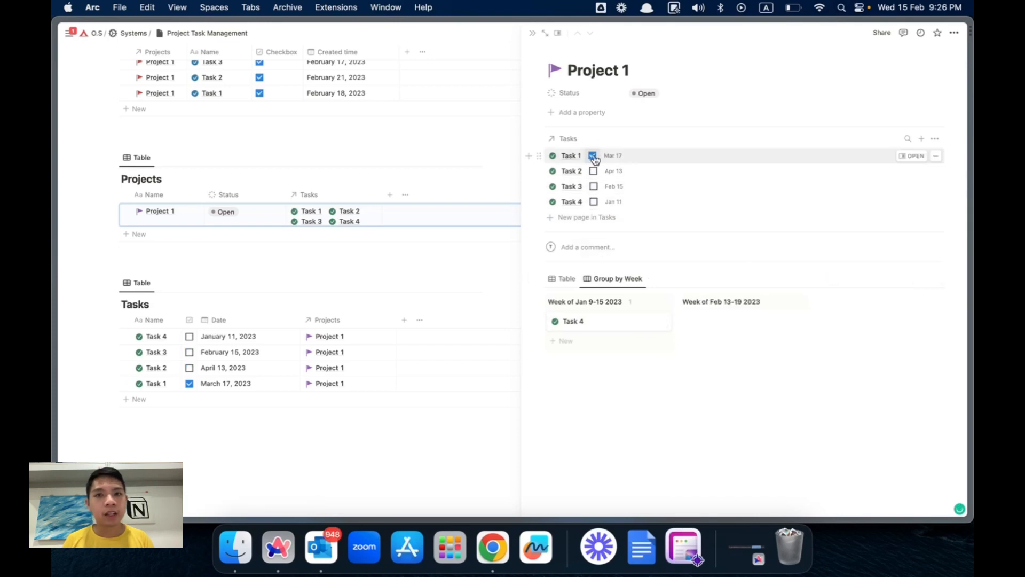
{"action": "left_click", "coordinate": [592, 155]}
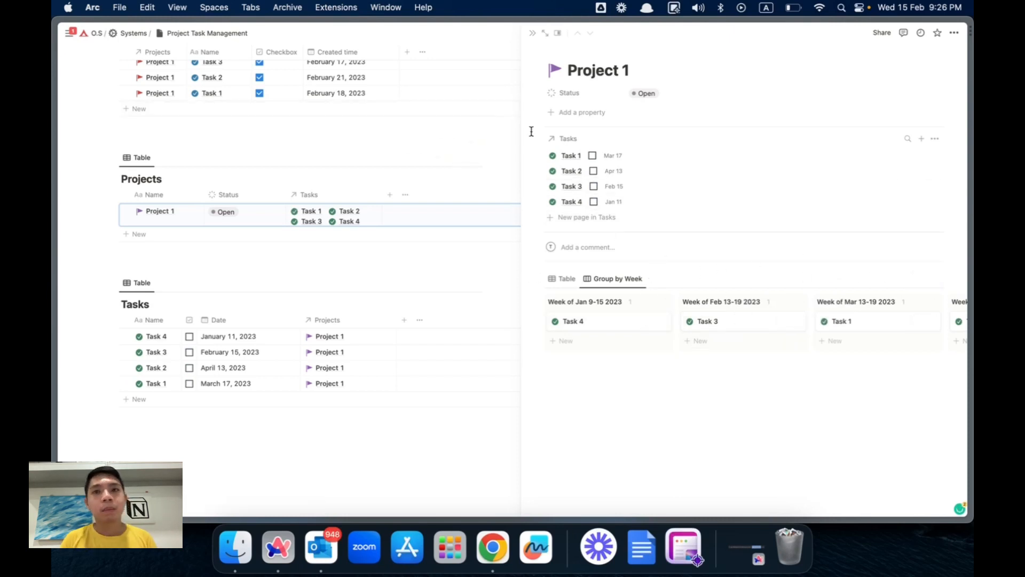
- Add a rollup property named Progress to Project 1 and base it on the Tasks relation
{"action": "left_click", "coordinate": [583, 115]}
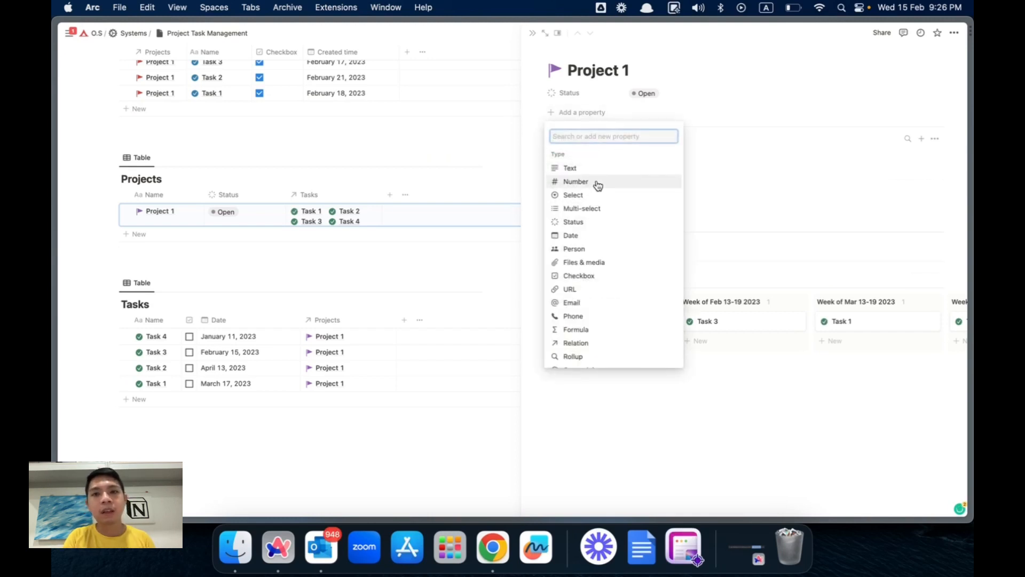
{"action": "left_click", "coordinate": [584, 358]}
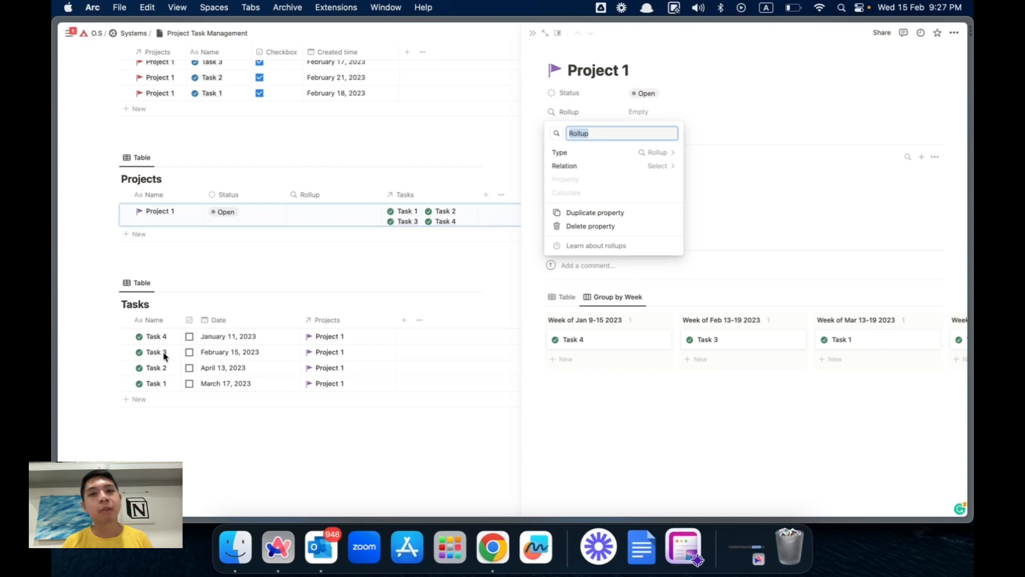
{"action": "type", "text": "P"}
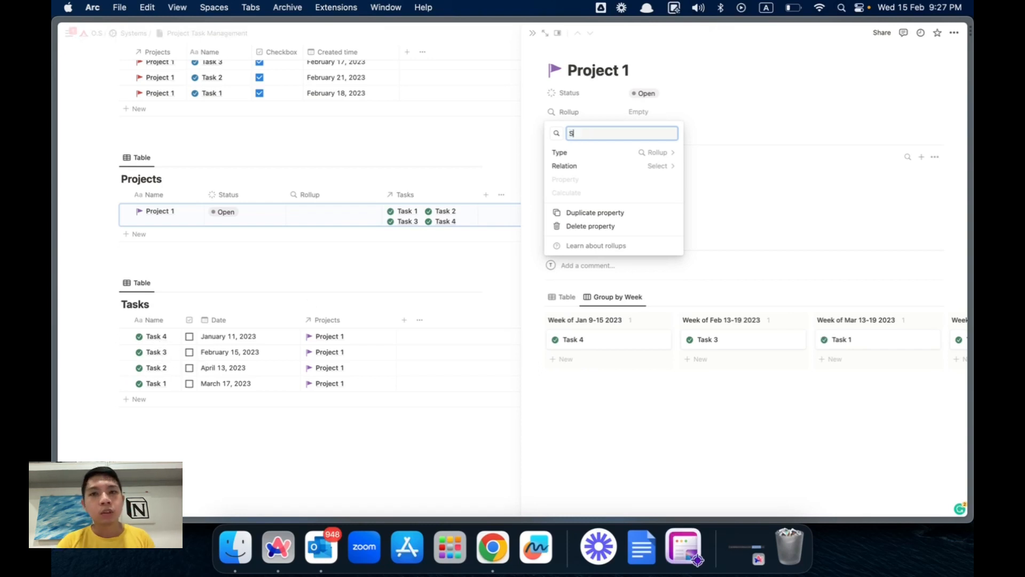
{"action": "key", "text": "BackSpace"}
{"action": "type", "text": "Progress"}
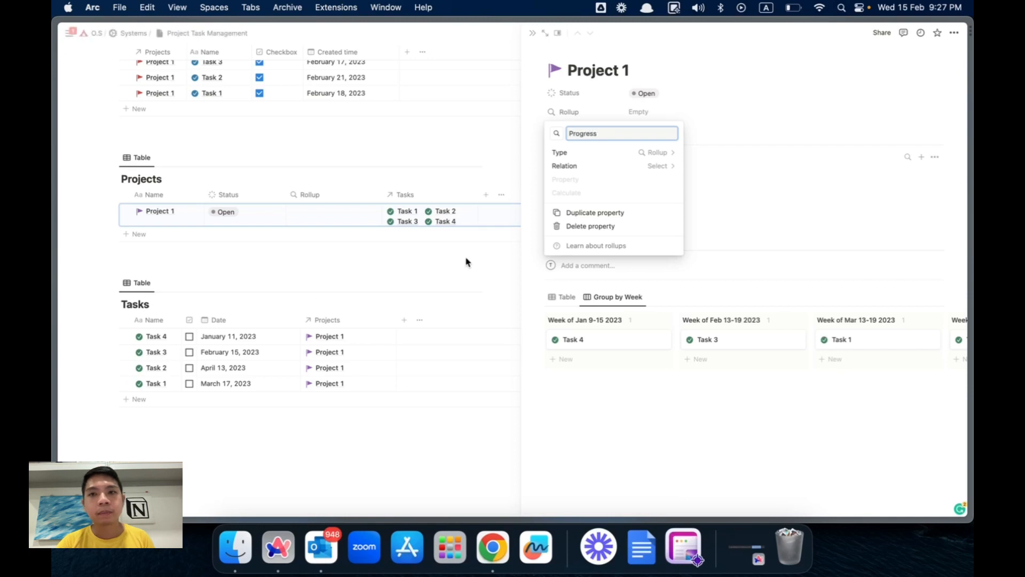
{"action": "left_click", "coordinate": [597, 167]}
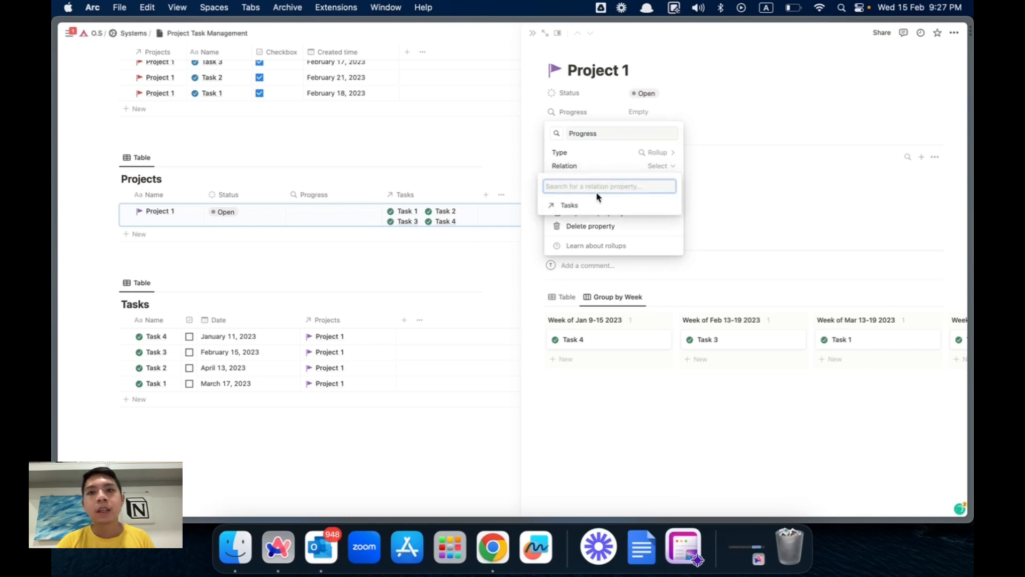
{"action": "left_click", "coordinate": [581, 213]}
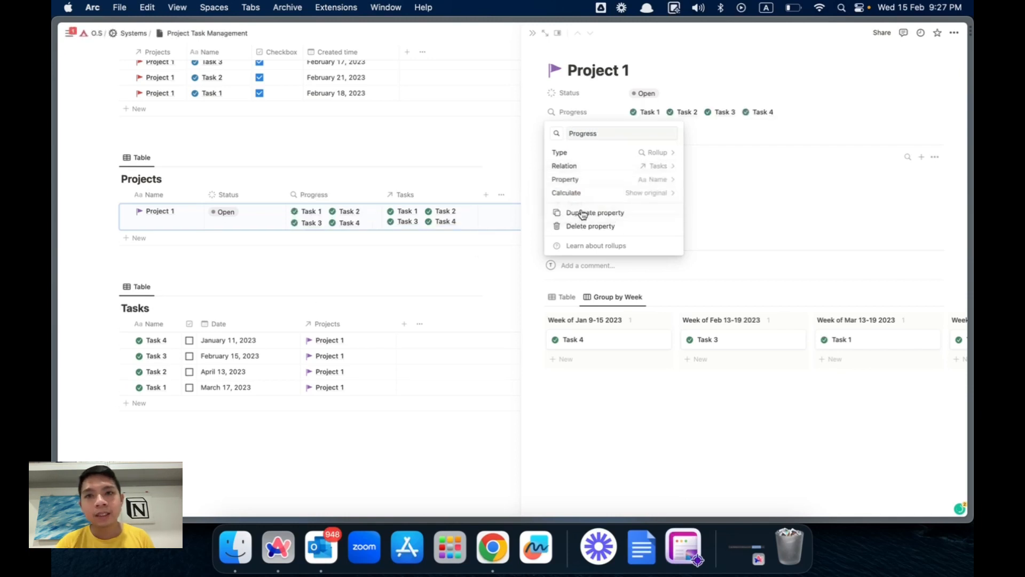
- Make the Progress rollup use the tasks' Checkbox property and calculate Percent checked
{"action": "left_click", "coordinate": [652, 181]}
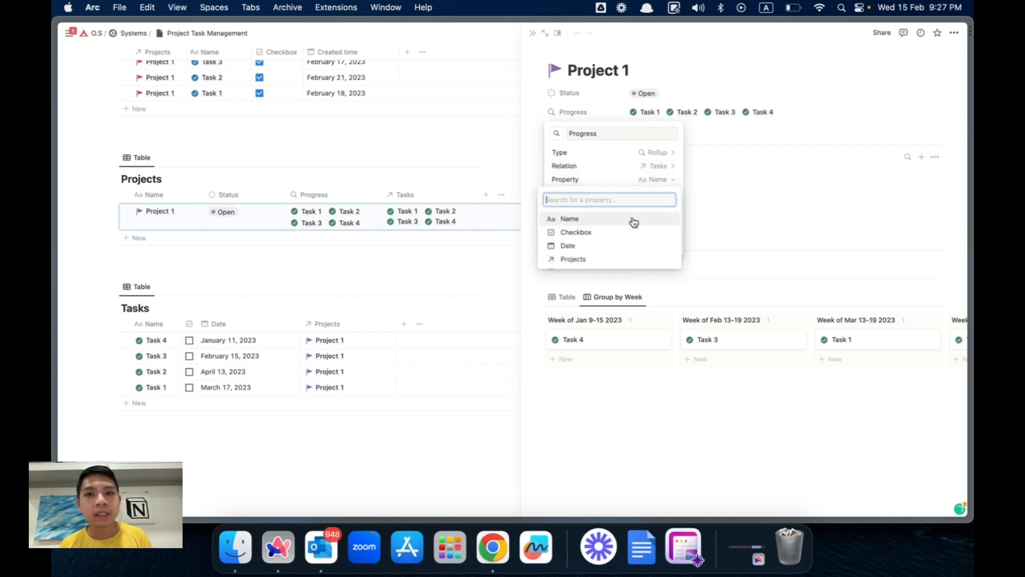
{"action": "left_click", "coordinate": [605, 239]}
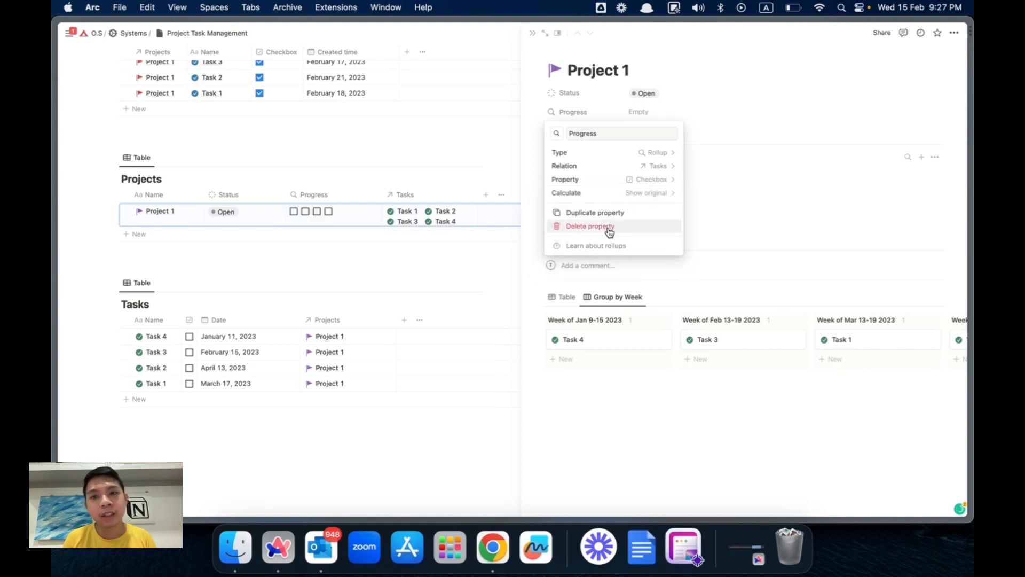
{"action": "left_click", "coordinate": [630, 196]}
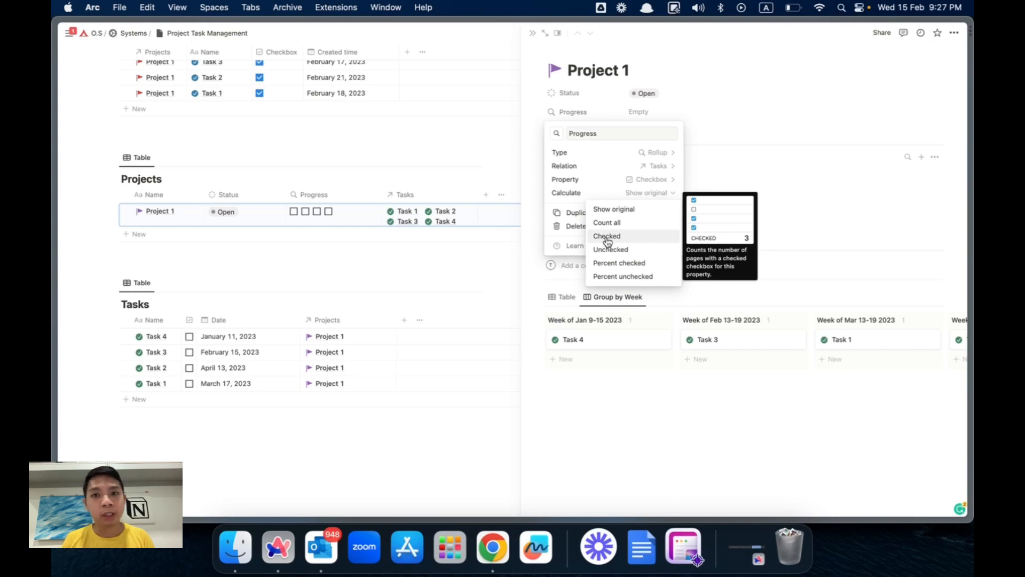
{"action": "left_click", "coordinate": [621, 263]}
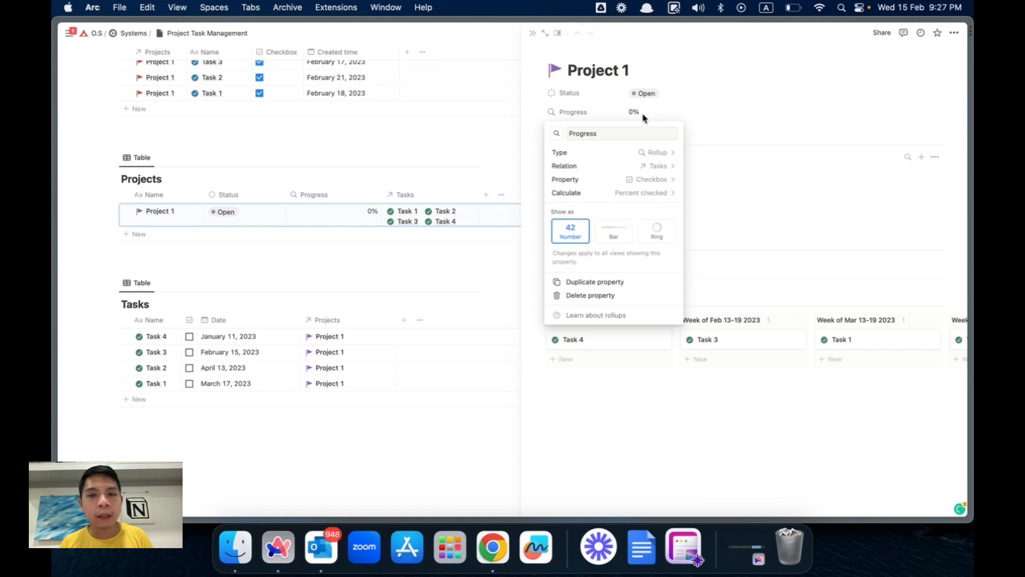
- Show the Progress rollup as a ring in purple
{"action": "left_click", "coordinate": [606, 241]}
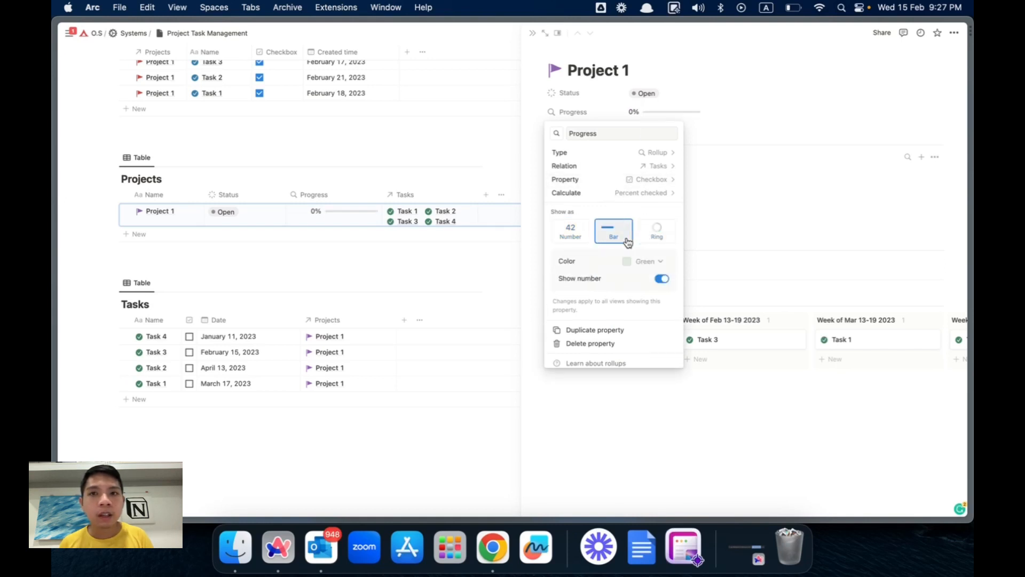
{"action": "left_click", "coordinate": [663, 238]}
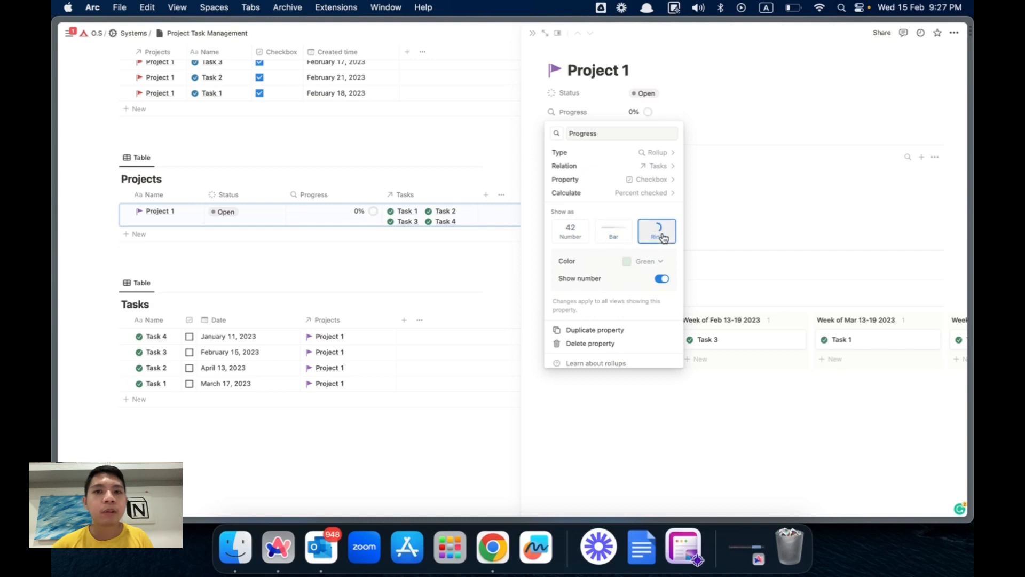
{"action": "left_click", "coordinate": [657, 262]}
{"action": "left_click", "coordinate": [647, 309]}
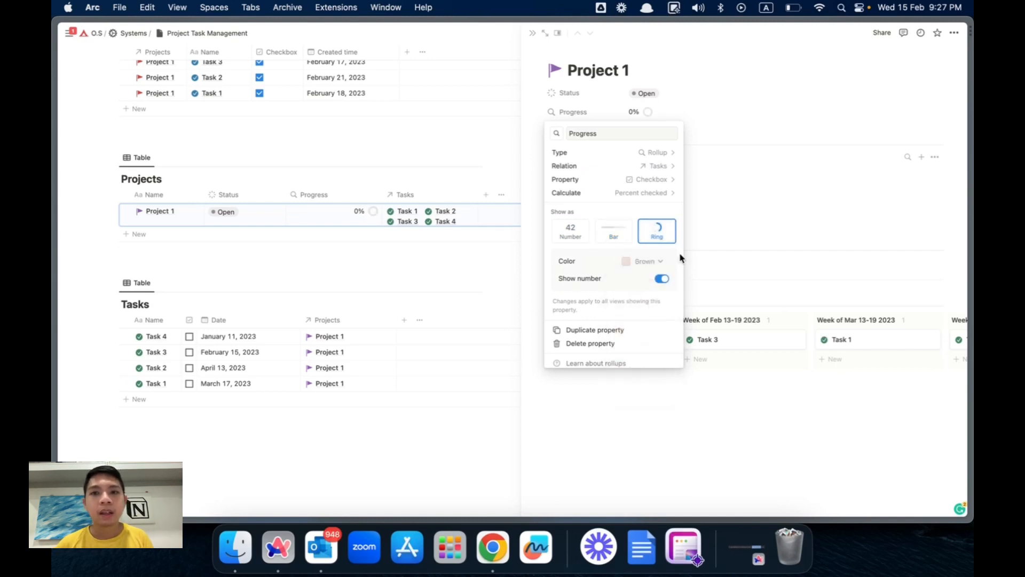
{"action": "left_click", "coordinate": [648, 261]}
{"action": "left_click", "coordinate": [643, 371]}
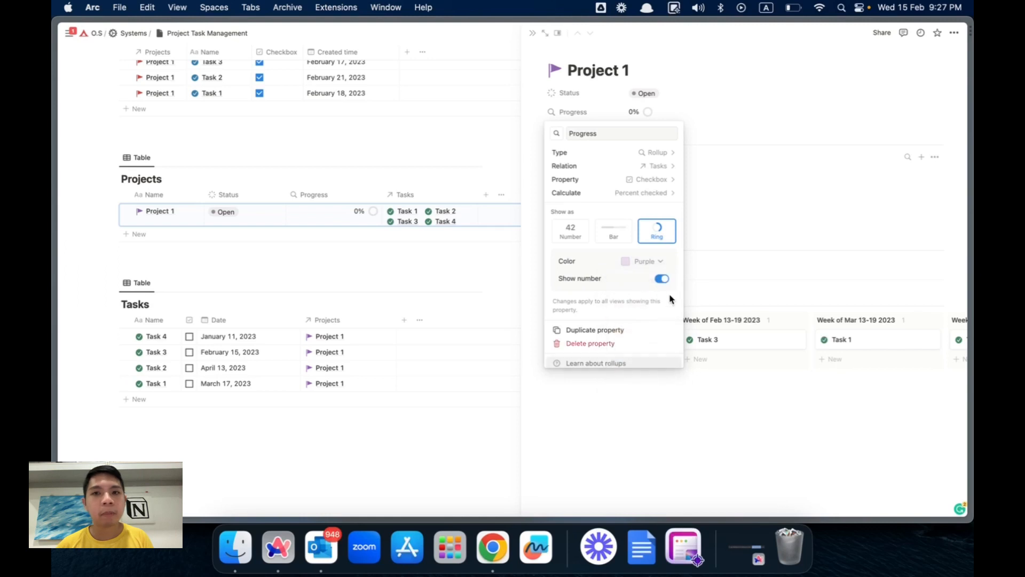
{"action": "left_click", "coordinate": [719, 265]}
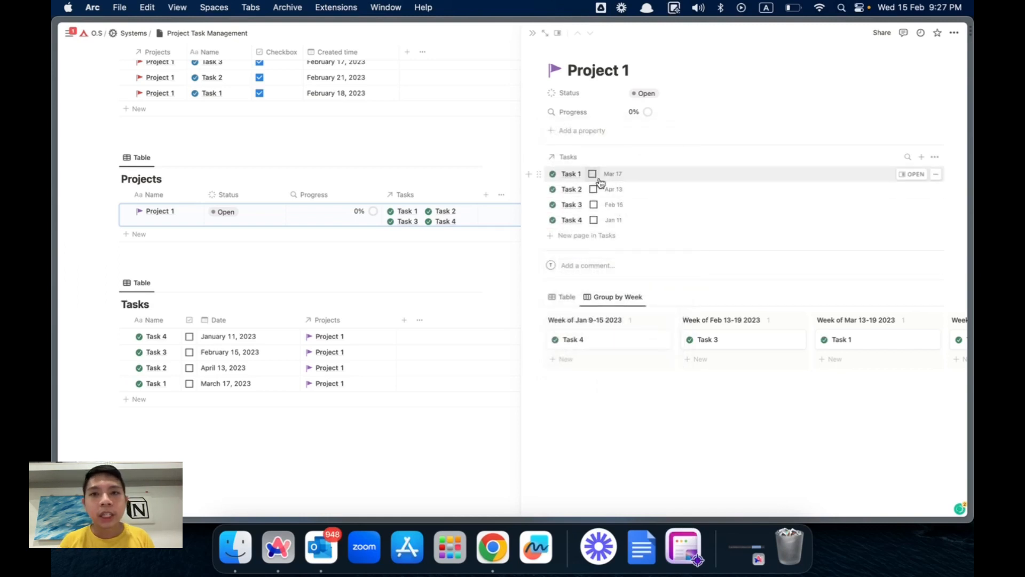
- Check off Task 1, Task 2, Task 3 and Task 4 in Project 1 to test the progress ring
{"action": "left_click", "coordinate": [593, 174]}
{"action": "left_click", "coordinate": [594, 189]}
{"action": "left_click", "coordinate": [593, 205]}
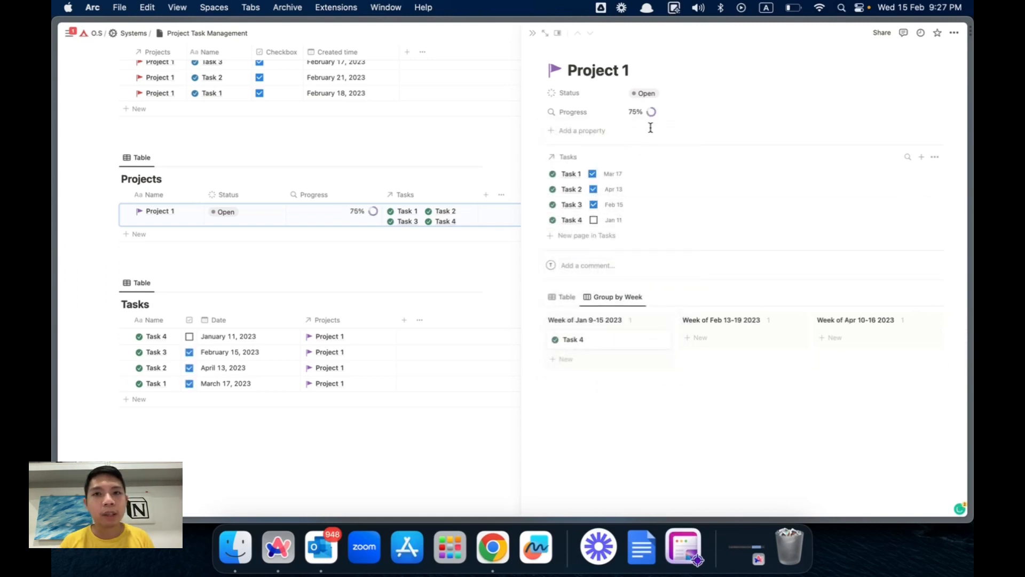
{"action": "left_click", "coordinate": [594, 220]}
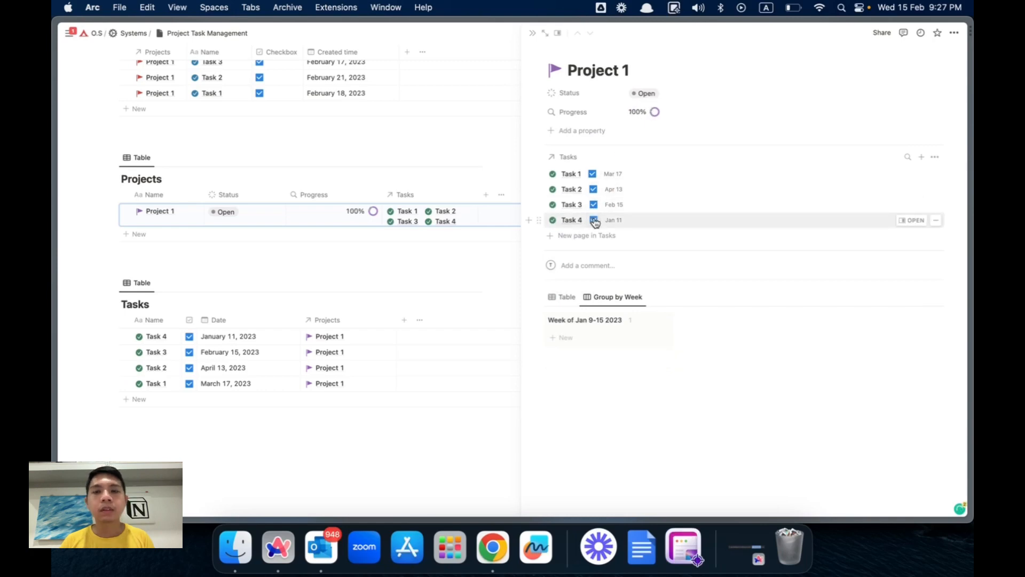
- Clear the checkboxes of Task 1, Task 2 and Task 4 in Project 1, keeping only Task 3 checked
{"action": "left_click", "coordinate": [593, 220]}
{"action": "left_click", "coordinate": [594, 204]}
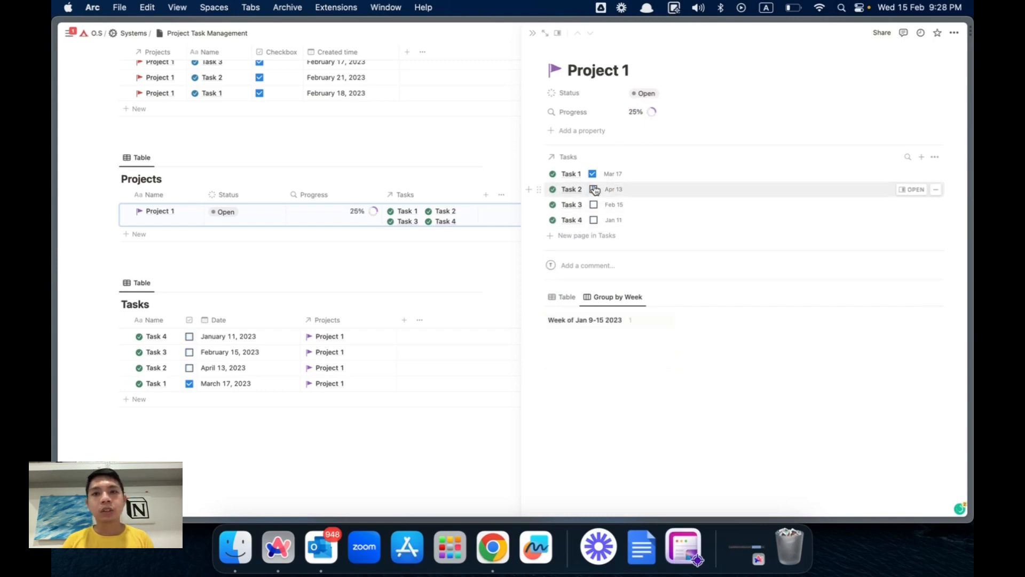
{"action": "left_click", "coordinate": [593, 174]}
{"action": "left_click", "coordinate": [594, 205]}
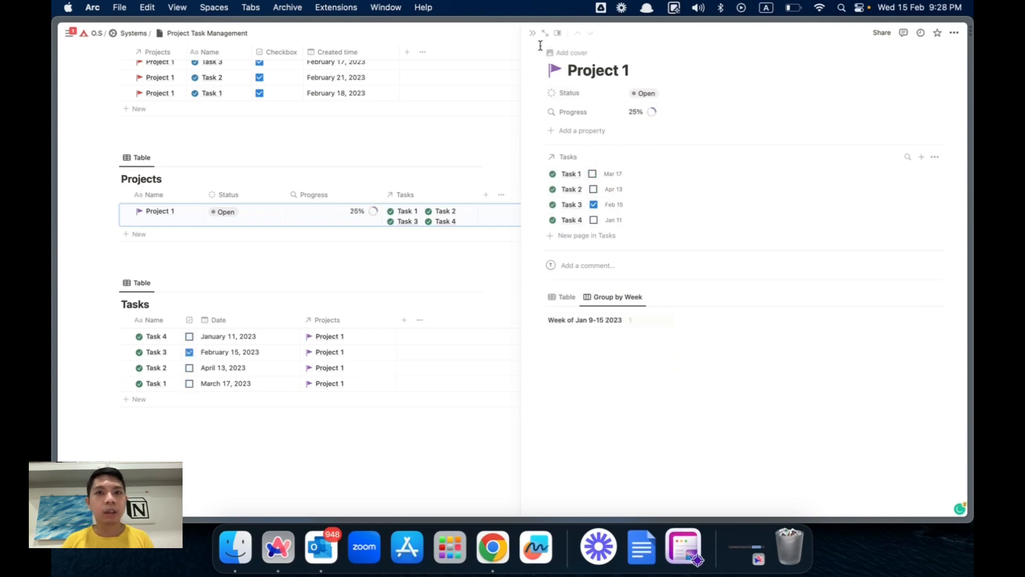
- Close Project 1's page, deselect its row and review the original Project board and Tasks table
{"action": "key", "text": "Escape"}
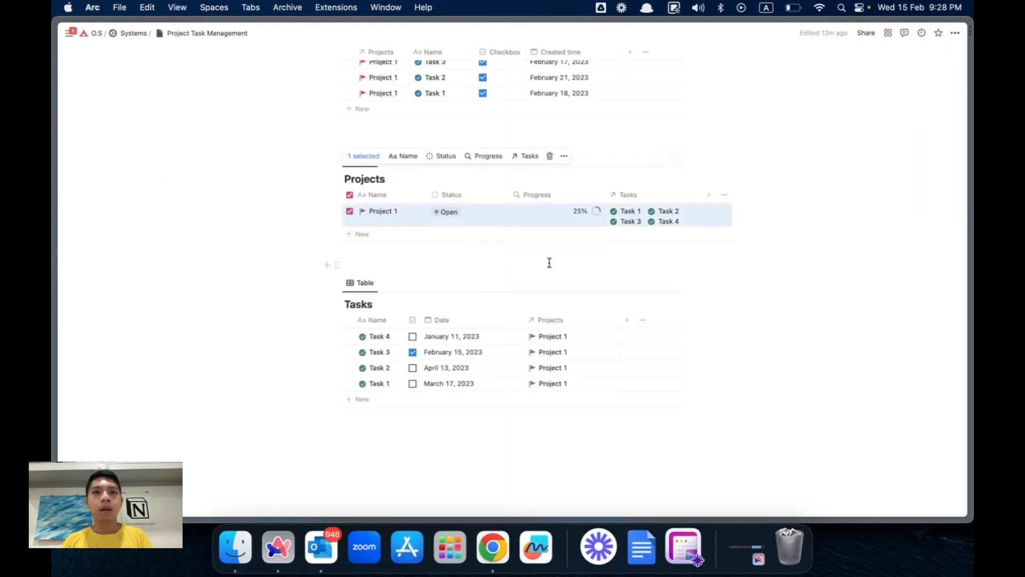
{"action": "left_click", "coordinate": [549, 262]}
{"action": "scroll", "coordinate": [550, 263], "scroll_direction": "up", "scroll_amount": 5}
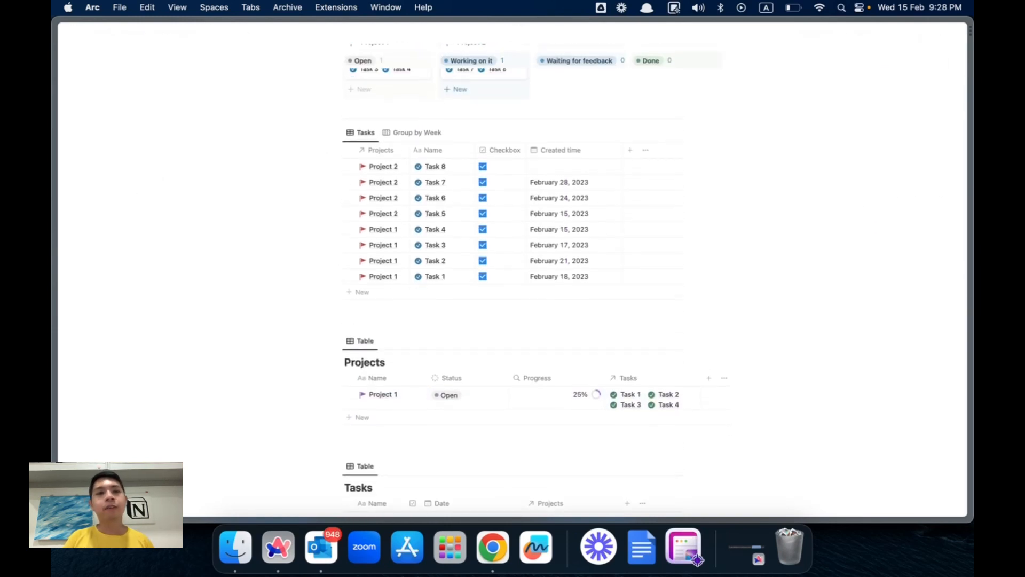
{"action": "scroll", "coordinate": [513, 267], "scroll_direction": "up", "scroll_amount": 2}
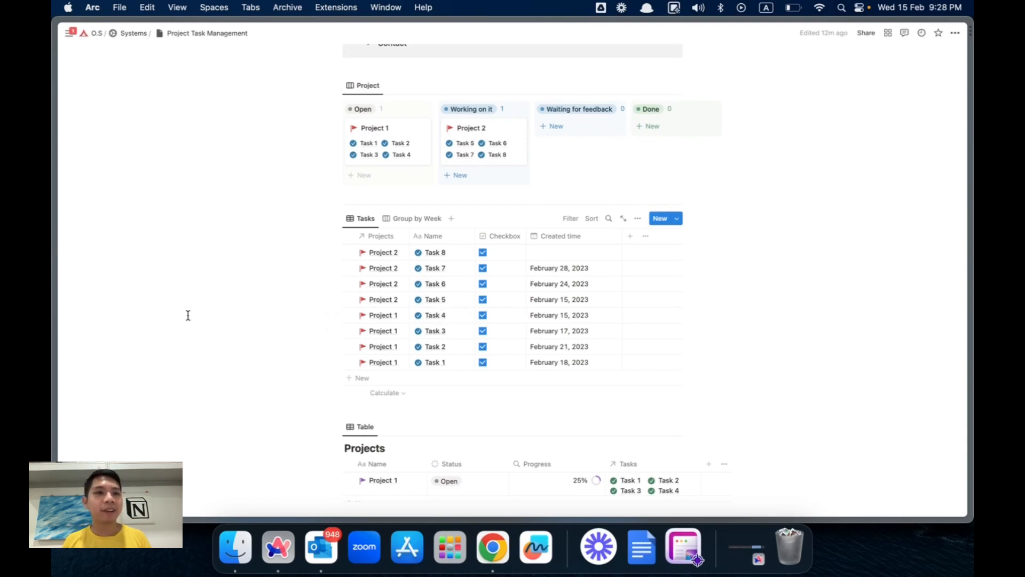
{"action": "mouse_move", "coordinate": [87, 425]}
{"action": "left_click", "coordinate": [104, 384]}
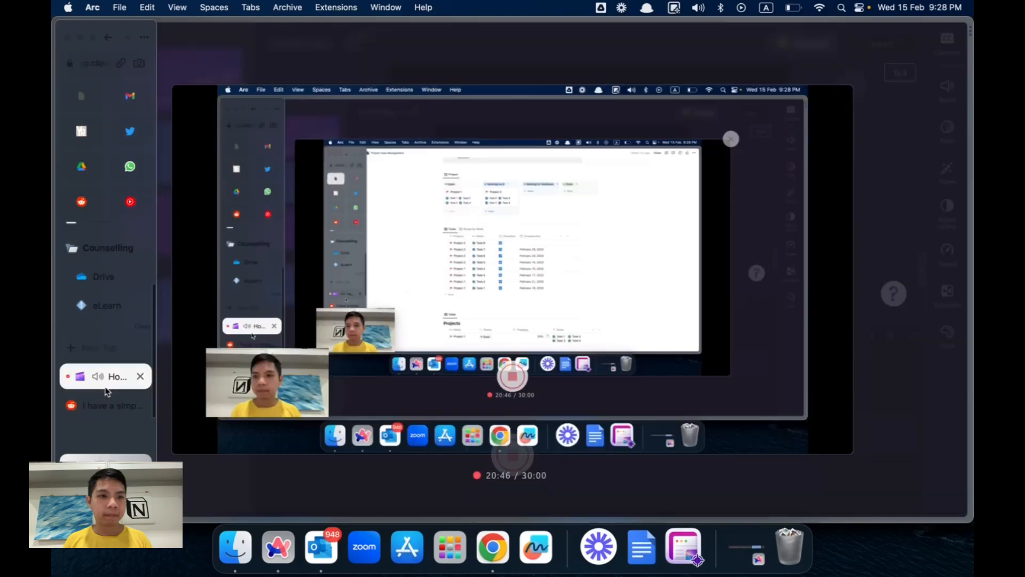